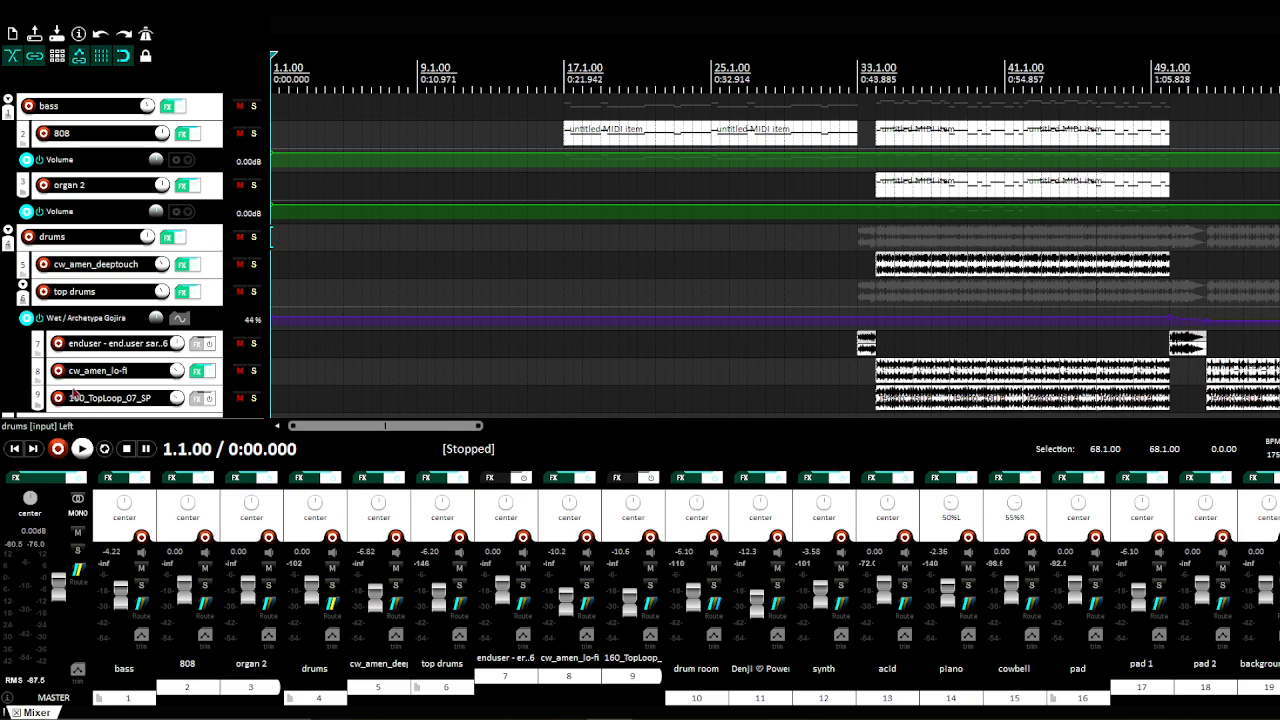
# Step: Solo the bass folder track and play it back from the first 808 item at bar 17
pyautogui.click(134, 699)
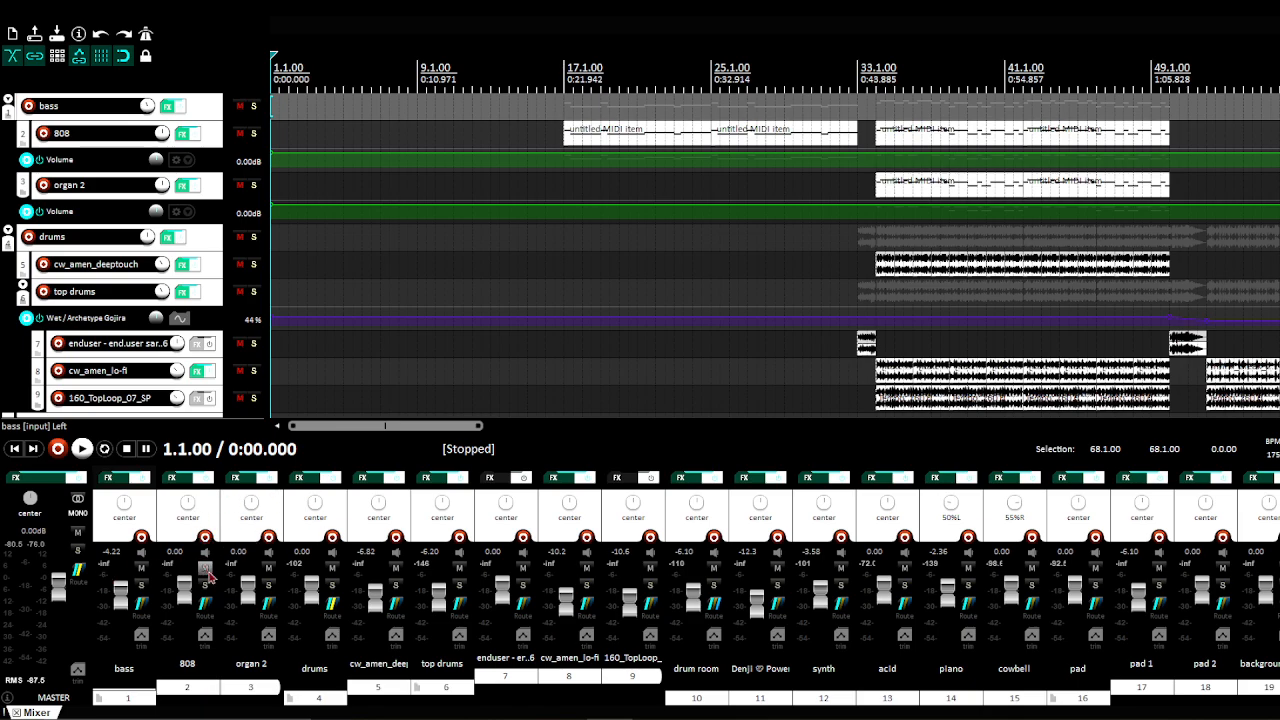
pyautogui.click(141, 586)
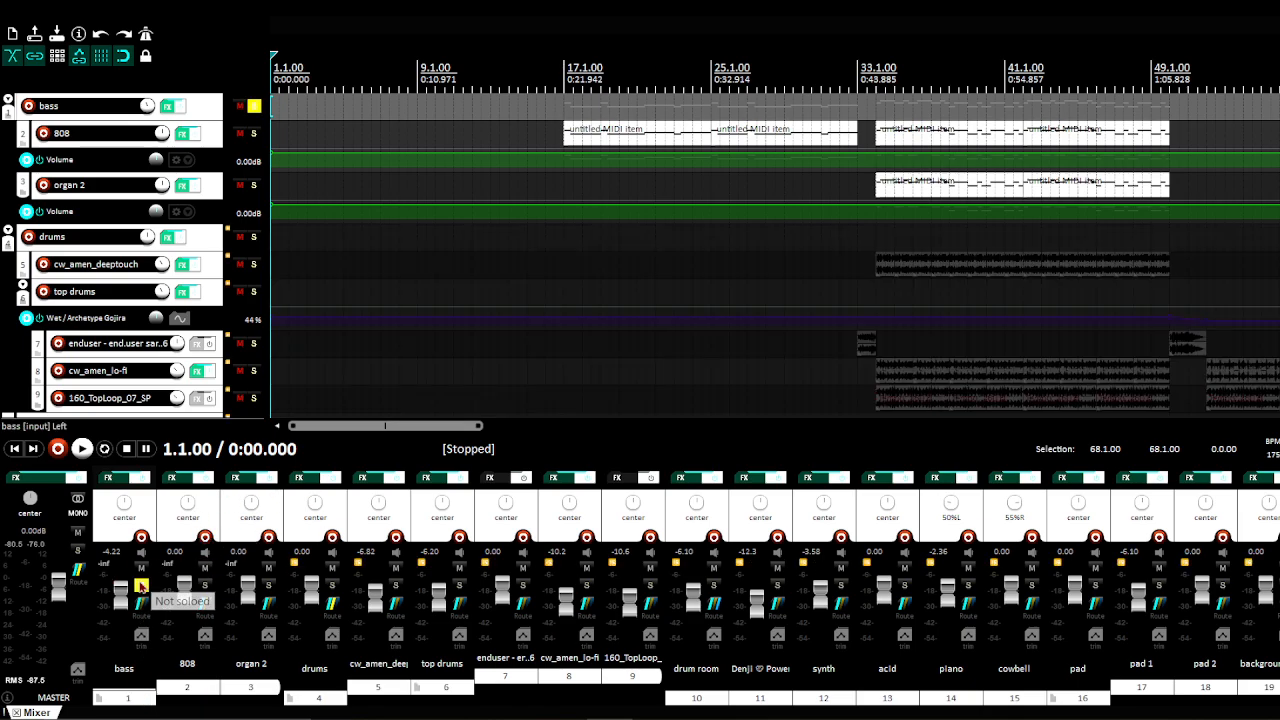
pyautogui.click(566, 143)
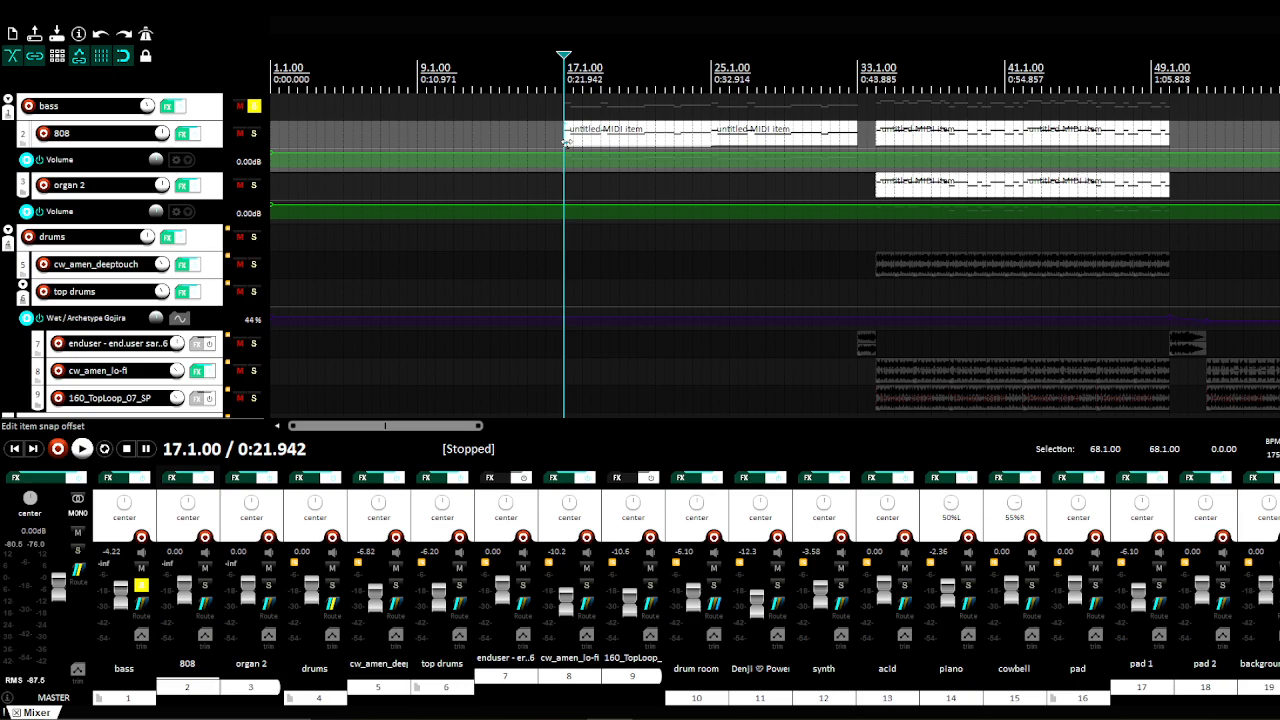
pyautogui.press('space')
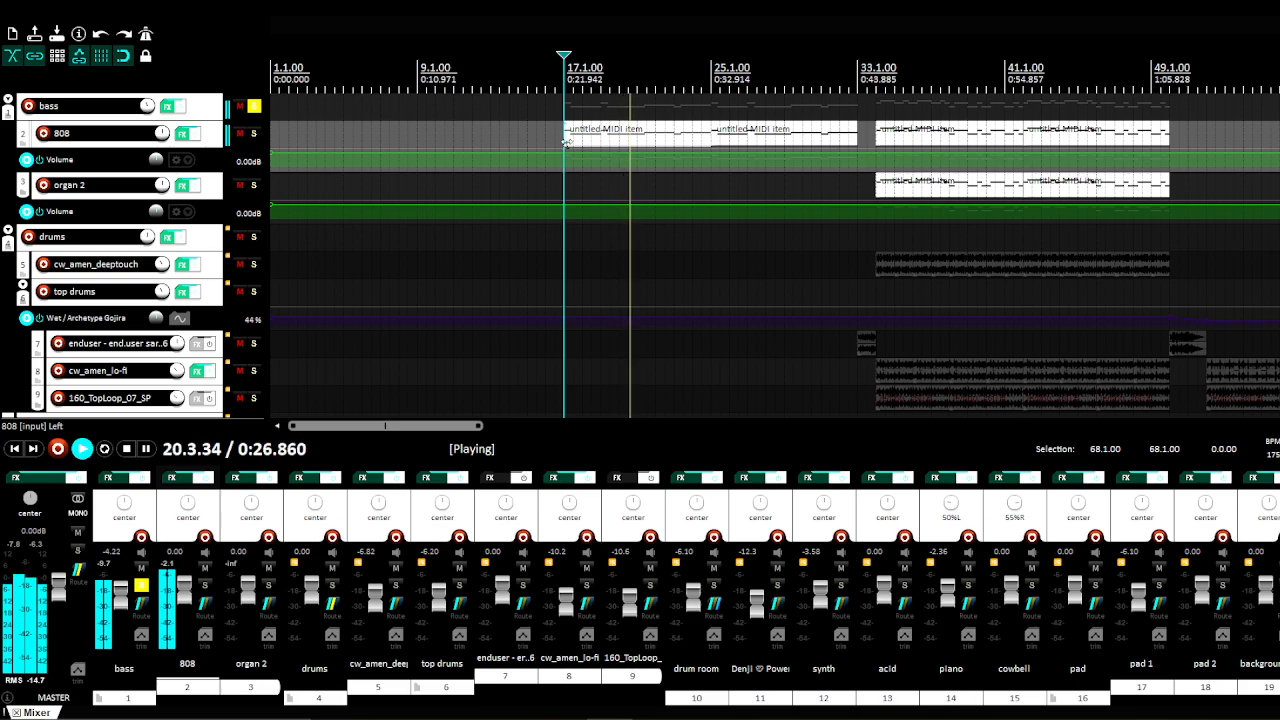
pyautogui.press('space')
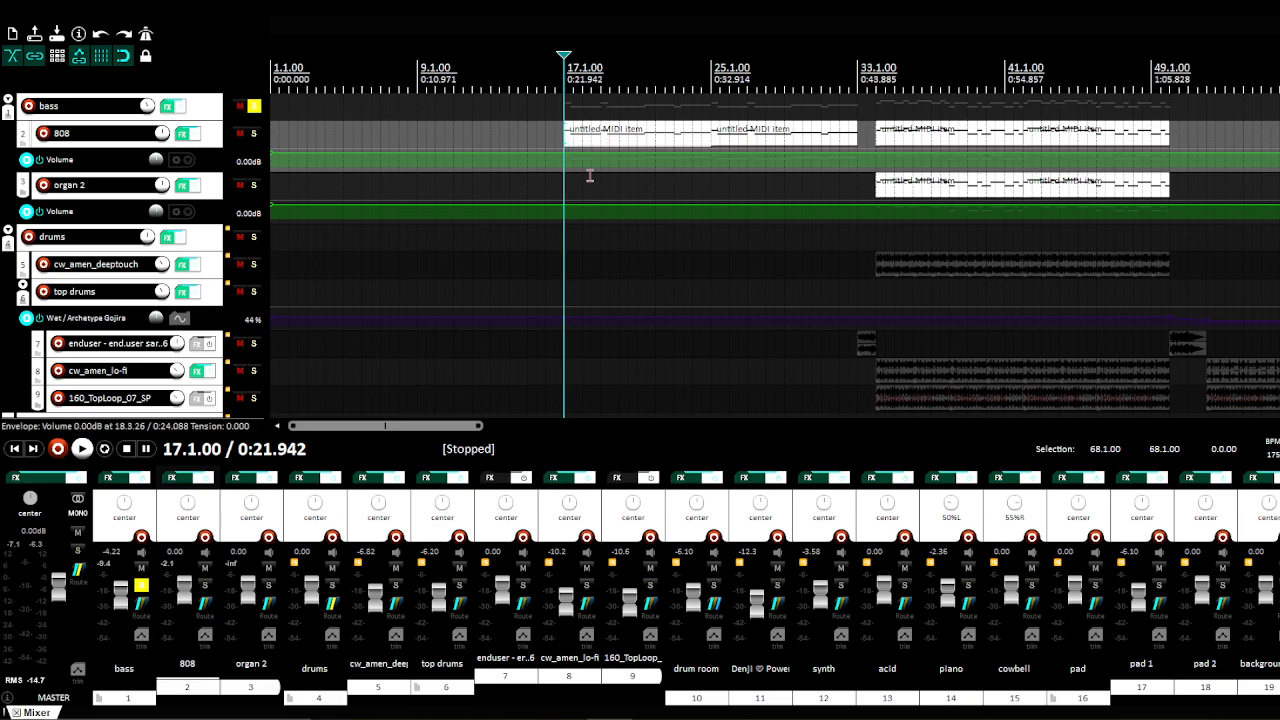
# Step: Play the soloed bass from bar 34, where the 808 and organ 2 parts come in together
pyautogui.moveTo(422, 425); pyautogui.dragTo(450, 426)
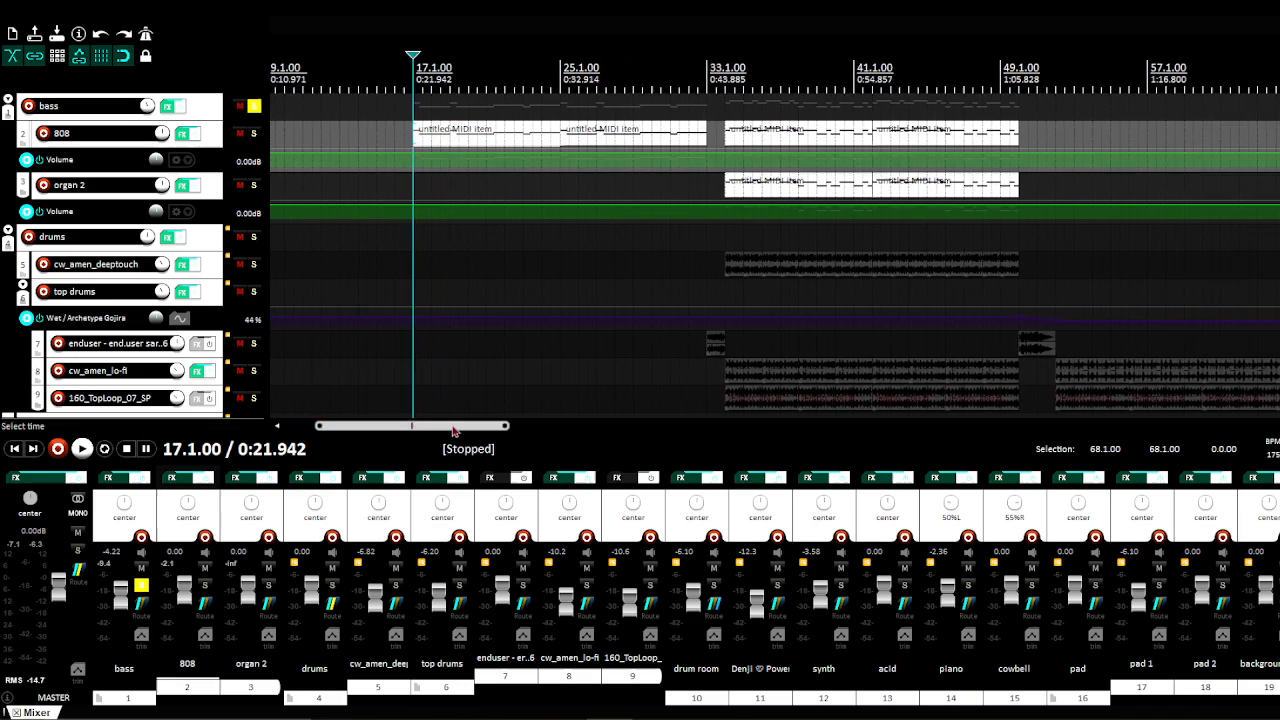
pyautogui.click(724, 140)
pyautogui.press('space')
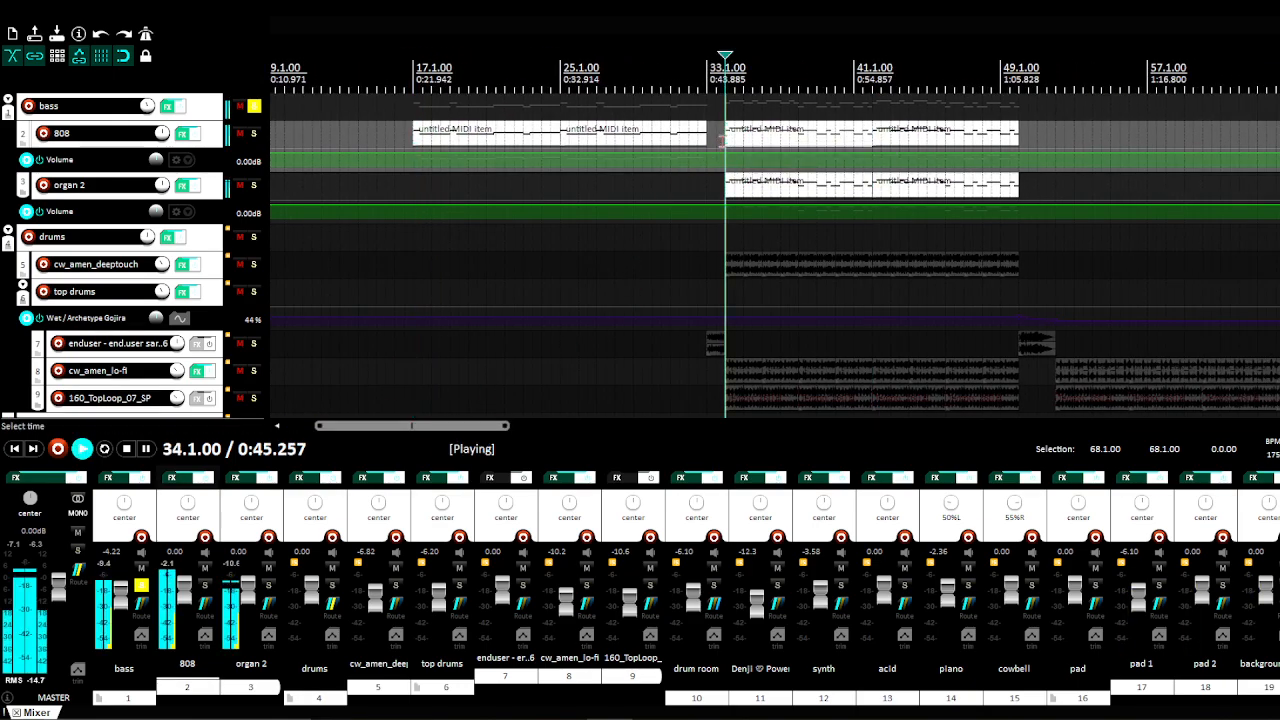
pyautogui.moveTo(467, 426); pyautogui.dragTo(534, 454)
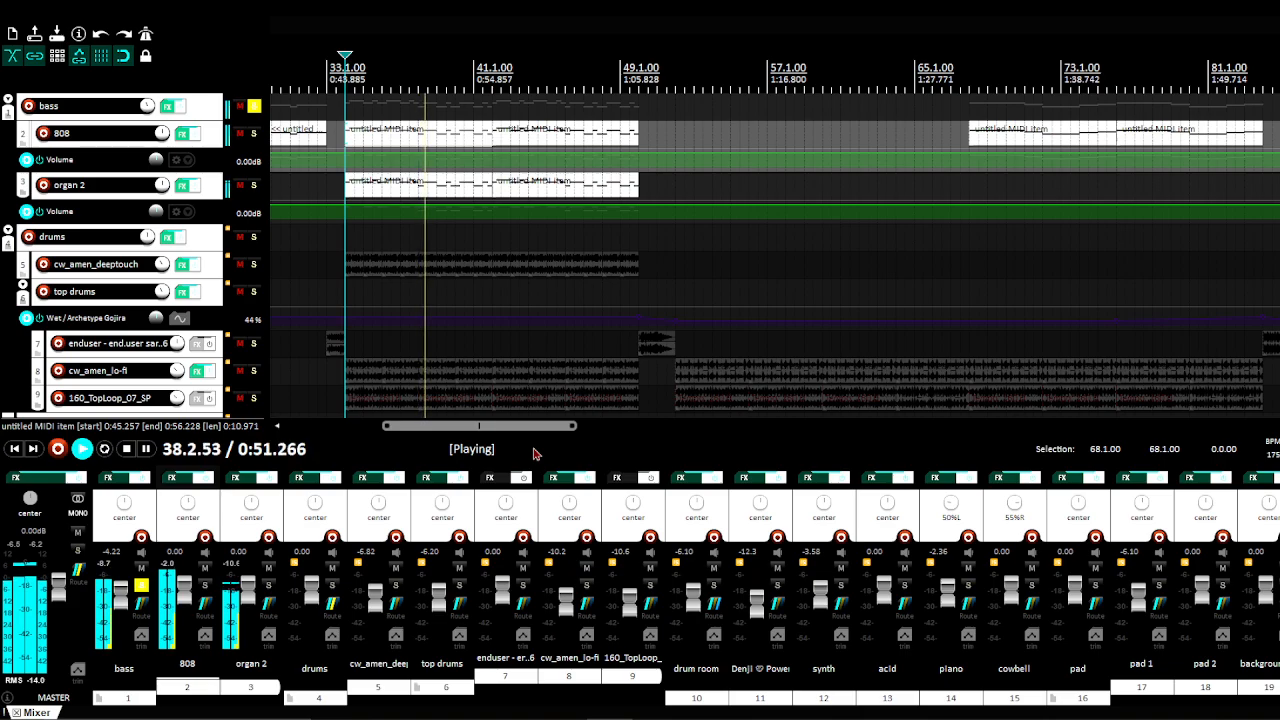
pyautogui.press('space')
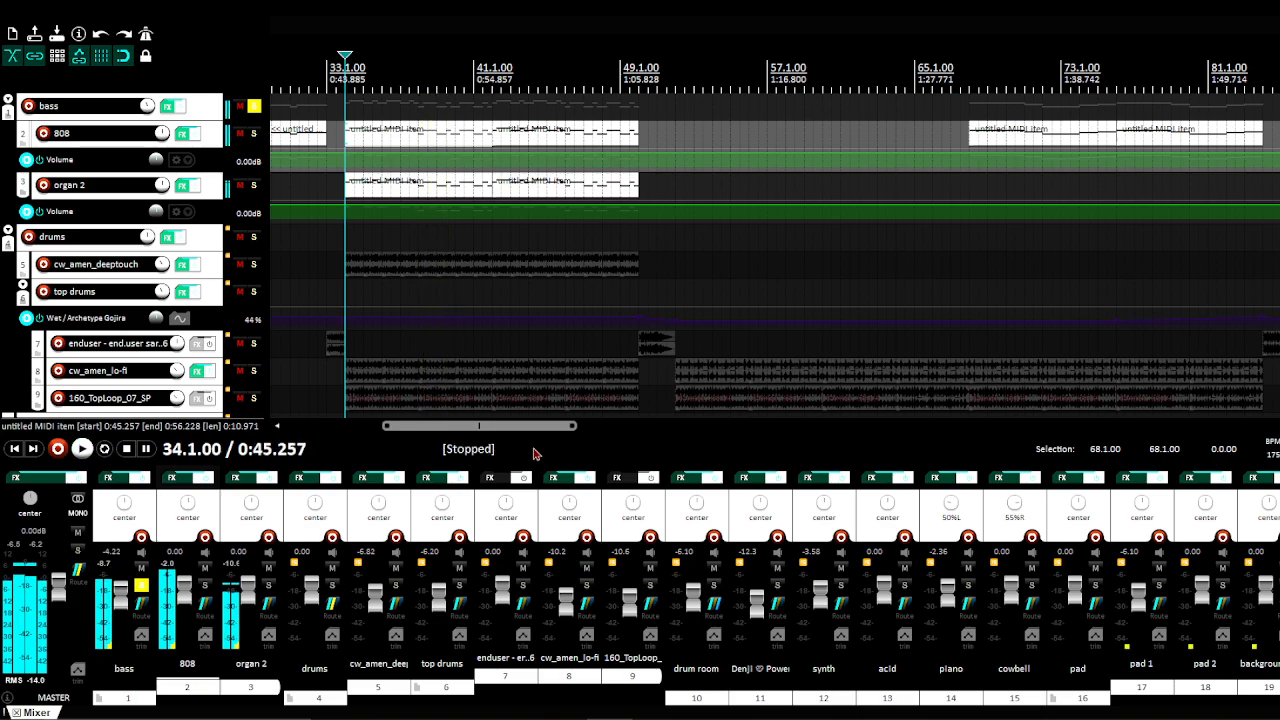
# Step: Play the soloed bass from the 808 item at bar 68, and unsolo the bass folder
pyautogui.moveTo(533, 428); pyautogui.dragTo(632, 454)
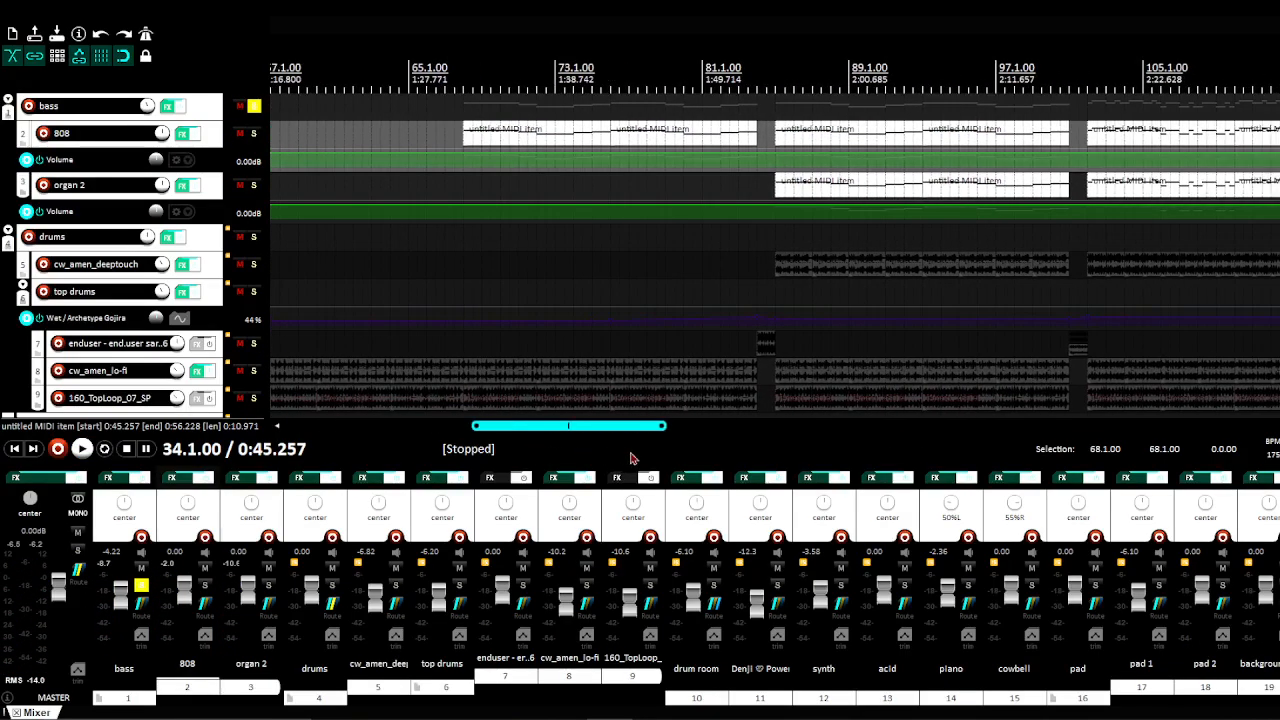
pyautogui.click(463, 140)
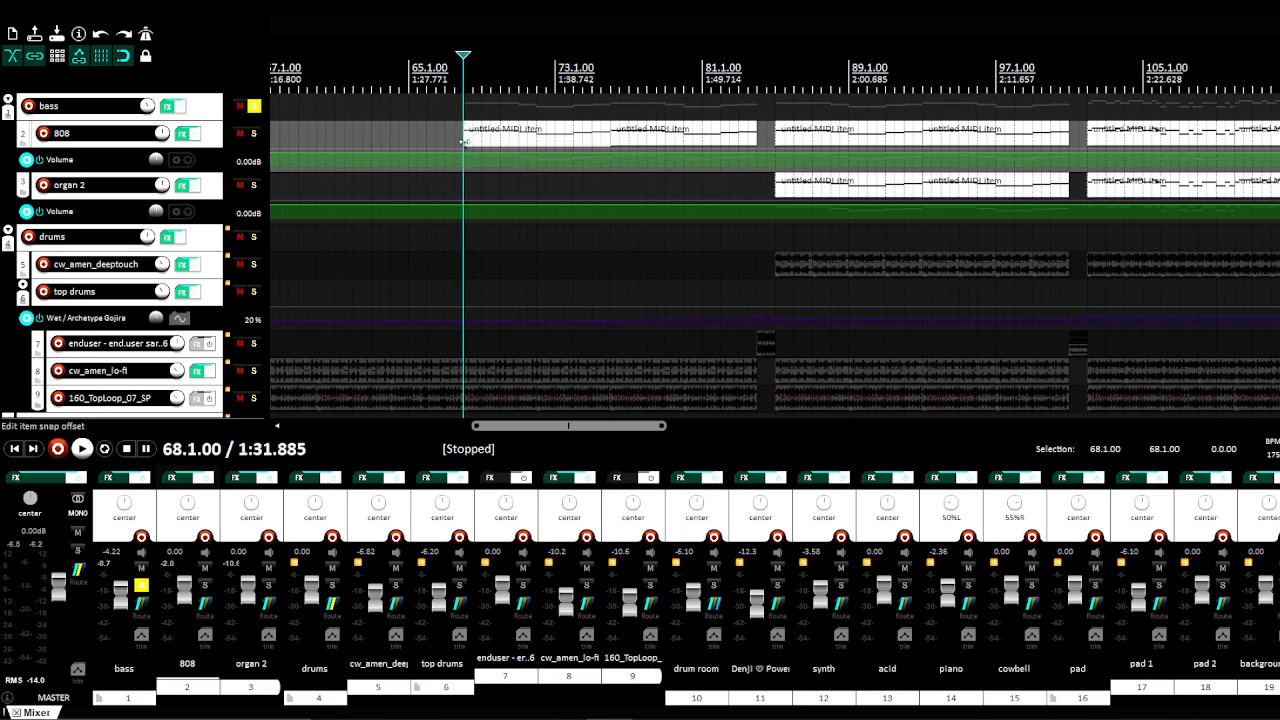
pyautogui.press('space')
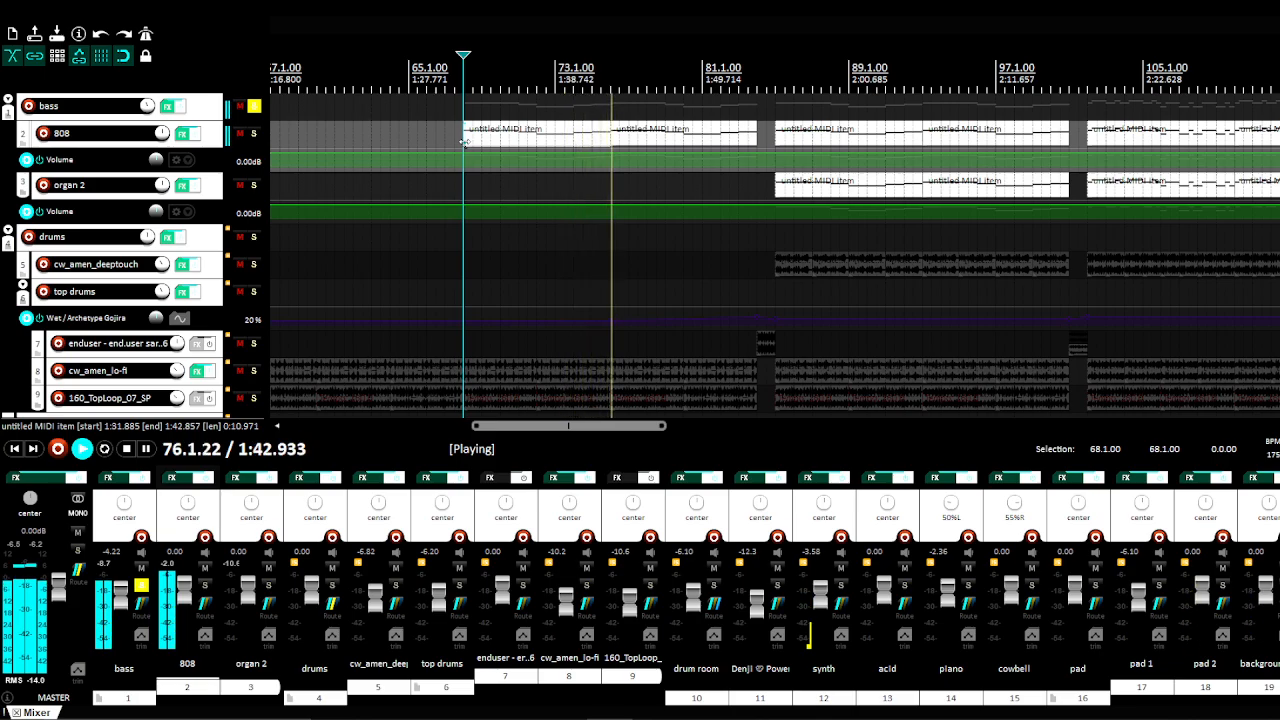
pyautogui.press('space')
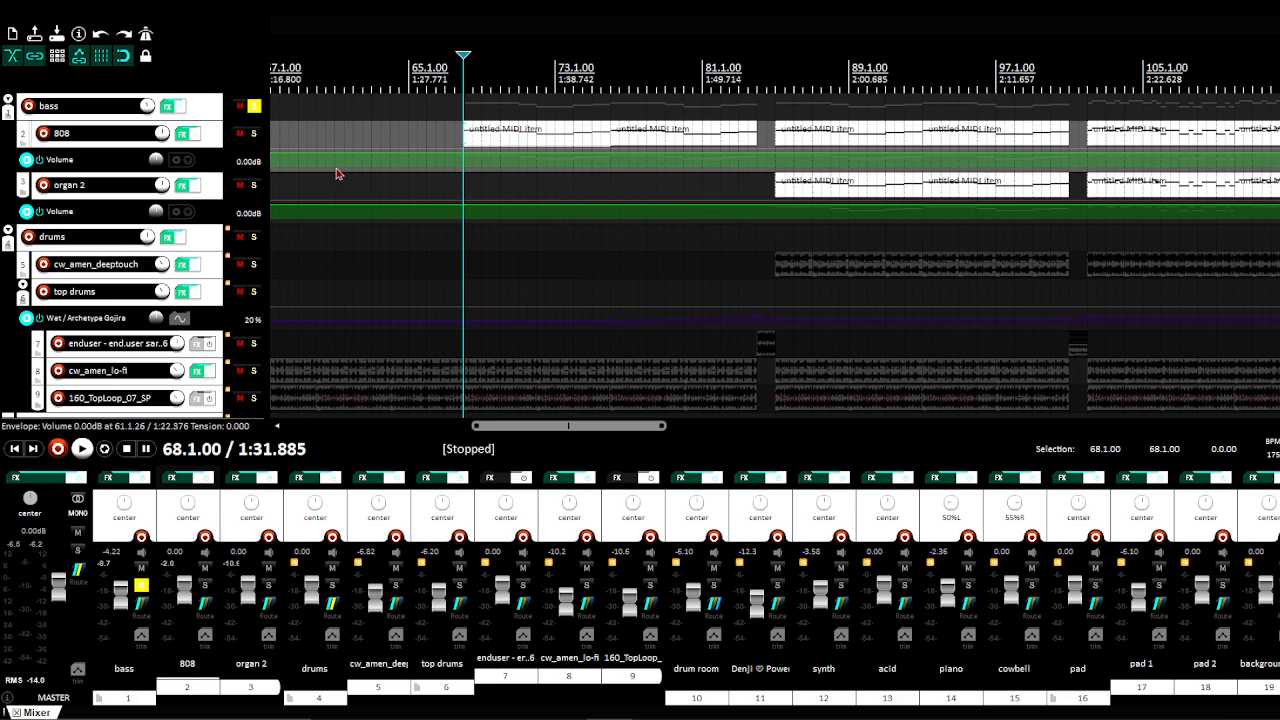
pyautogui.click(254, 106)
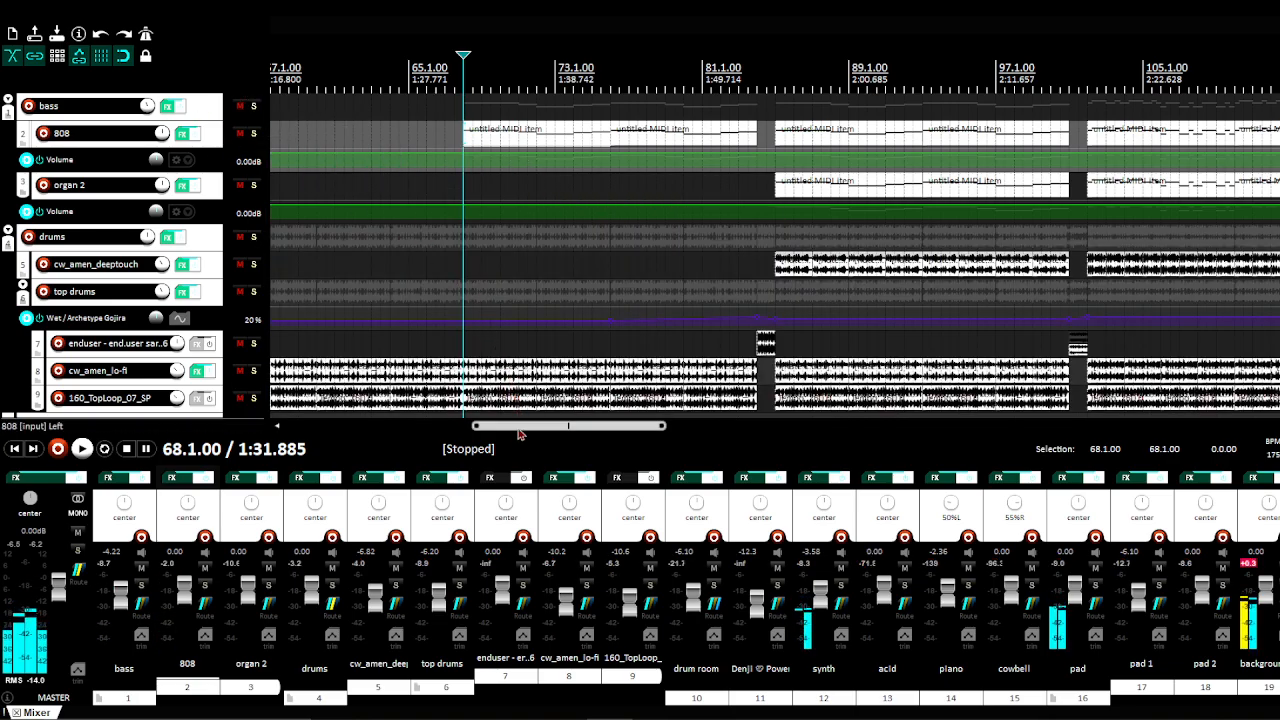
# Step: Return to bar 17 and examine the 808 track's effects: the 808XD synth, kHs Gain in percent and dB, and the 3-Band EQ
pyautogui.moveTo(517, 426); pyautogui.dragTo(361, 439)
pyautogui.click(428, 138)
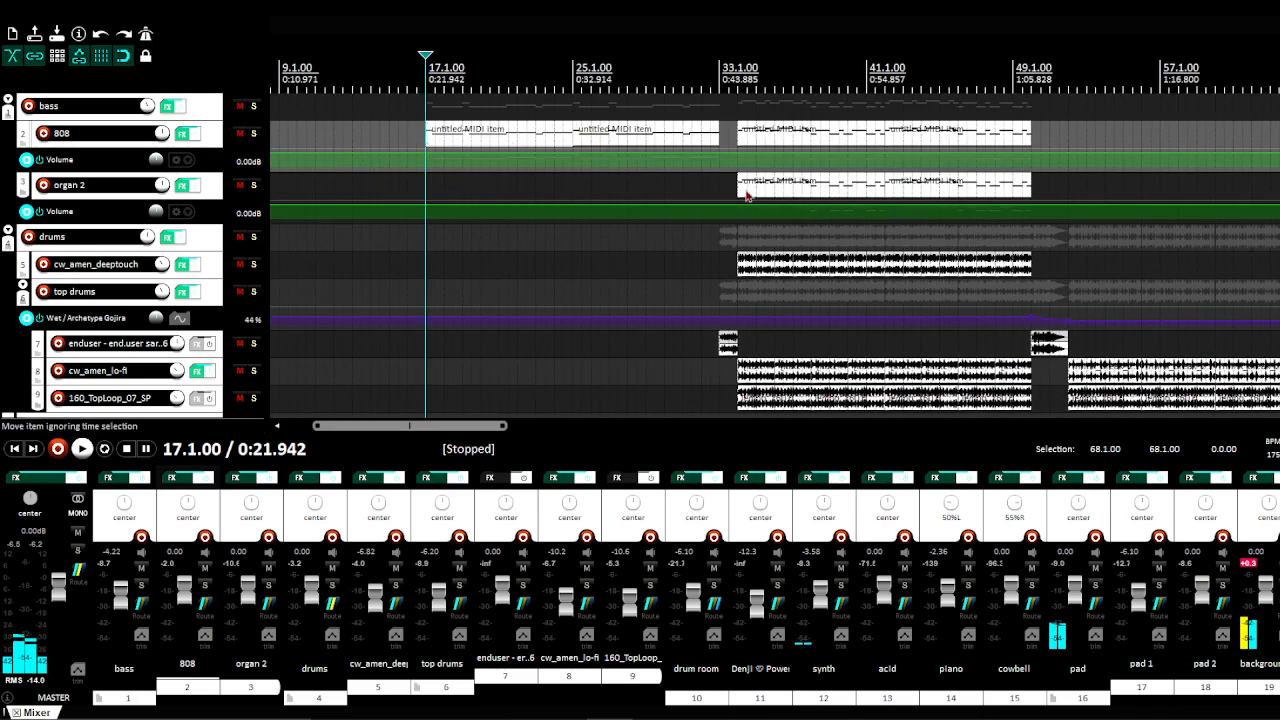
pyautogui.moveTo(478, 426)
pyautogui.mouseDown()
pyautogui.moveTo(533, 463)
pyautogui.moveTo(461, 438)
pyautogui.mouseUp()
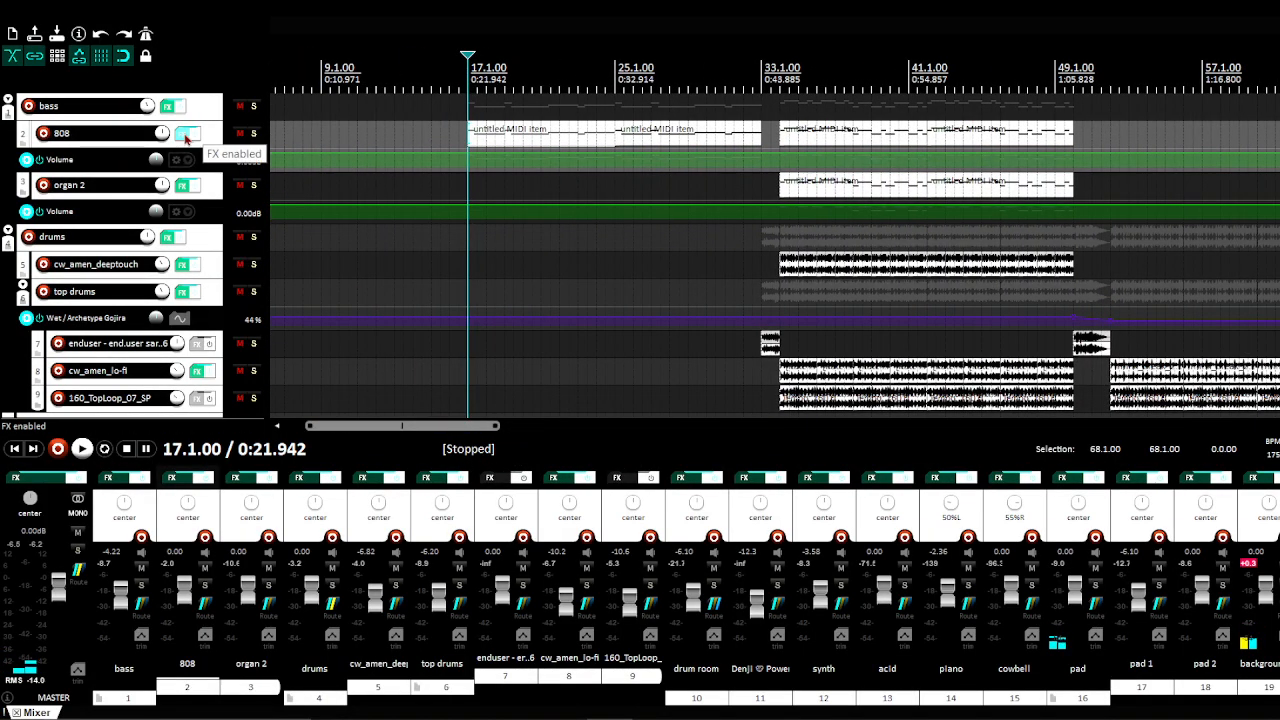
pyautogui.click(194, 136)
pyautogui.click(131, 106)
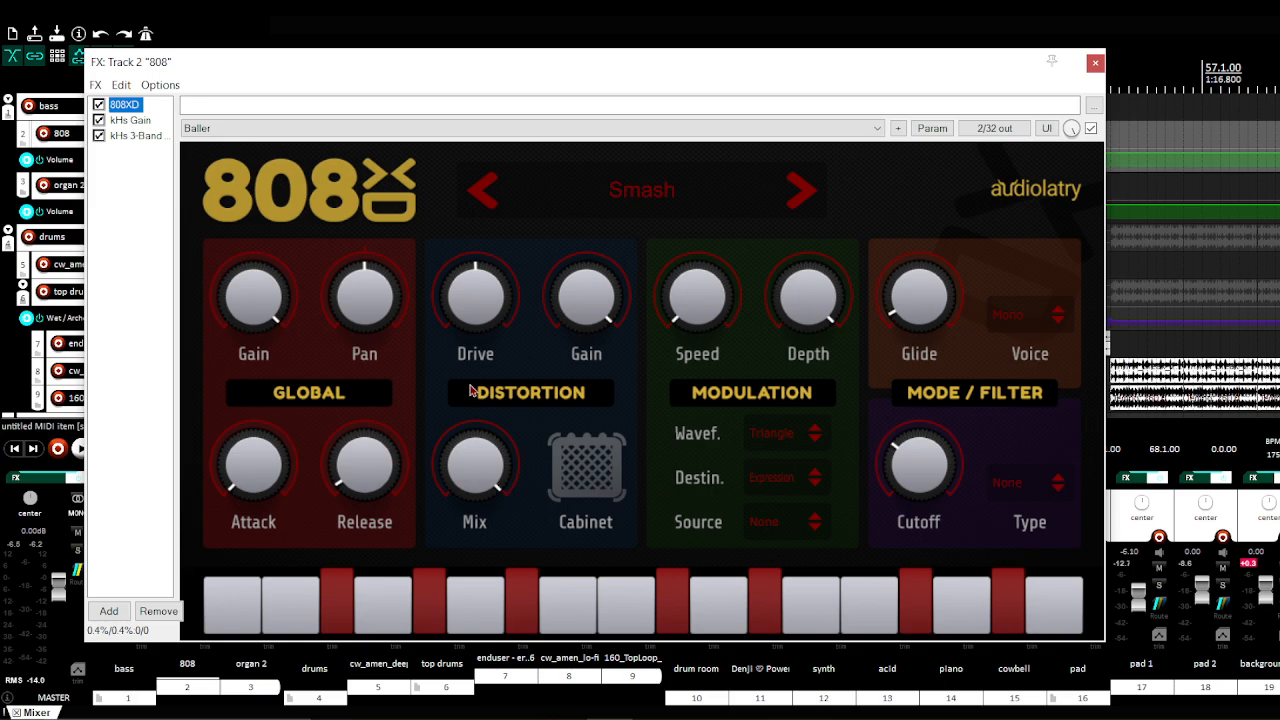
pyautogui.click(140, 120)
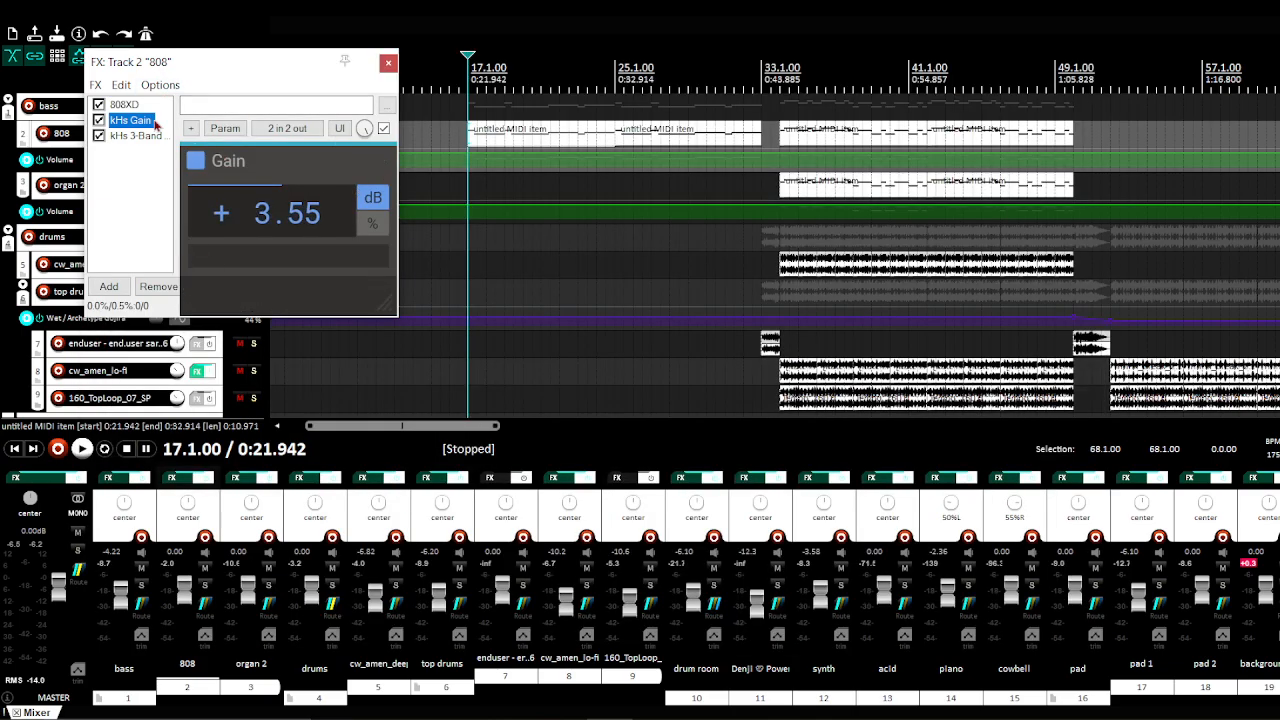
pyautogui.click(372, 224)
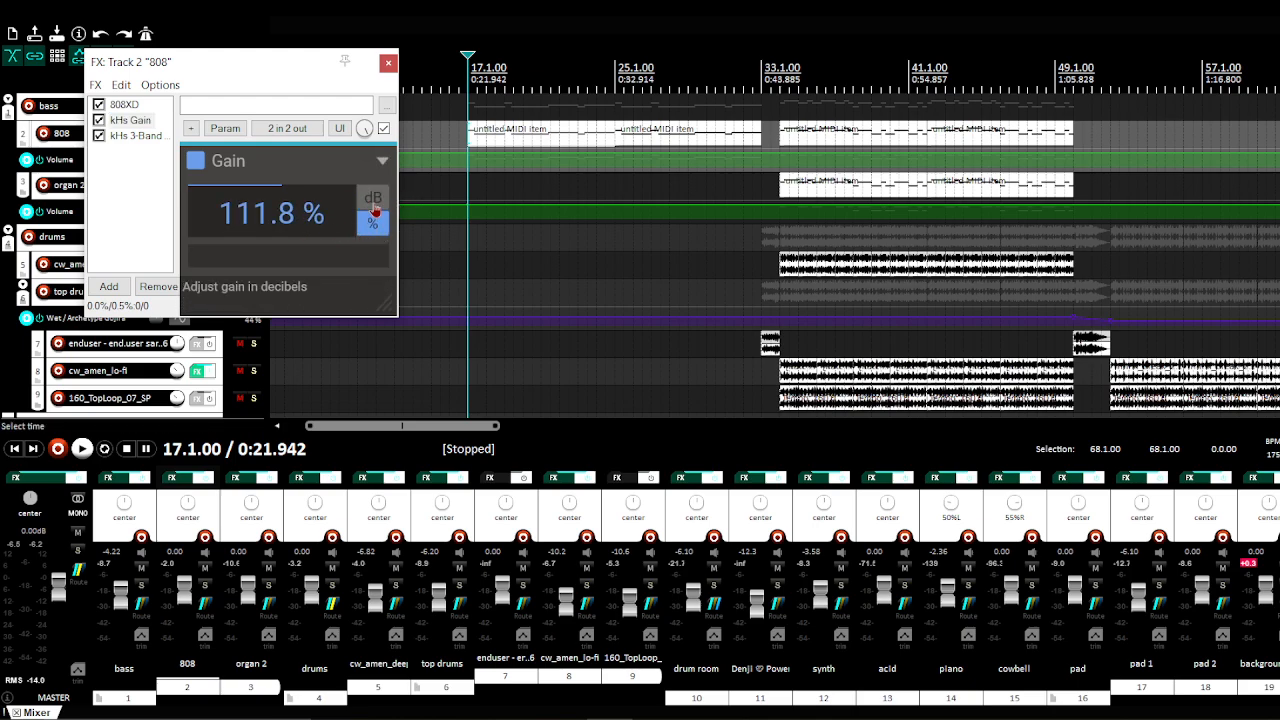
pyautogui.click(372, 198)
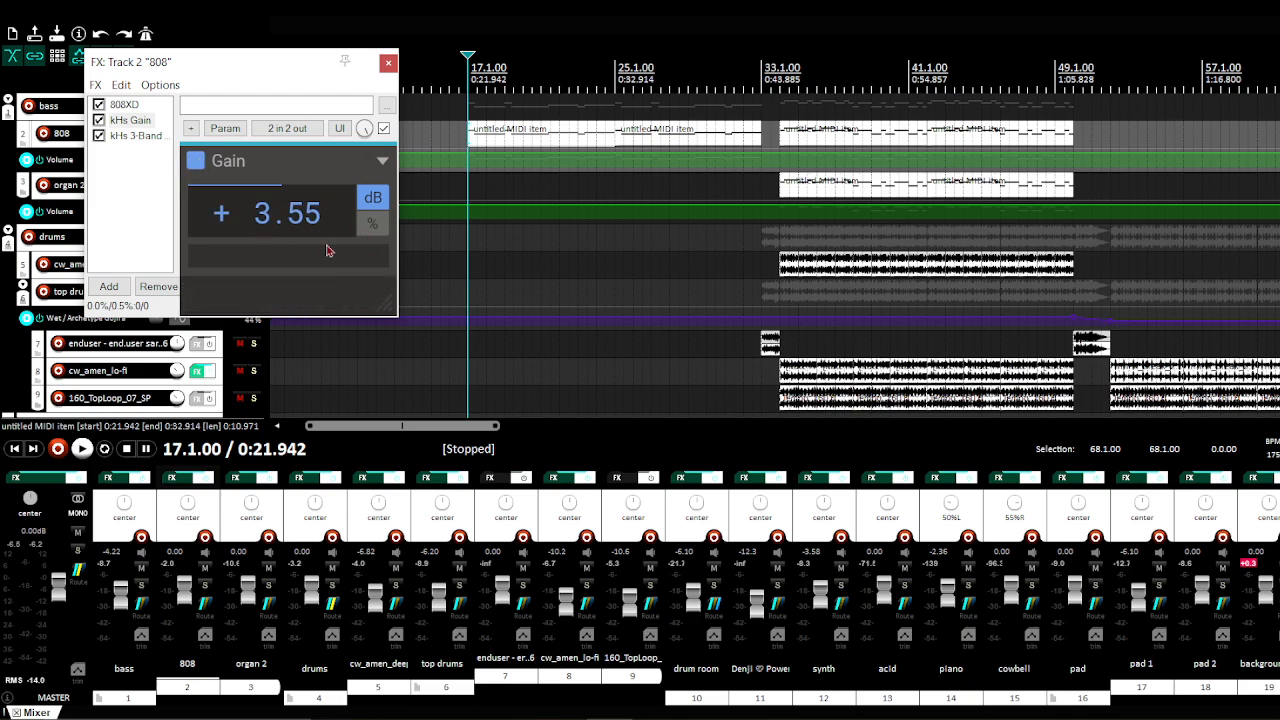
pyautogui.click(140, 135)
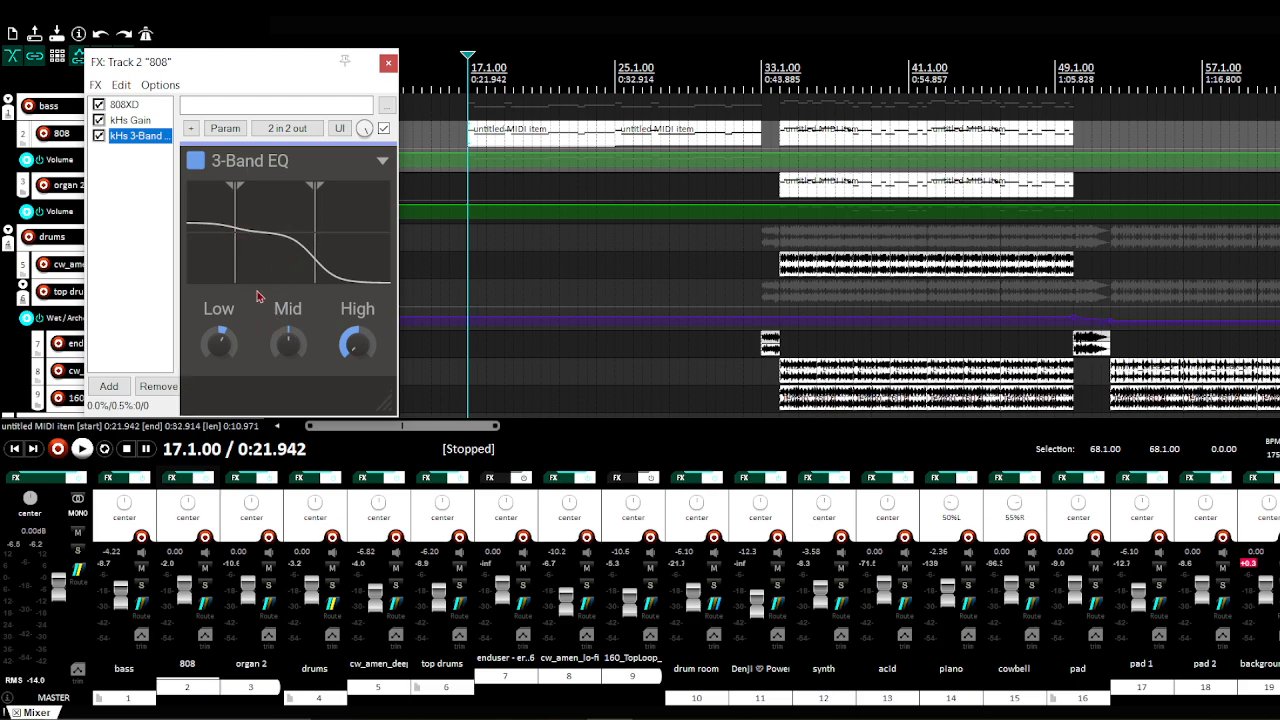
pyautogui.click(390, 64)
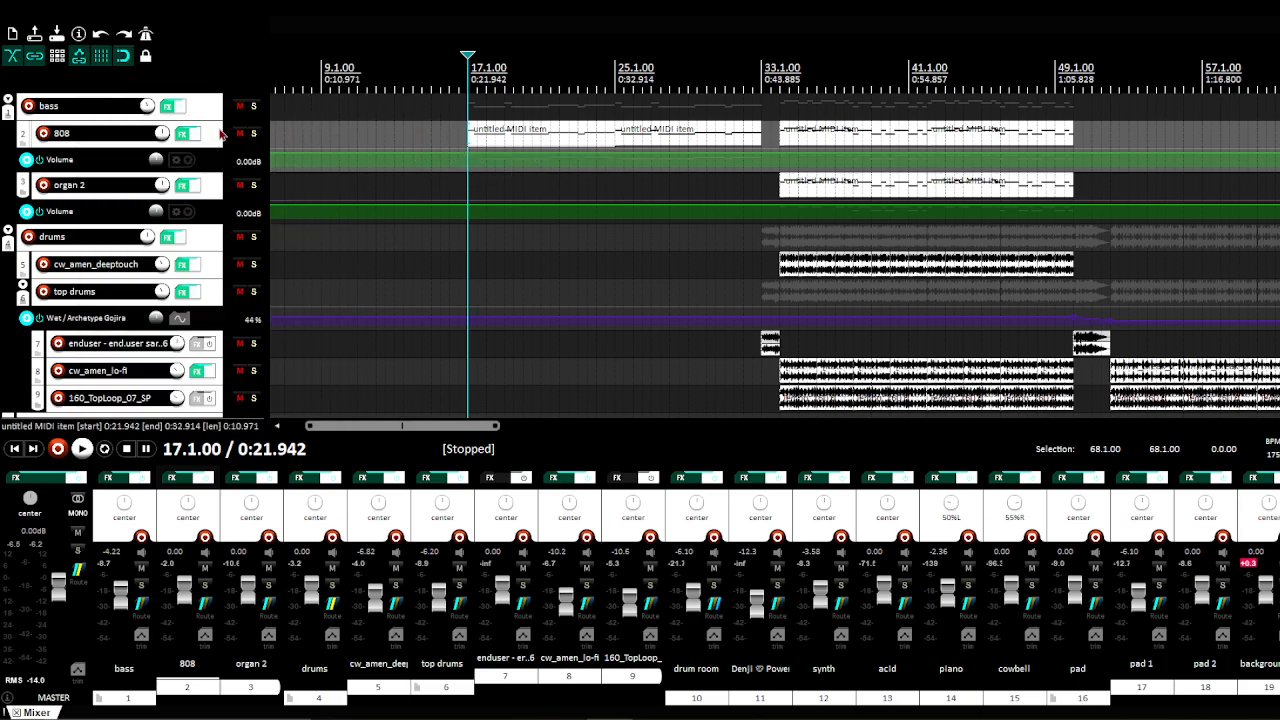
# Step: Solo the organ 2 track and play it back from its first item at bar 34
pyautogui.click(218, 187)
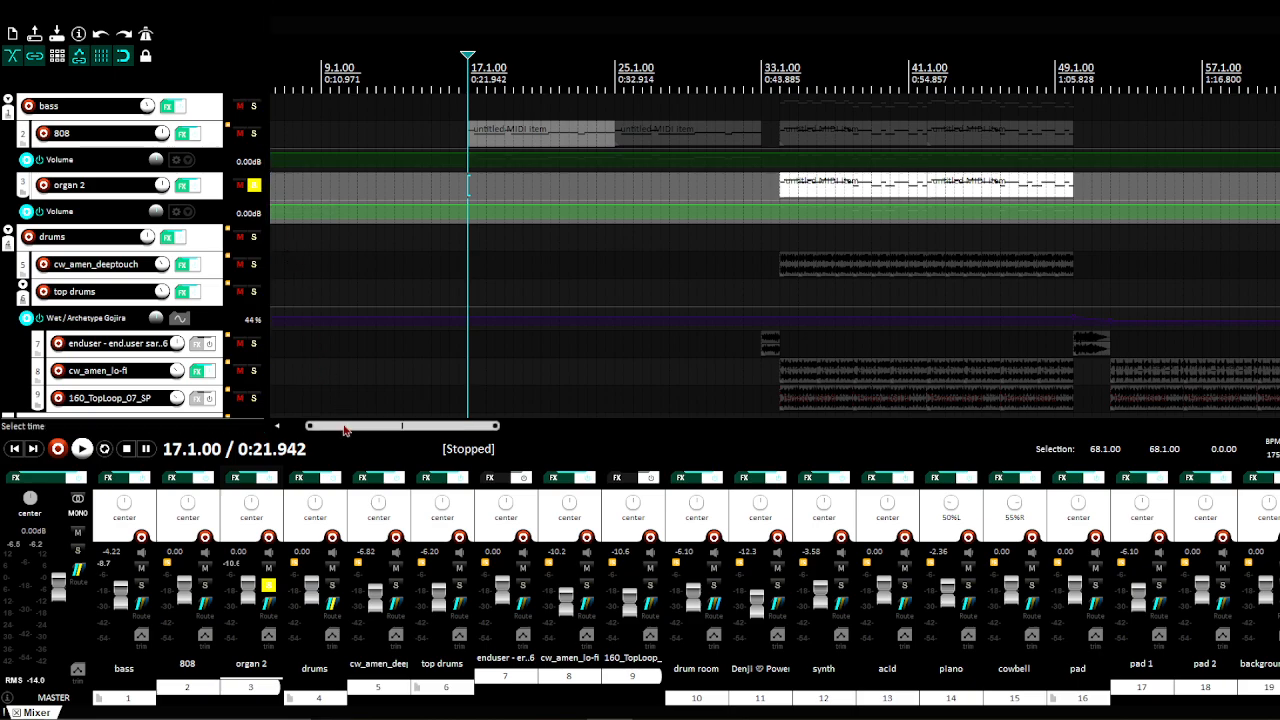
pyautogui.moveTo(347, 428); pyautogui.dragTo(425, 372)
pyautogui.click(456, 194)
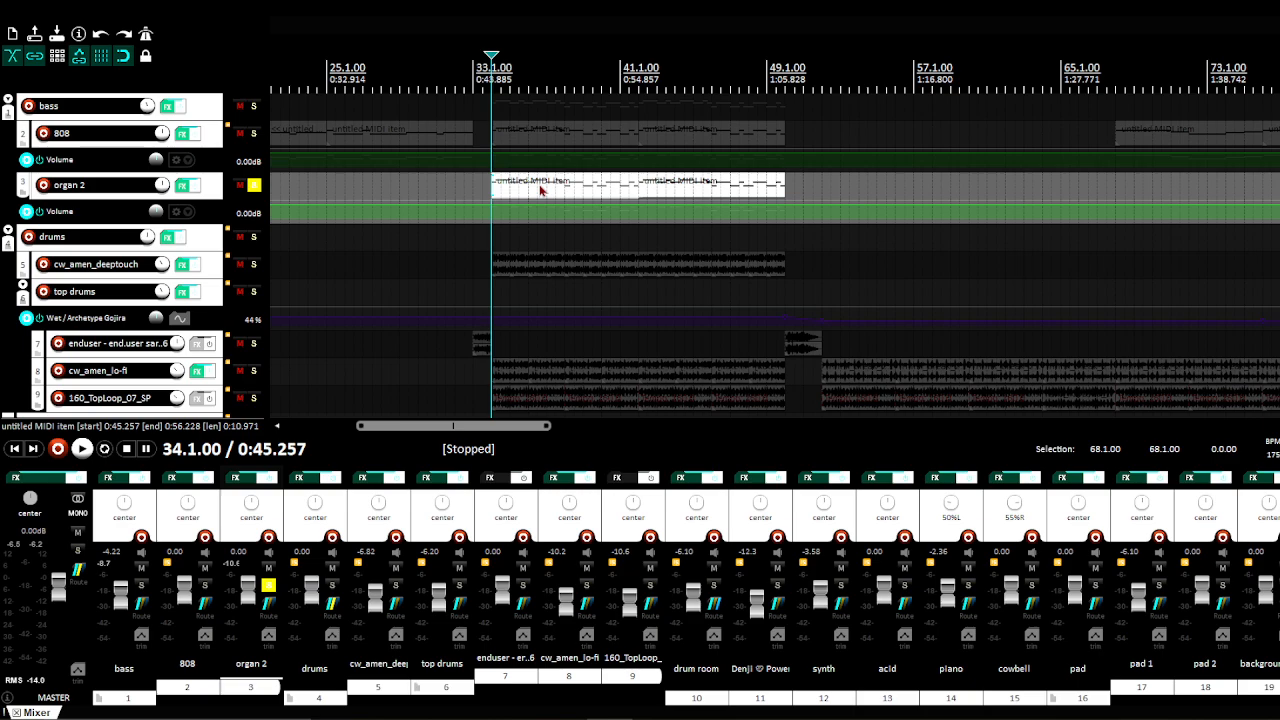
pyautogui.press('space')
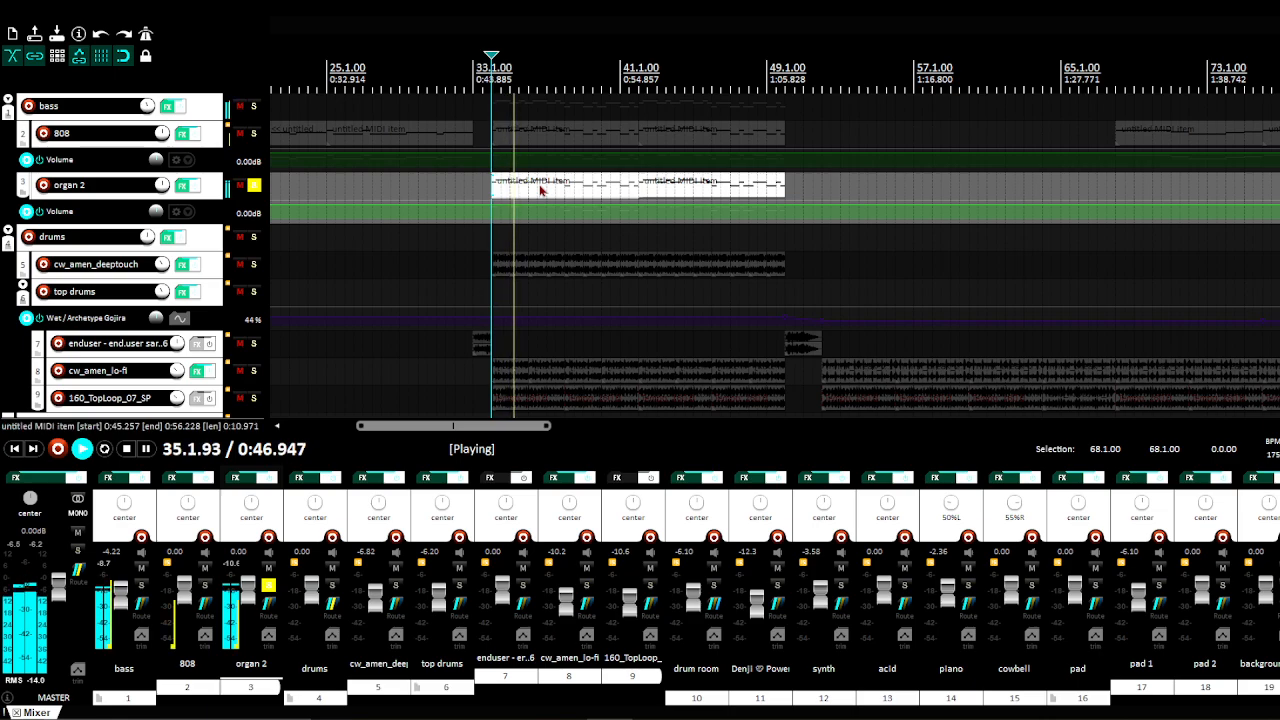
pyautogui.press('space')
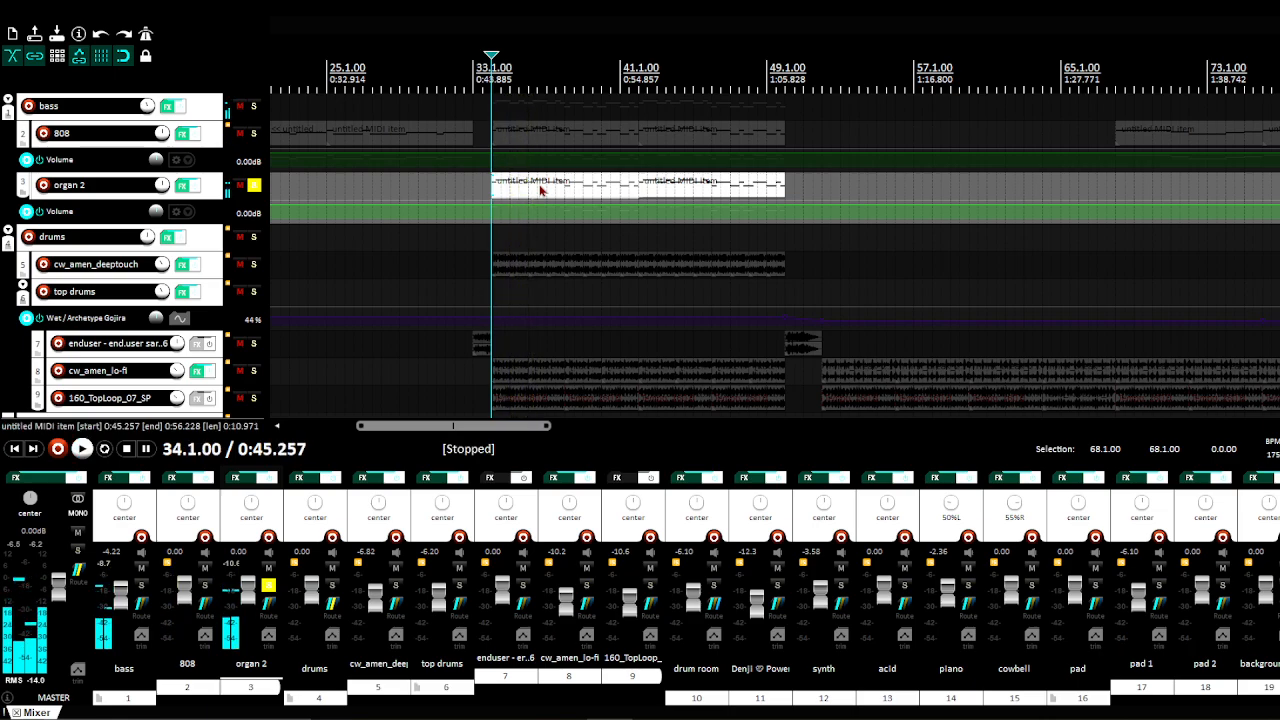
# Step: Examine the organ 2 track's effects: the Organ Bass and M1HousePiano layers in the KORG M1, and the 3-Band EQ
pyautogui.click(252, 483)
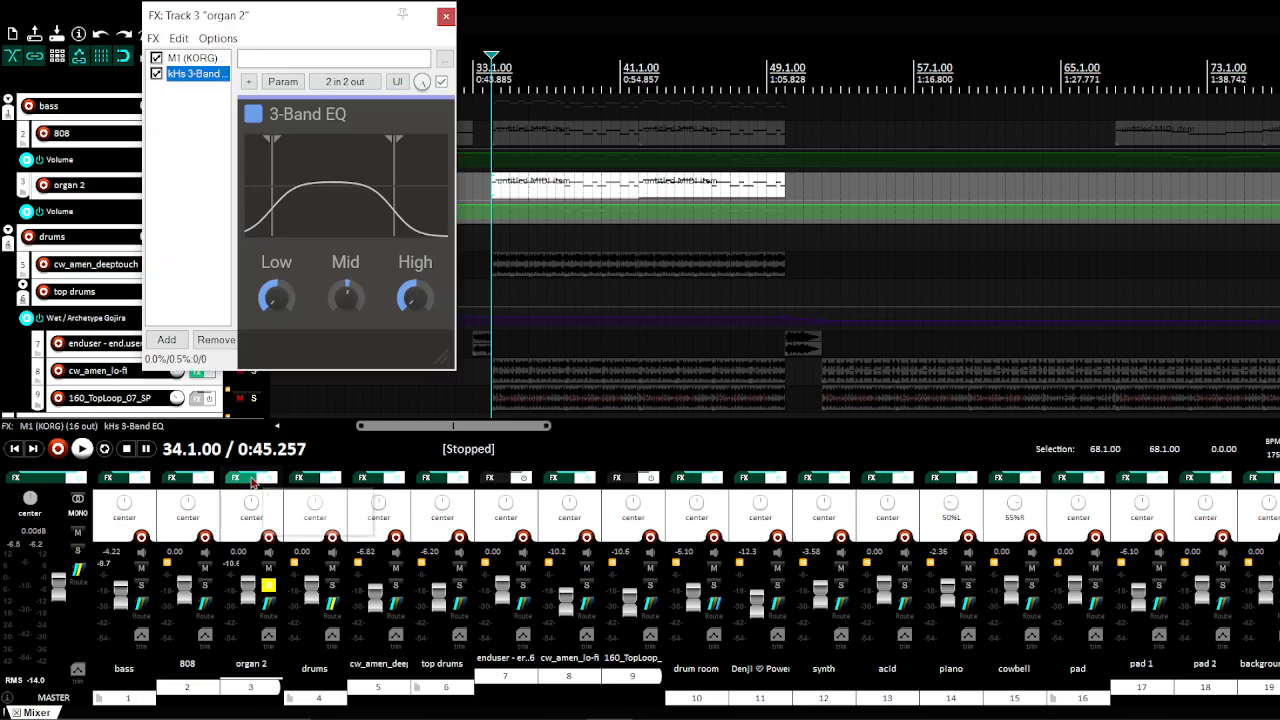
pyautogui.click(191, 61)
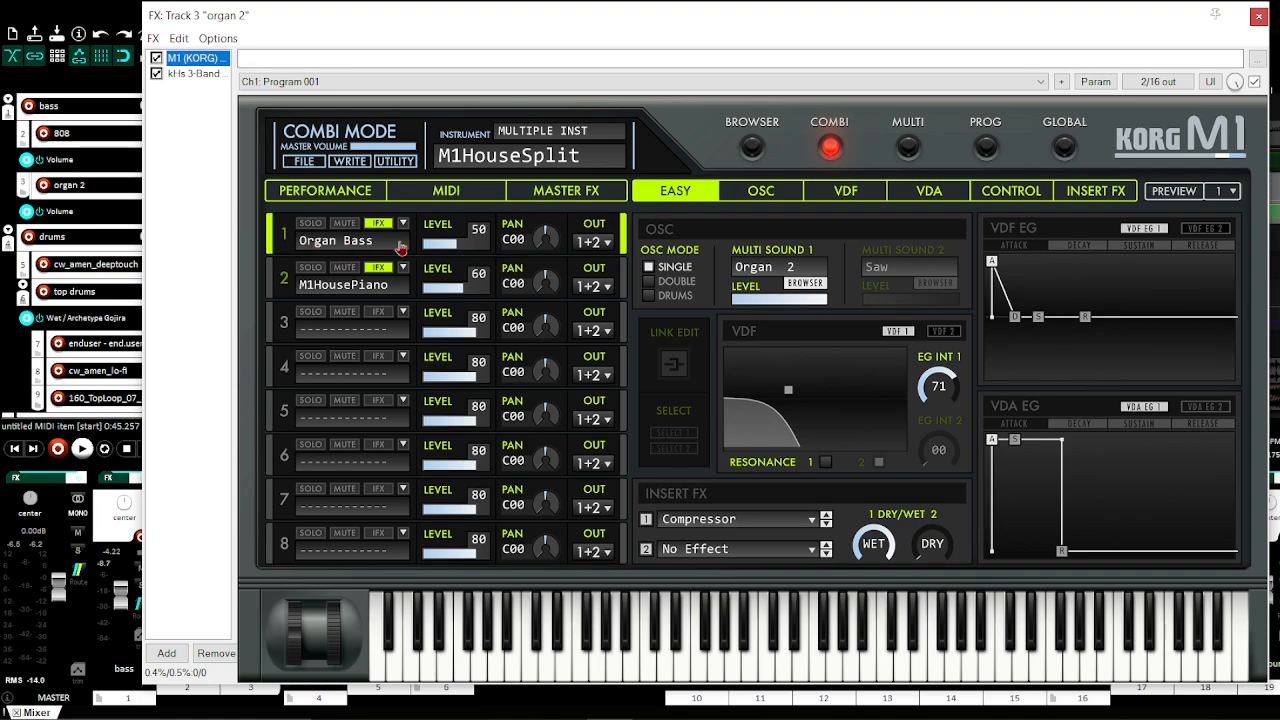
pyautogui.click(293, 287)
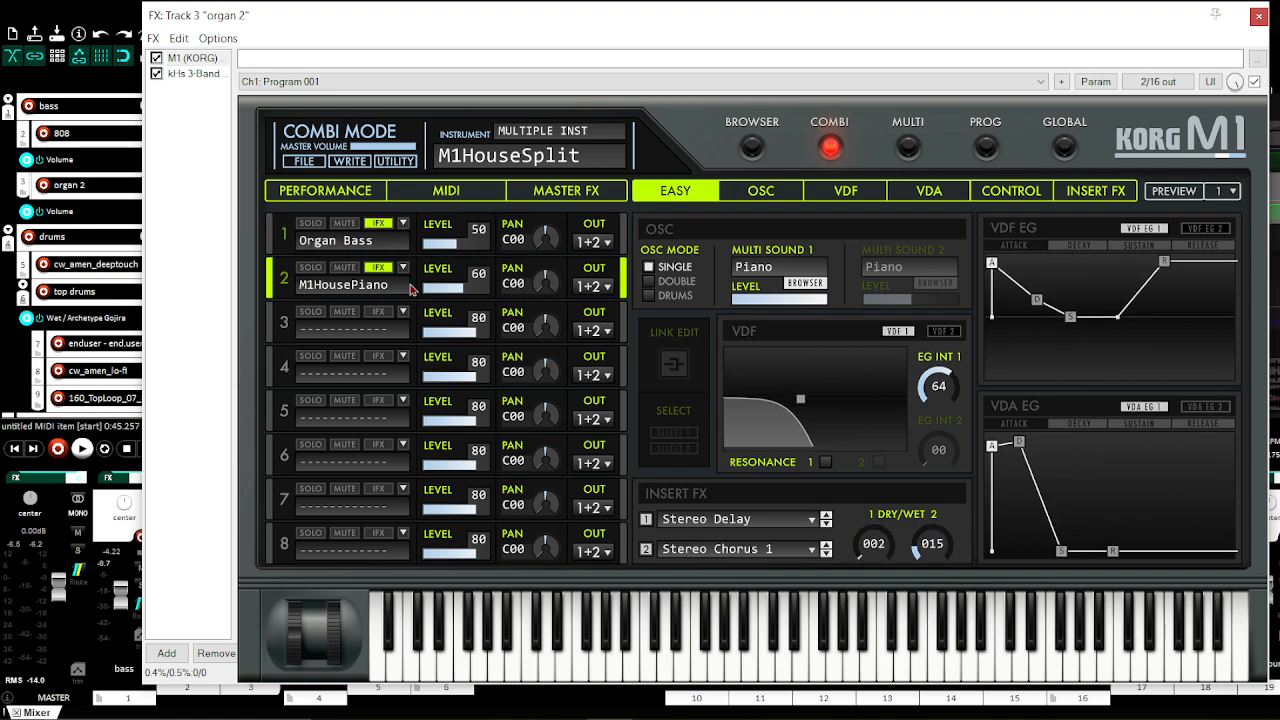
pyautogui.click(285, 233)
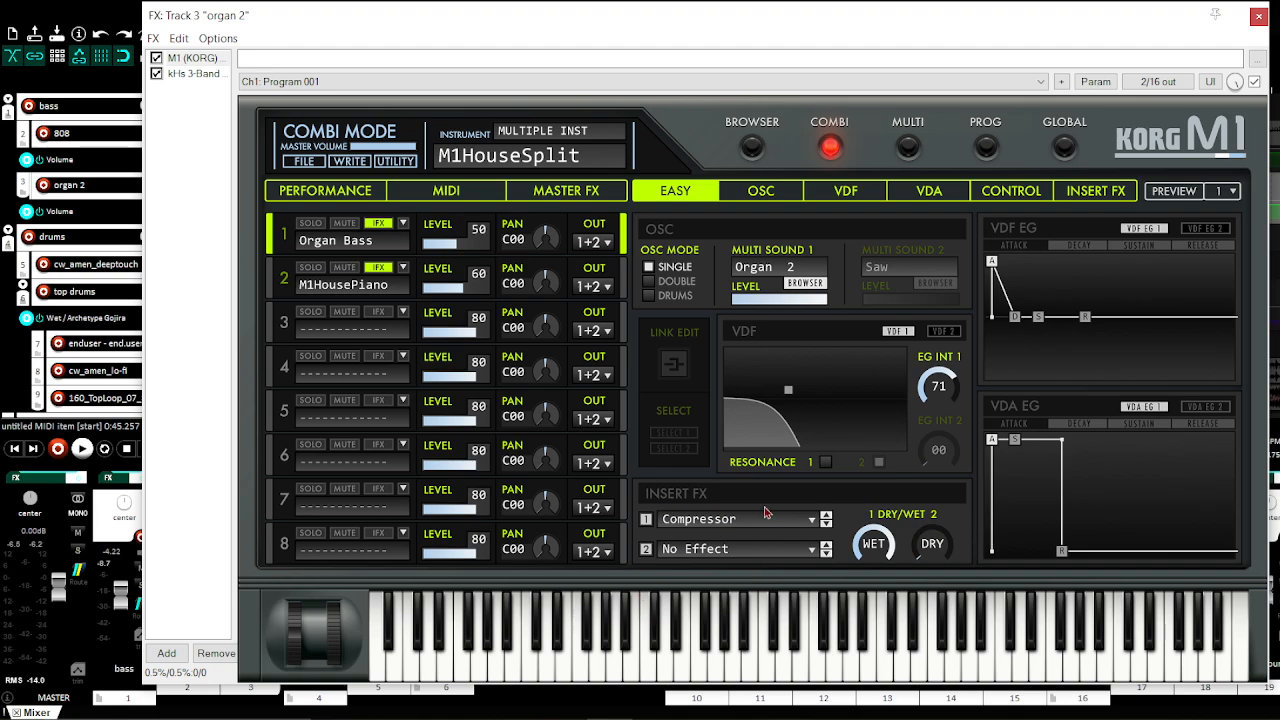
pyautogui.click(170, 76)
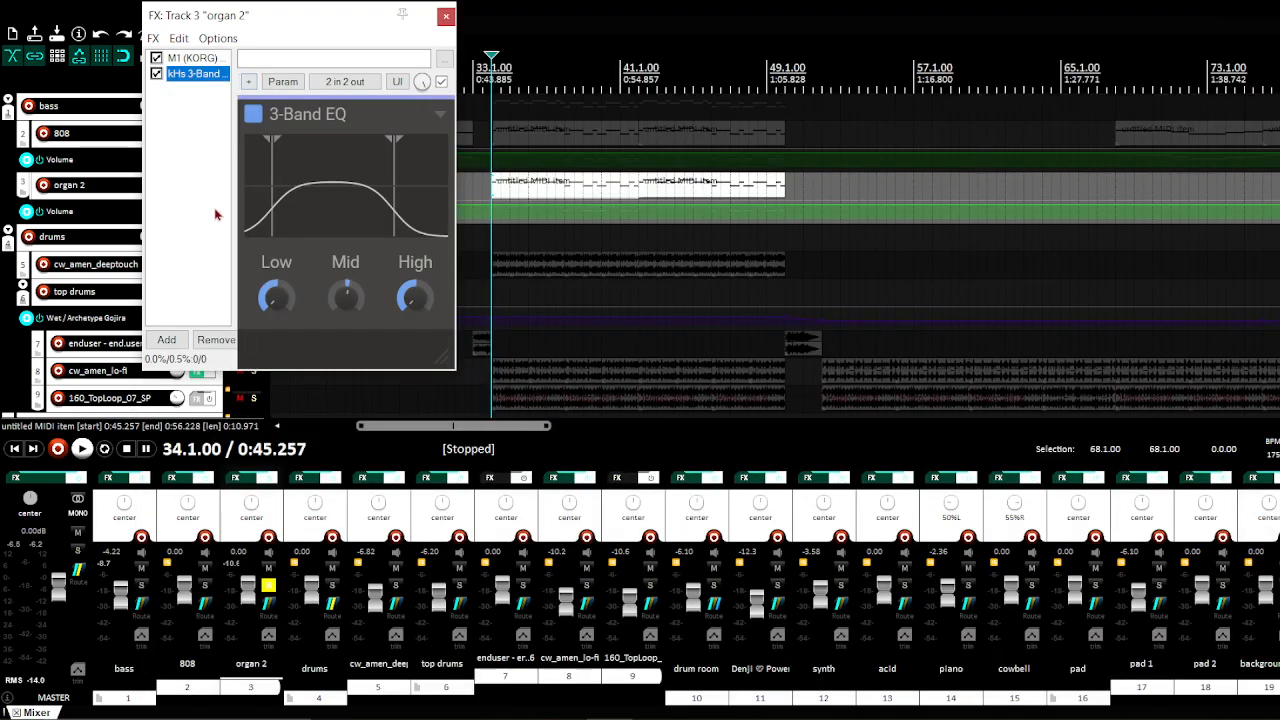
pyautogui.click(449, 13)
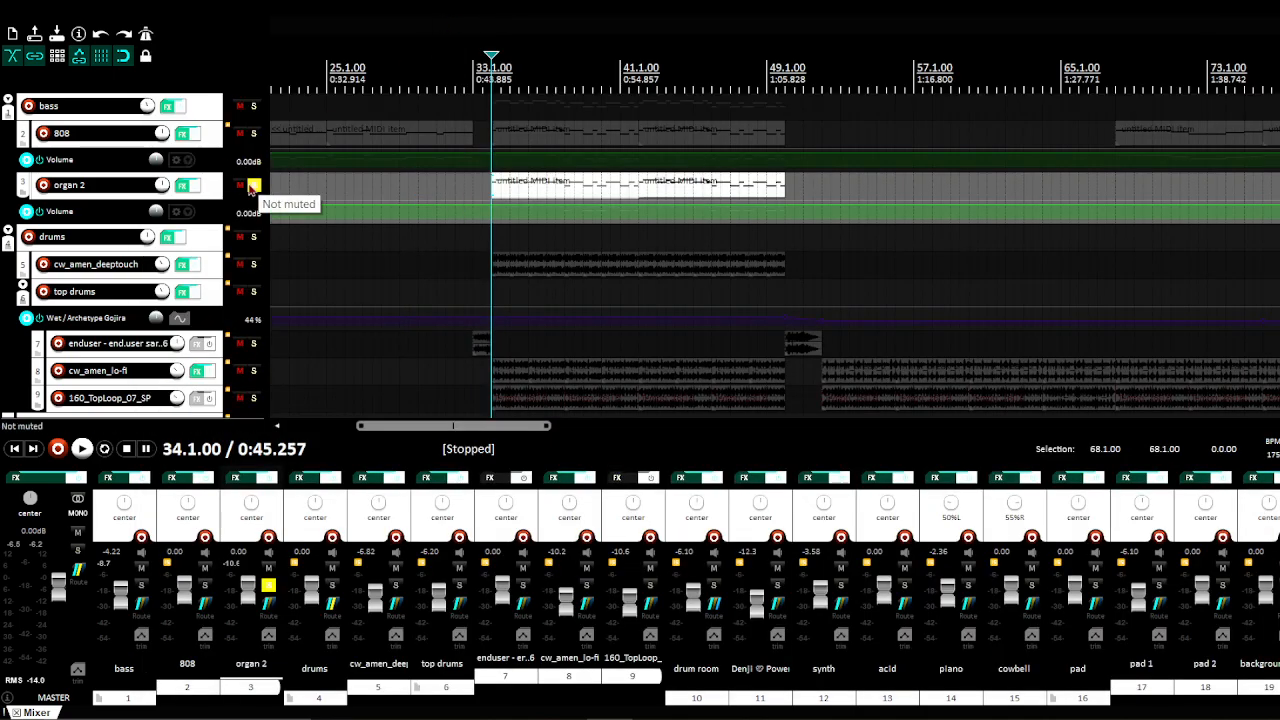
# Step: Unsolo organ 2, play the whole bass folder in solo from bar 34, and turn off its solo
pyautogui.click(253, 185)
pyautogui.click(254, 106)
pyautogui.press('space')
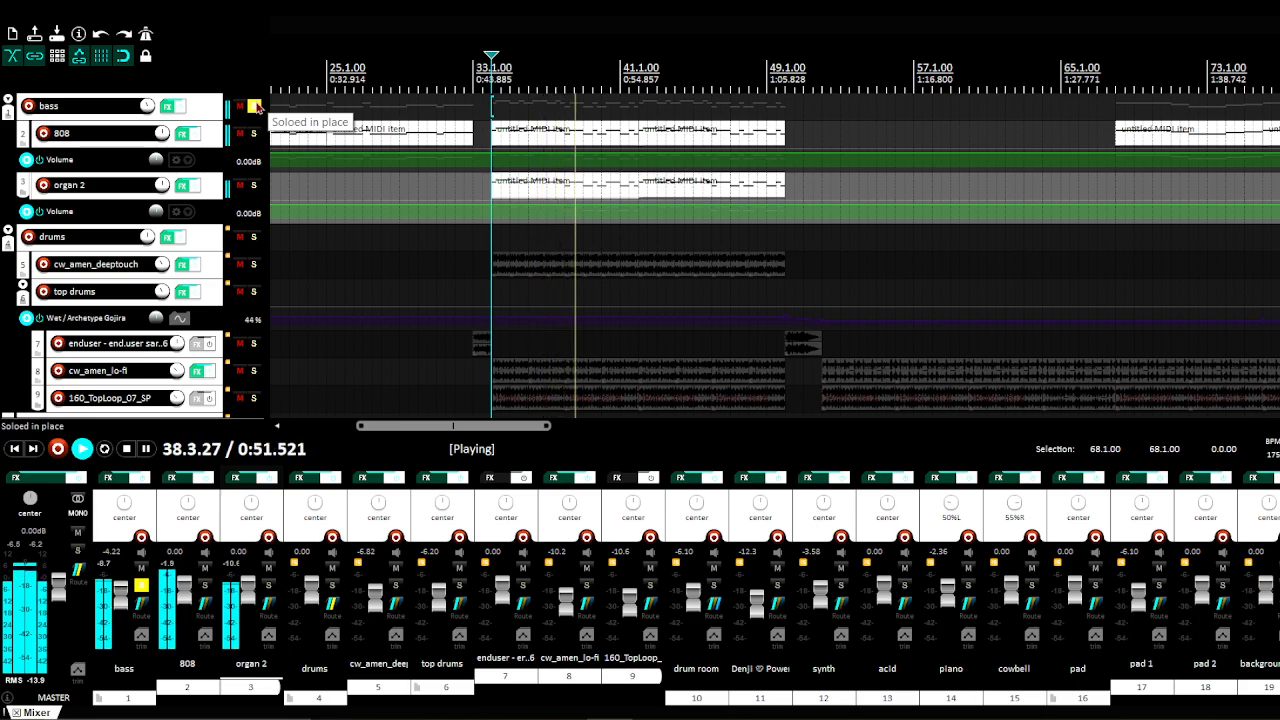
pyautogui.press('space')
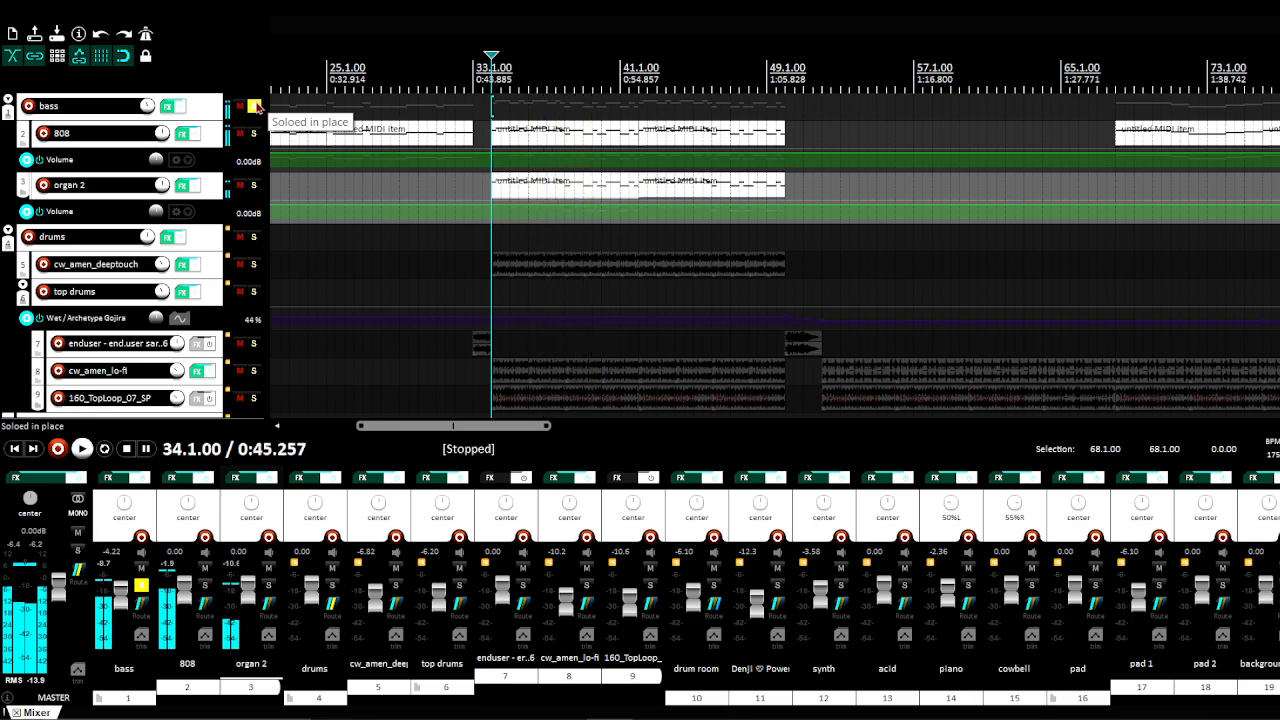
pyautogui.click(254, 106)
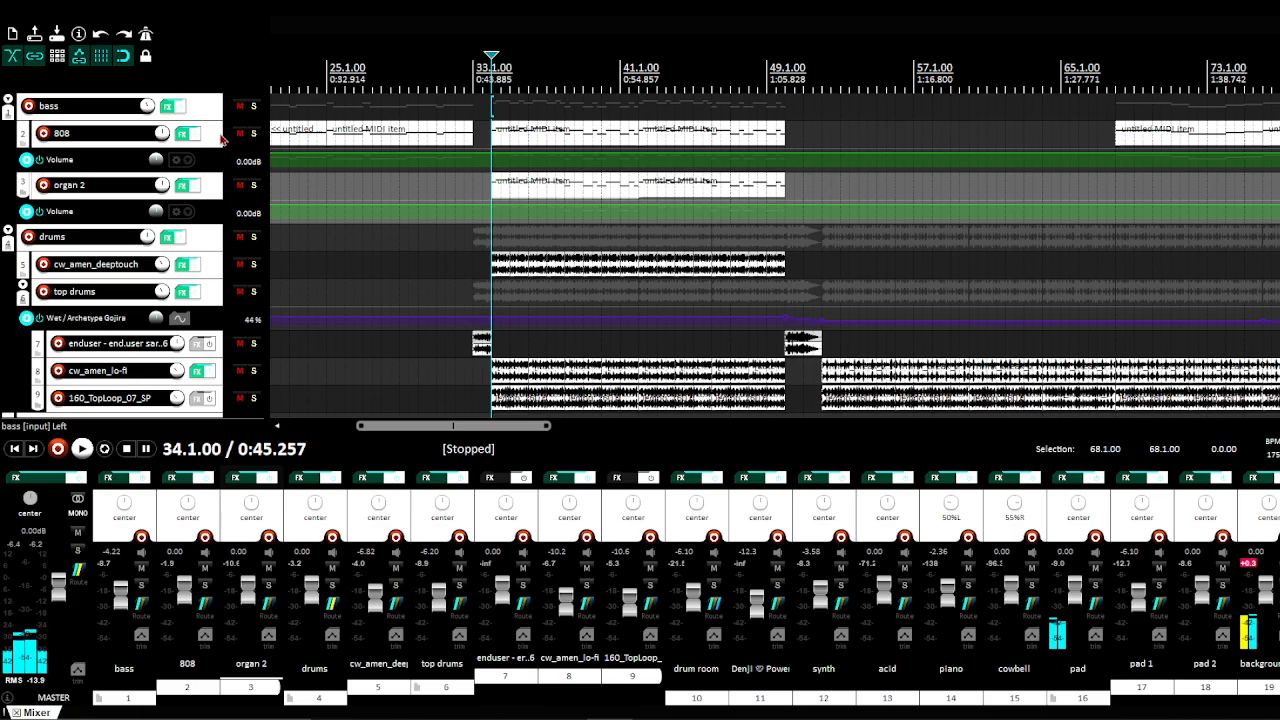
# Step: Solo the drums folder and play it back from bar 34
pyautogui.moveTo(430, 426); pyautogui.dragTo(360, 433)
pyautogui.click(212, 239)
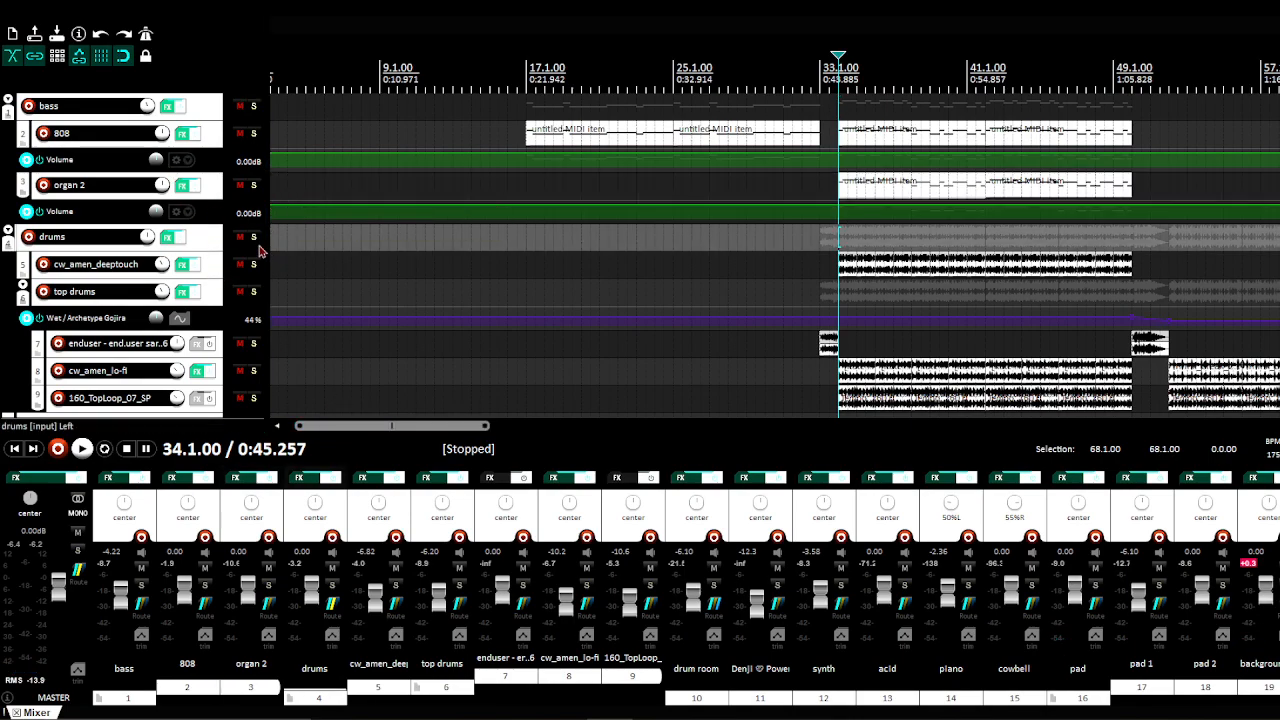
pyautogui.click(254, 237)
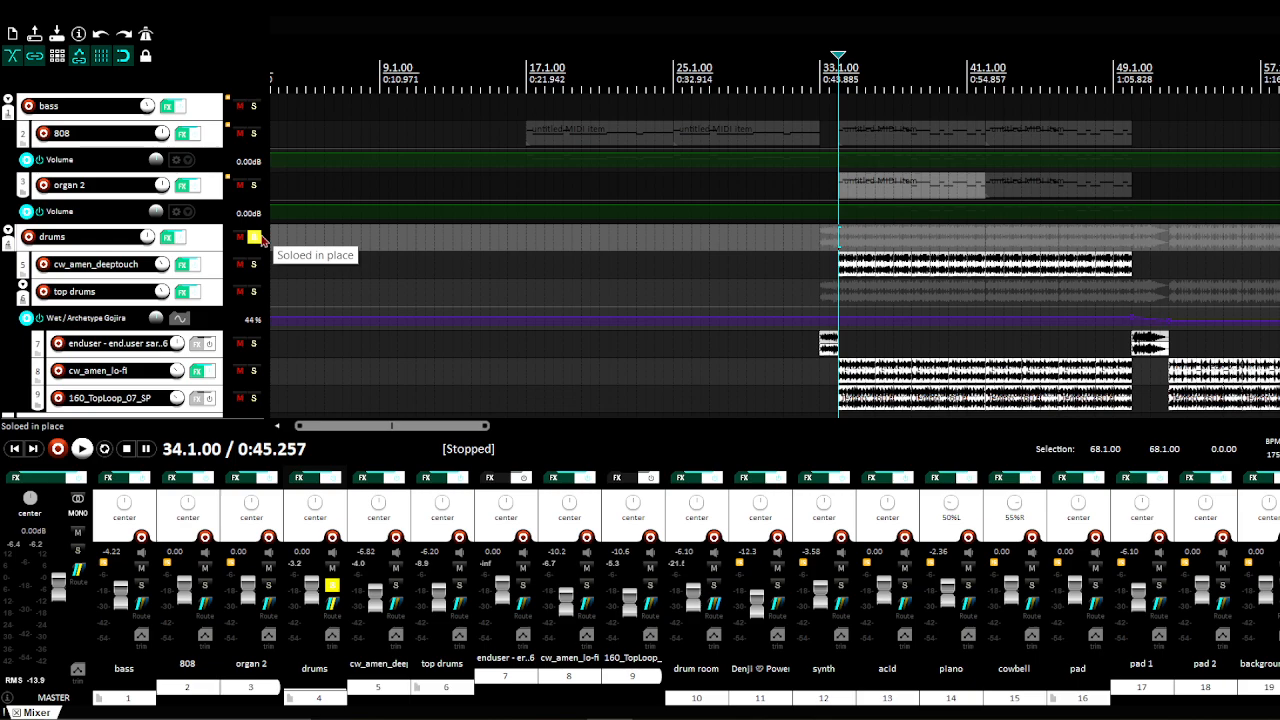
pyautogui.press('space')
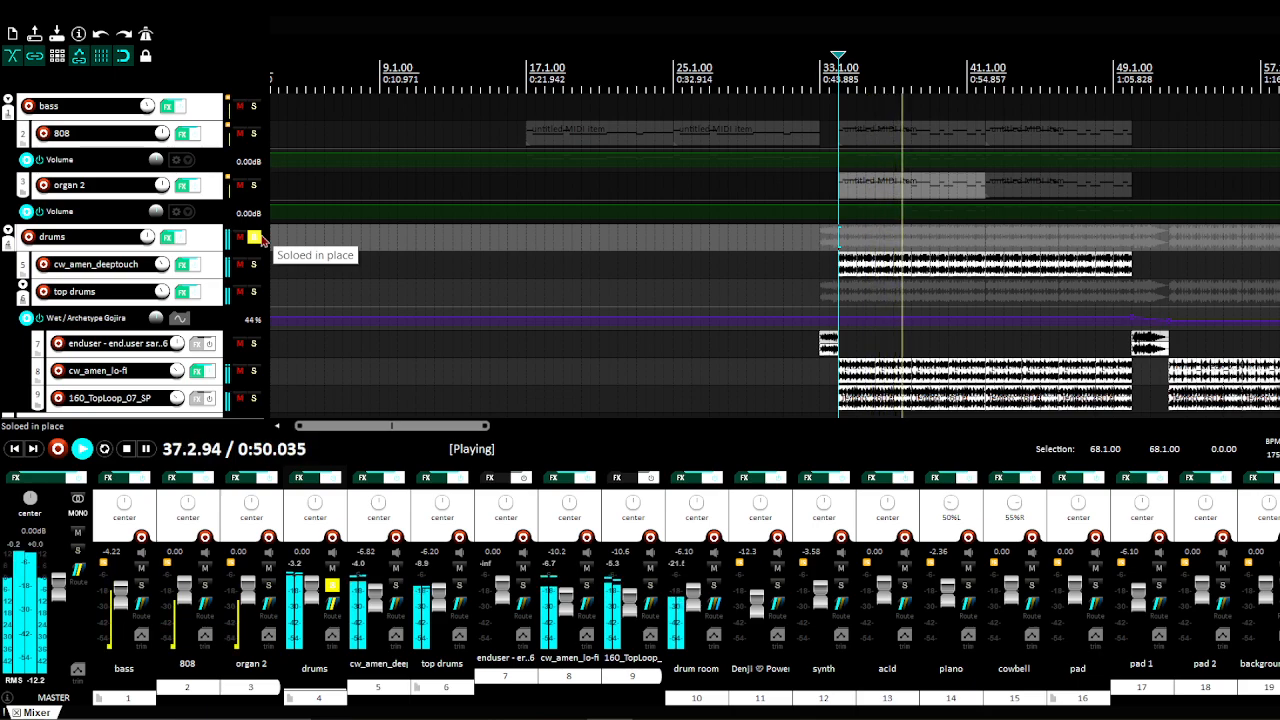
pyautogui.press('space')
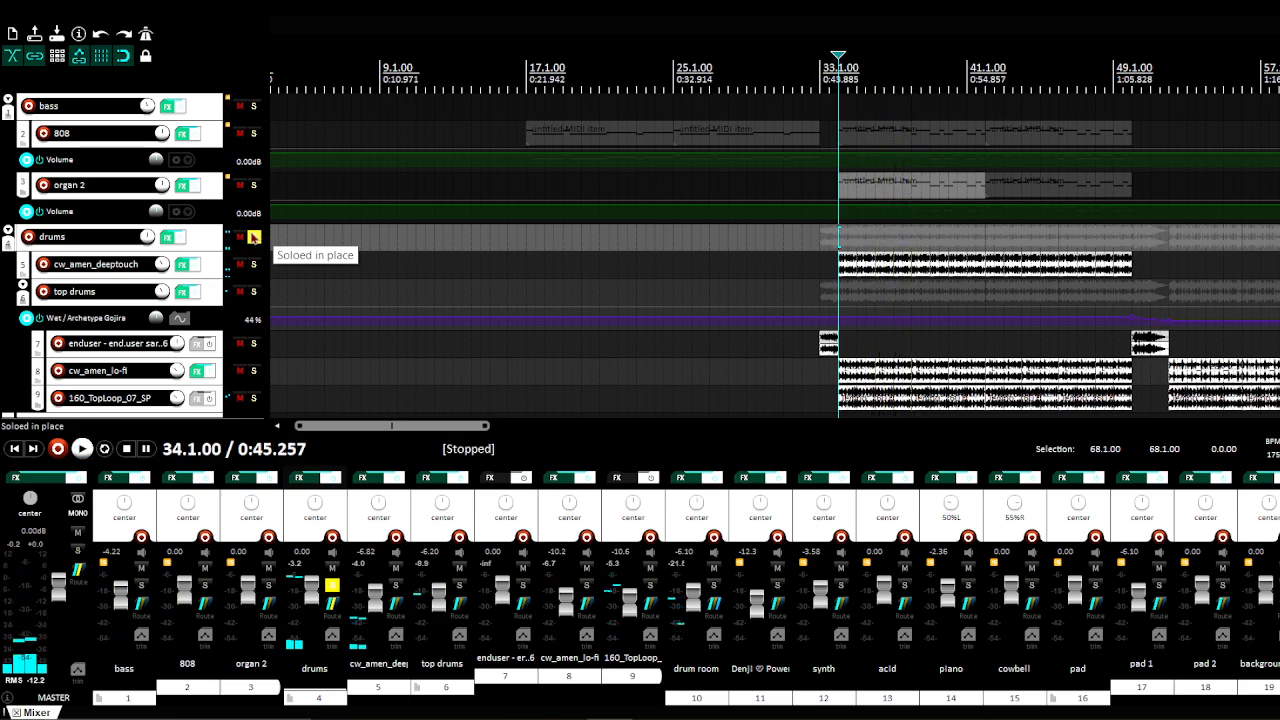
# Step: Examine the FETISH compressor's output, ratio and attack controls in the drums folder's effects, and play the soloed drums through it
pyautogui.click(172, 237)
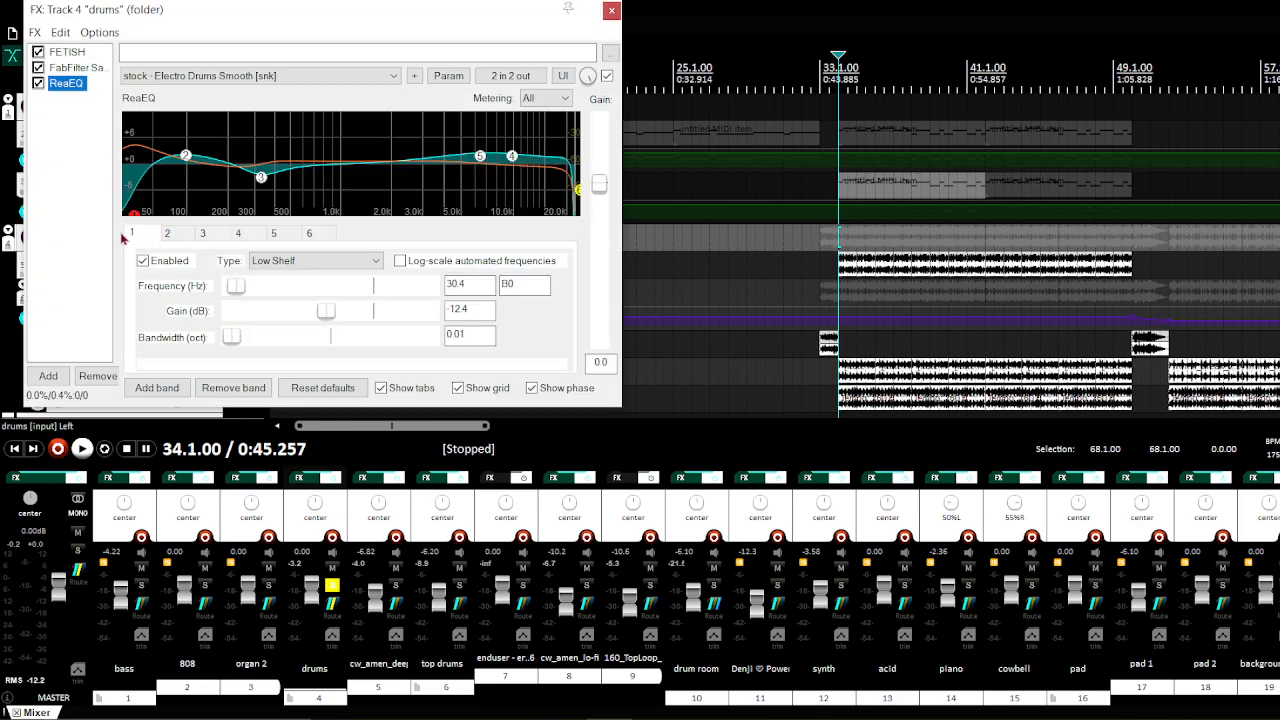
pyautogui.click(71, 55)
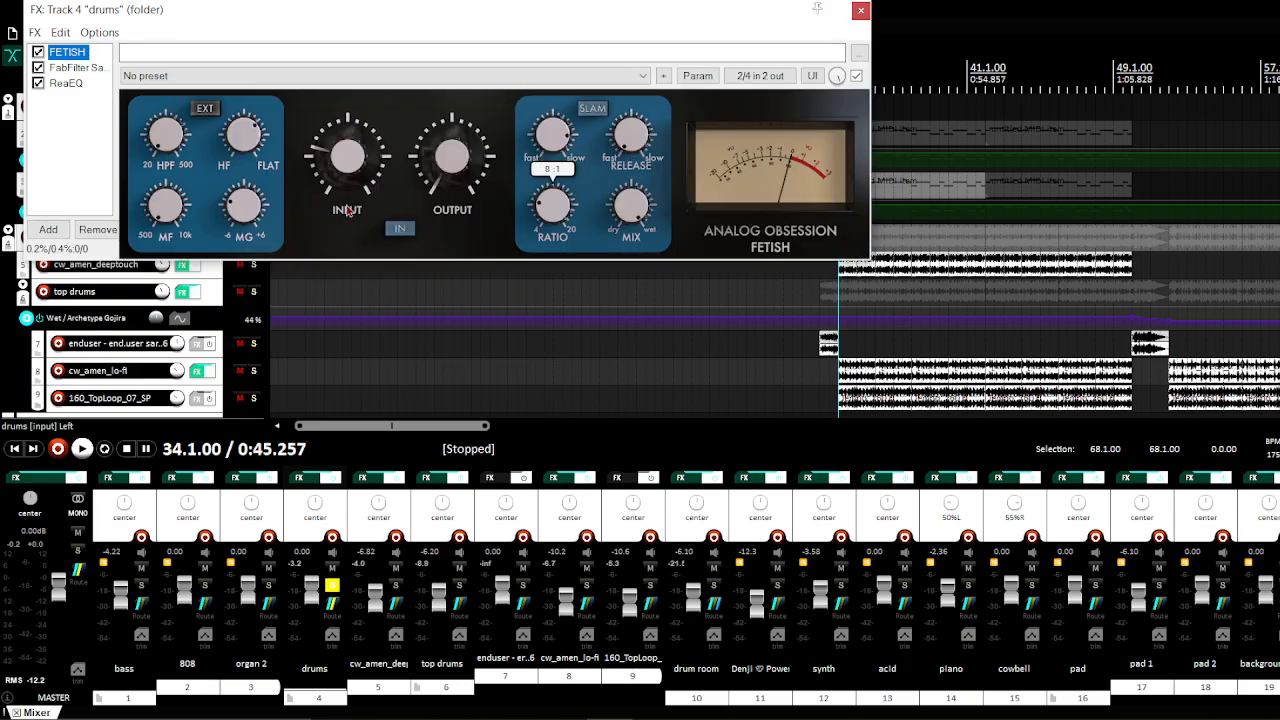
pyautogui.moveTo(566, 161)
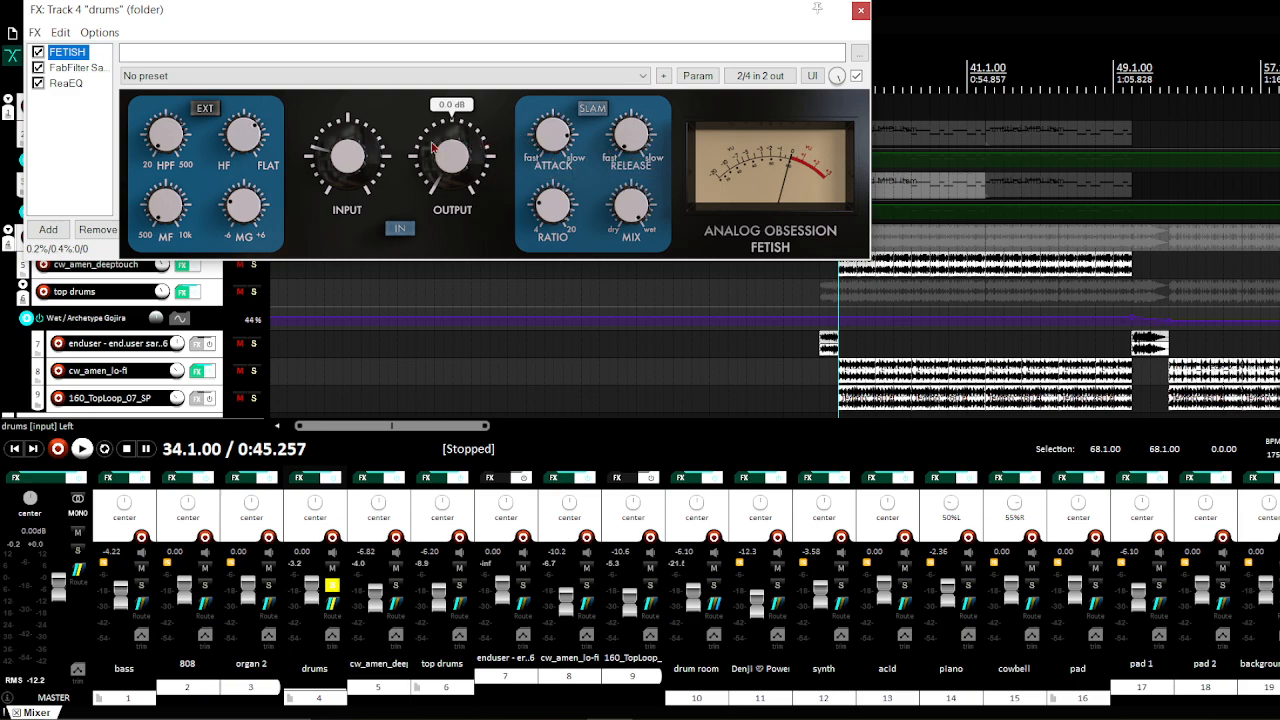
pyautogui.moveTo(565, 210)
pyautogui.moveTo(563, 183)
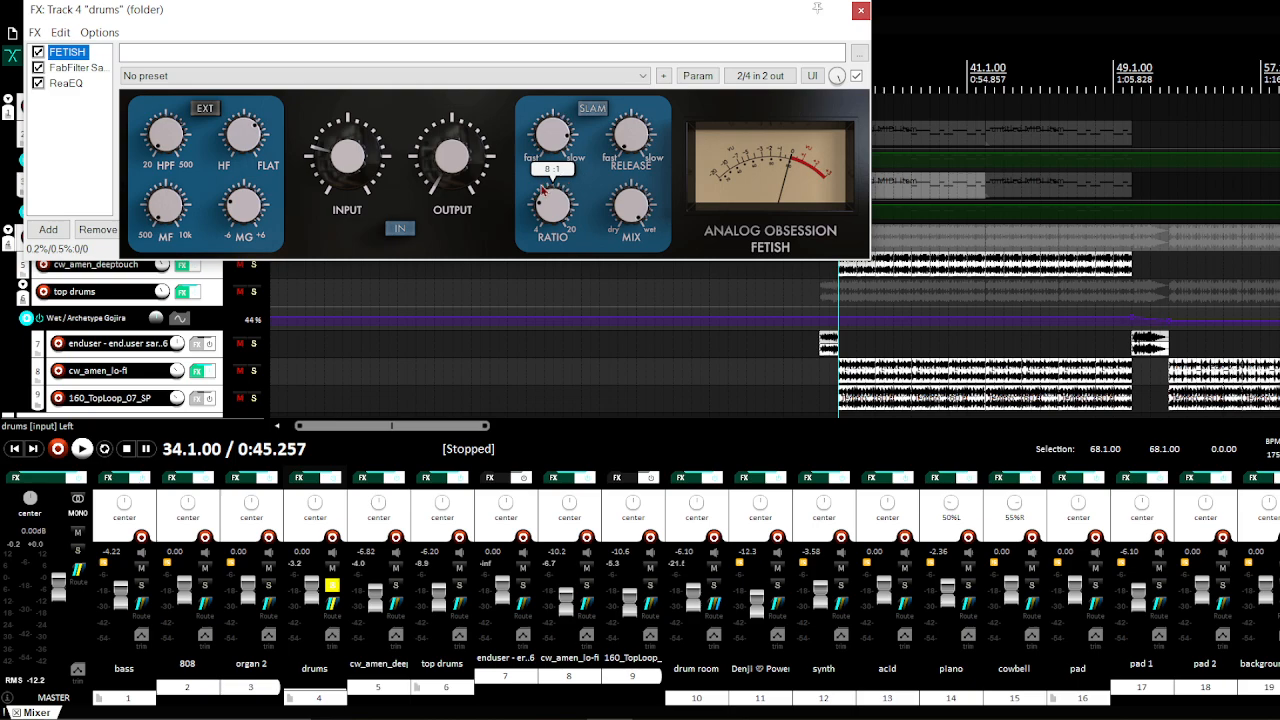
pyautogui.moveTo(651, 200)
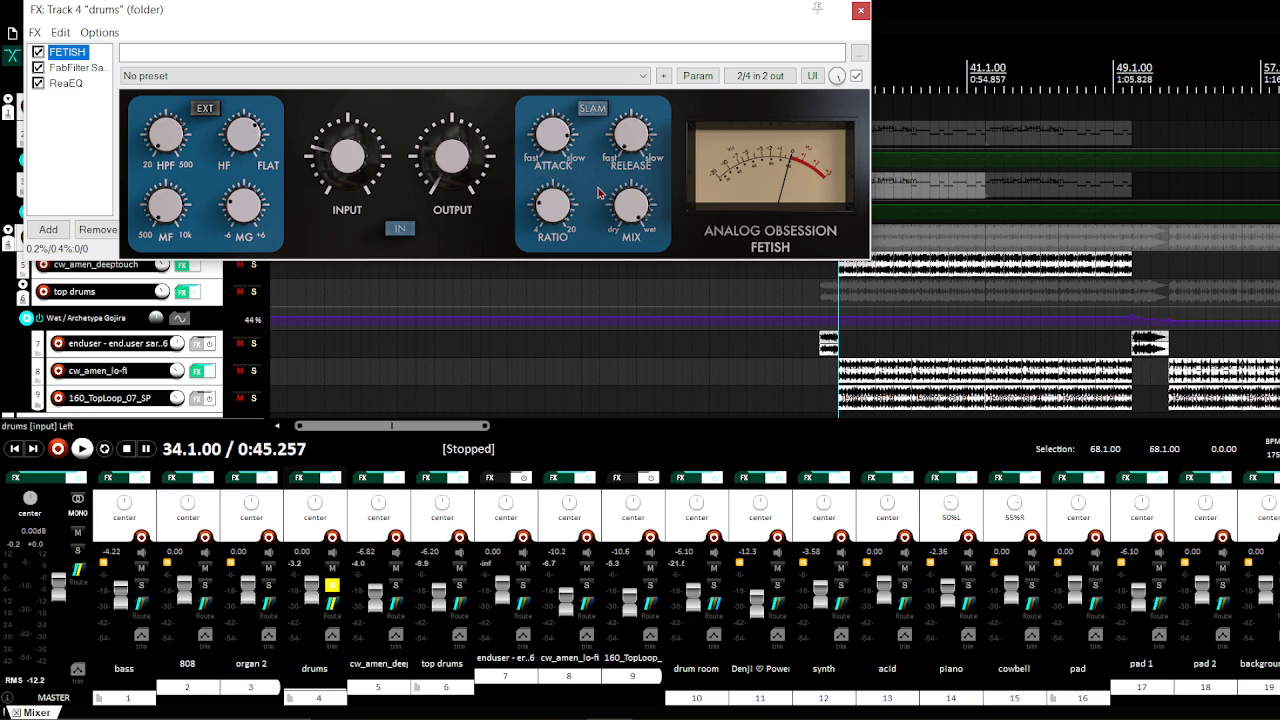
pyautogui.press('space')
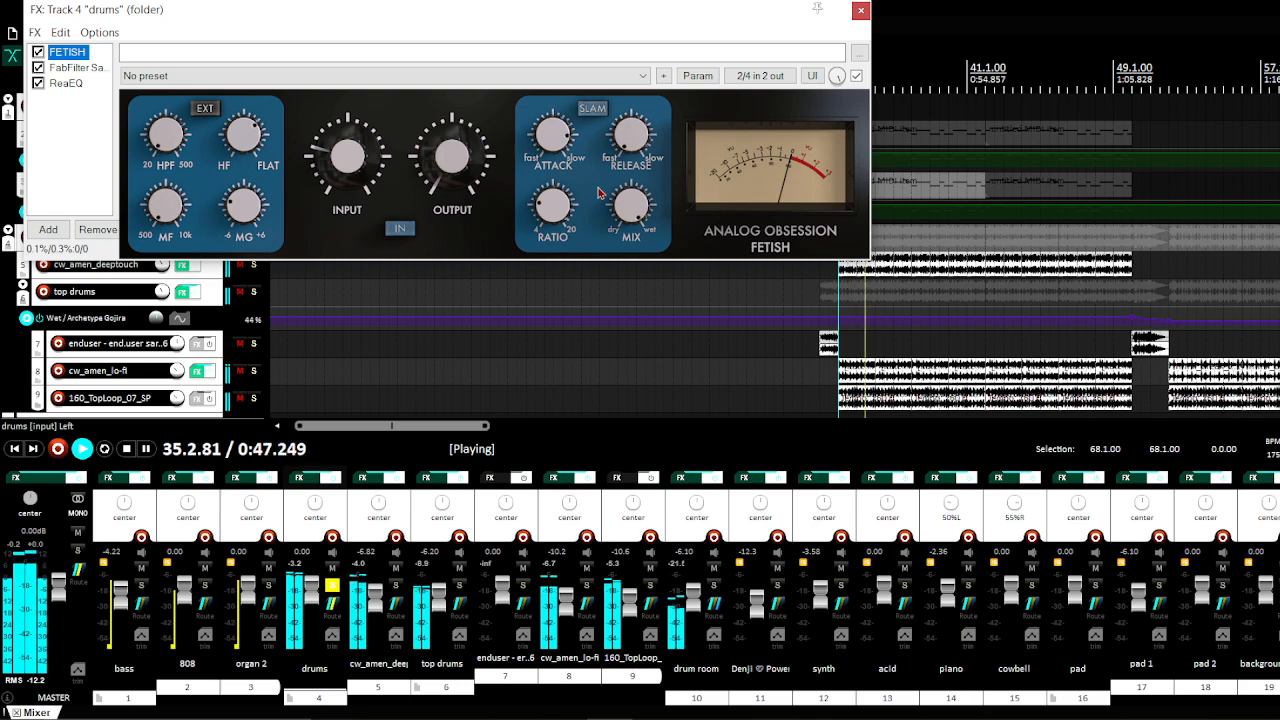
pyautogui.press('space')
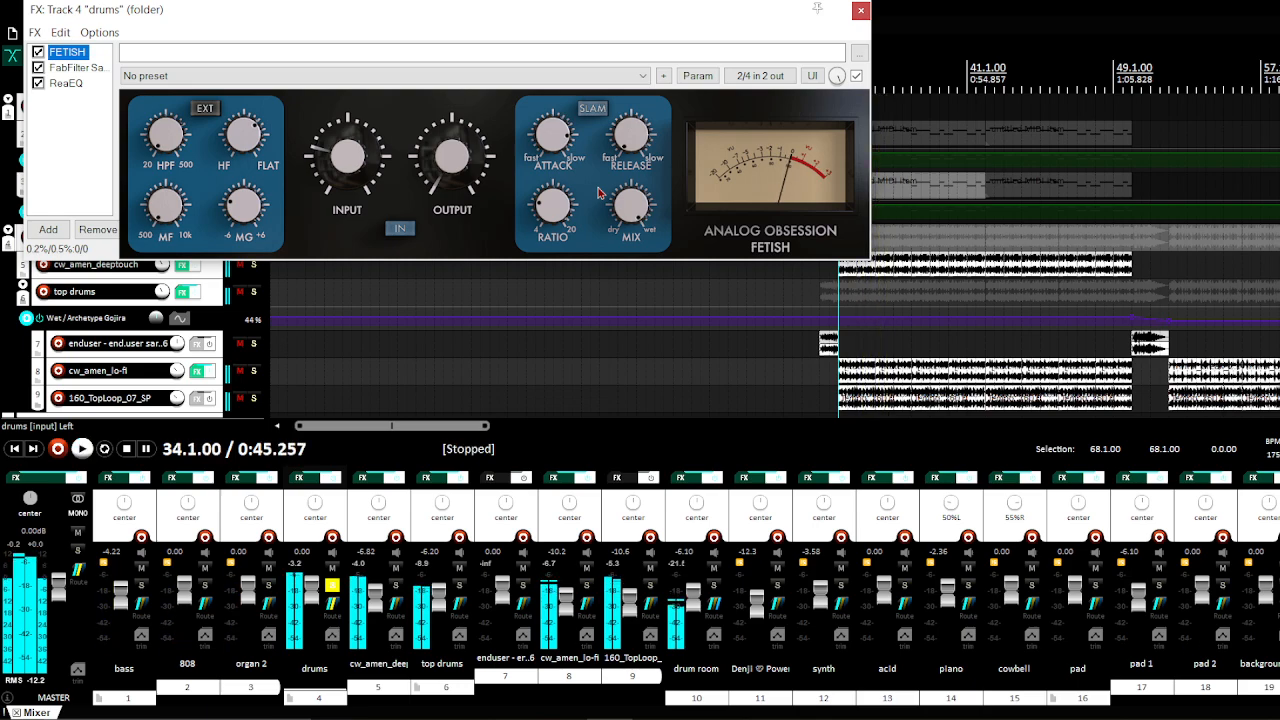
# Step: Examine FabFilter Saturn and ReaEQ in the drums folder's effects, and close the effects window
pyautogui.click(78, 68)
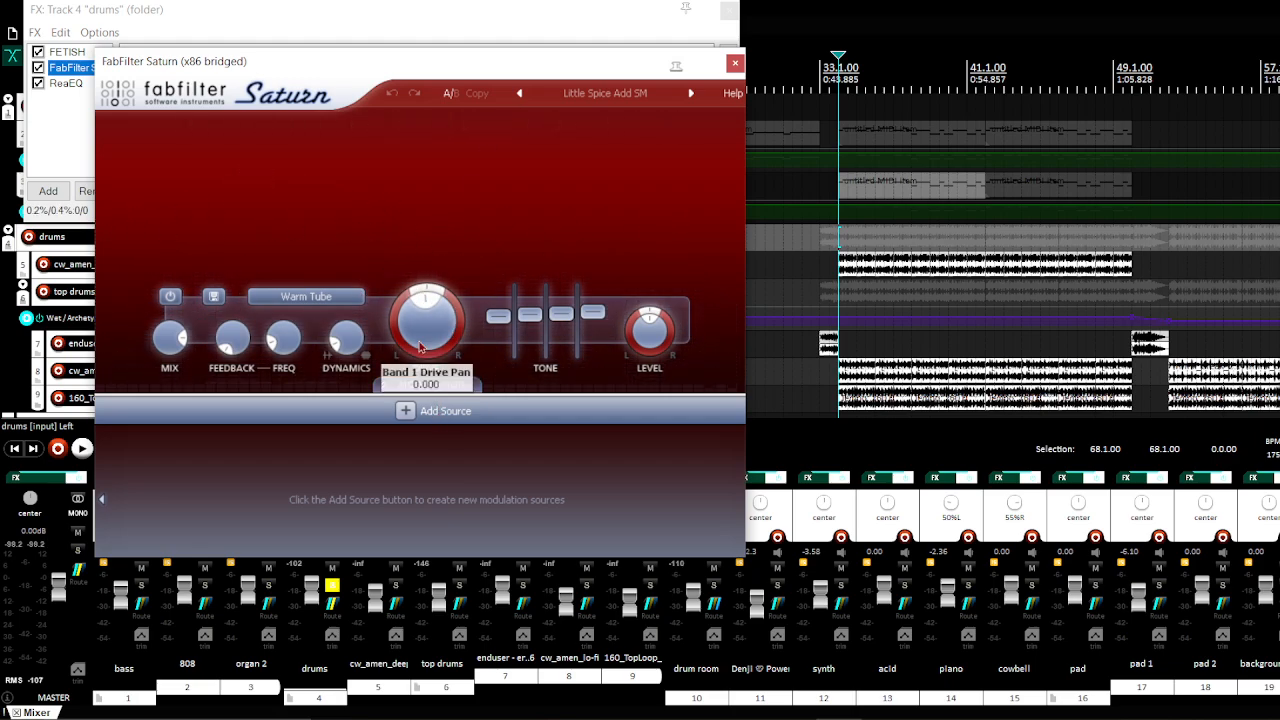
pyautogui.click(735, 63)
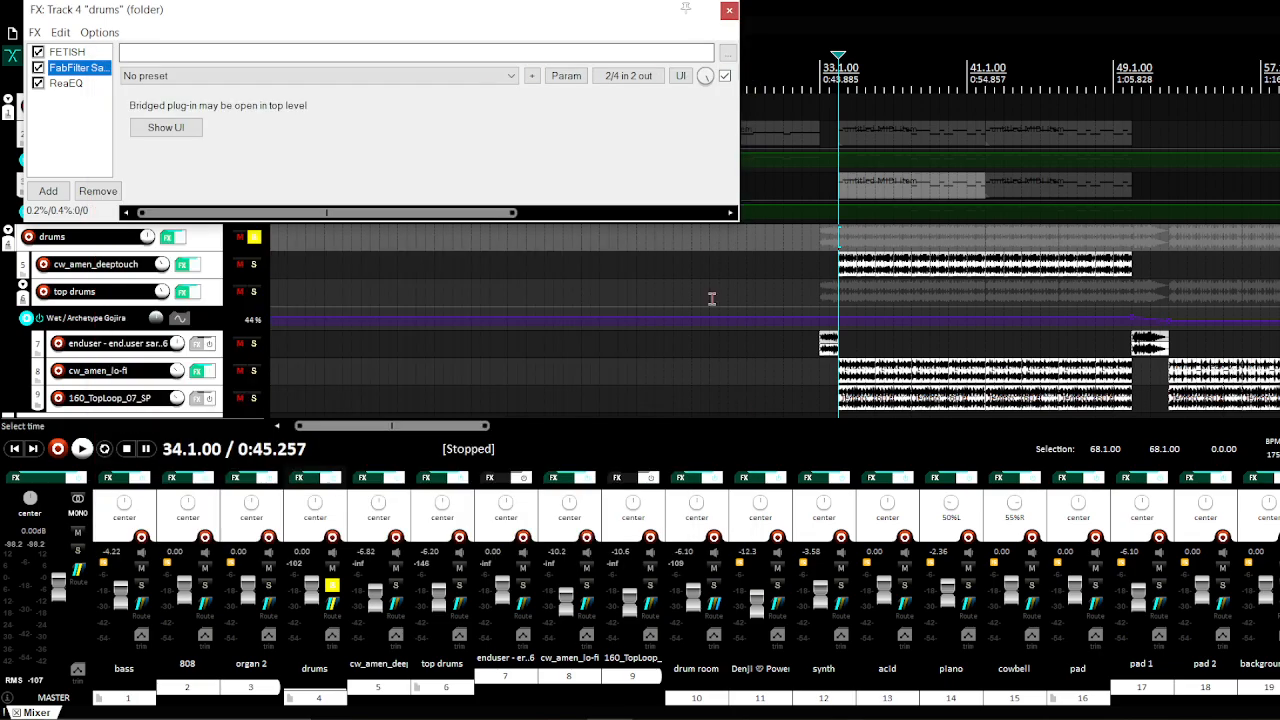
pyautogui.click(55, 88)
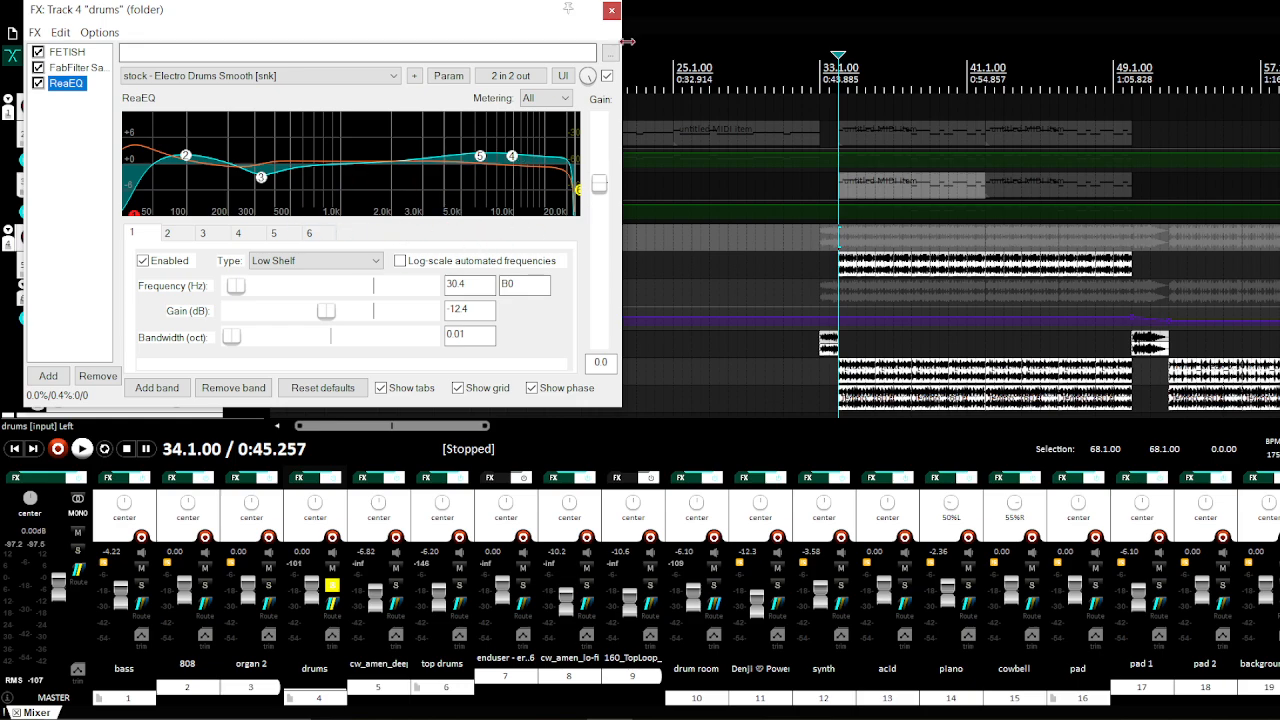
pyautogui.click(610, 11)
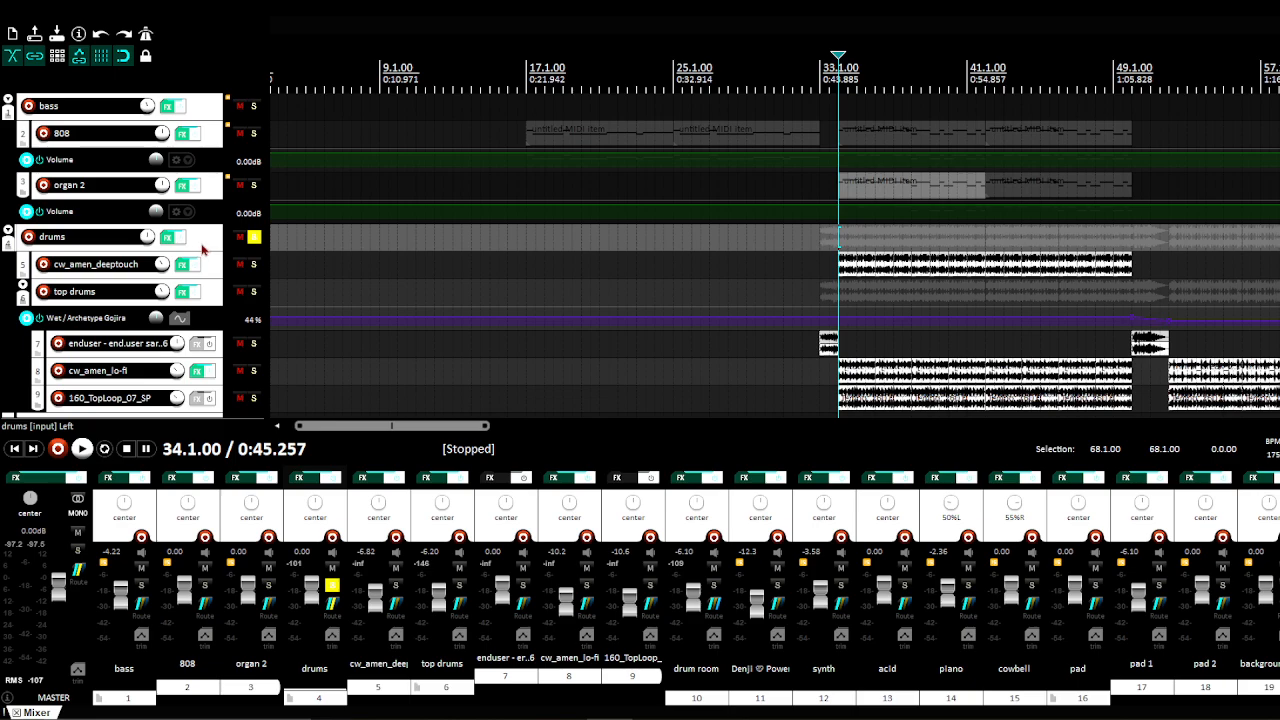
# Step: Solo the cw_amen_deeptouch track and play it back from bar 34
pyautogui.click(216, 267)
pyautogui.click(254, 264)
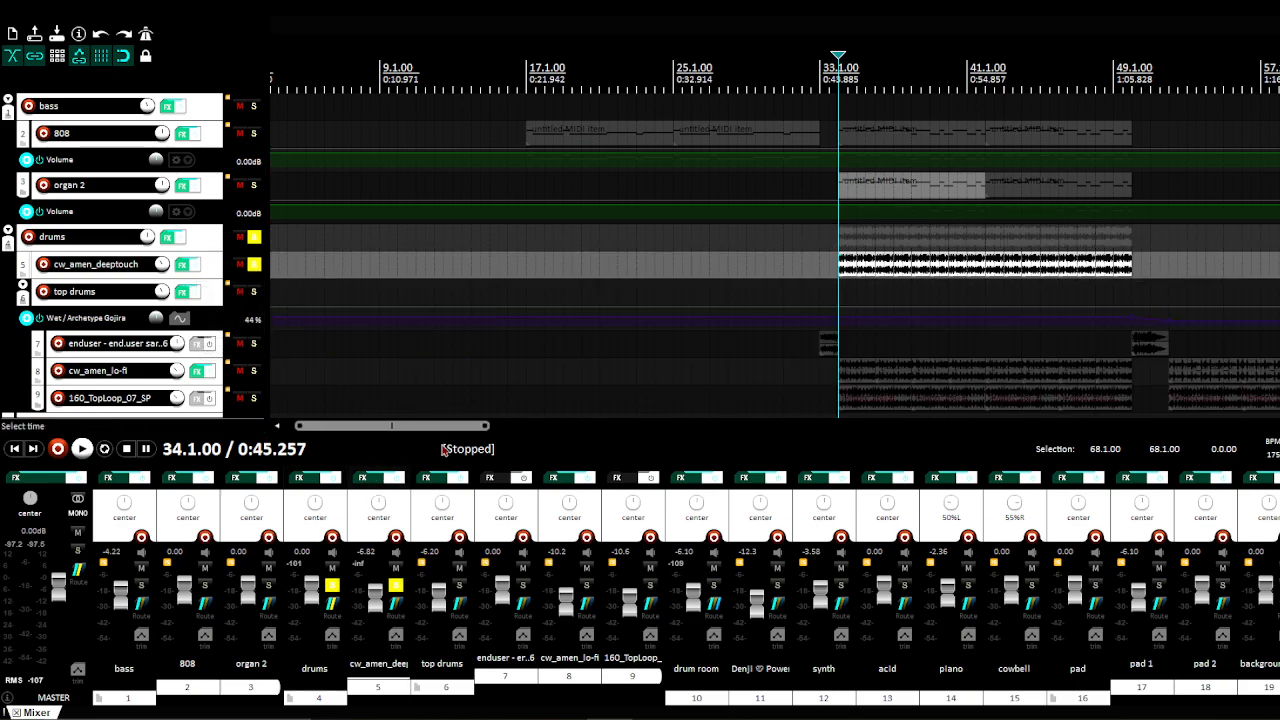
pyautogui.moveTo(420, 426); pyautogui.dragTo(479, 440)
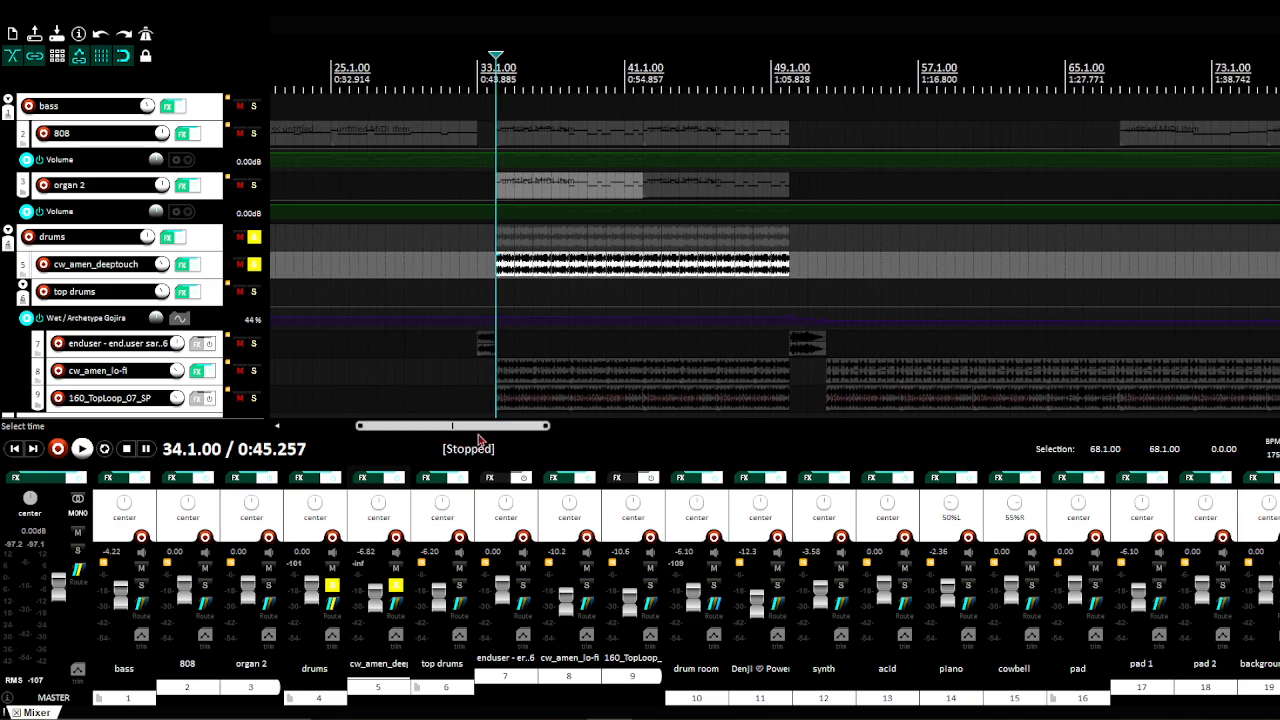
pyautogui.press('space')
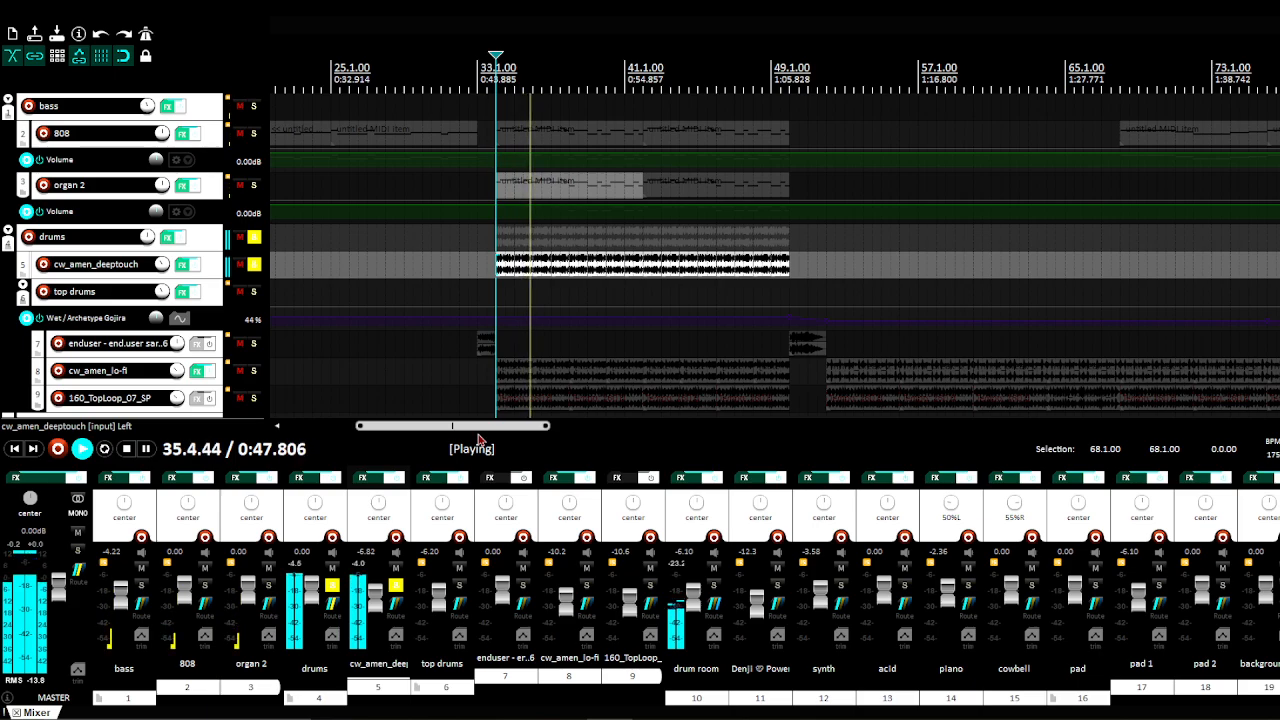
pyautogui.press('space')
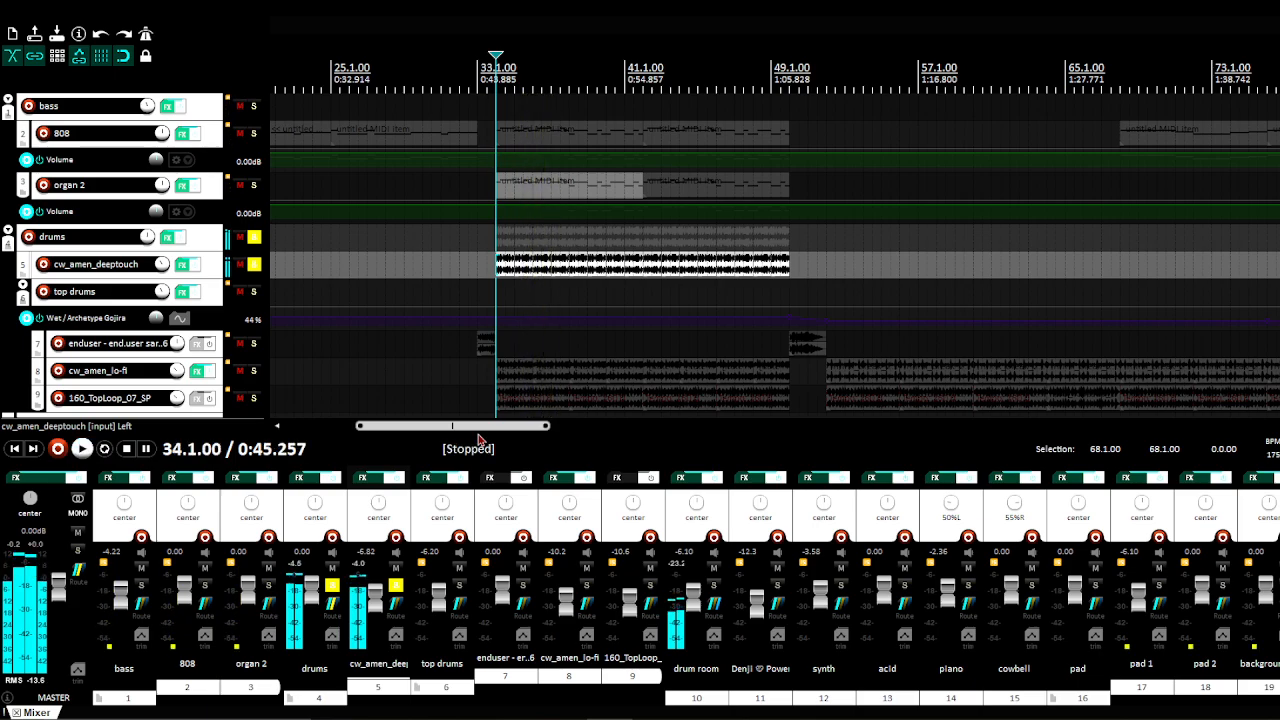
# Step: Examine the cw_amen_deeptouch track's effects: ReaPitch, ReaXcomp and ReaEQ
pyautogui.click(187, 266)
pyautogui.click(515, 258)
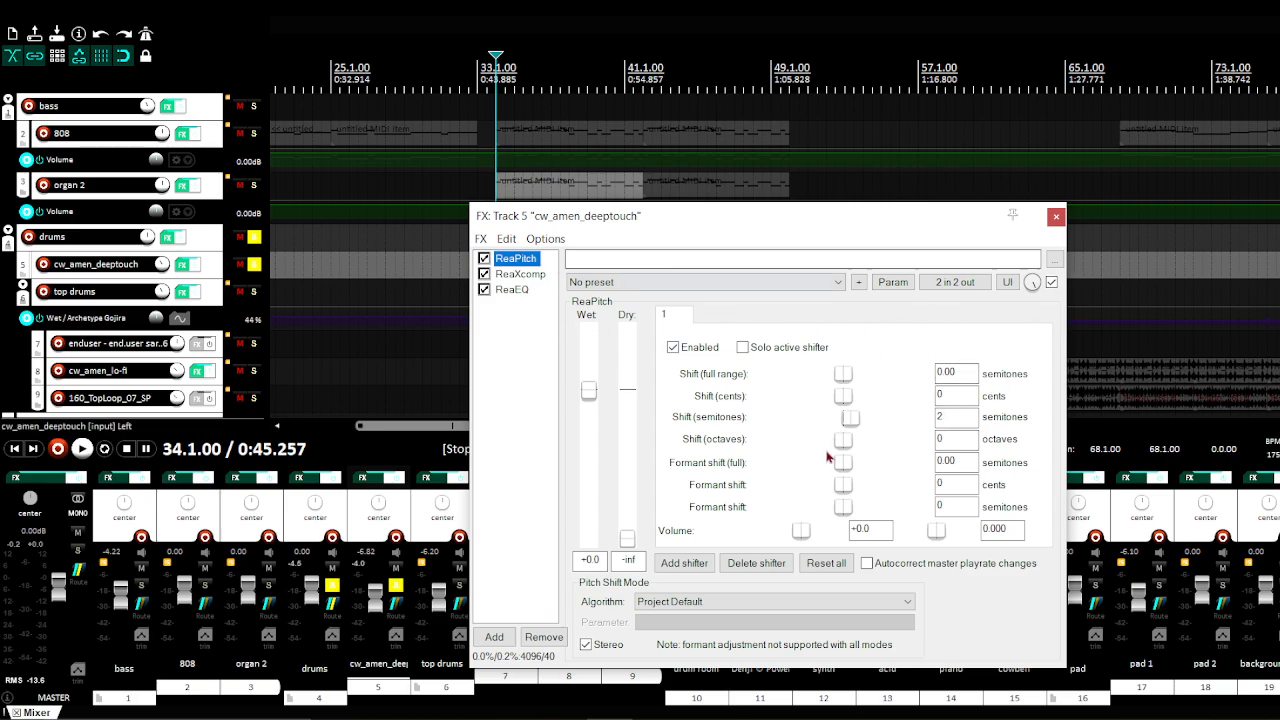
pyautogui.click(528, 275)
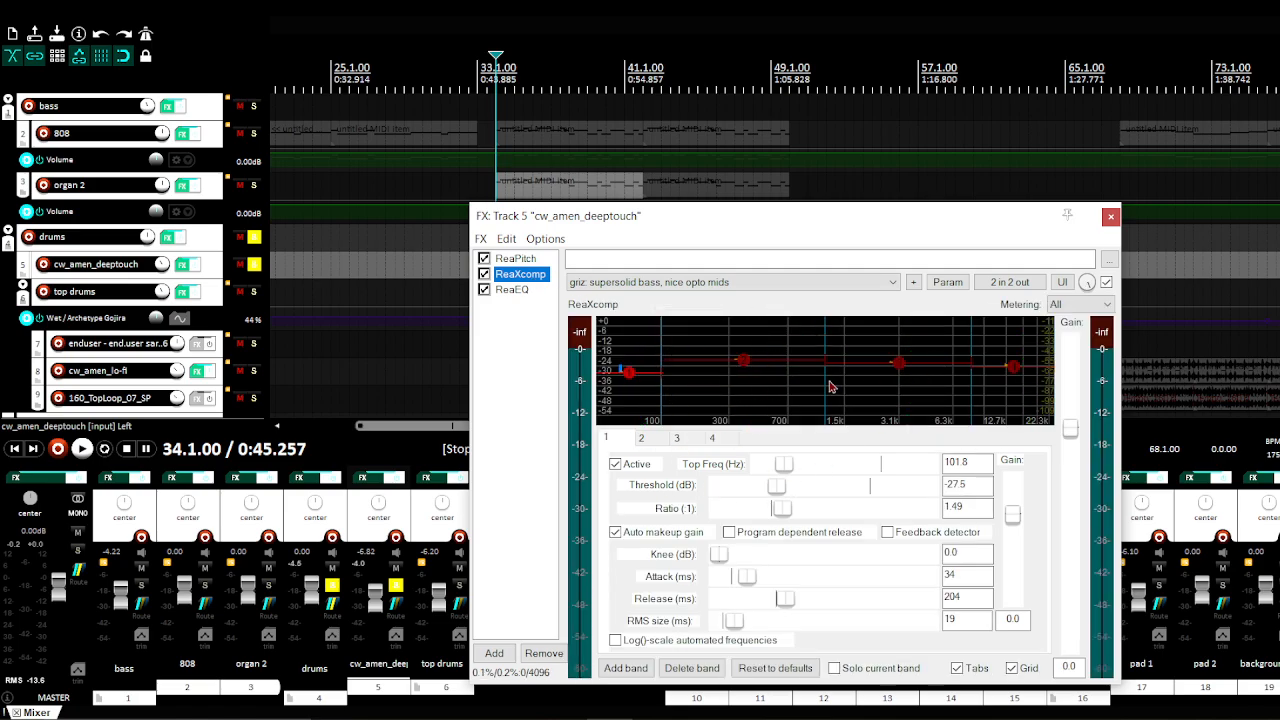
pyautogui.click(504, 294)
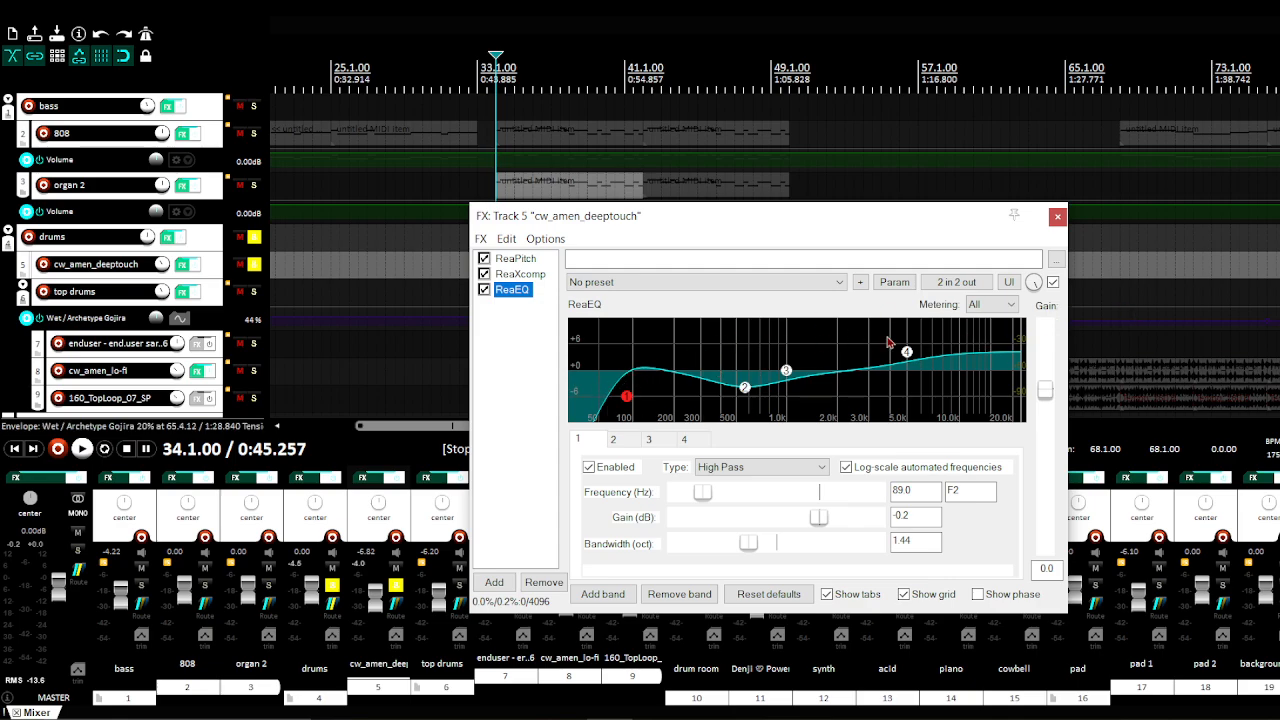
pyautogui.click(1057, 217)
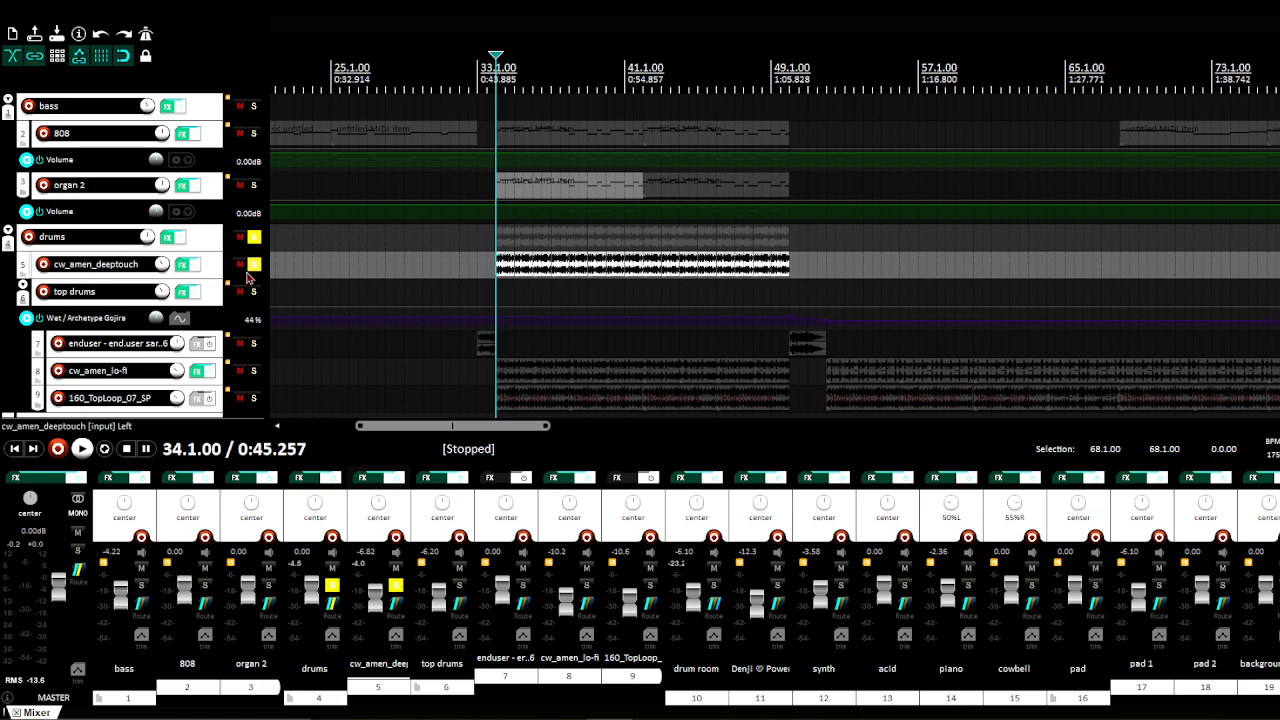
# Step: Move the solo from cw_amen_deeptouch to the top drums folder, and view its first ReaEQ and the Archetype Gojira effect
pyautogui.click(254, 264)
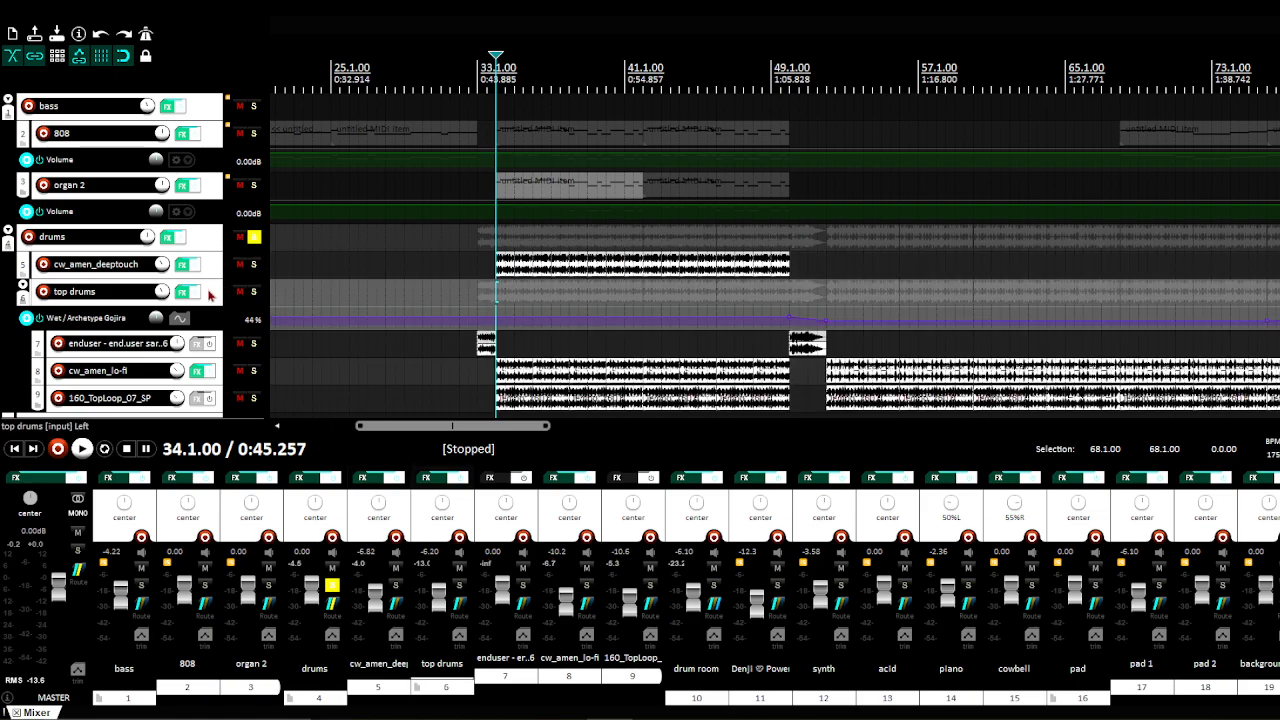
pyautogui.click(256, 292)
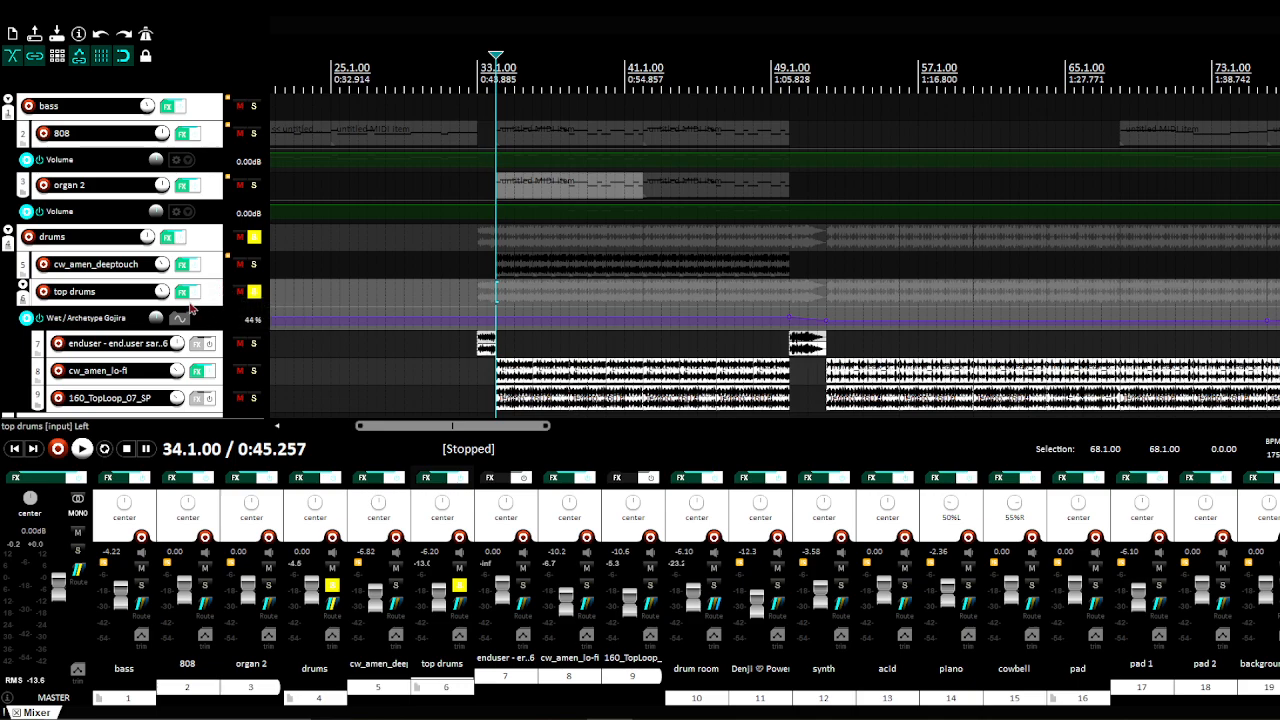
pyautogui.click(197, 294)
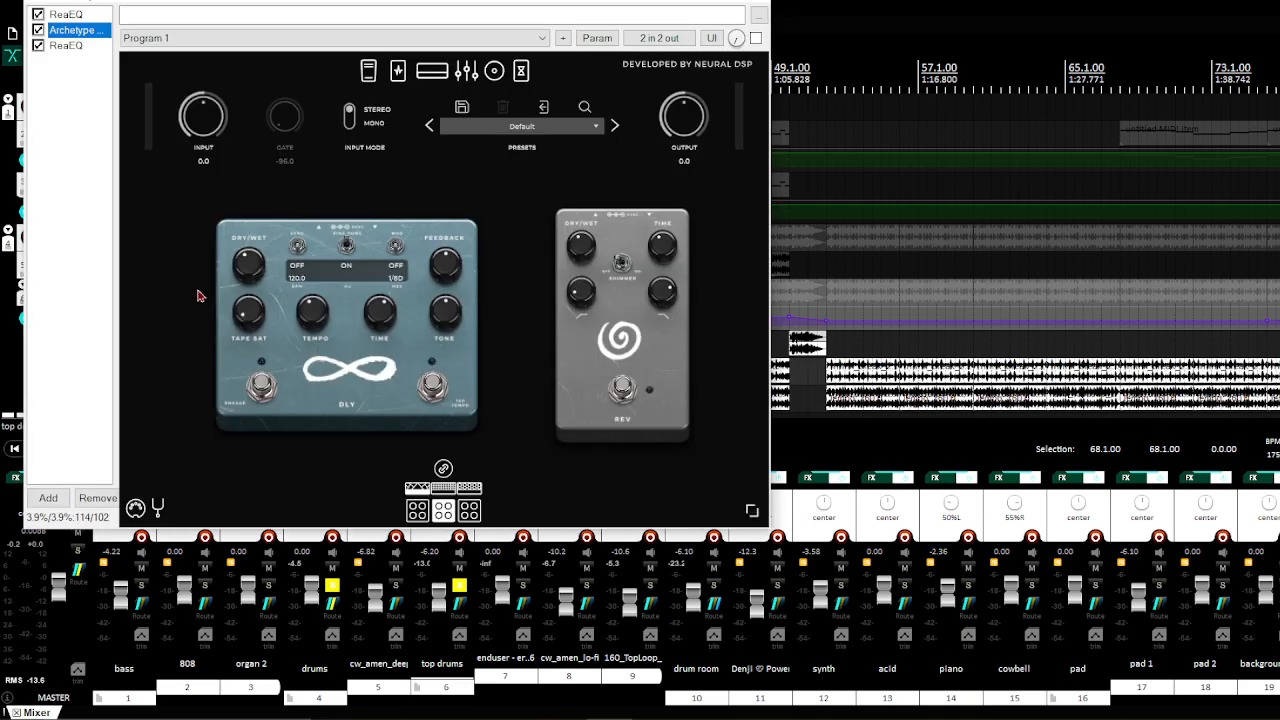
pyautogui.click(66, 14)
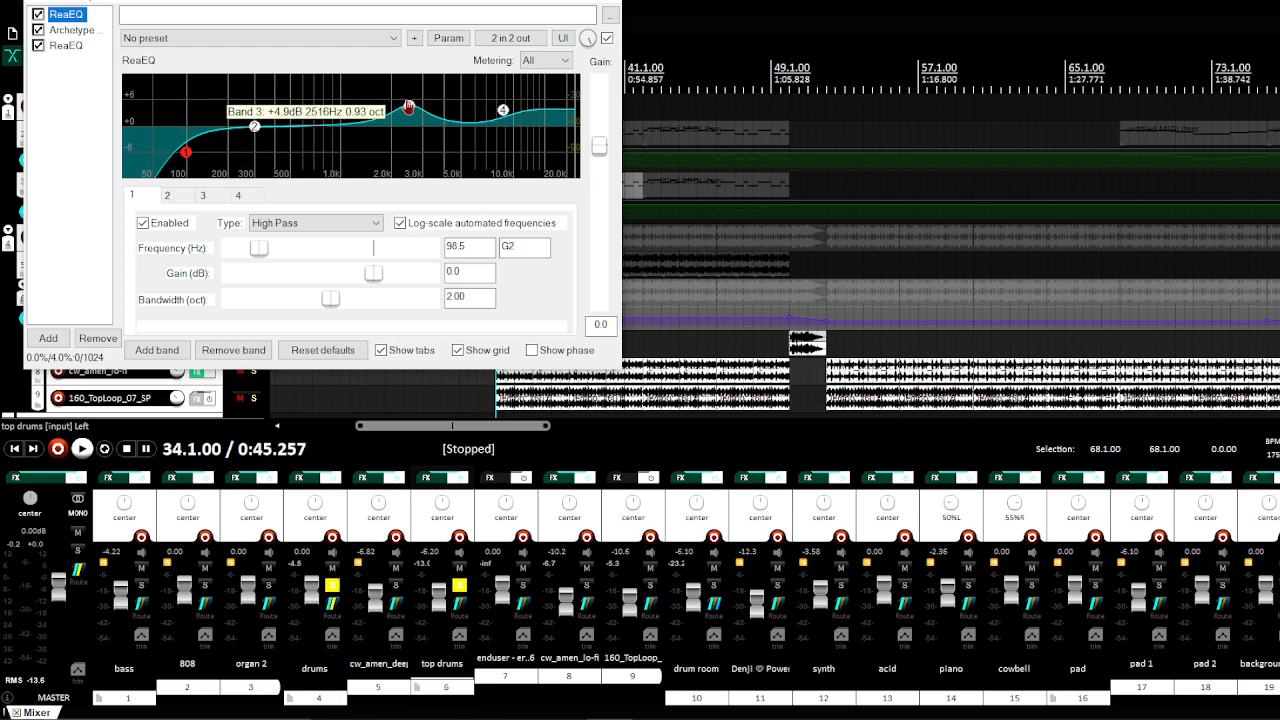
pyautogui.click(80, 30)
pyautogui.rightClick(326, 206)
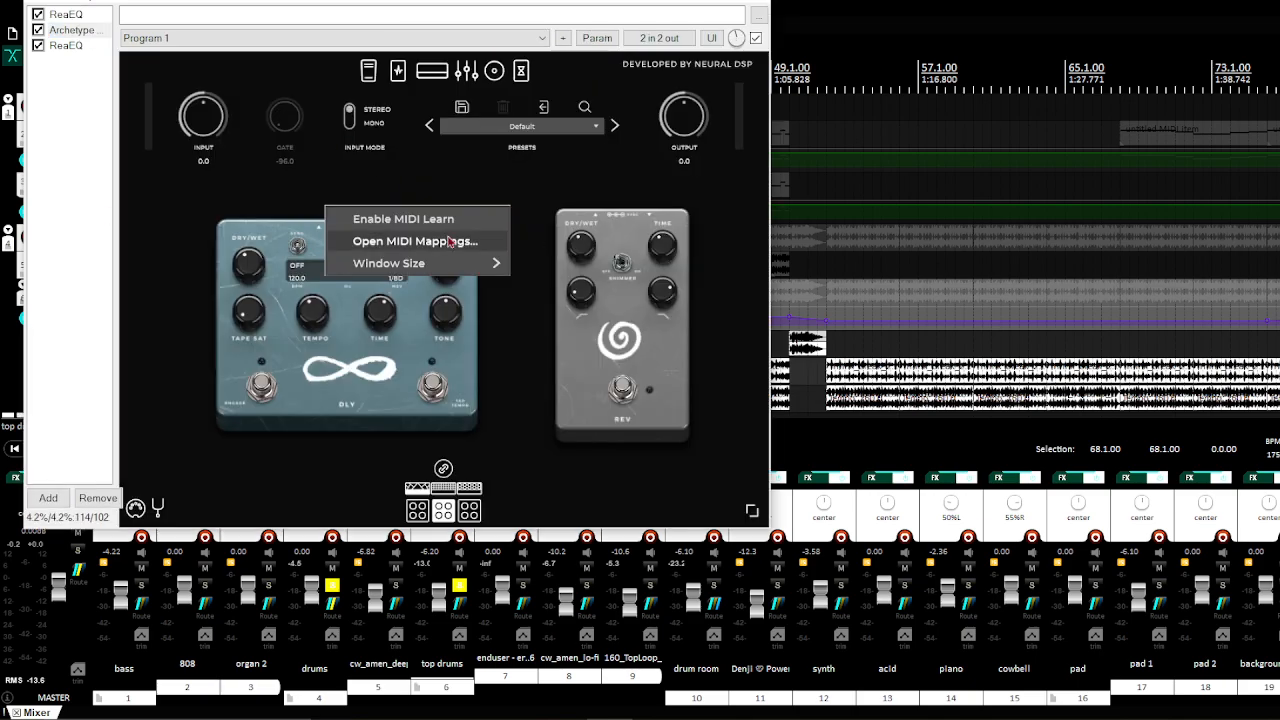
pyautogui.moveTo(495, 263)
pyautogui.click(536, 264)
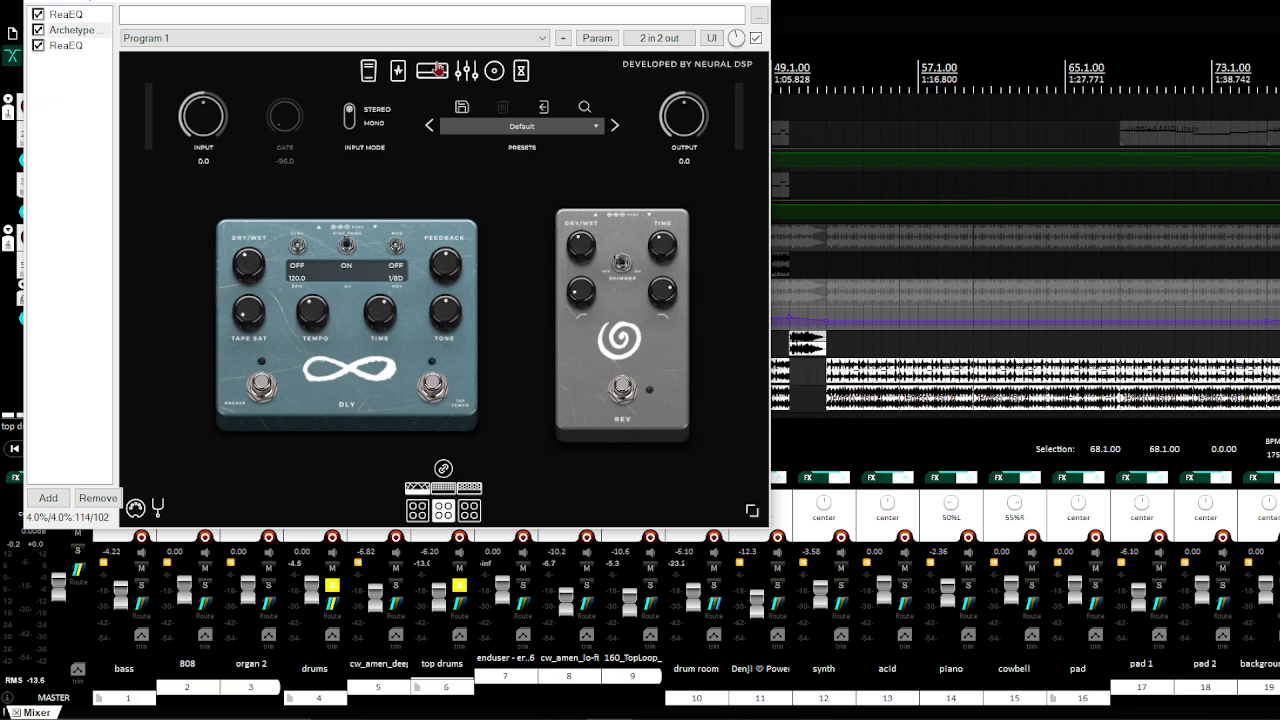
# Step: Examine Archetype Gojira's amp head, overdrive and modulation pedals, graphic EQ, cabinet microphones, and delay and reverb pedals
pyautogui.click(433, 70)
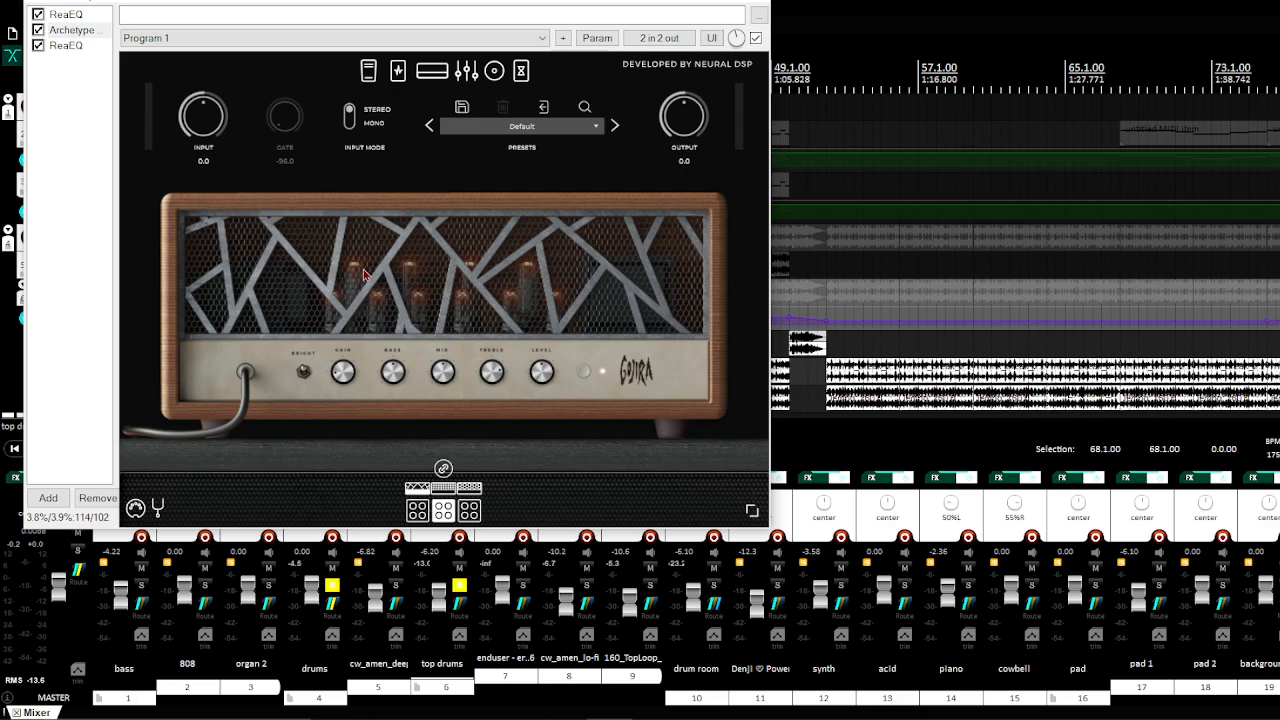
pyautogui.click(398, 74)
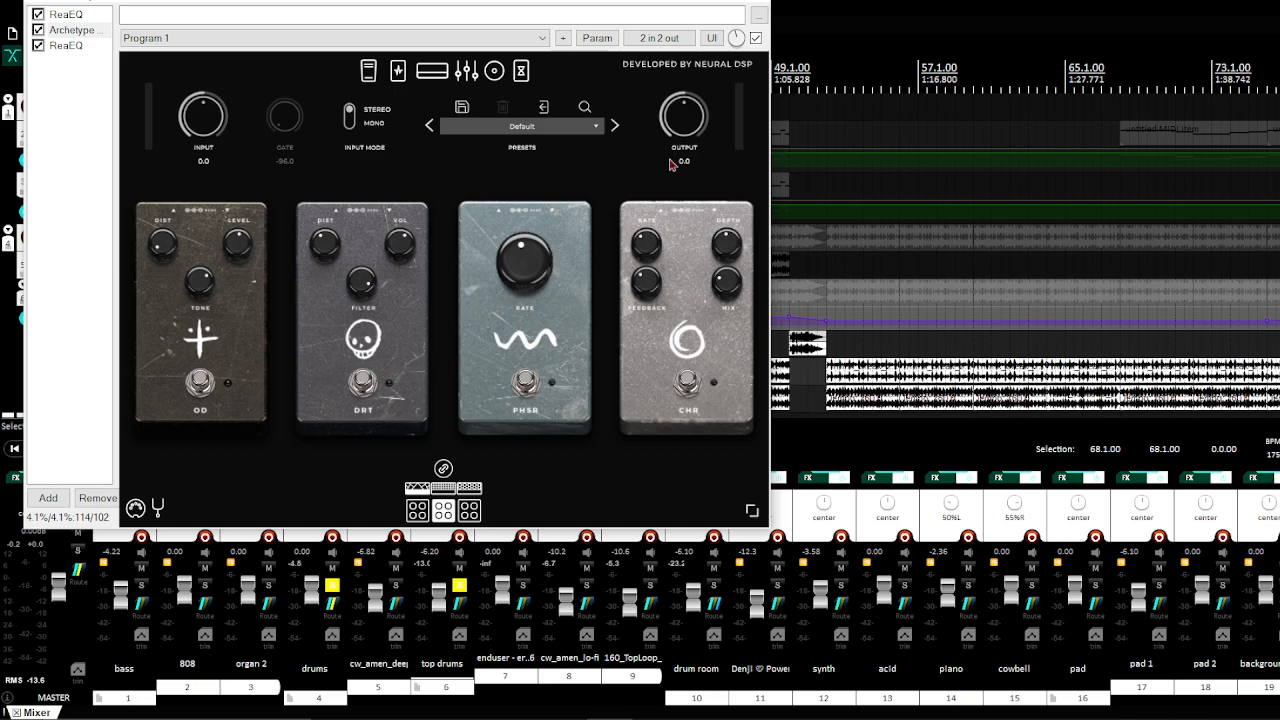
pyautogui.click(444, 75)
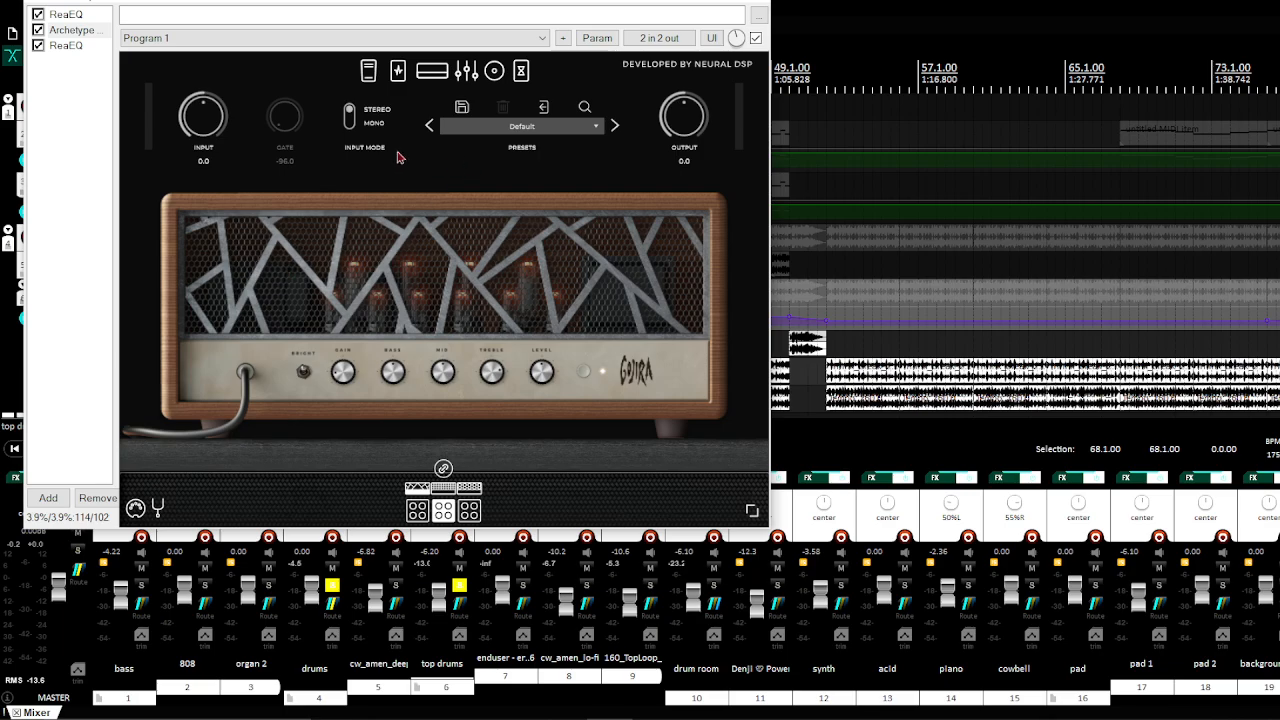
pyautogui.click(471, 72)
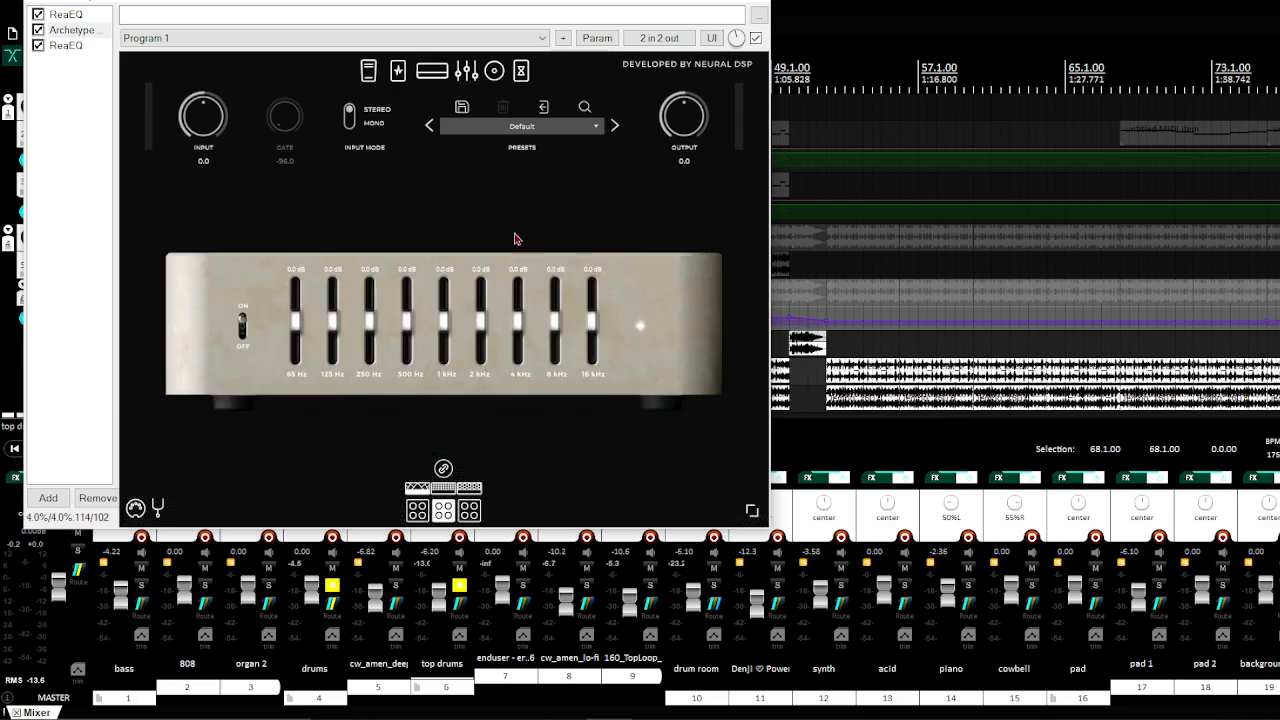
pyautogui.click(494, 72)
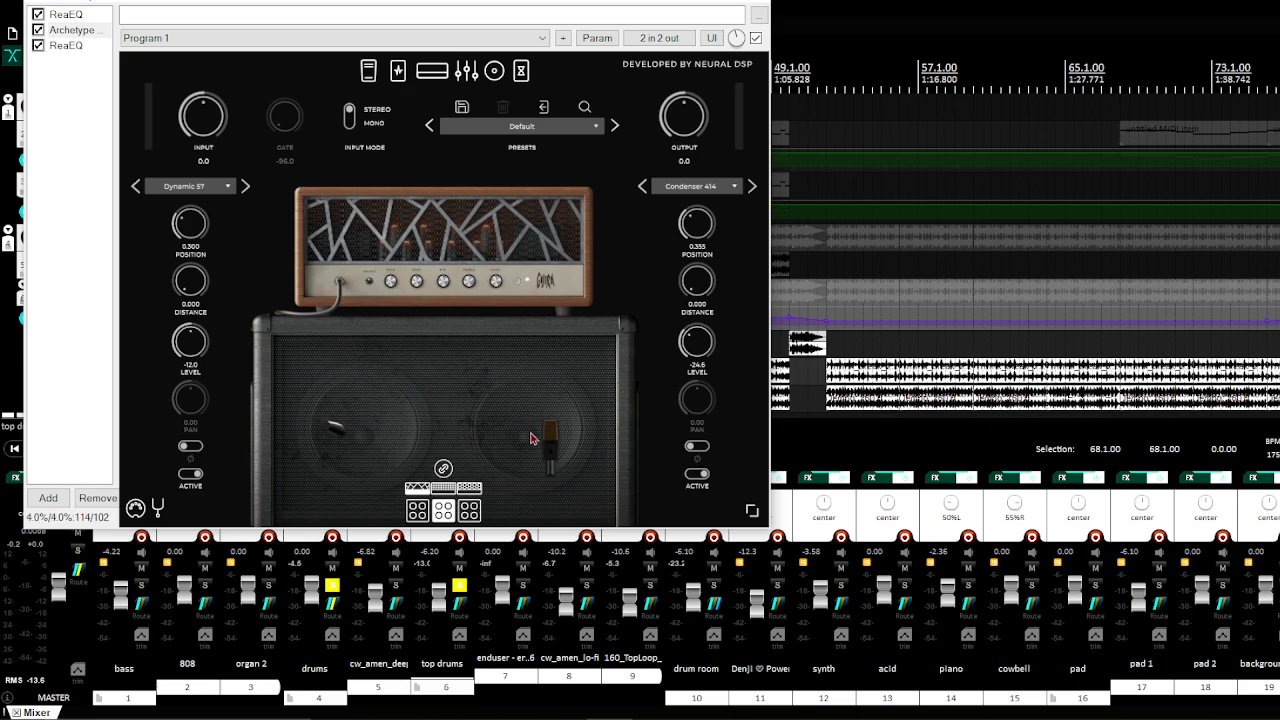
pyautogui.click(520, 71)
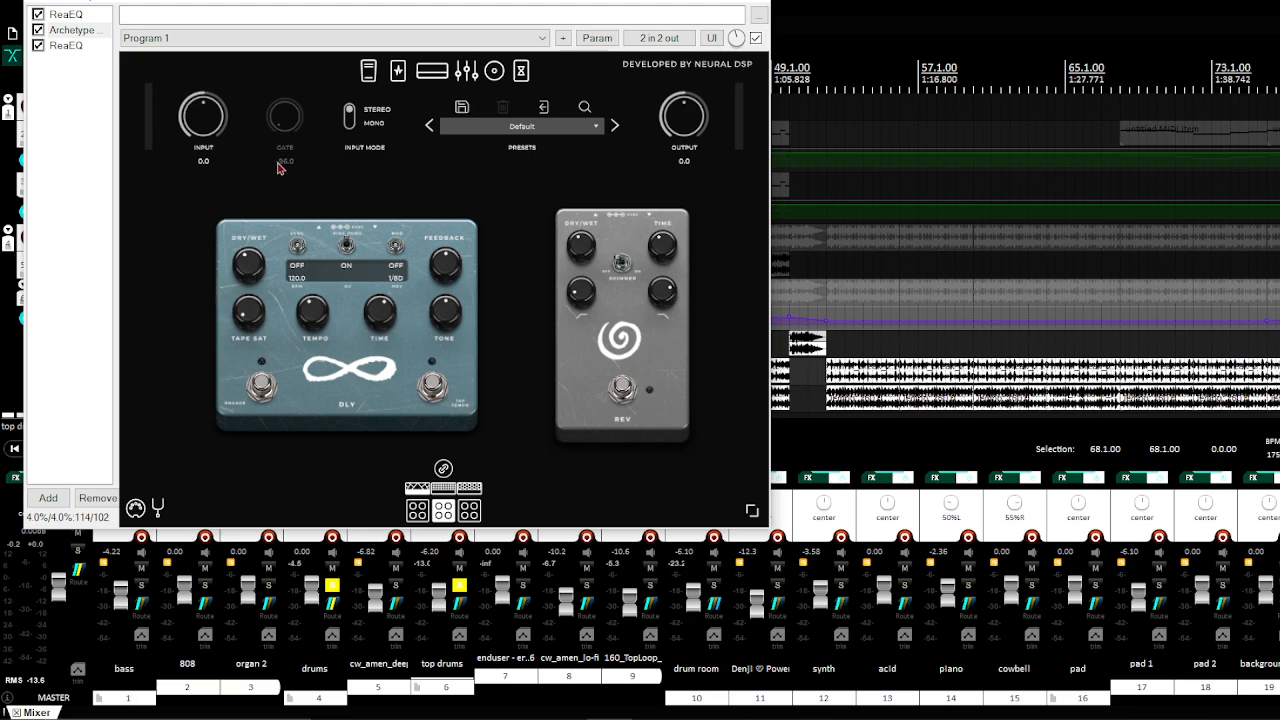
# Step: View the second ReaEQ on the top drums folder, close its effects window and unsolo the folder
pyautogui.click(66, 45)
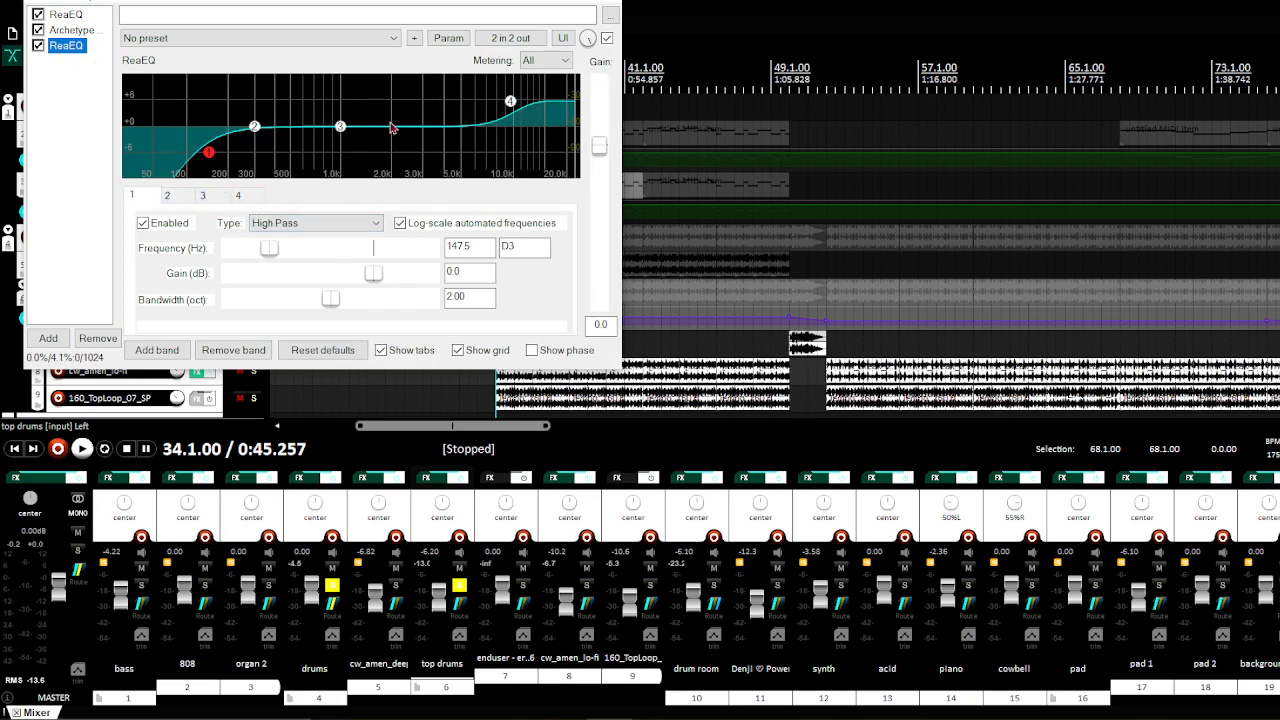
pyautogui.click(601, 2)
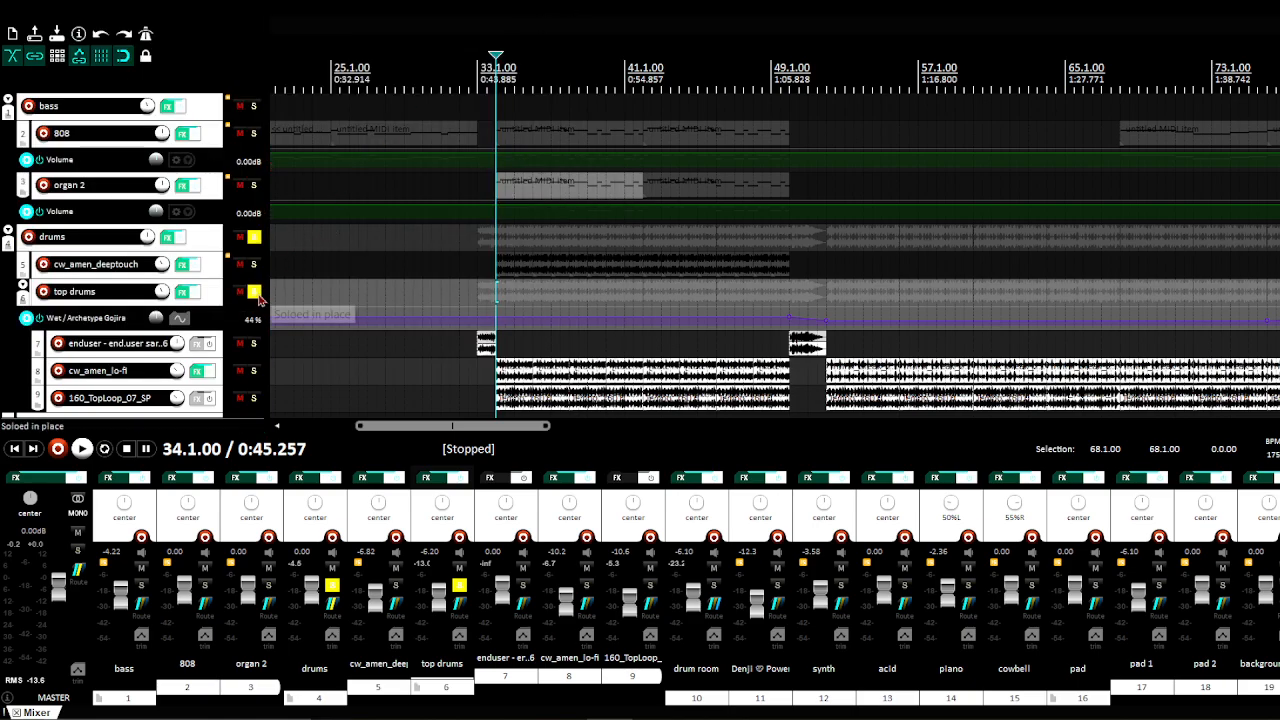
pyautogui.click(257, 293)
# Step: Solo the enduser sample track and play back its two clips, starting from bar 33 and from bar 50
pyautogui.click(222, 341)
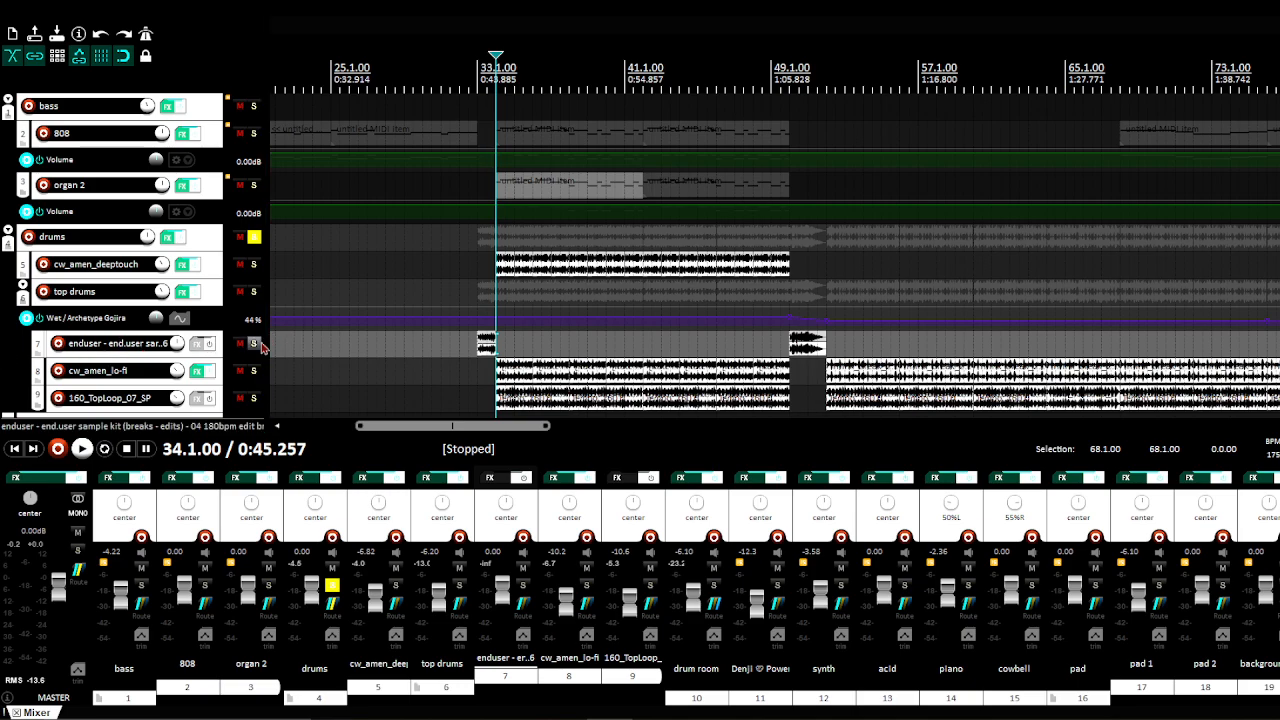
pyautogui.click(254, 343)
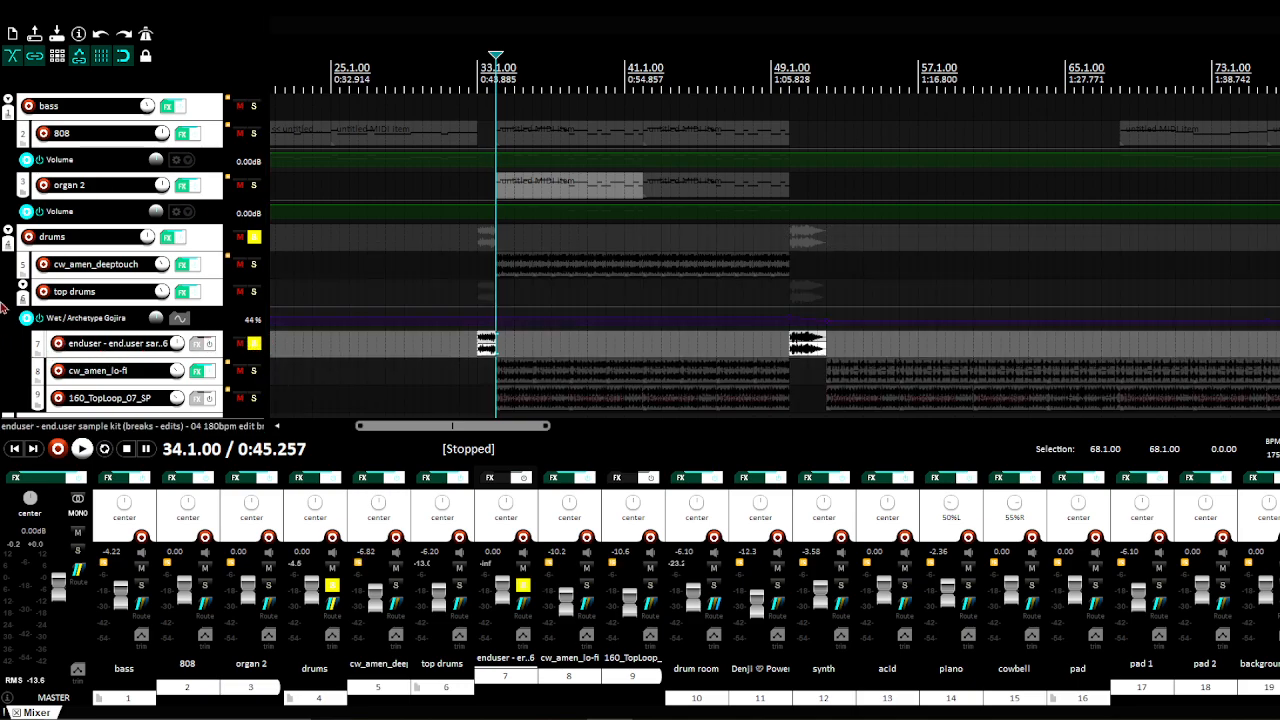
pyautogui.scroll(-1, 3, 354)
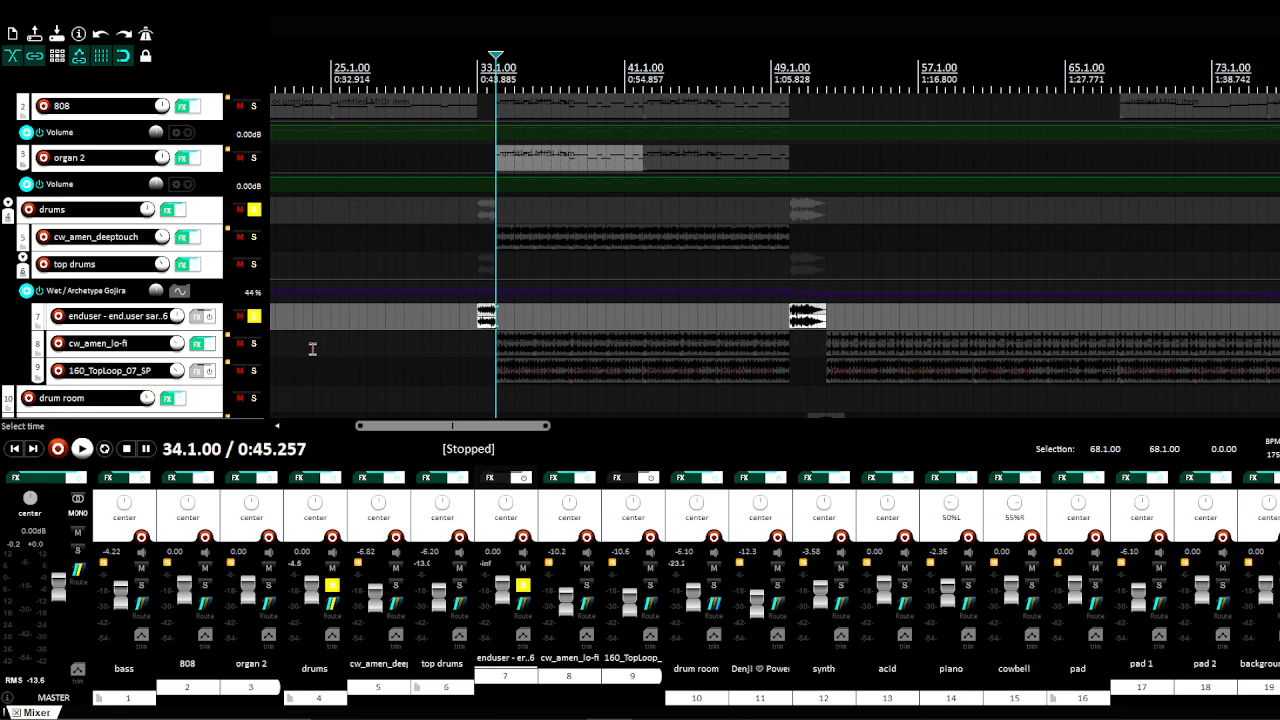
pyautogui.click(480, 319)
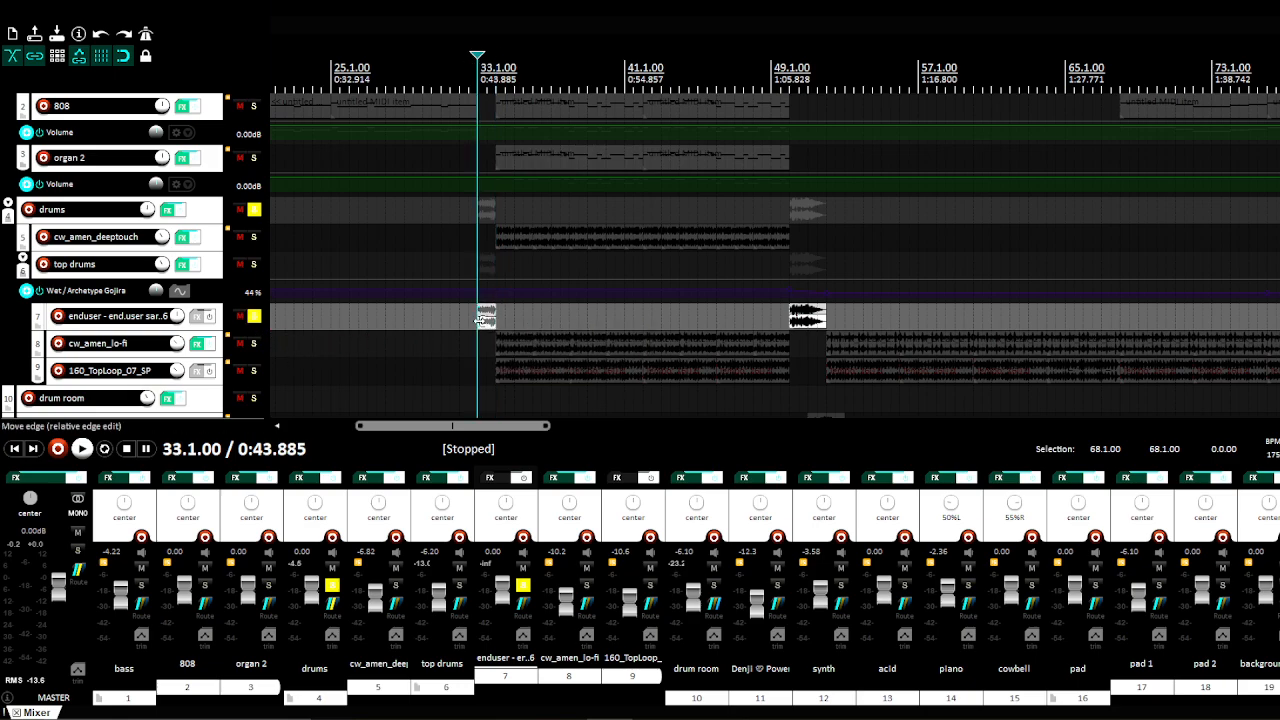
pyautogui.press('space')
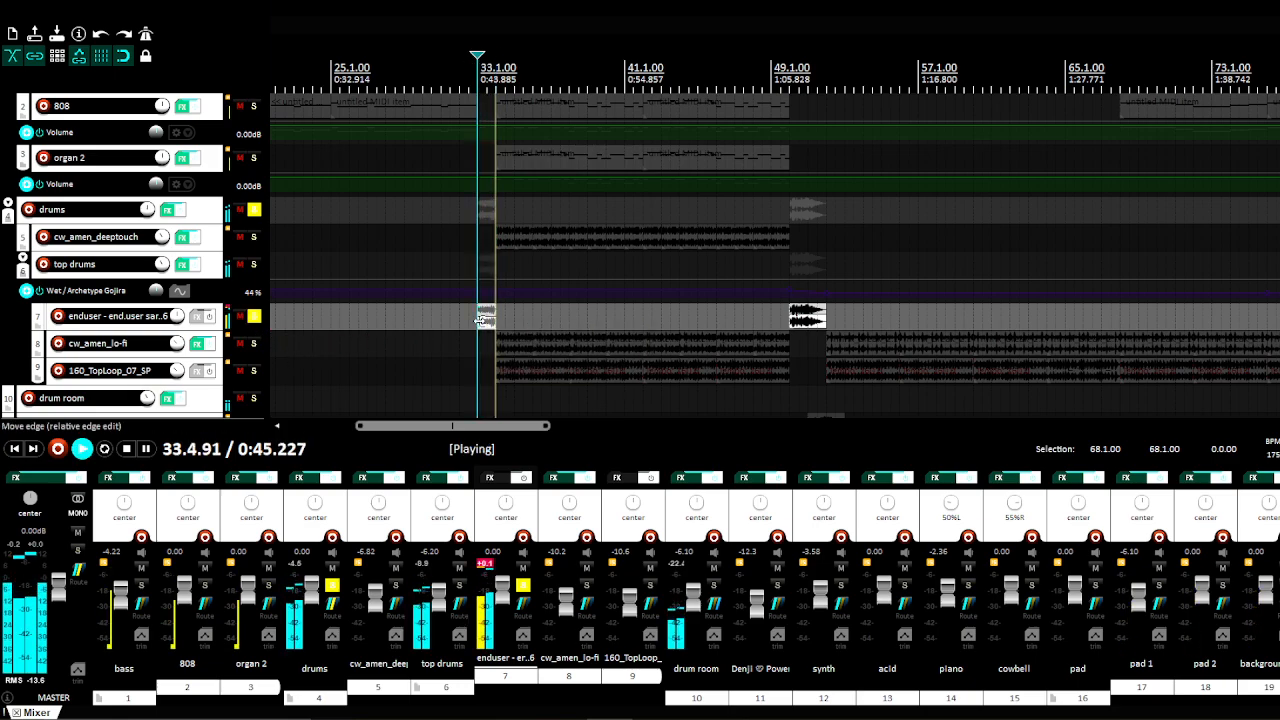
pyautogui.press('space')
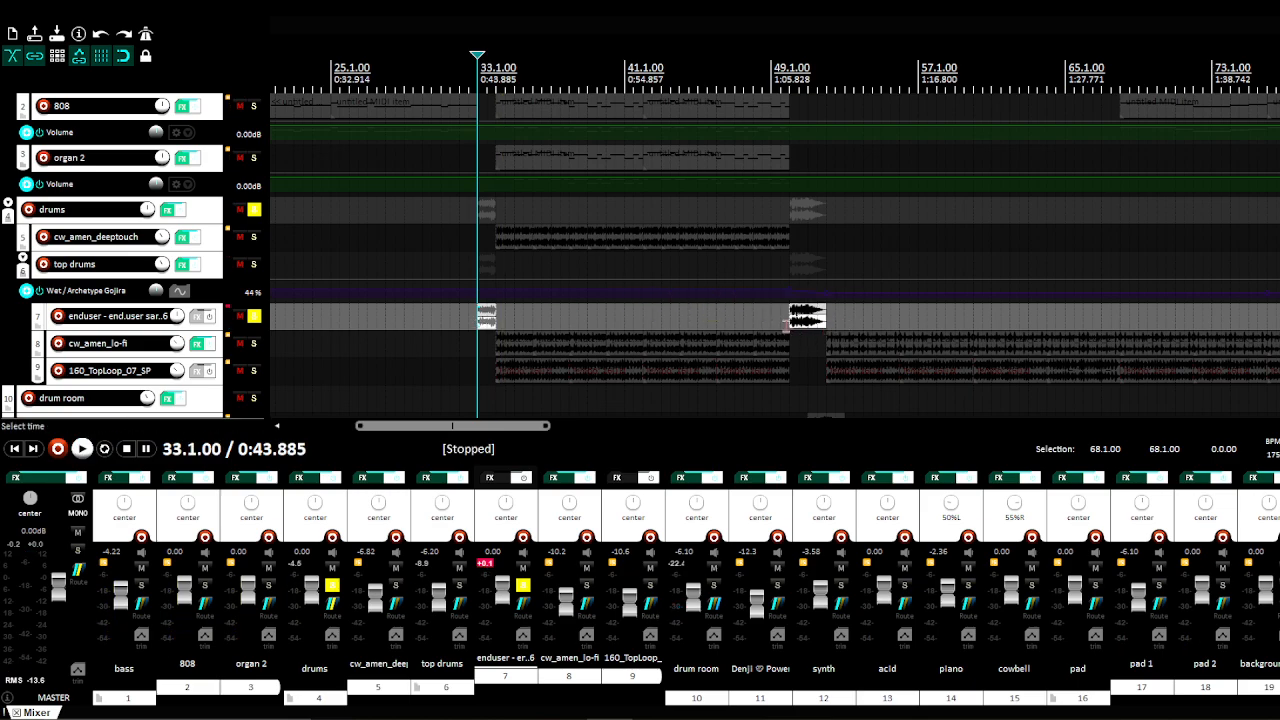
pyautogui.click(790, 318)
pyautogui.press('space')
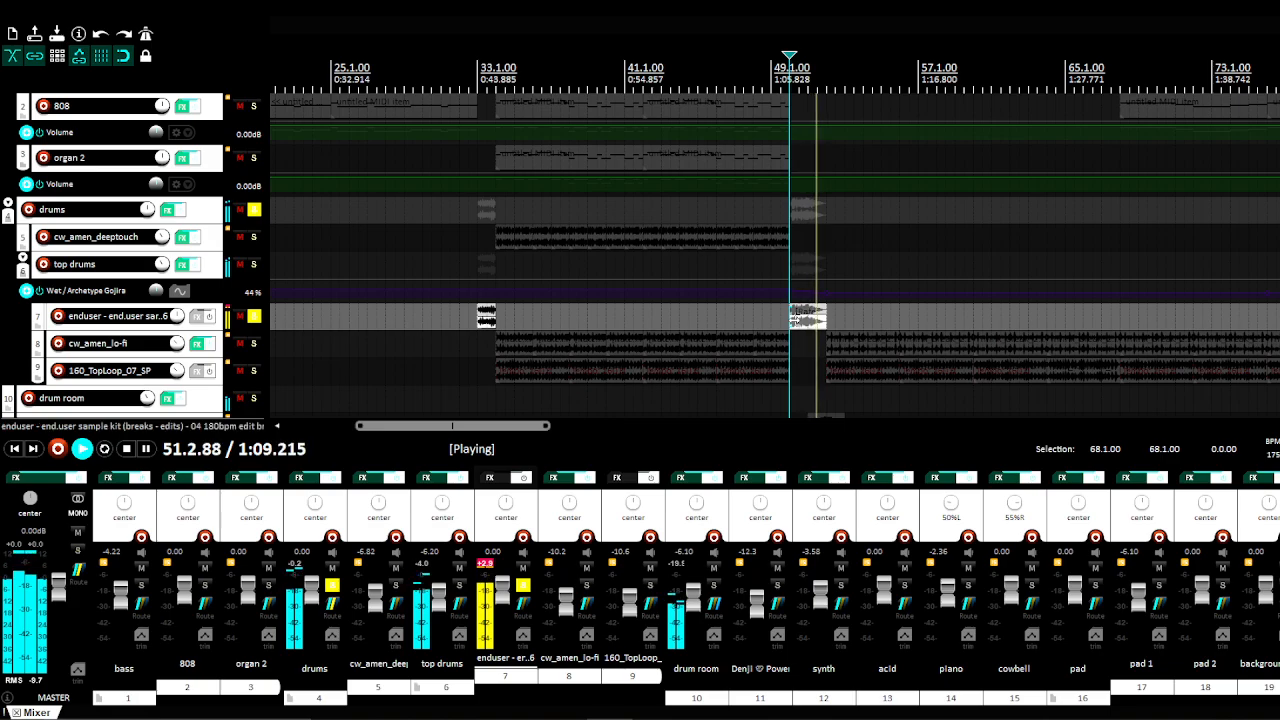
pyautogui.press('space')
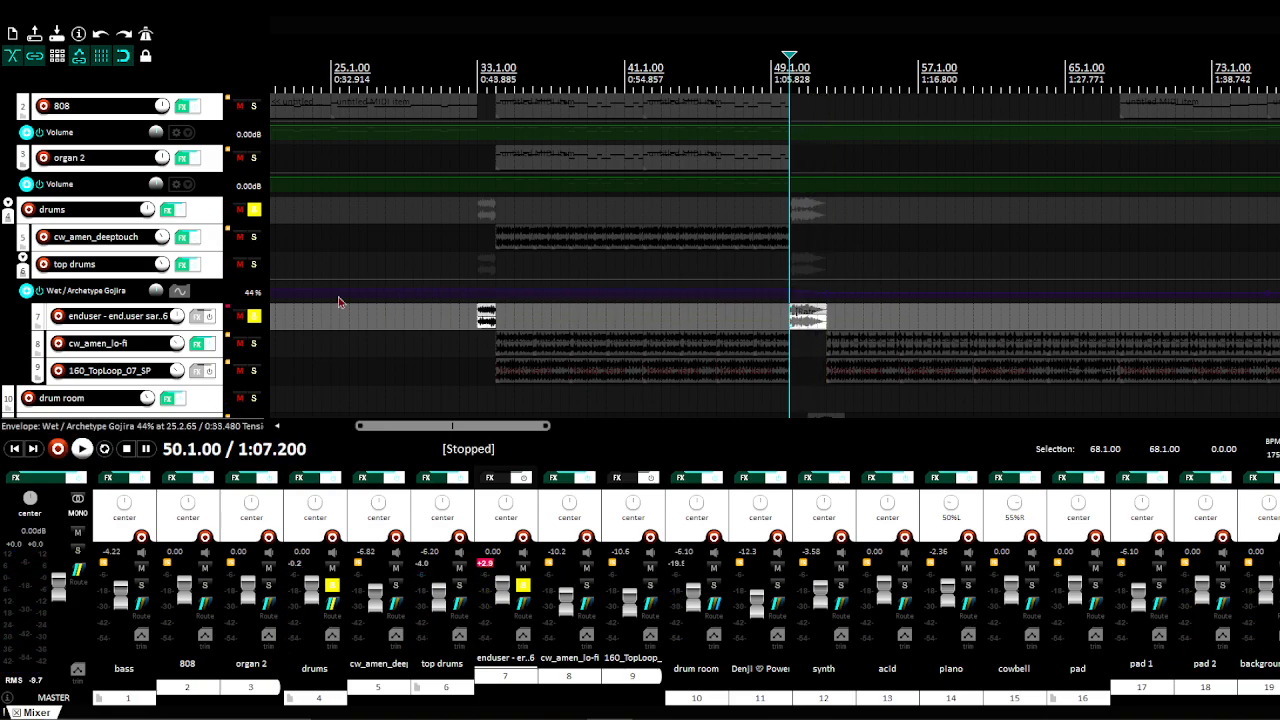
# Step: Move the solo from the enduser track to cw_amen_lo-fi and play it back from bar 34 and from bar 52
pyautogui.click(254, 316)
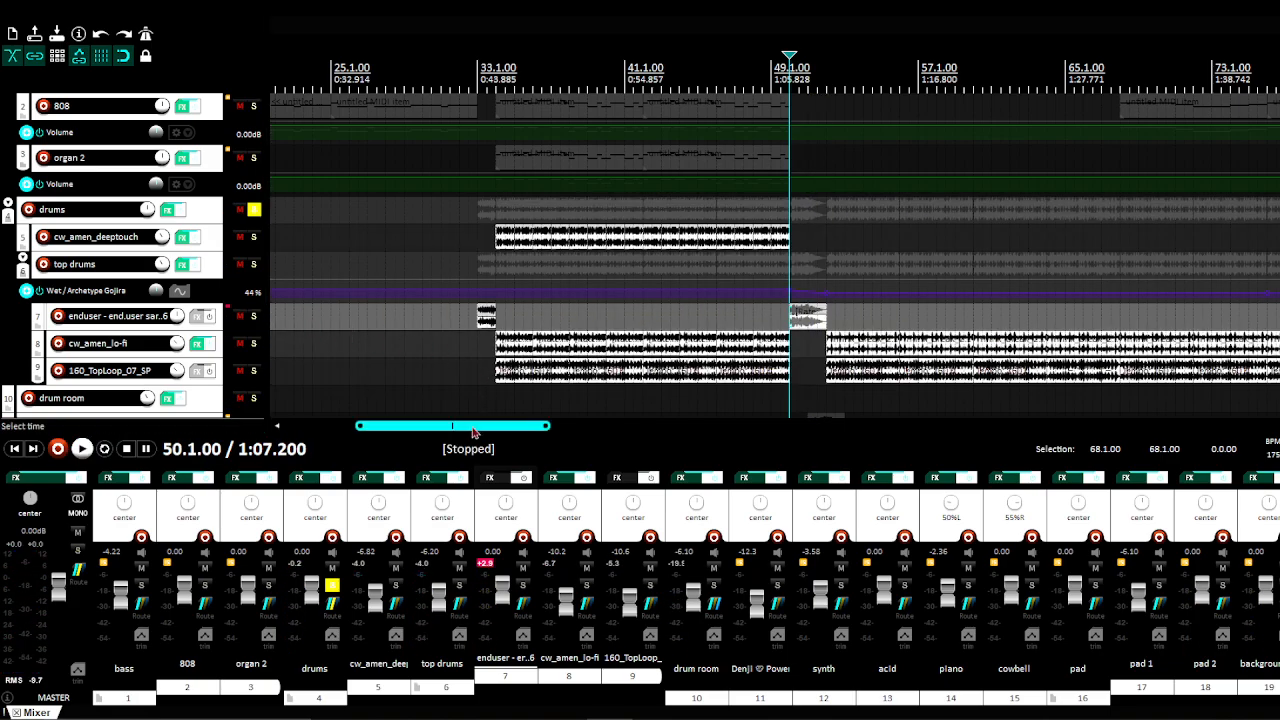
pyautogui.moveTo(476, 427); pyautogui.dragTo(480, 428)
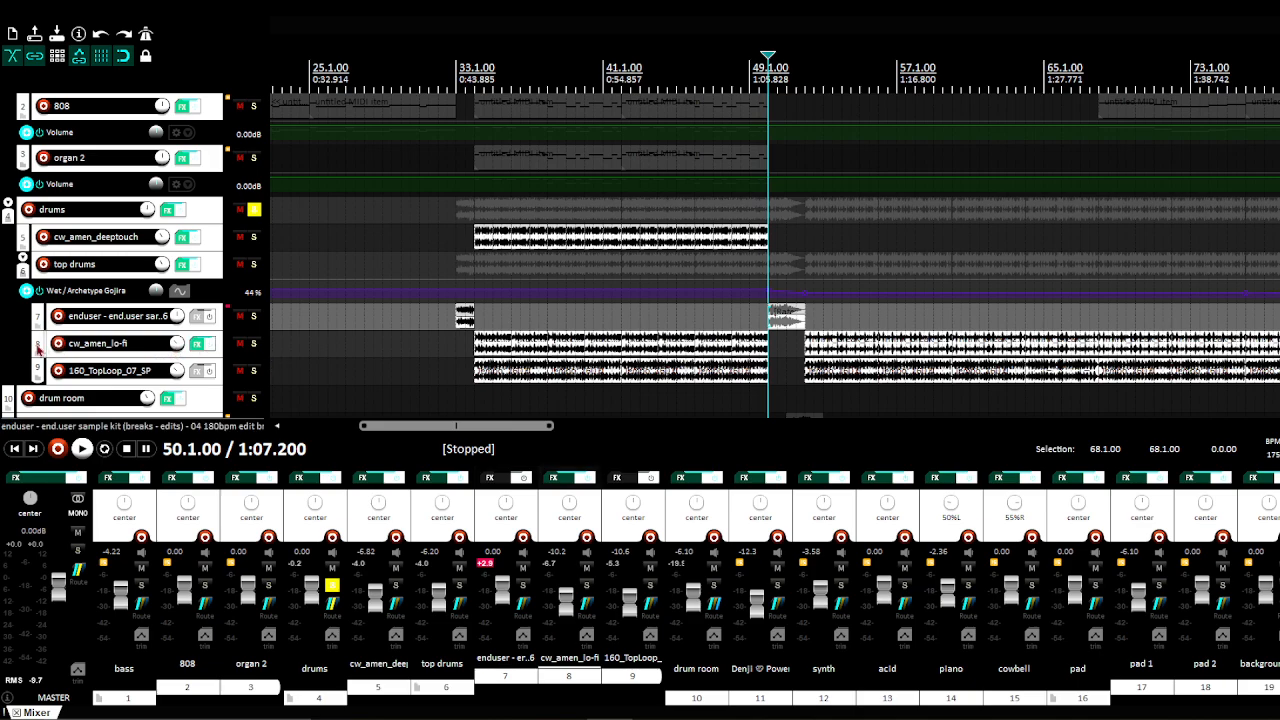
pyautogui.click(41, 348)
pyautogui.click(254, 343)
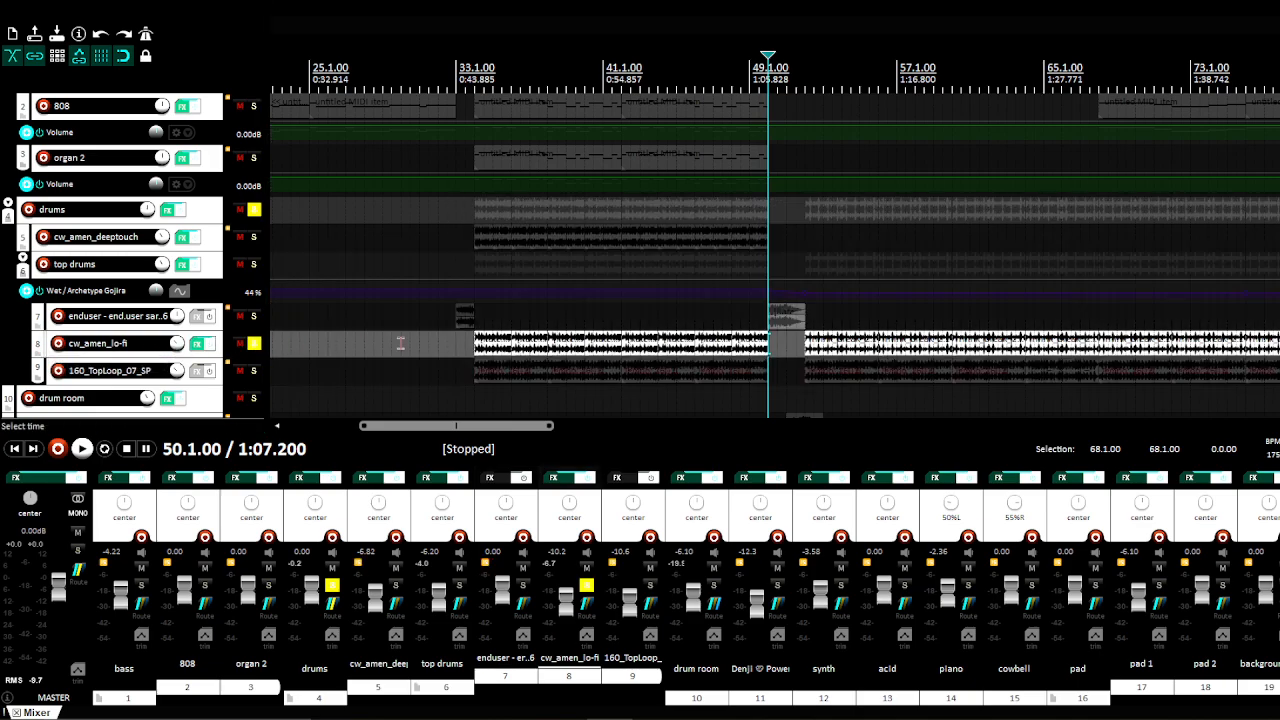
pyautogui.click(475, 345)
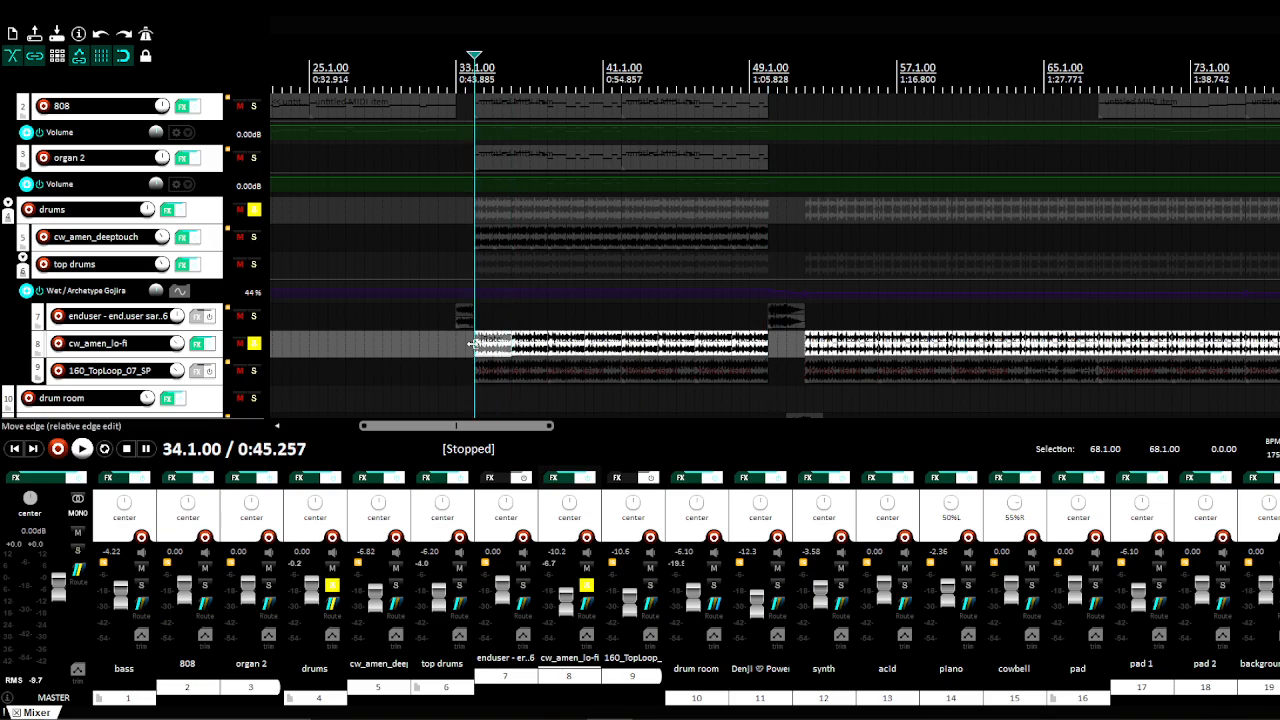
pyautogui.press('space')
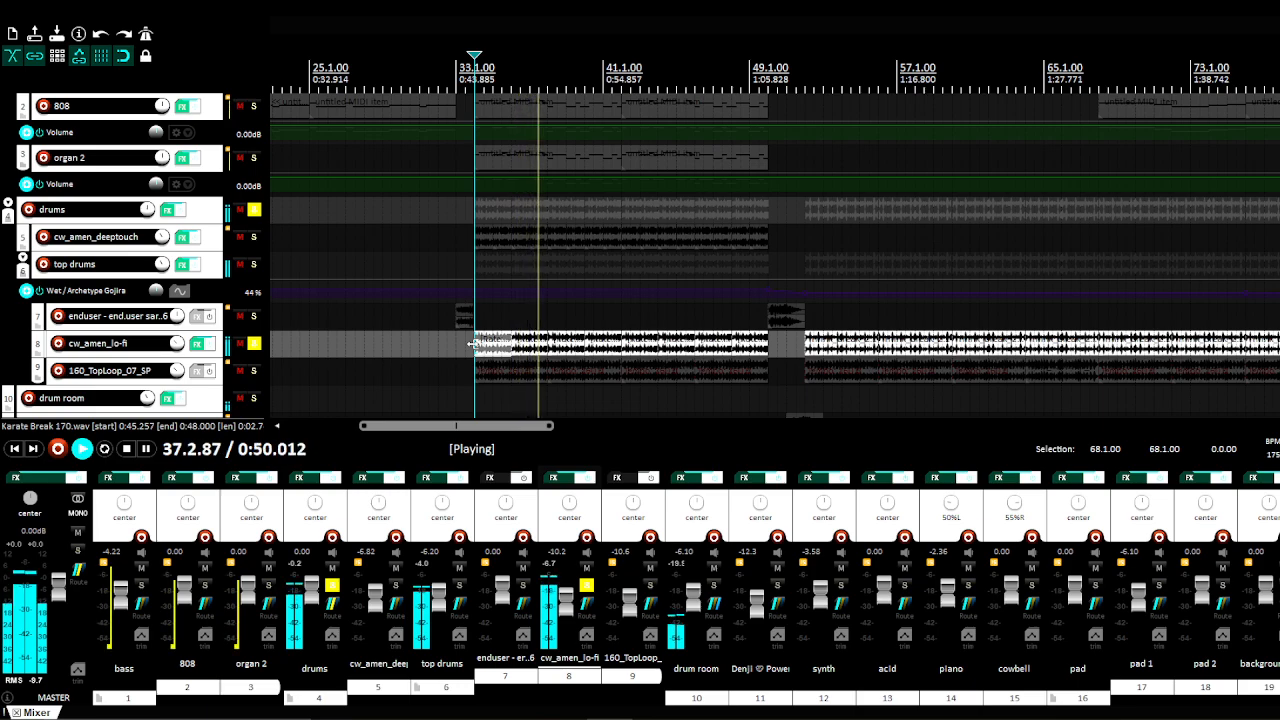
pyautogui.press('space')
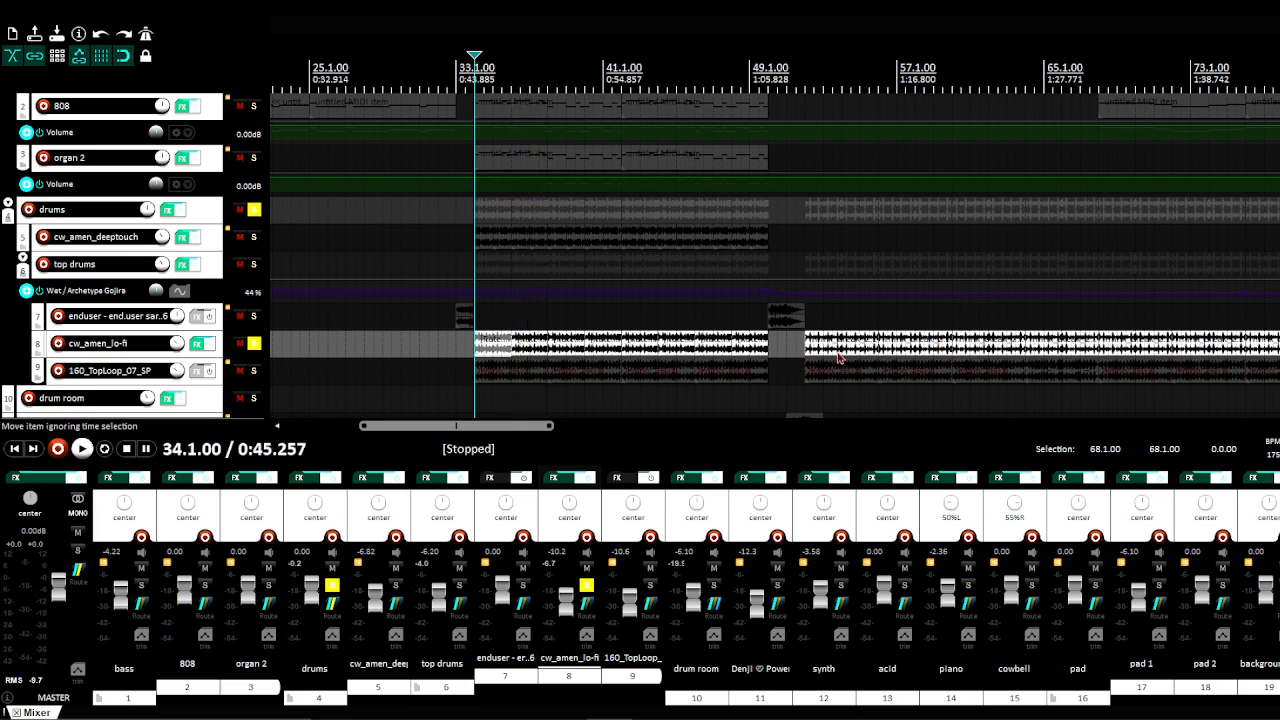
pyautogui.click(807, 343)
pyautogui.press('space')
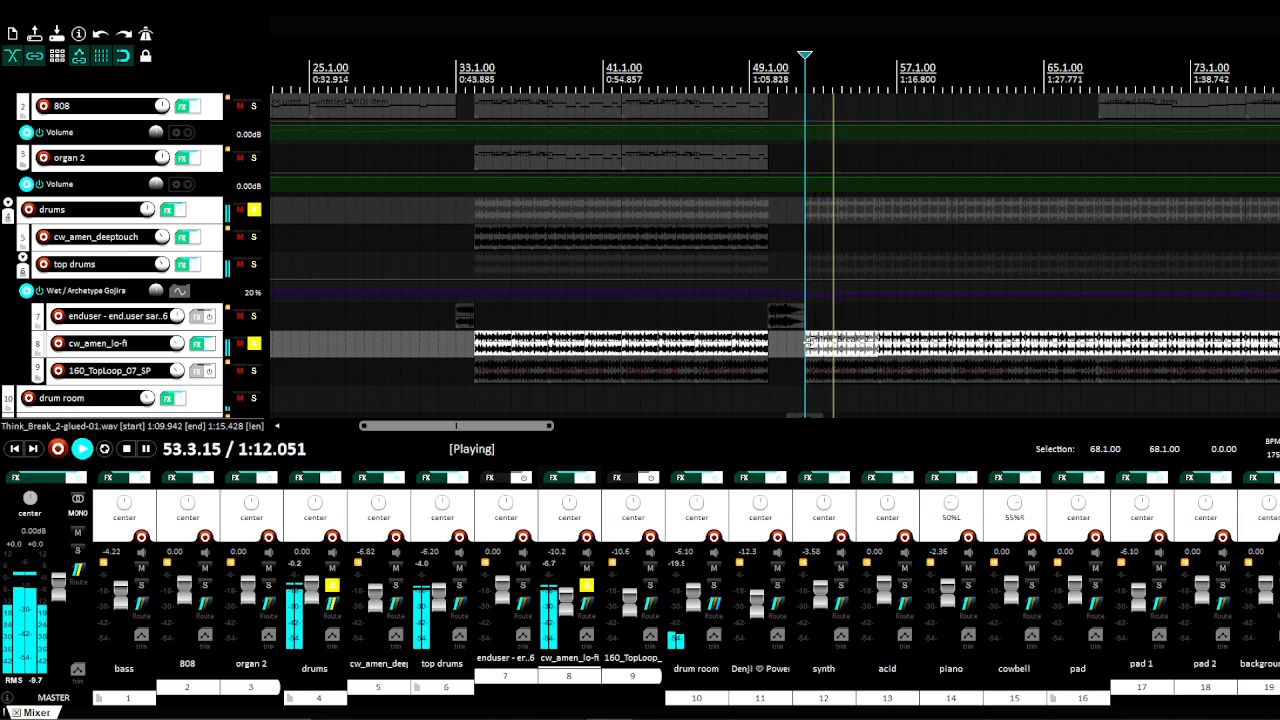
pyautogui.press('space')
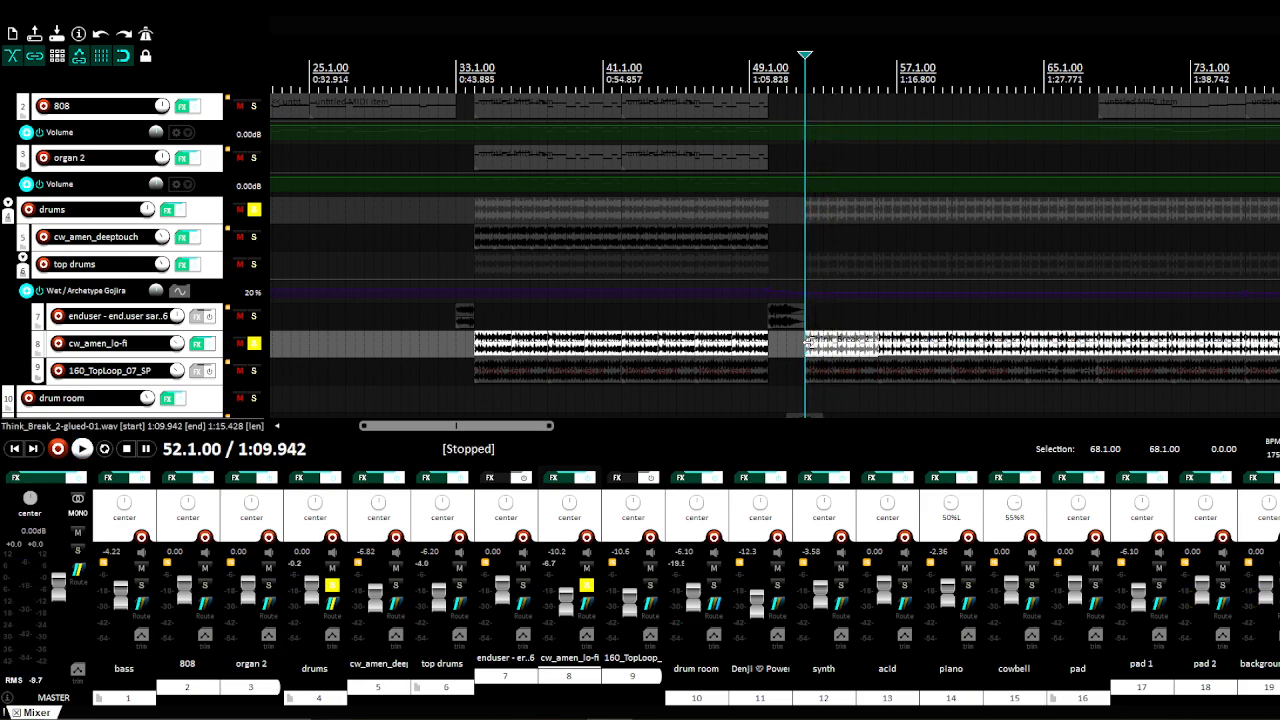
# Step: Return the edit cursor to bar 34 and examine the ReaEQ on the cw_amen_lo-fi track
pyautogui.click(475, 345)
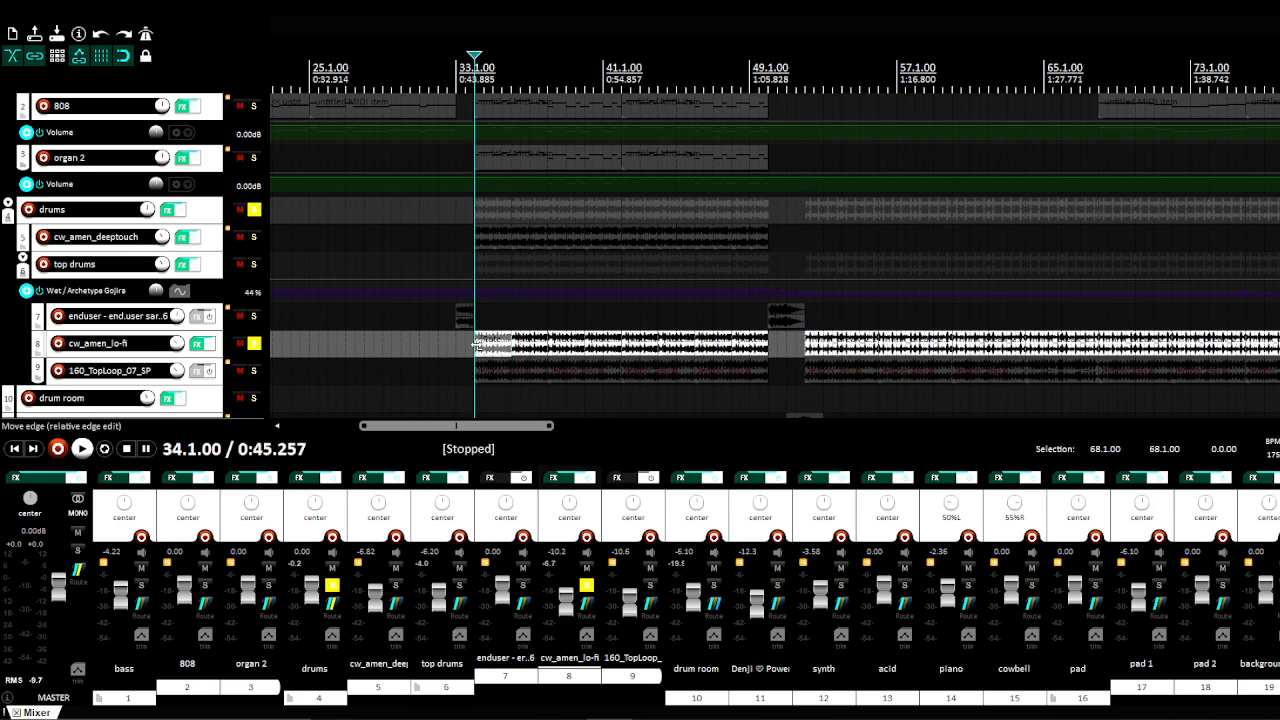
pyautogui.click(196, 344)
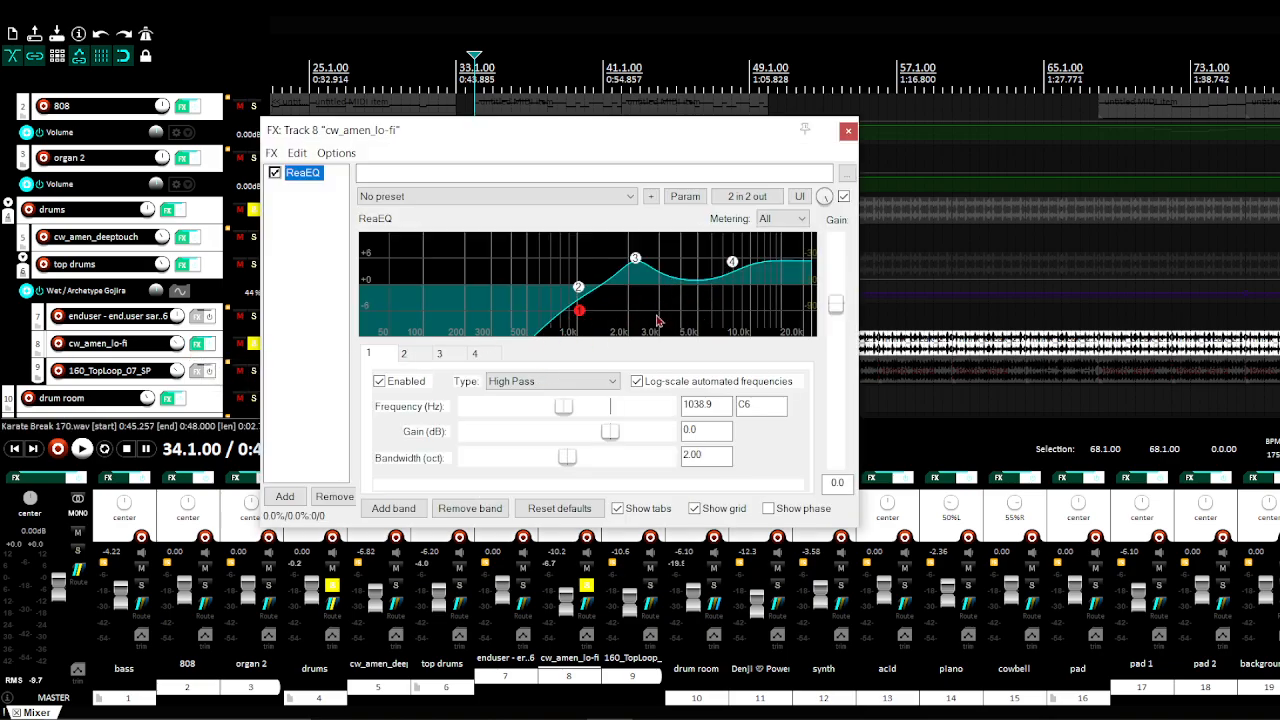
pyautogui.click(847, 131)
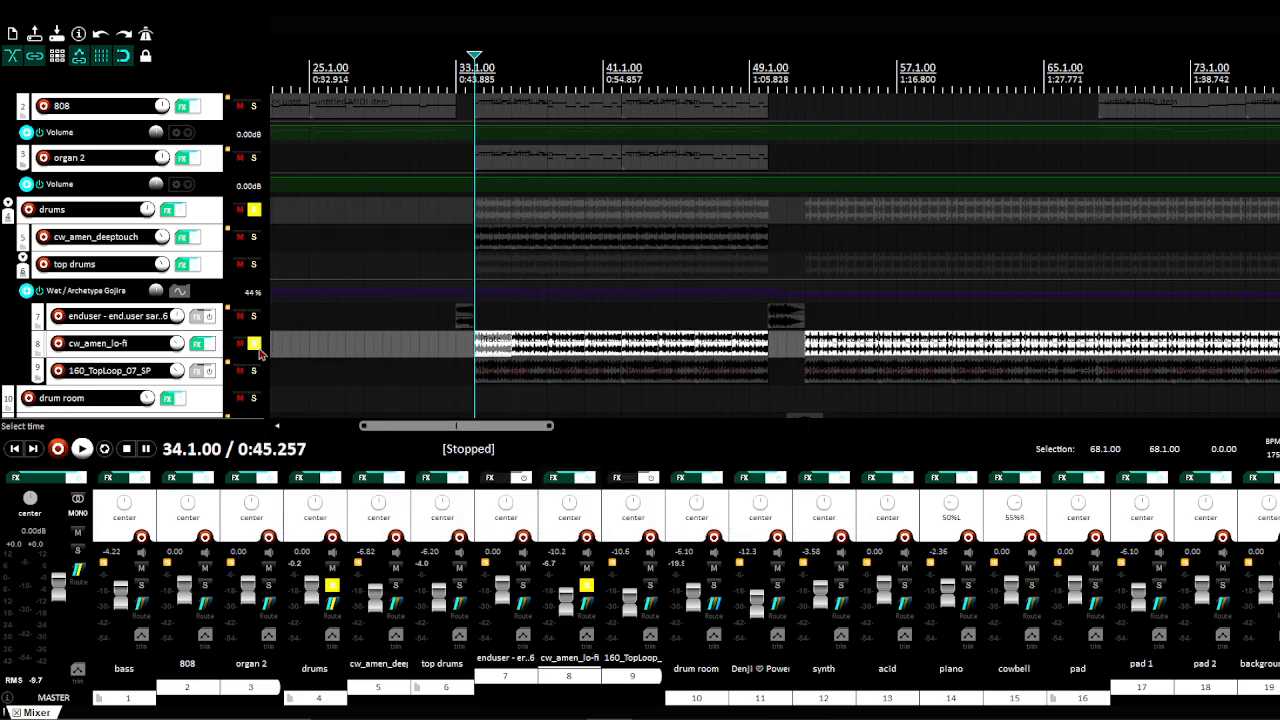
# Step: Move the solo from cw_amen_lo-fi to 160_TopLoop_07_SP and play it back from bar 34
pyautogui.click(254, 343)
pyautogui.click(254, 371)
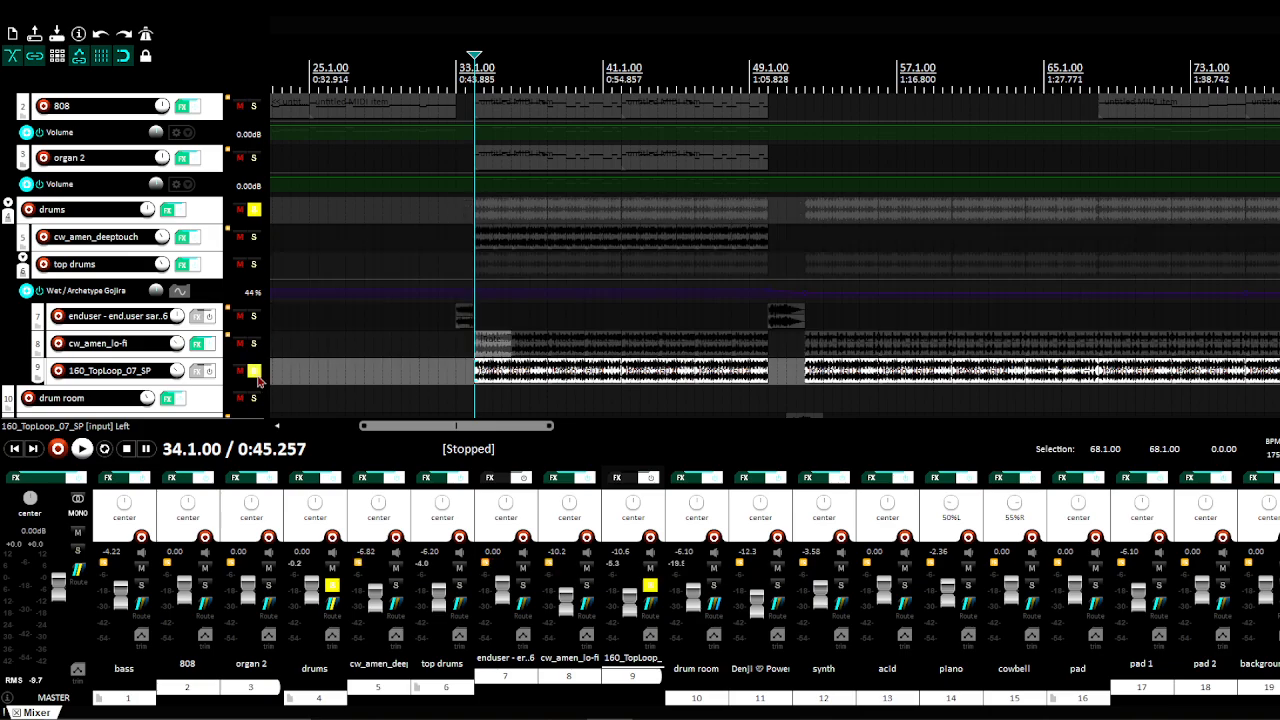
pyautogui.moveTo(550, 426); pyautogui.dragTo(645, 450)
pyautogui.press('space')
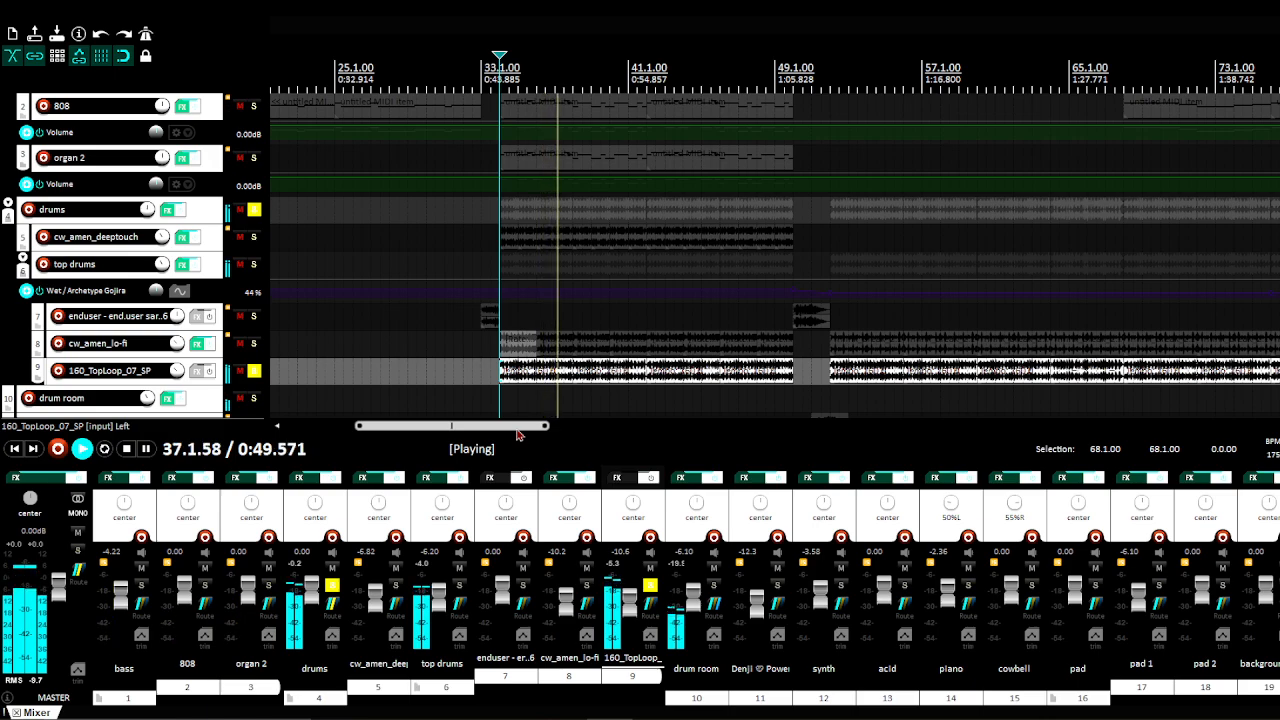
pyautogui.press('space')
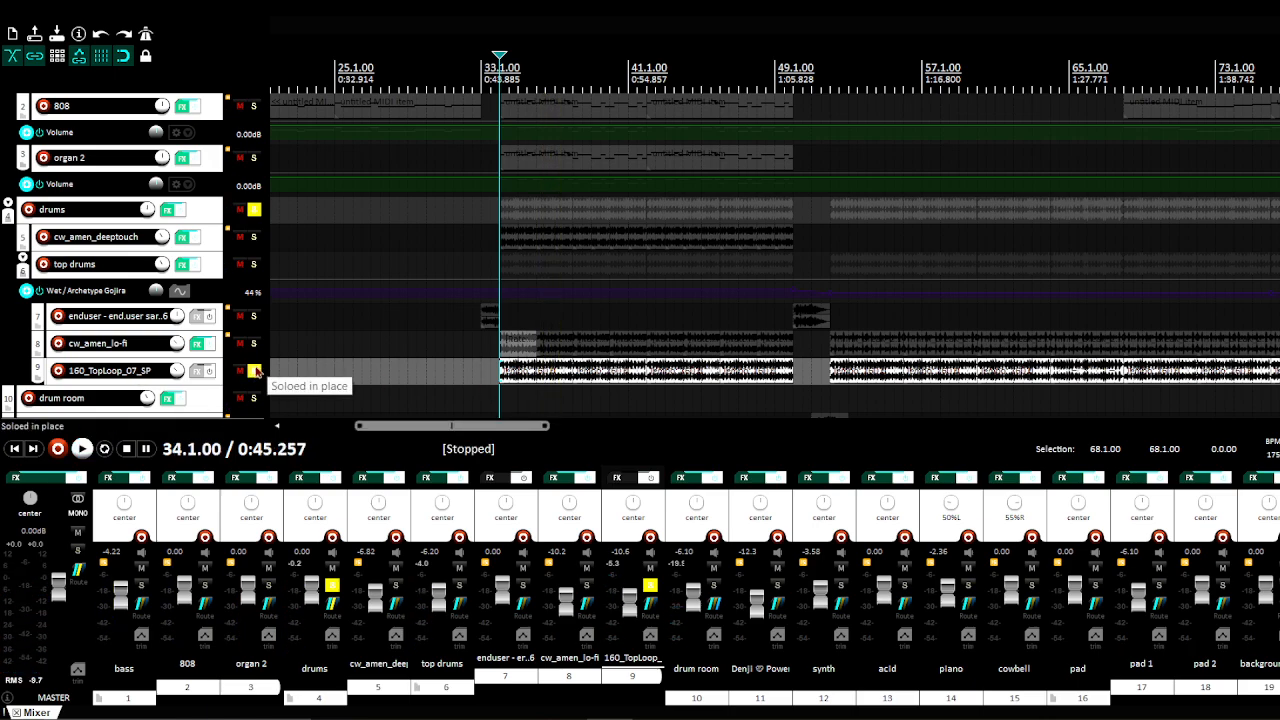
# Step: Unsolo 160_TopLoop_07_SP, solo the drum room track together with the drums group, and start playback from bar 34
pyautogui.click(255, 371)
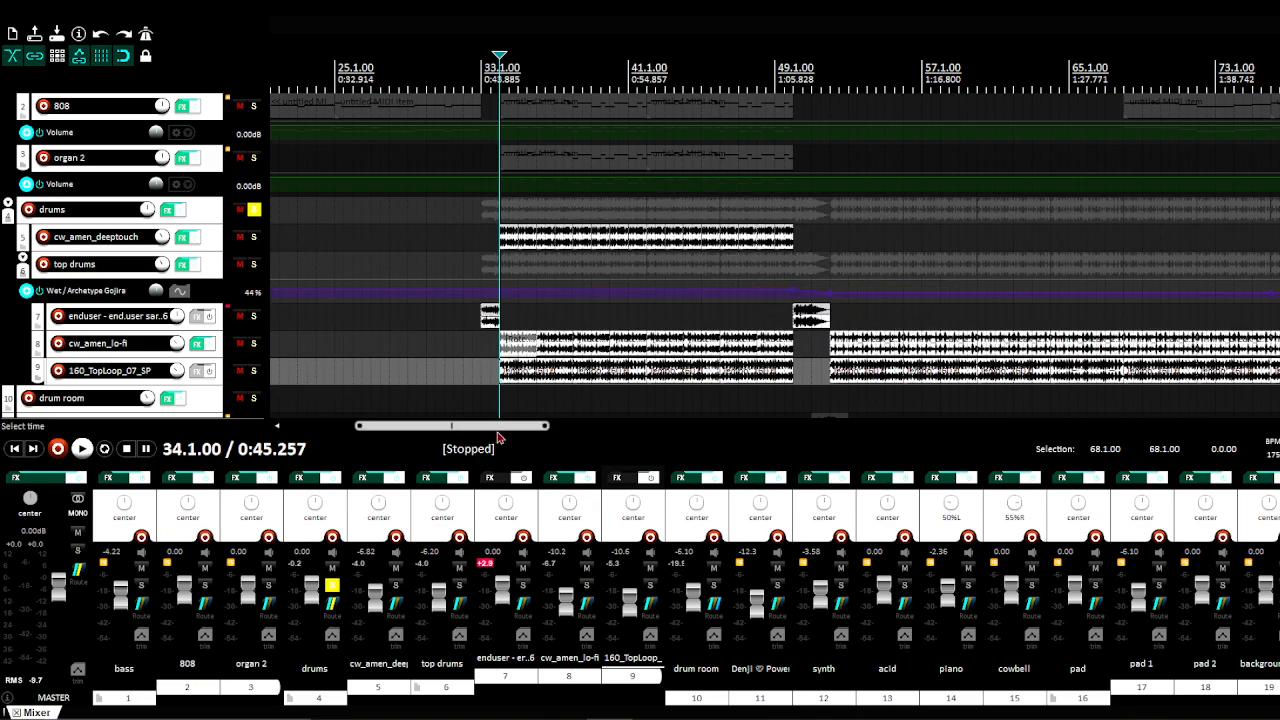
pyautogui.hscroll(3, 622, 355)
pyautogui.moveTo(505, 428); pyautogui.dragTo(522, 478)
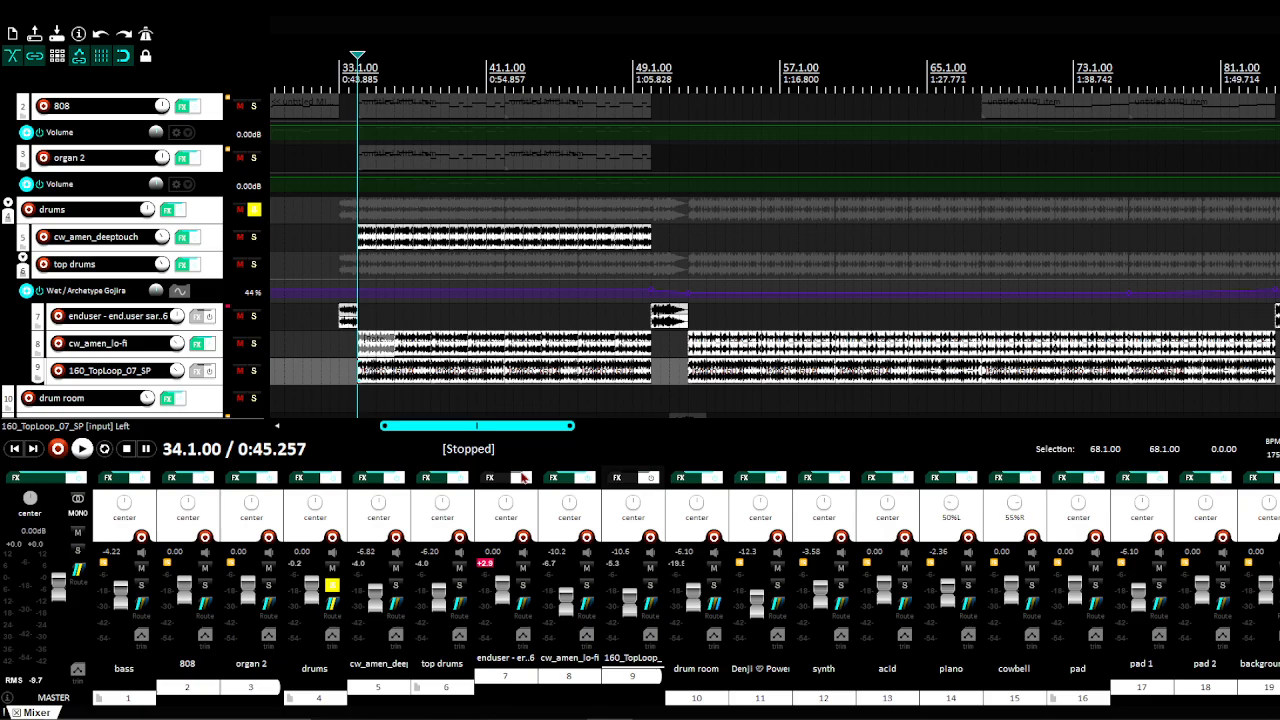
pyautogui.moveTo(522, 478); pyautogui.dragTo(463, 476)
pyautogui.scroll(-2, 7, 378)
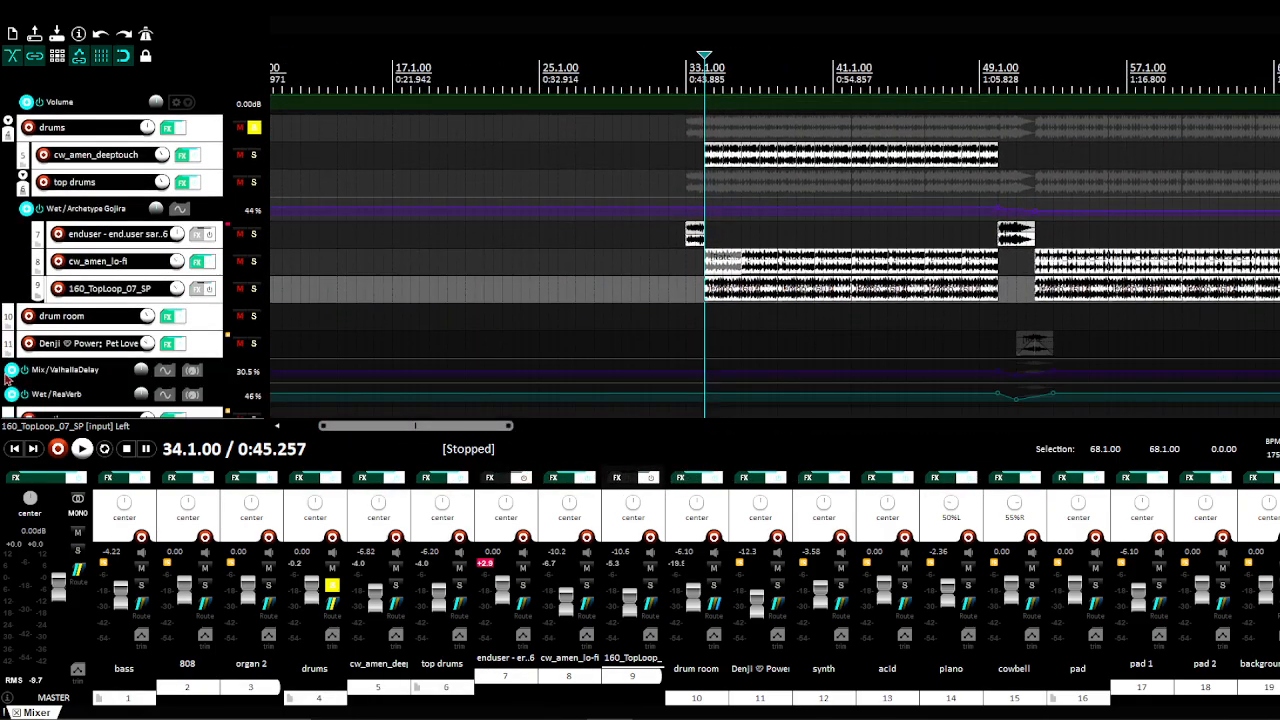
pyautogui.click(226, 328)
pyautogui.click(253, 316)
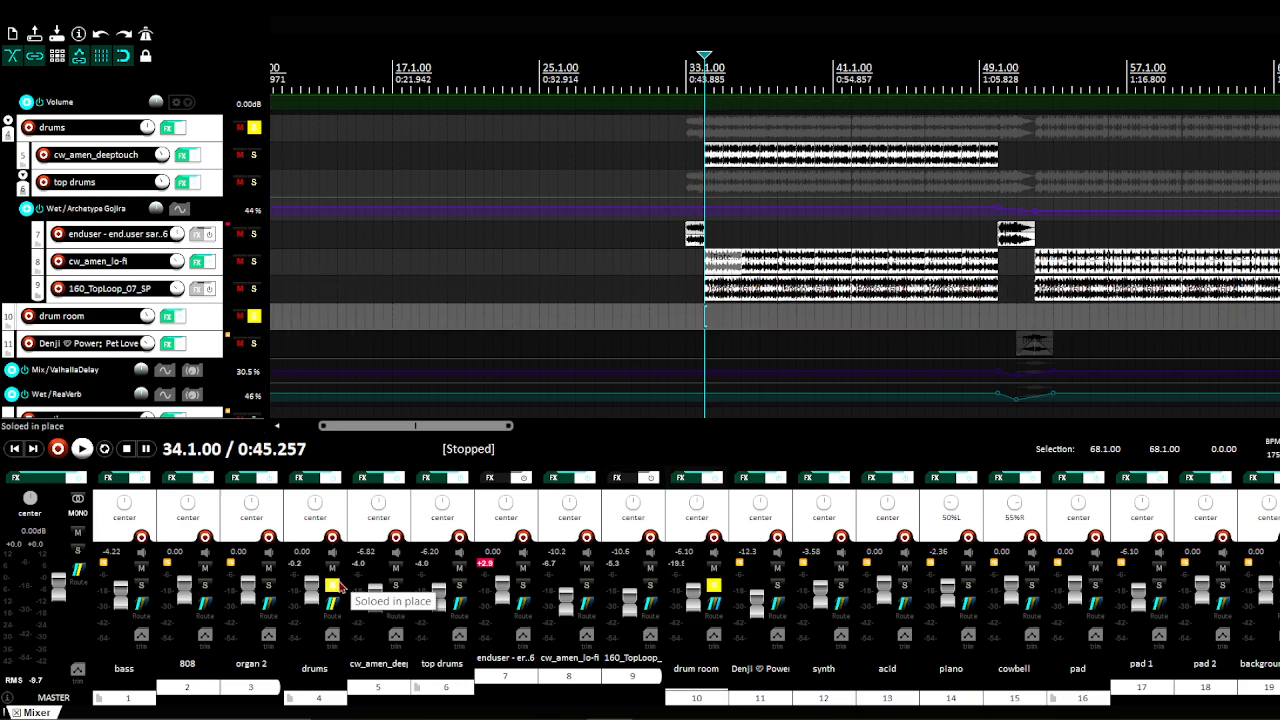
pyautogui.press('space')
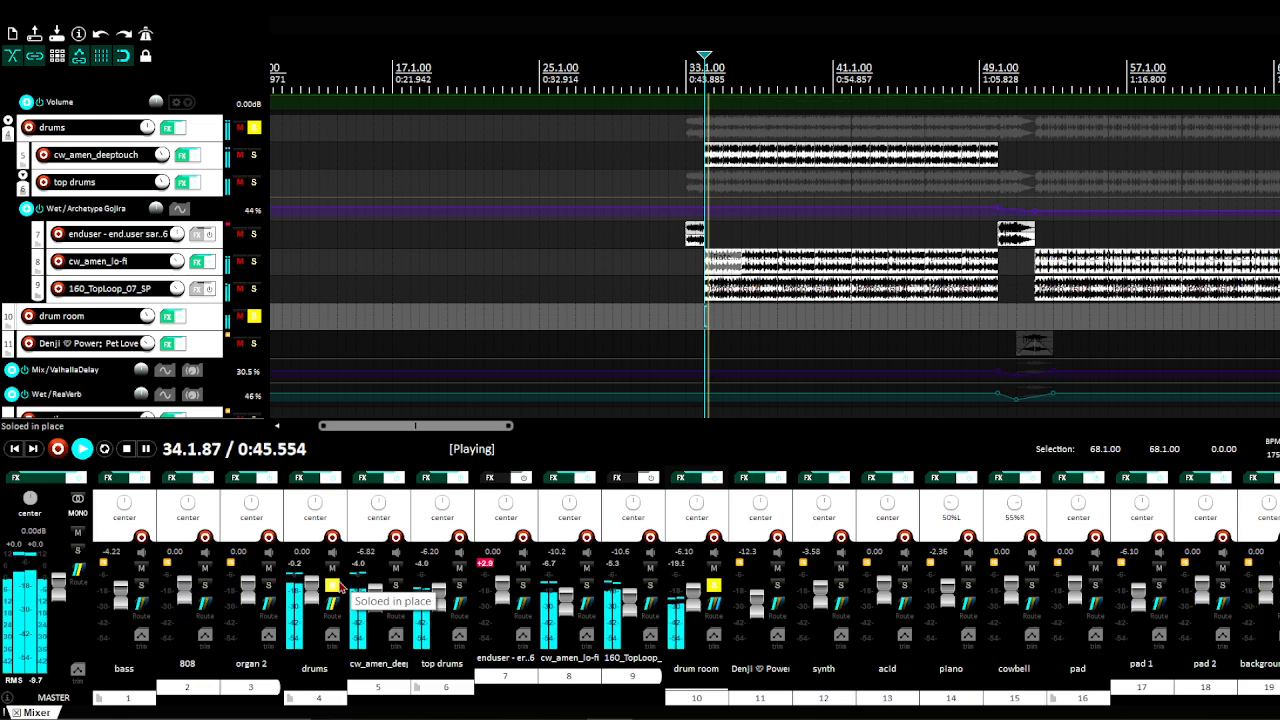
# Step: Compare the drums with and without the drum room during playback by toggling the drums solo, the drum room solo and the drum room mute
pyautogui.click(332, 586)
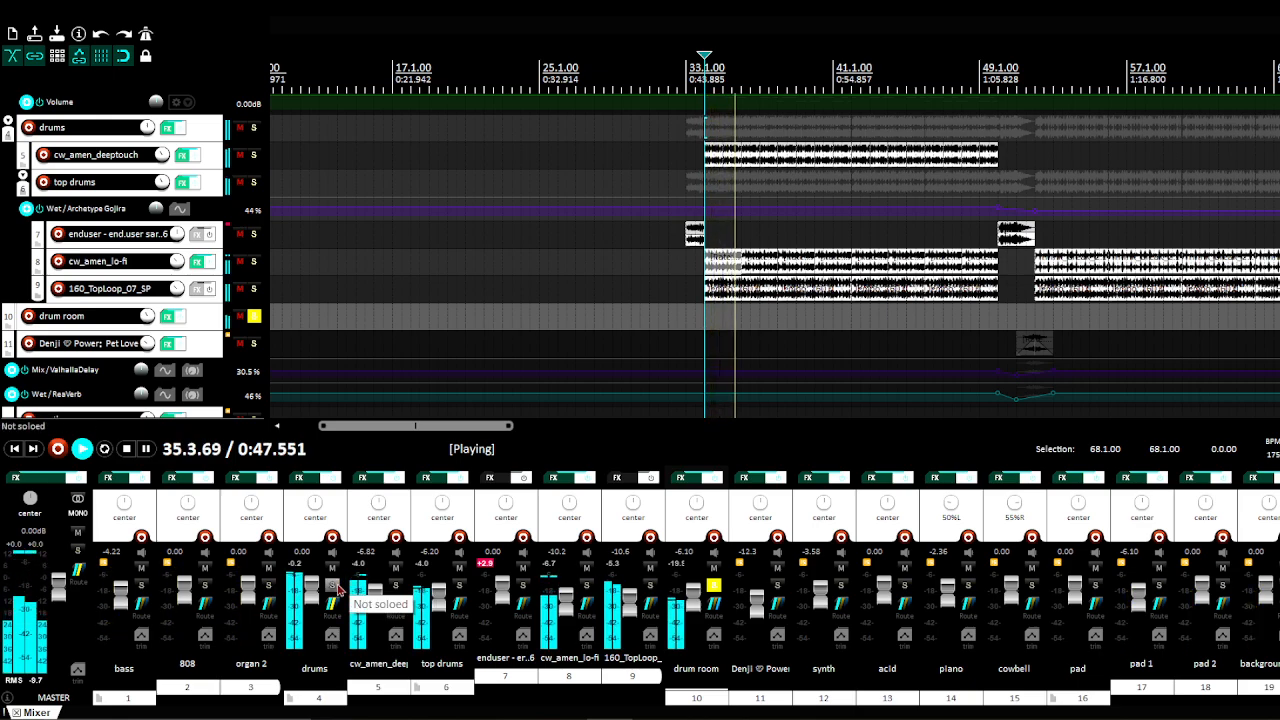
pyautogui.click(336, 587)
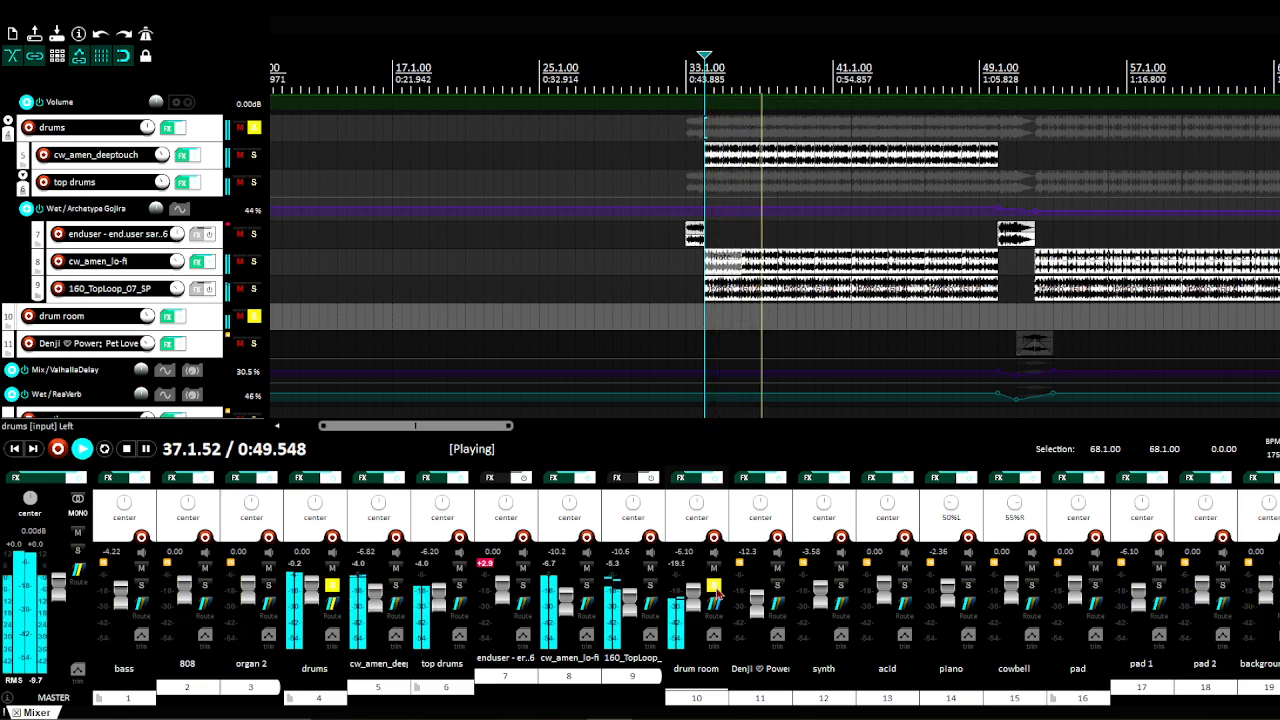
pyautogui.click(714, 587)
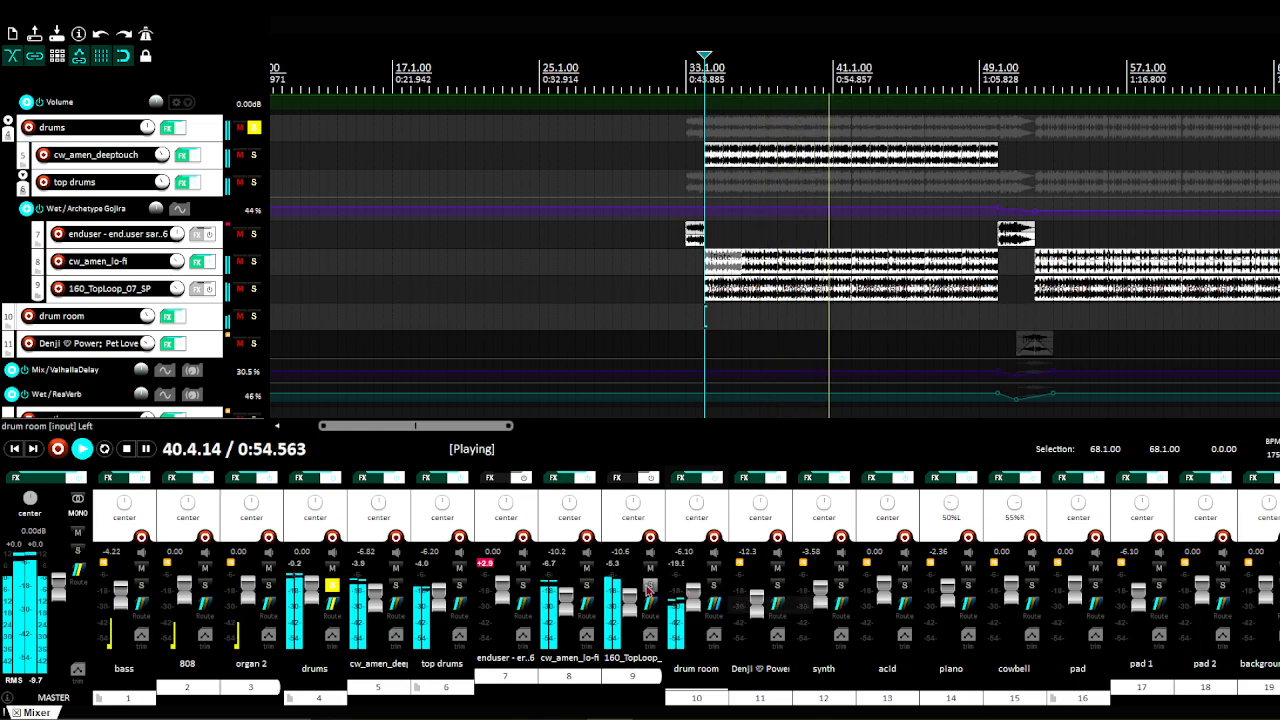
pyautogui.click(713, 568)
pyautogui.click(713, 568)
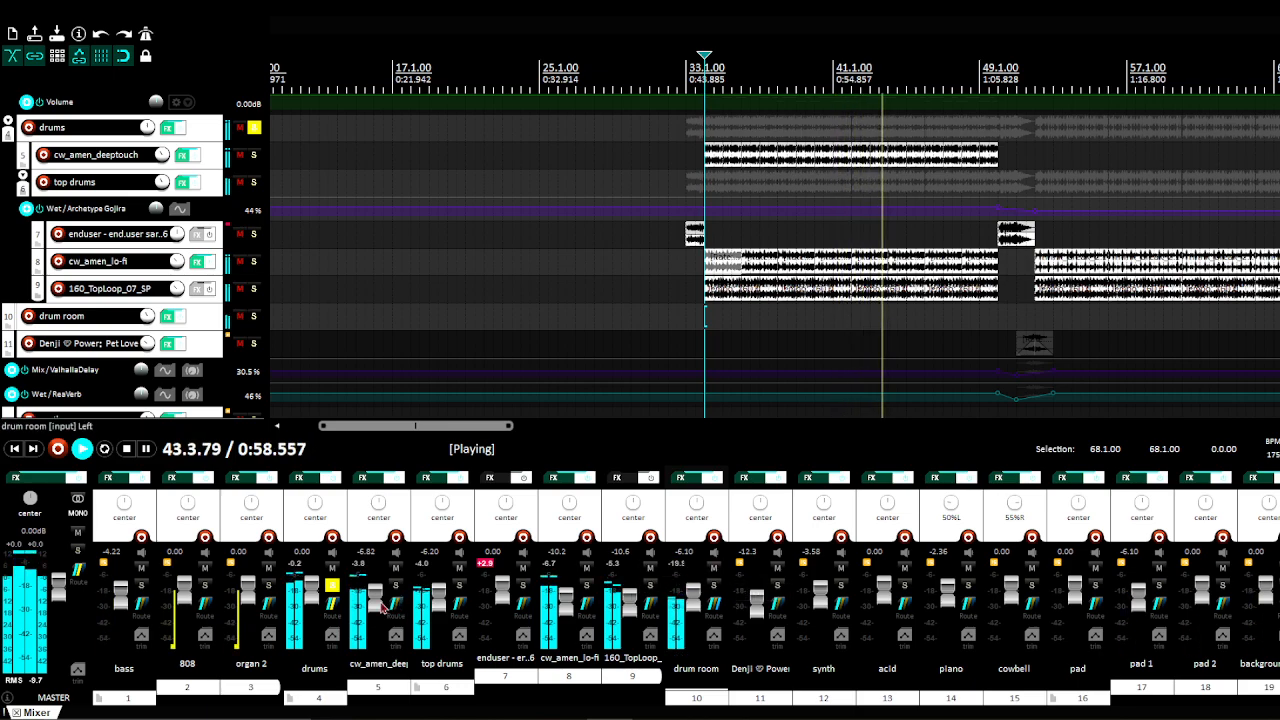
# Step: Stop playback, clear the solo on the drums group and select the drums track
pyautogui.press('space')
pyautogui.click(331, 587)
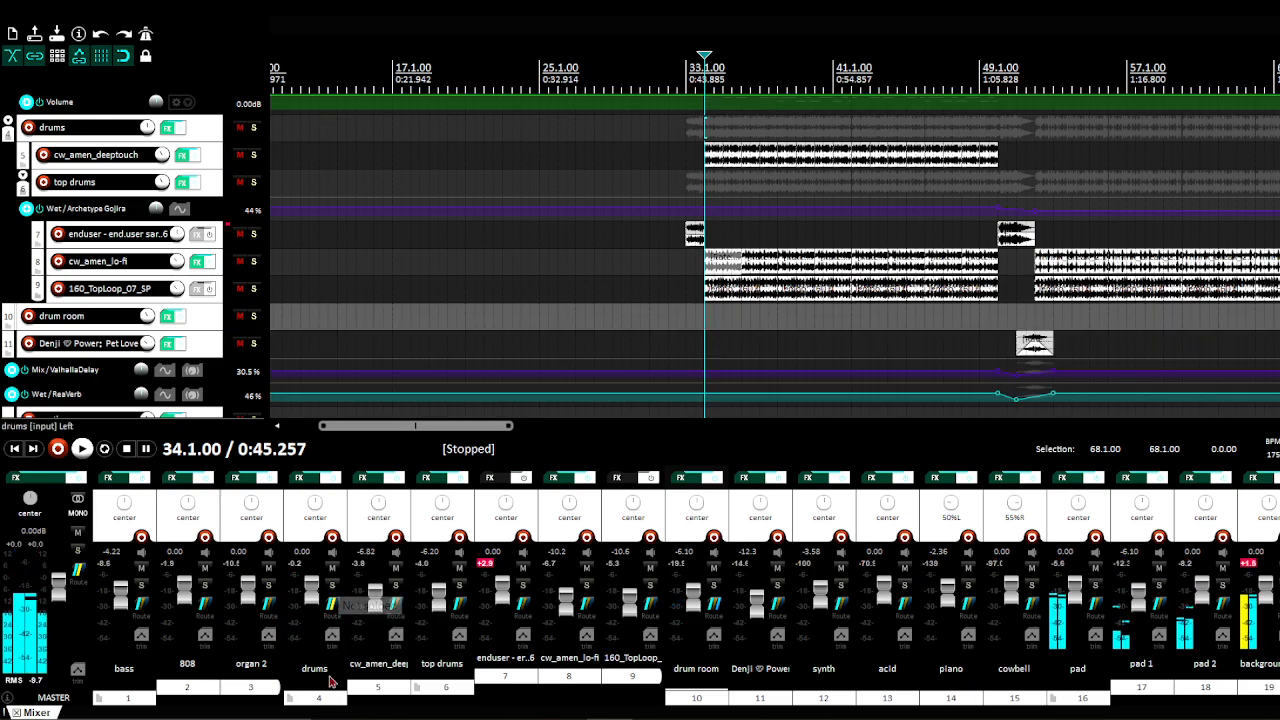
pyautogui.click(328, 690)
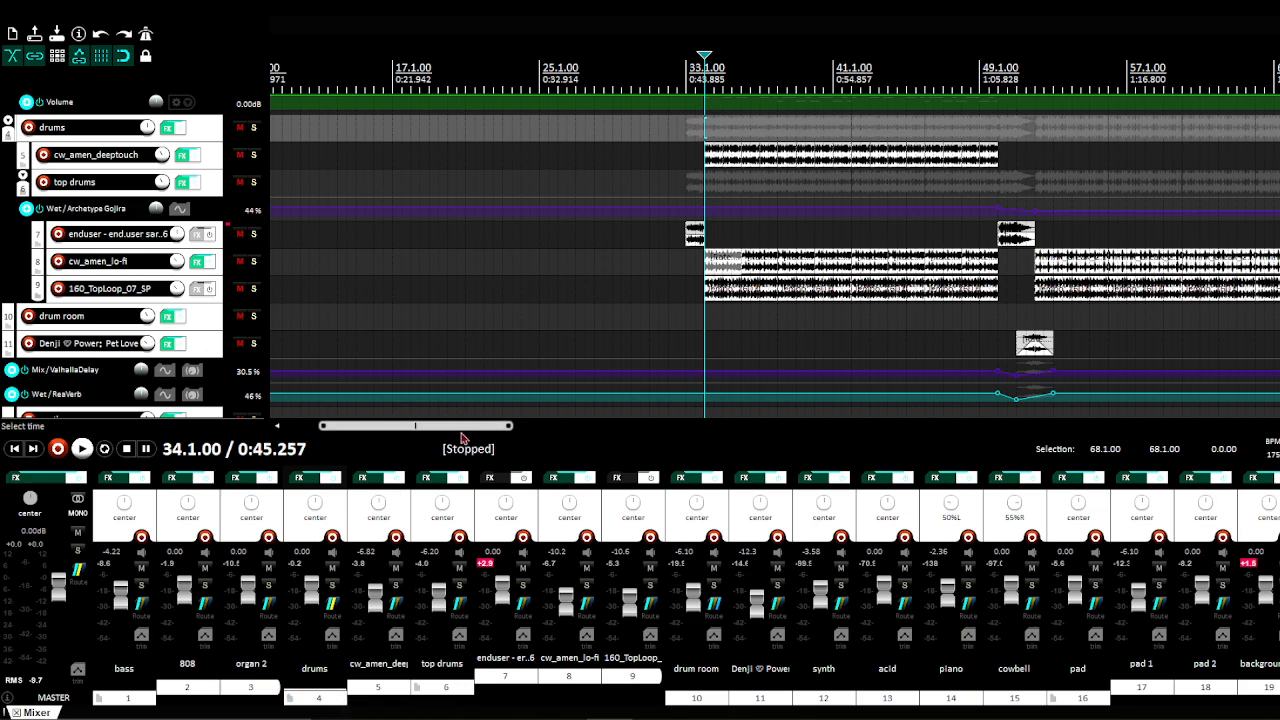
# Step: Select and solo the "Denji ♡ Power" vocal sample track (track 11)
pyautogui.moveTo(458, 428); pyautogui.dragTo(506, 444)
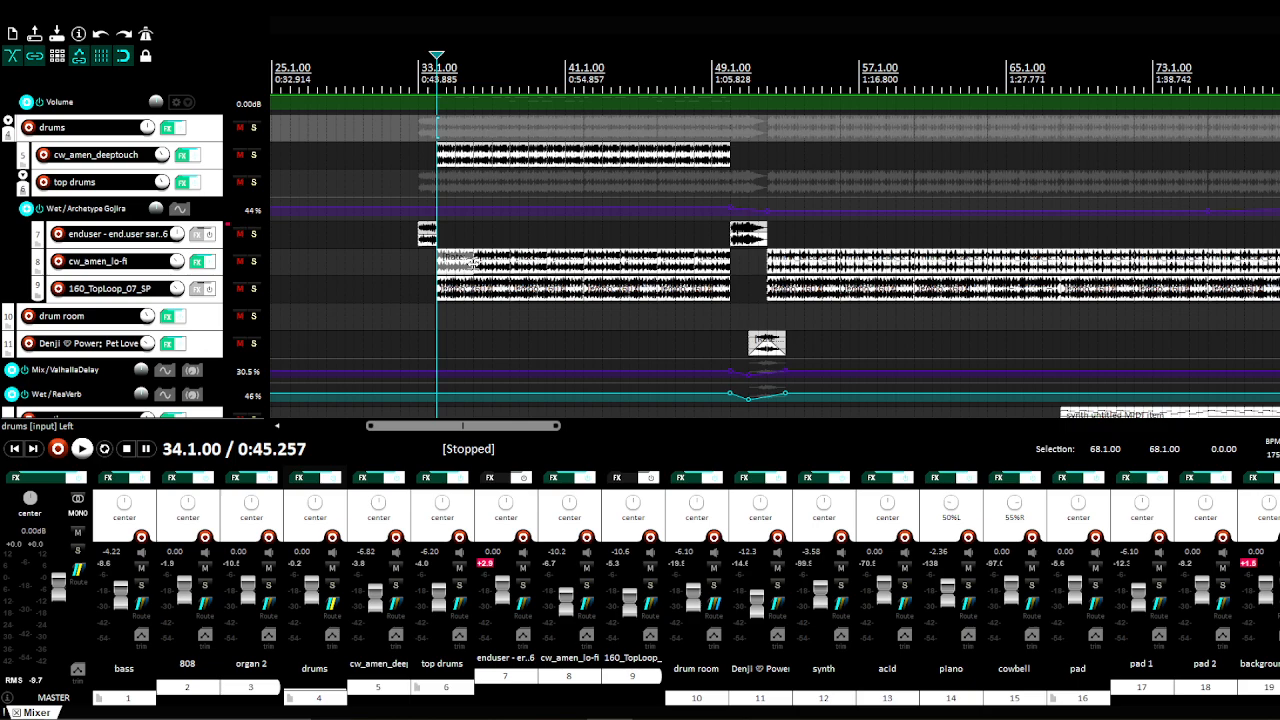
pyautogui.click(745, 706)
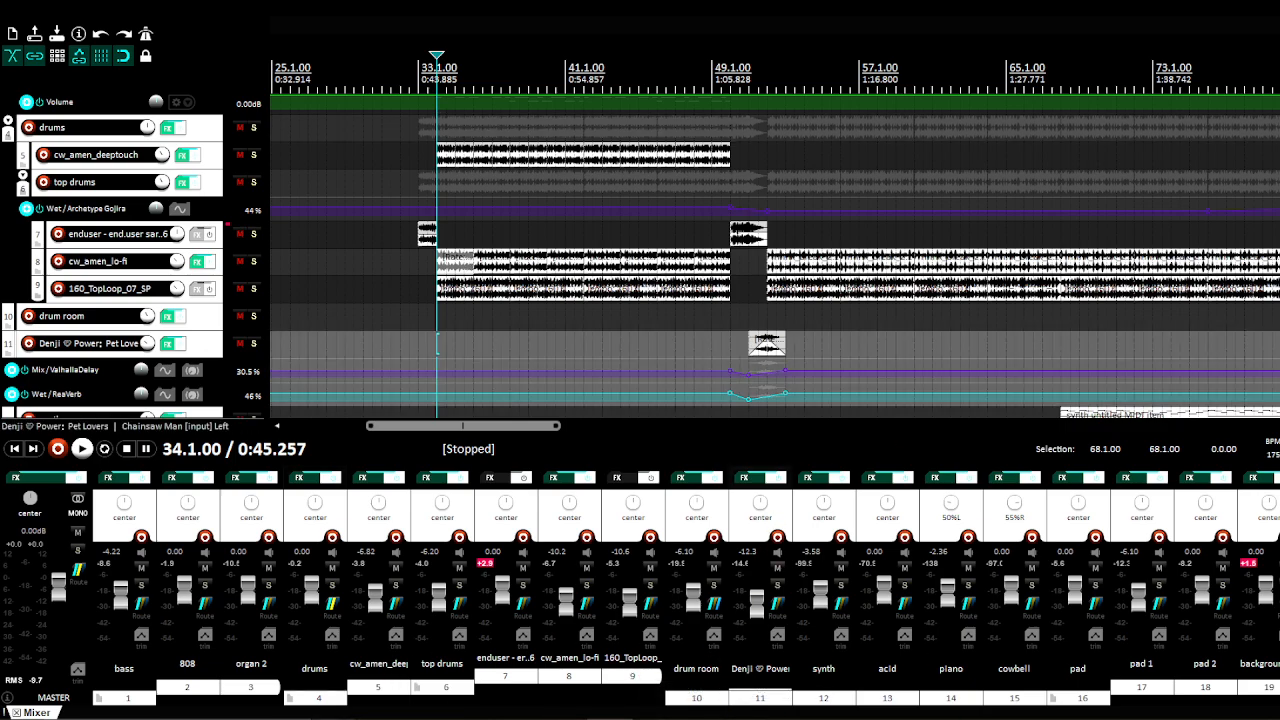
pyautogui.click(777, 585)
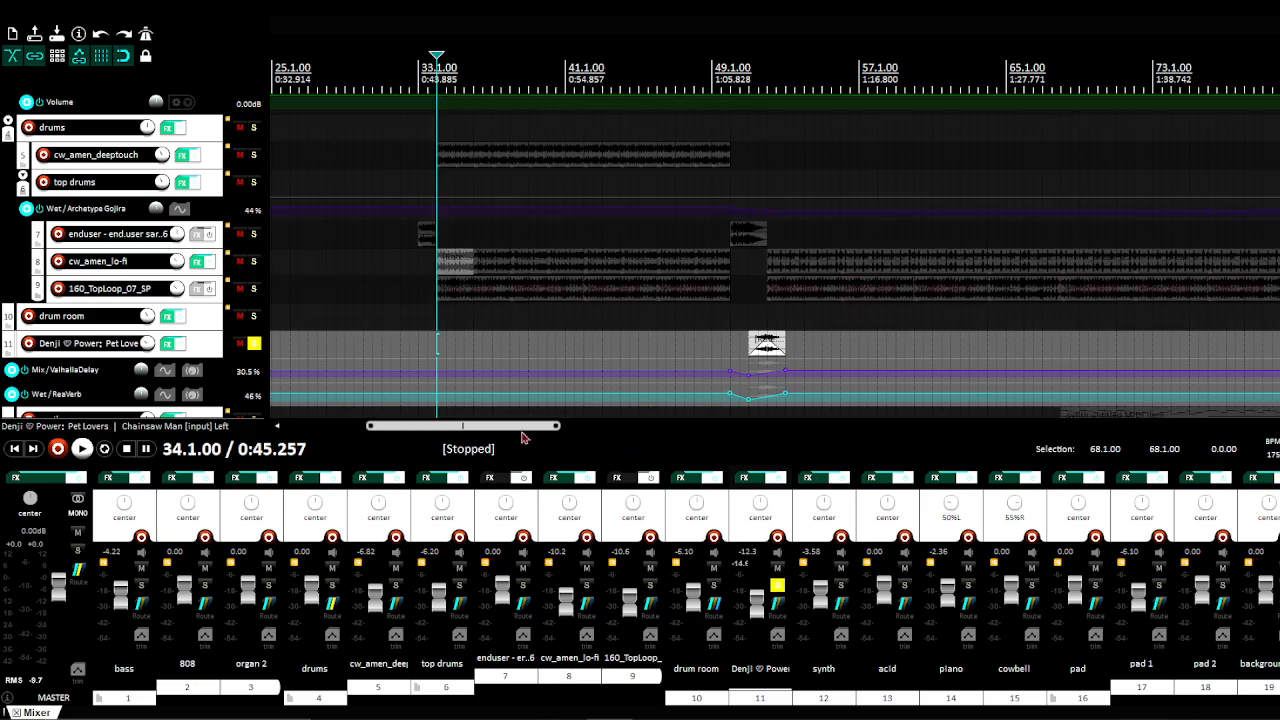
# Step: Open the Denji track's effects chain, look at its ValhallaDelay settings and close the effects window
pyautogui.hscroll(-5, 522, 432)
pyautogui.click(747, 477)
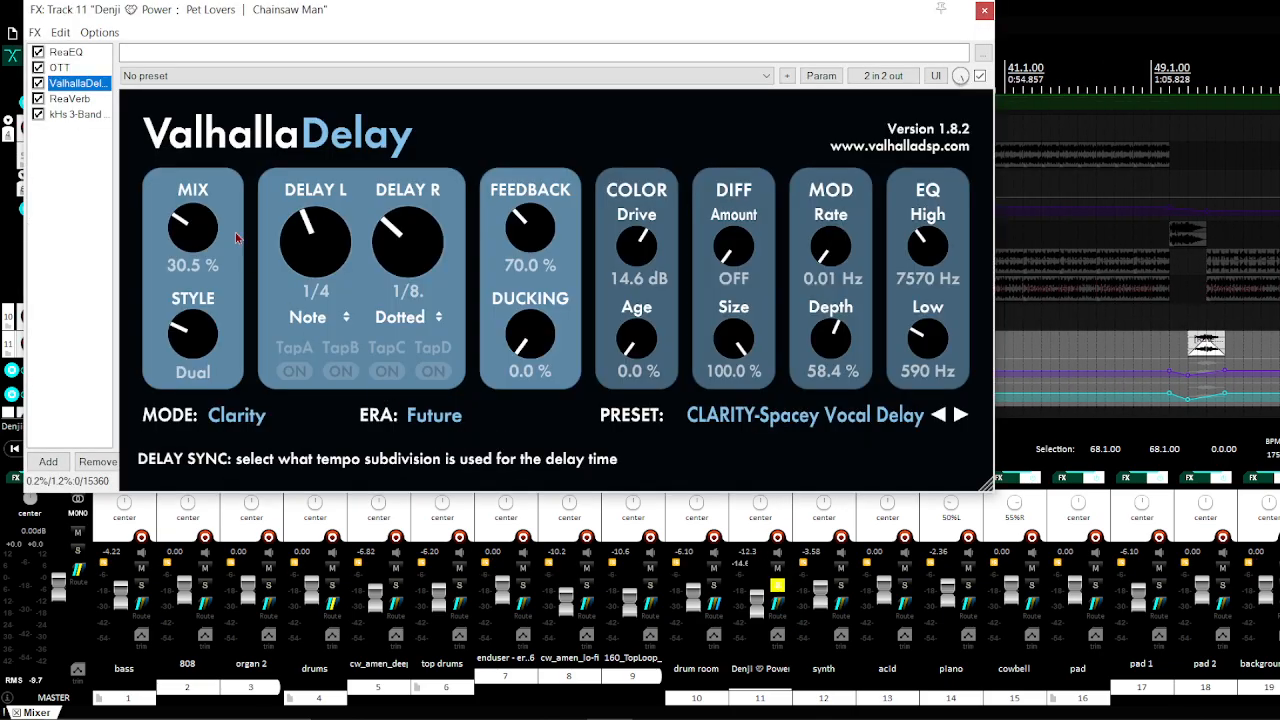
pyautogui.click(62, 84)
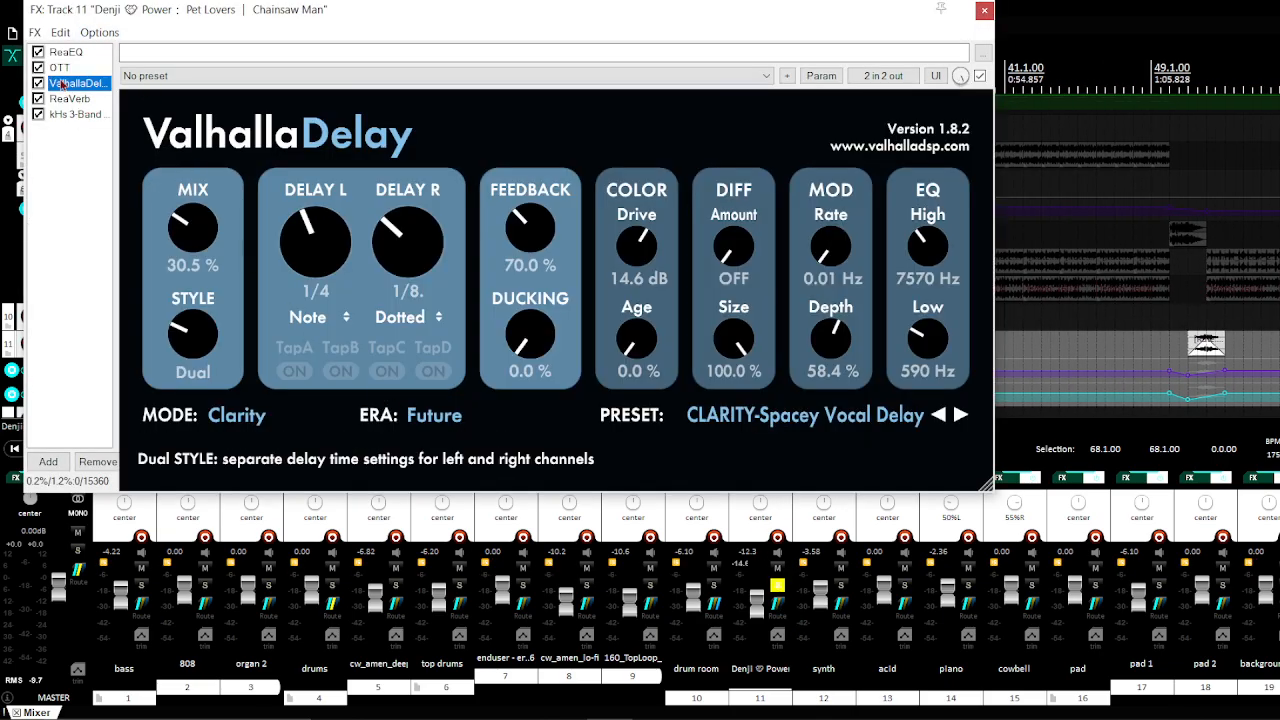
pyautogui.click(984, 10)
# Step: Play back the soloed Denji track's sample clip from bar 51, and stop playback
pyautogui.moveTo(477, 428); pyautogui.dragTo(542, 435)
pyautogui.click(828, 345)
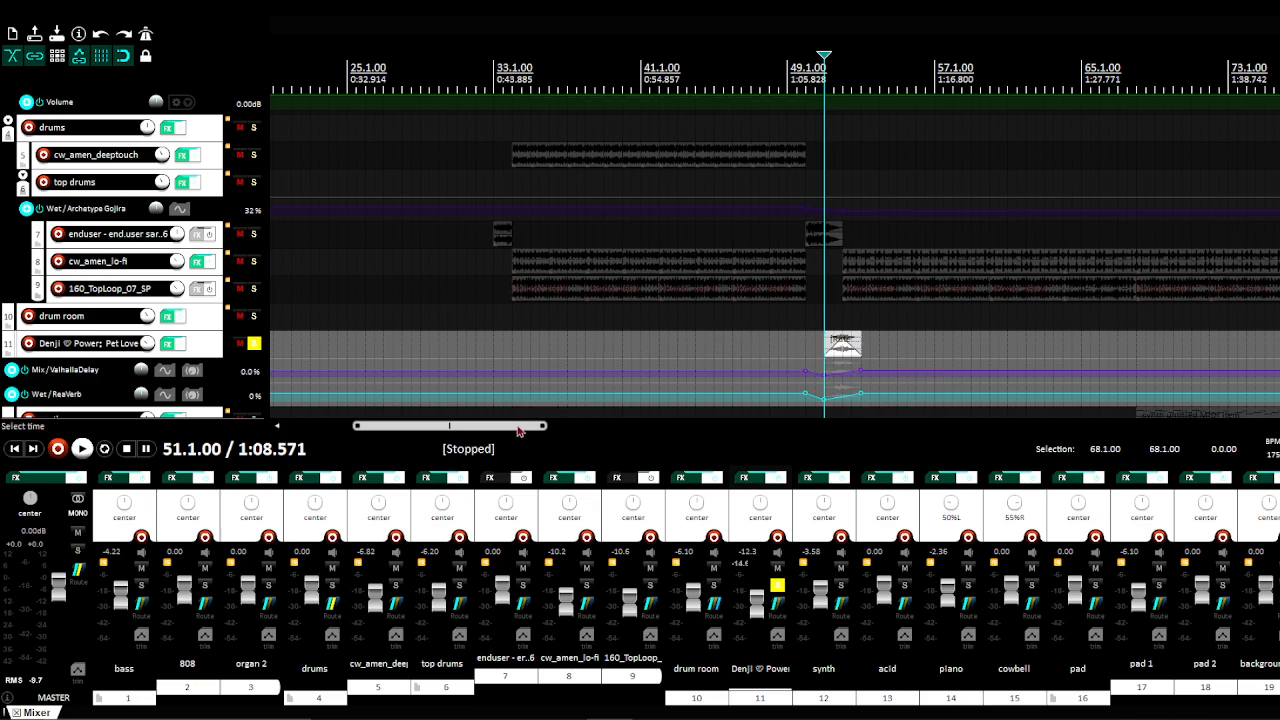
pyautogui.moveTo(526, 428); pyautogui.dragTo(545, 451)
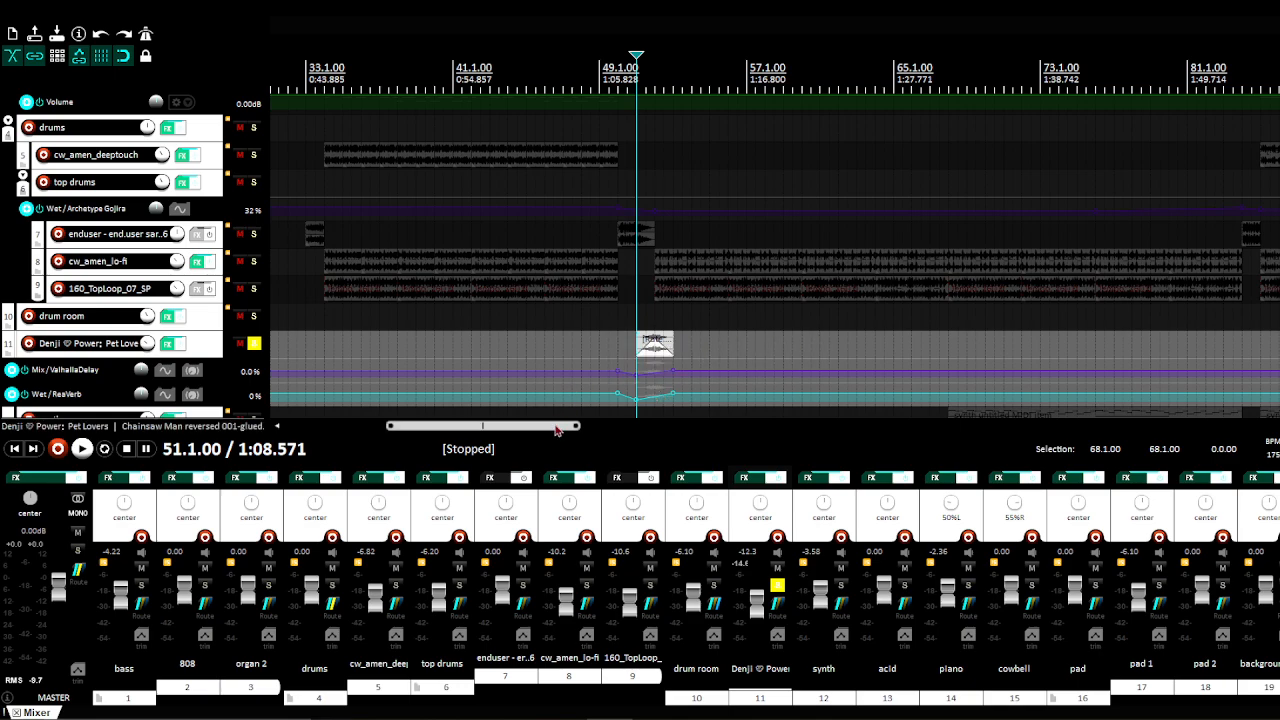
pyautogui.press('space')
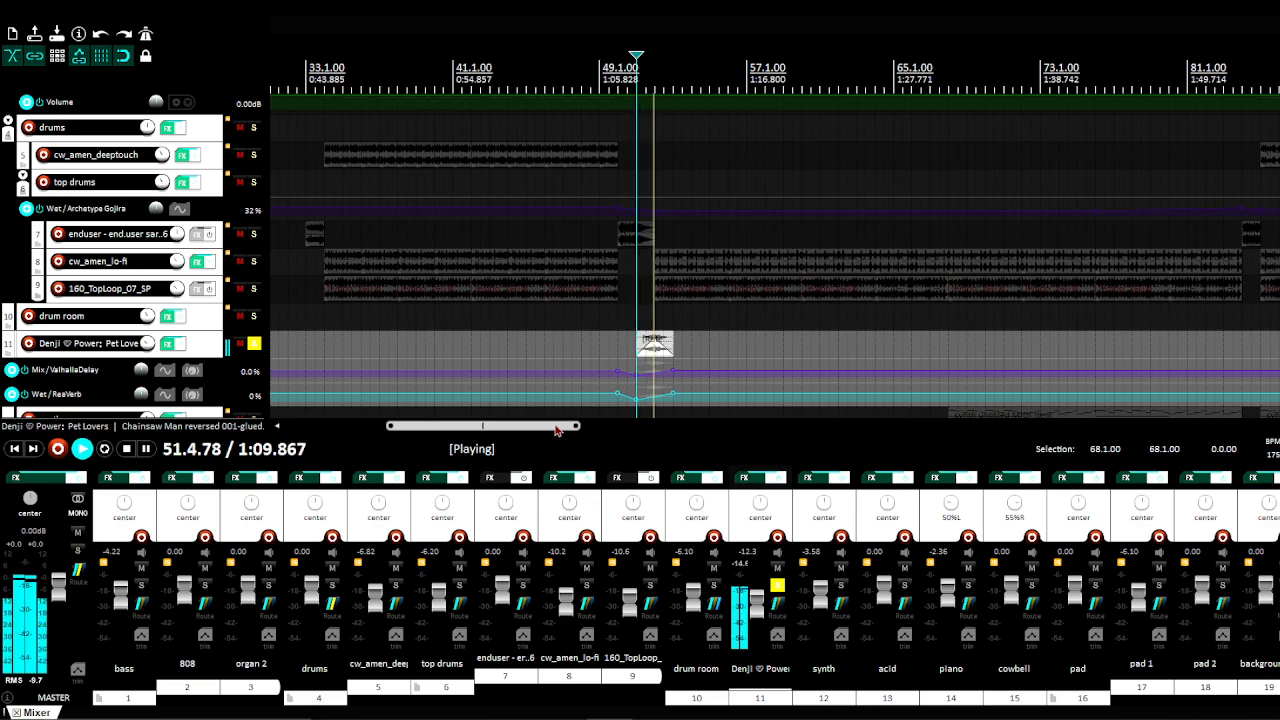
pyautogui.press('space')
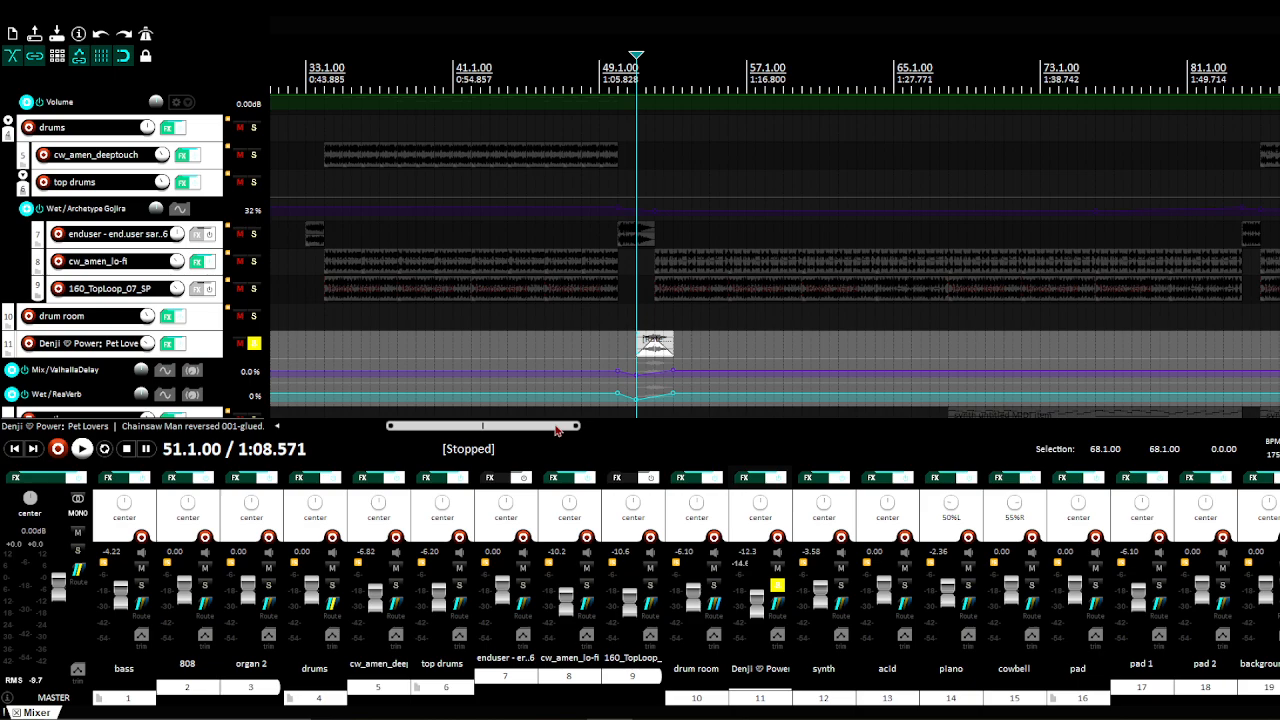
# Step: Play back the Denji track's sample clip from bar 118, and stop playback
pyautogui.moveTo(557, 428); pyautogui.dragTo(777, 428)
pyautogui.click(715, 344)
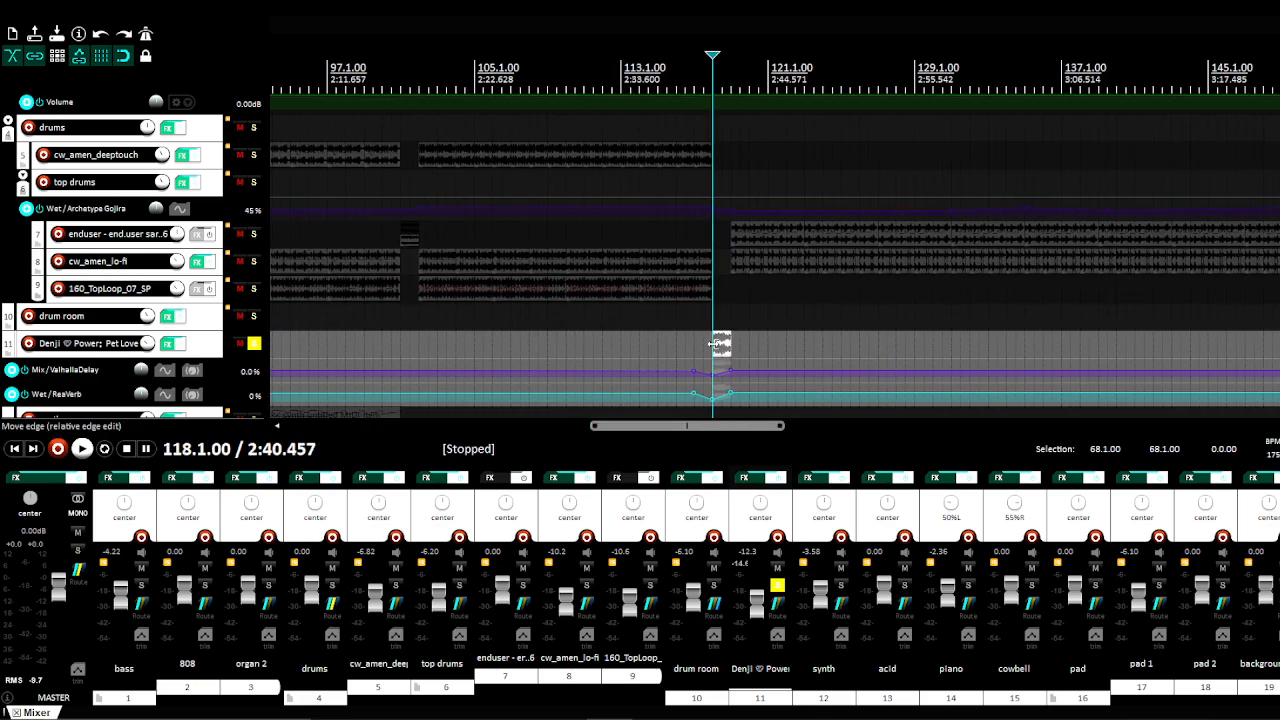
pyautogui.press('space')
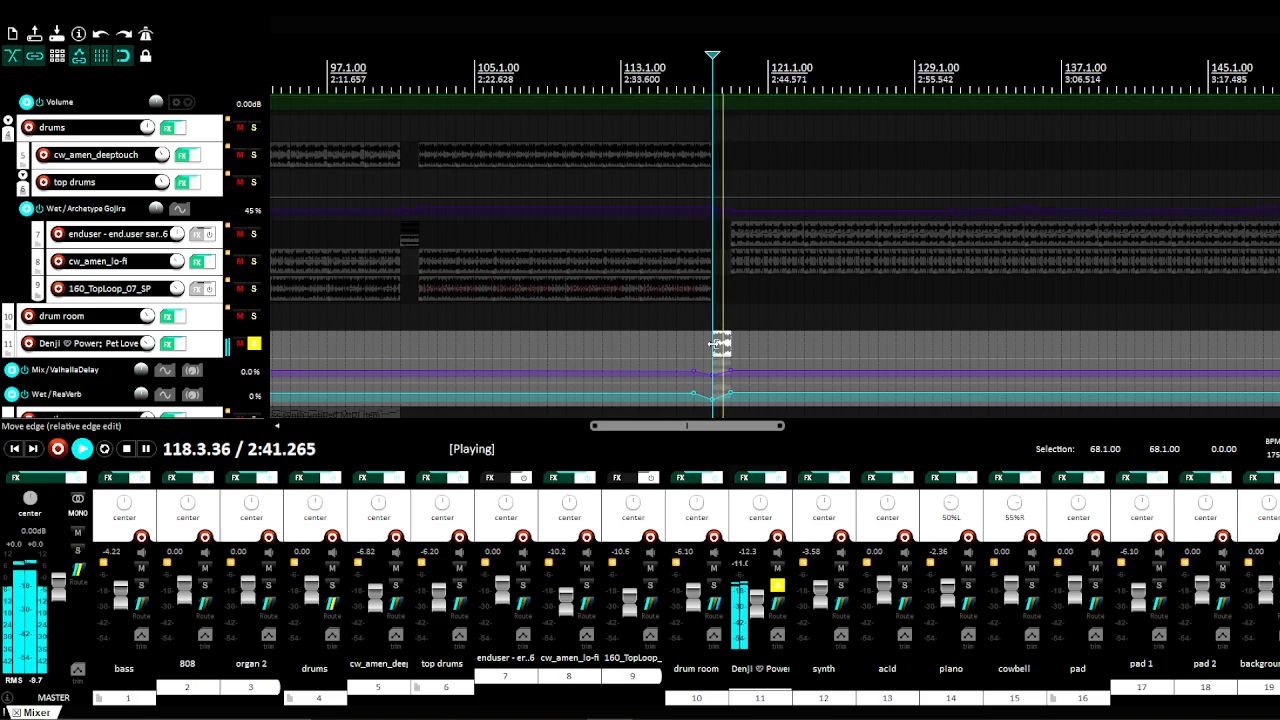
pyautogui.press('space')
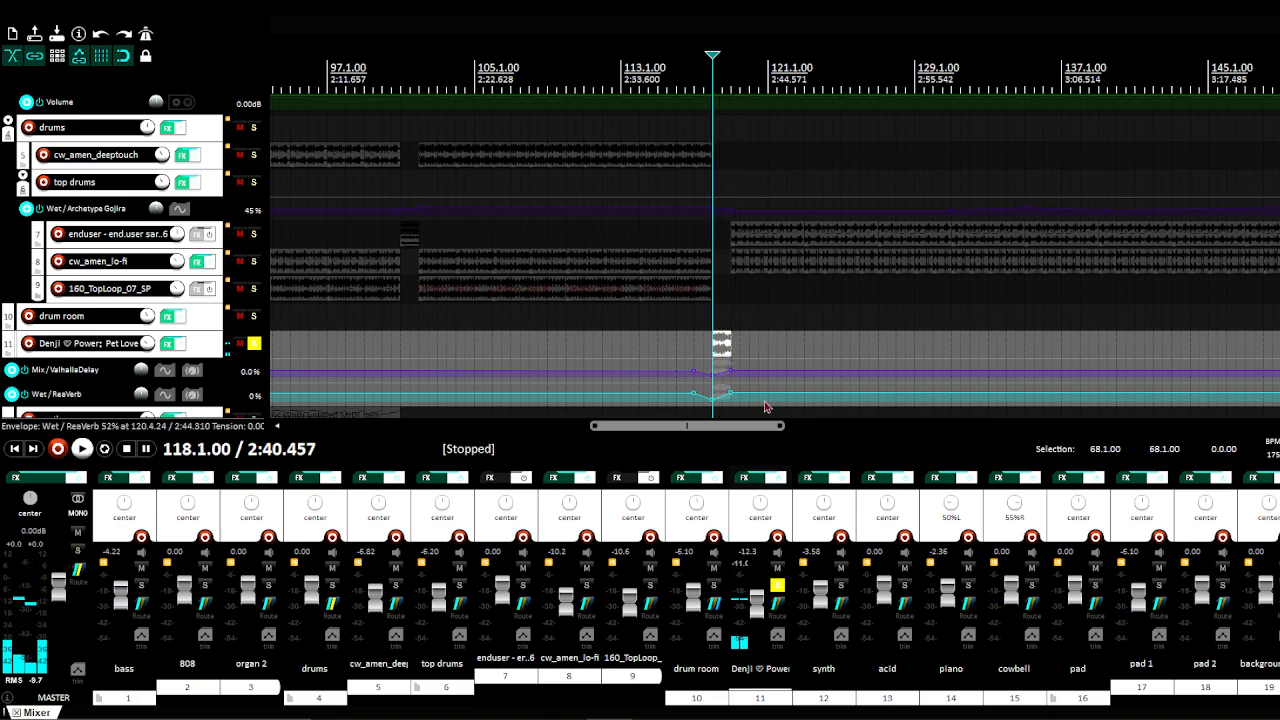
# Step: Play back the Denji track's sample clip from bar 151, and stop playback
pyautogui.moveTo(771, 428); pyautogui.dragTo(850, 436)
pyautogui.click(870, 344)
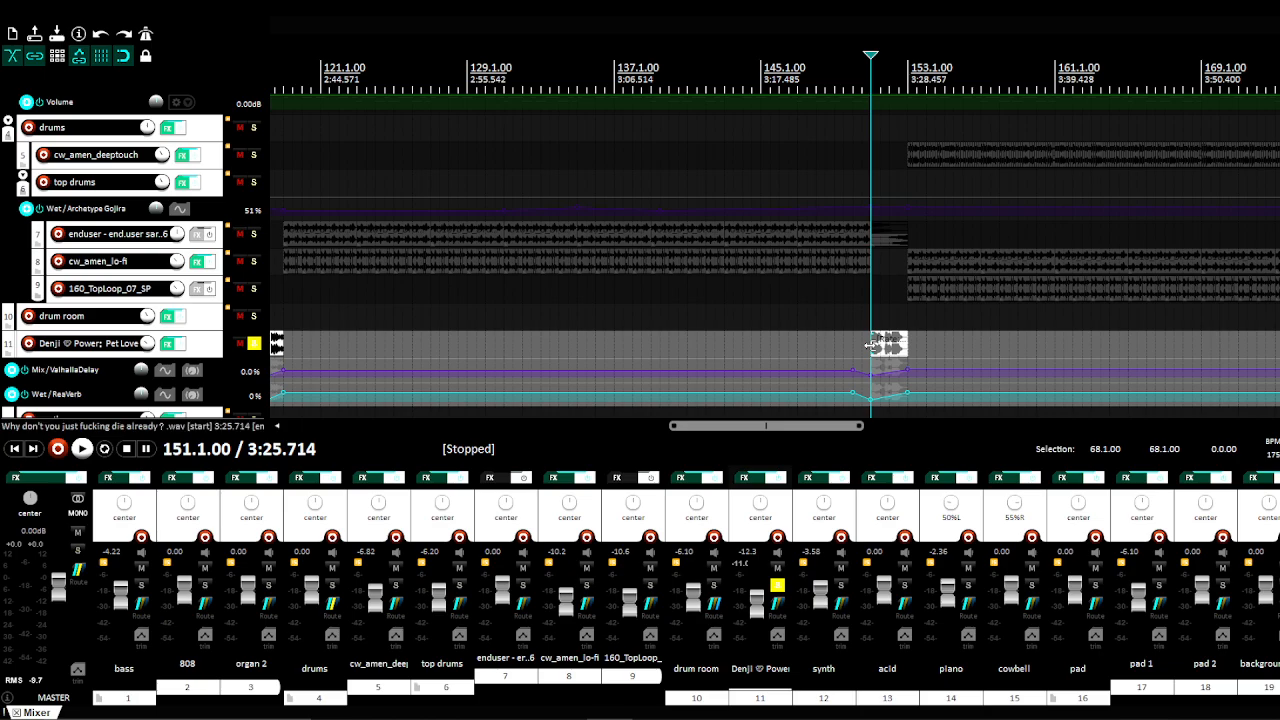
pyautogui.press('space')
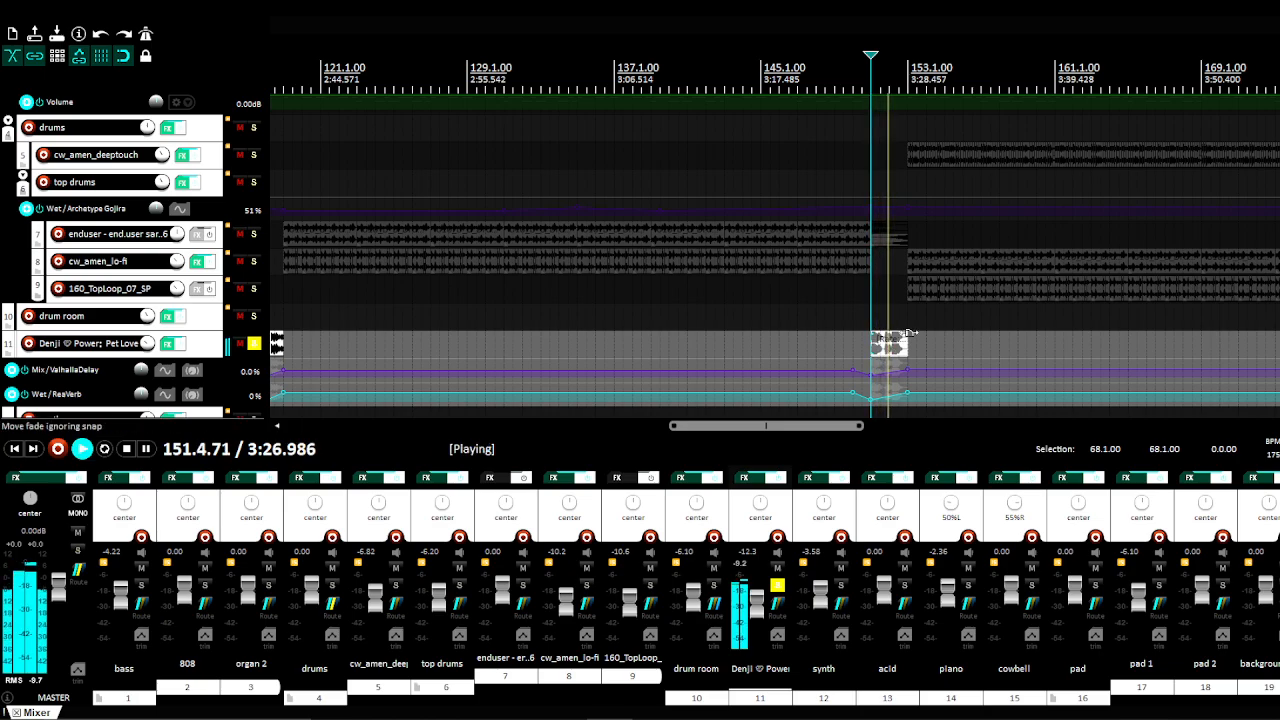
pyautogui.press('space')
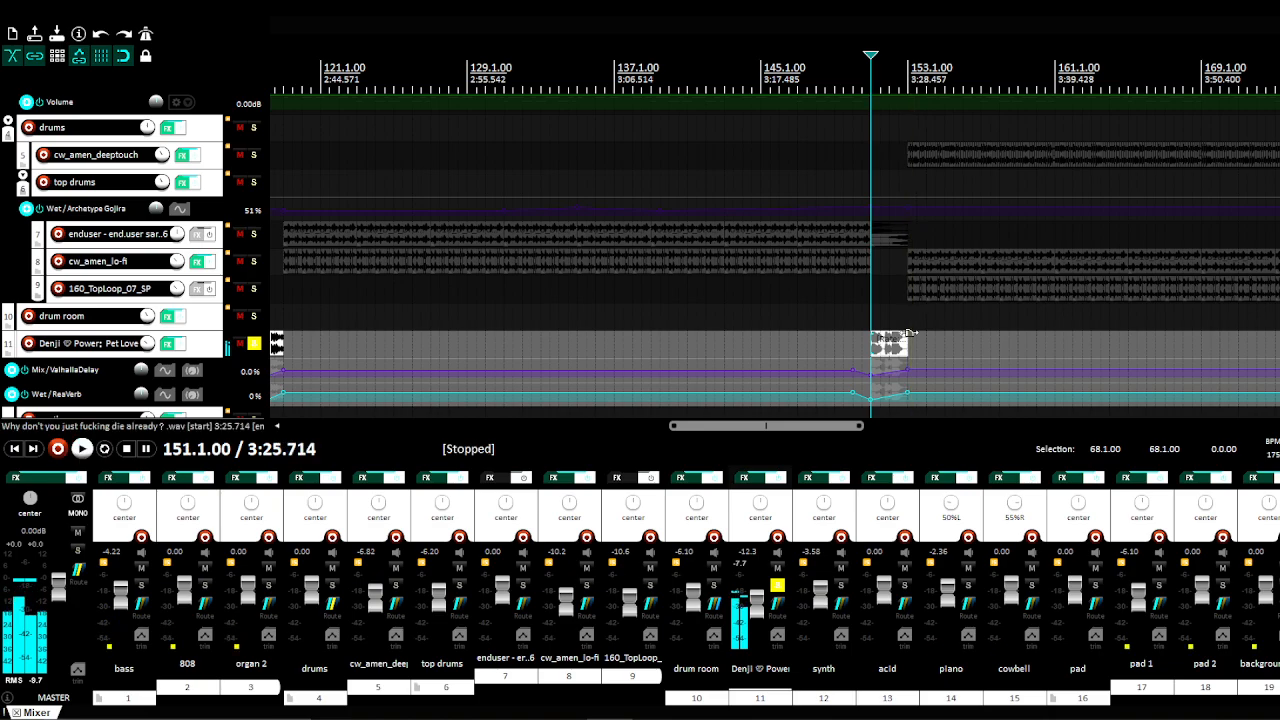
# Step: Open the Denji track's effects chain and review the ReaEQ, OTT and ValhallaDelay settings
pyautogui.click(748, 480)
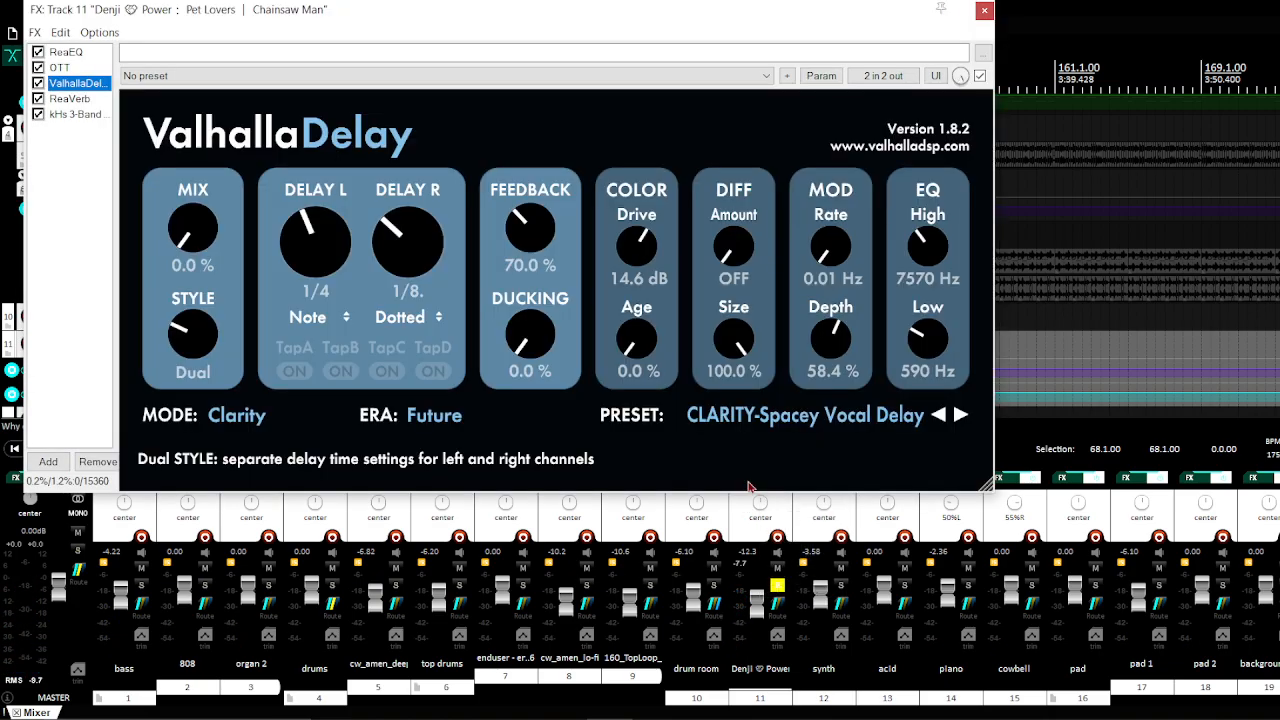
pyautogui.click(78, 54)
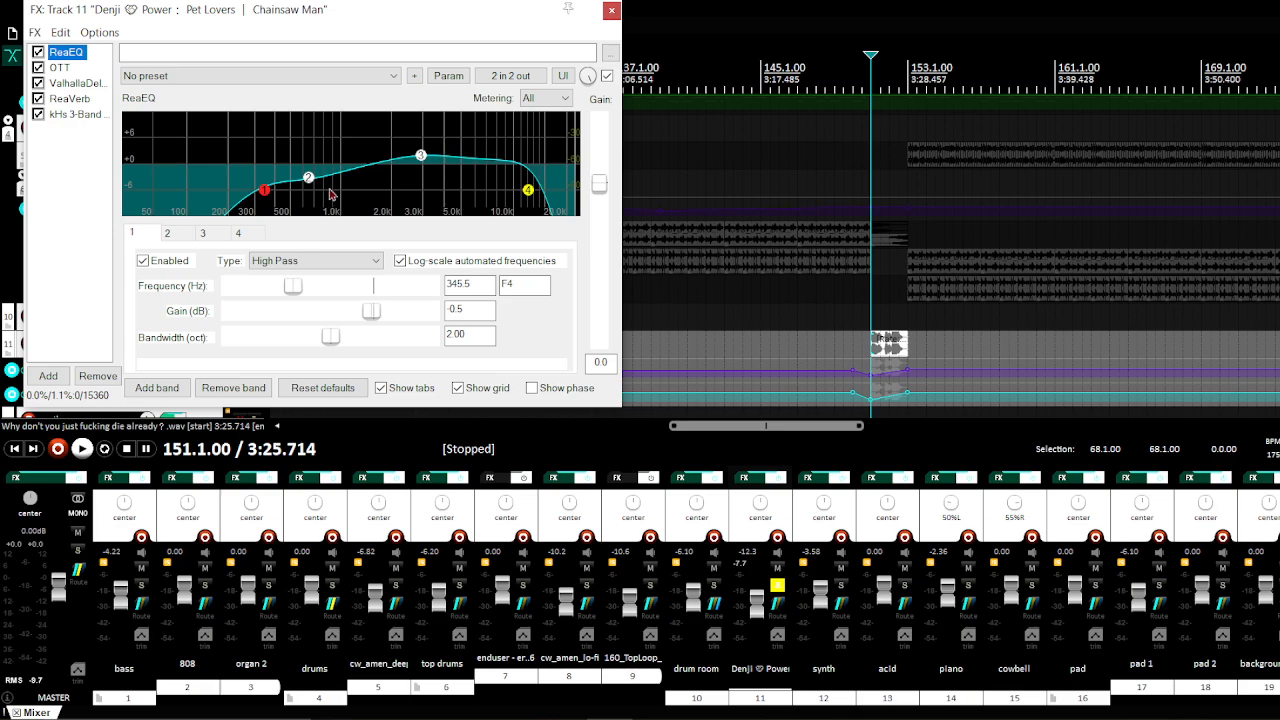
pyautogui.click(68, 72)
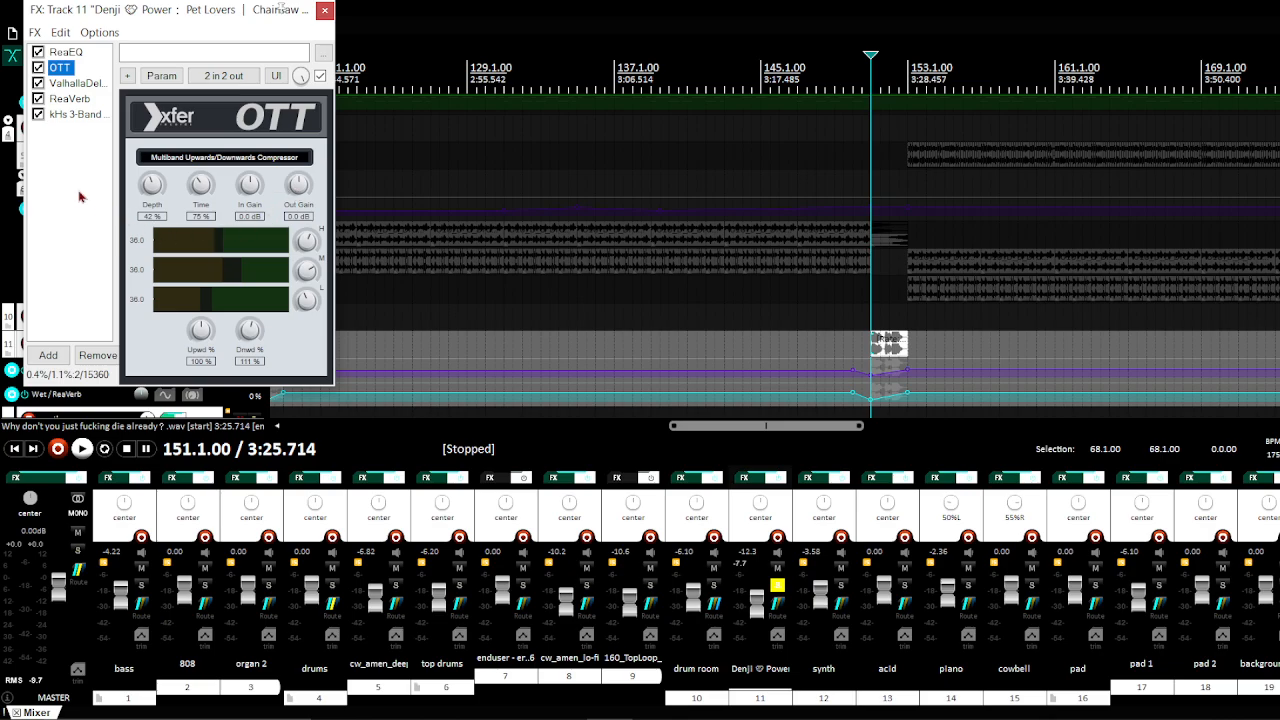
pyautogui.click(70, 84)
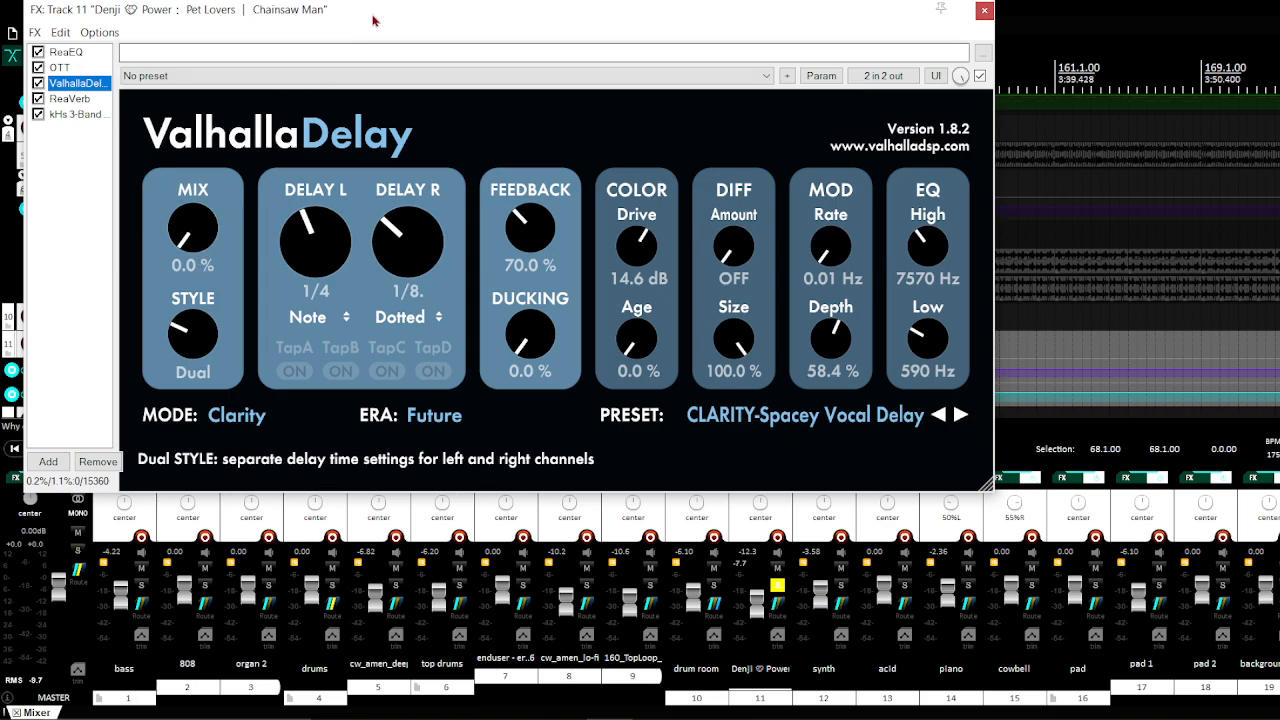
# Step: Move the effects window clear of the arrangement and place the edit cursor at bar 153 to check the automated ValhallaDelay mix
pyautogui.moveTo(372, 20); pyautogui.dragTo(535, 395)
pyautogui.click(908, 345)
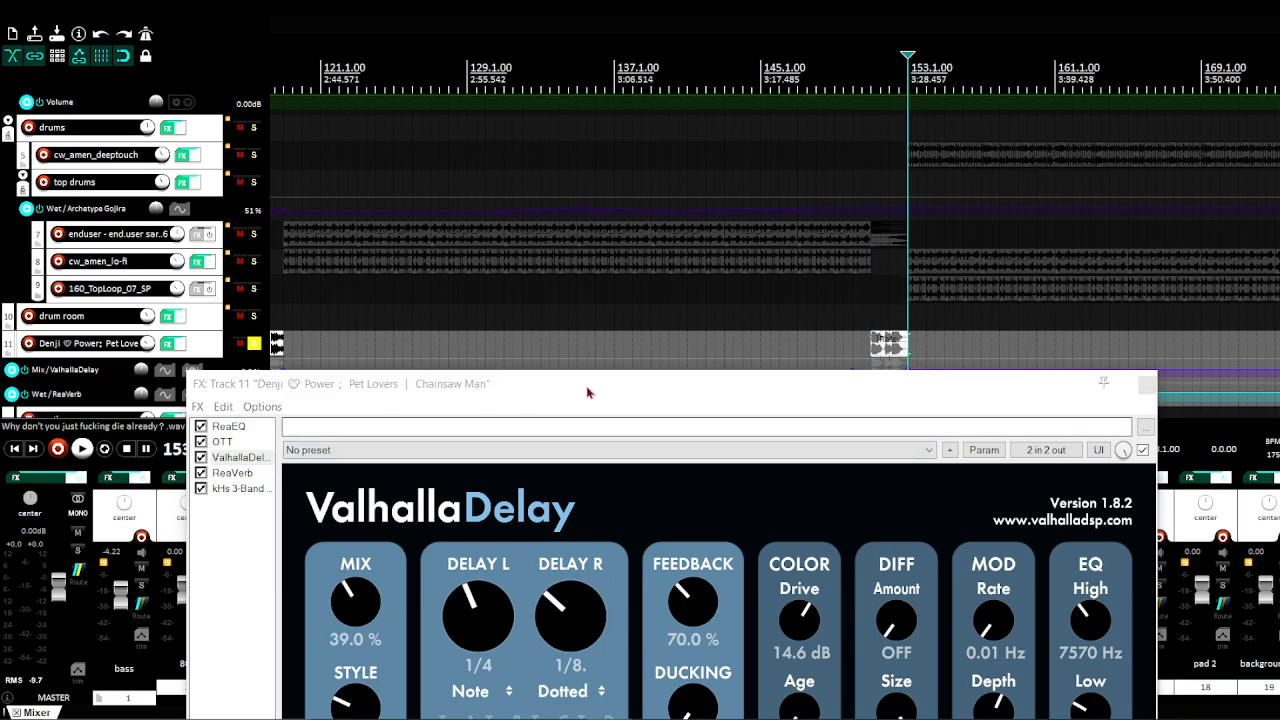
pyautogui.moveTo(587, 393); pyautogui.dragTo(597, 99)
# Step: Review the Denji track's ReaVerb and kHs 3-Band EQ settings, and close the effects window
pyautogui.click(254, 181)
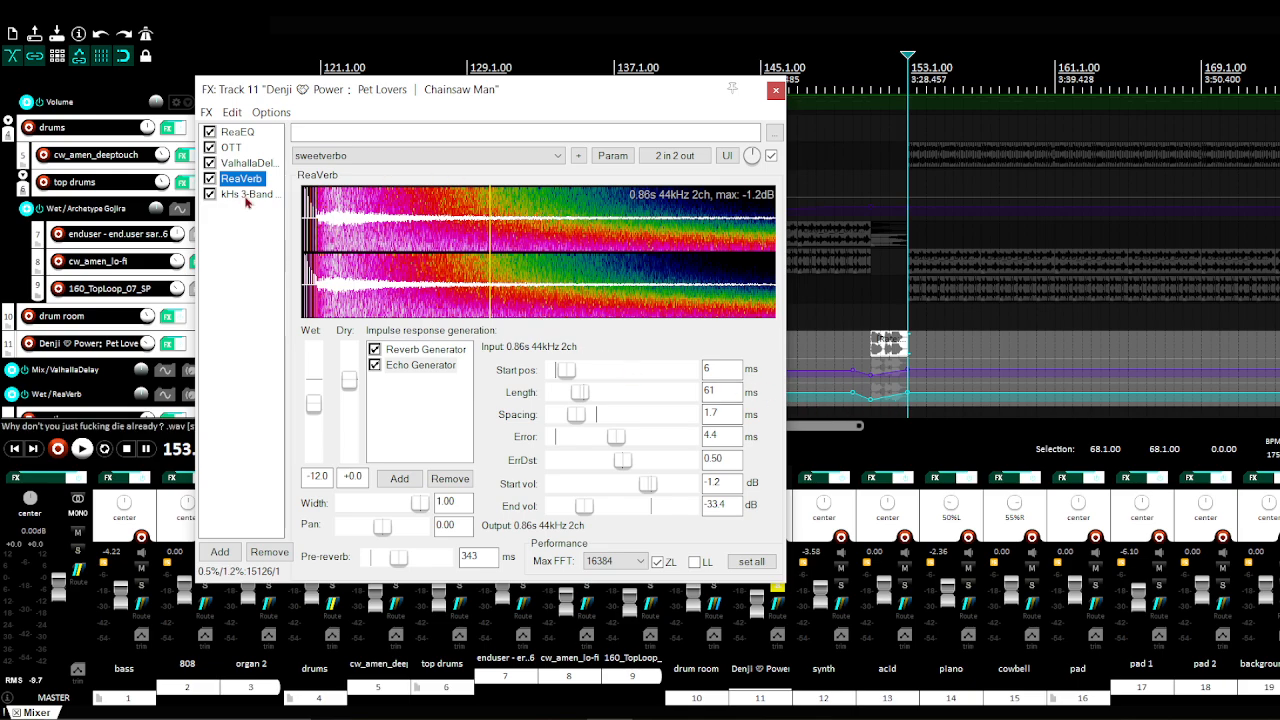
pyautogui.click(250, 196)
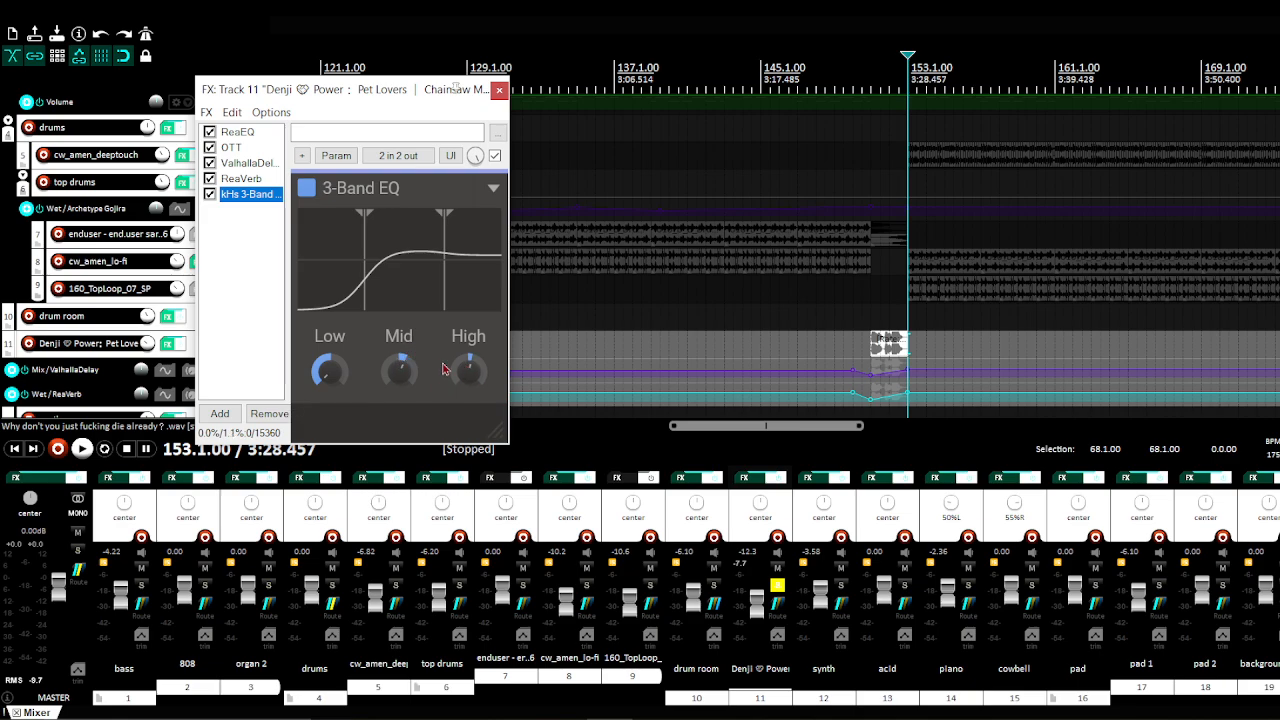
pyautogui.click(499, 91)
# Step: Clear the solo on the Denji track, select and solo the synth track, and place the edit cursor at bar 68
pyautogui.moveTo(780, 432); pyautogui.dragTo(536, 480)
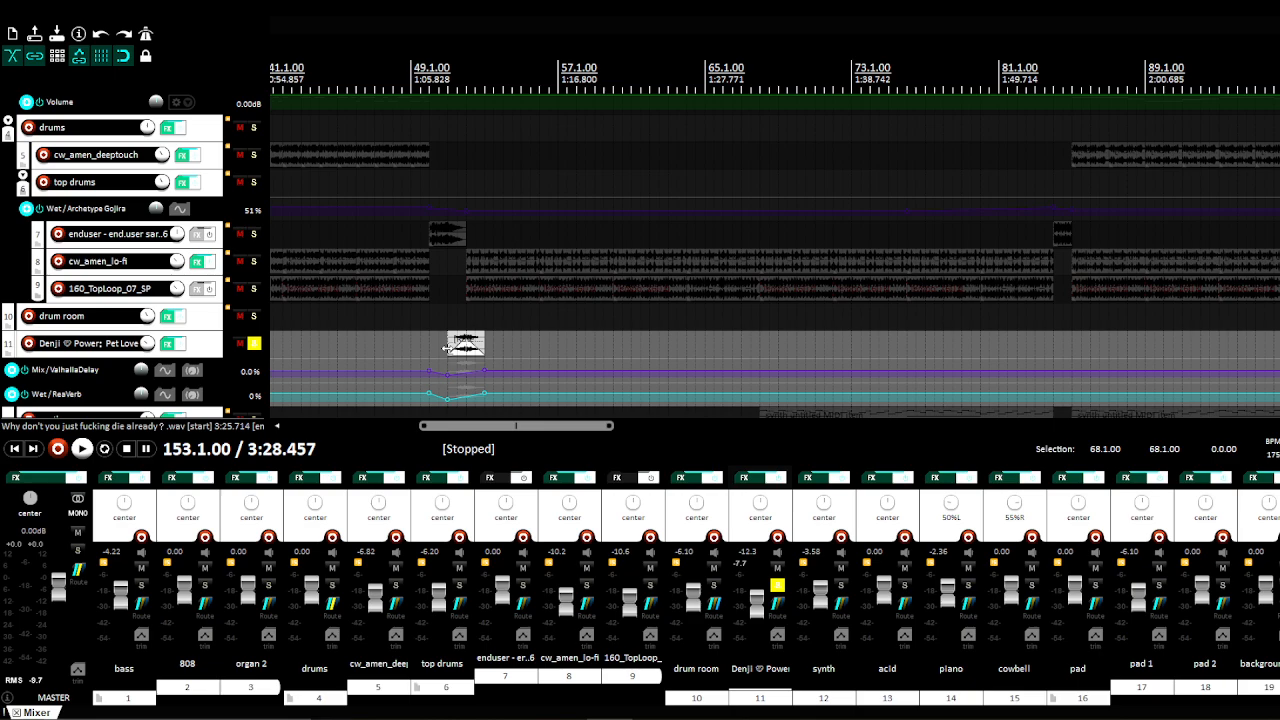
pyautogui.click(778, 587)
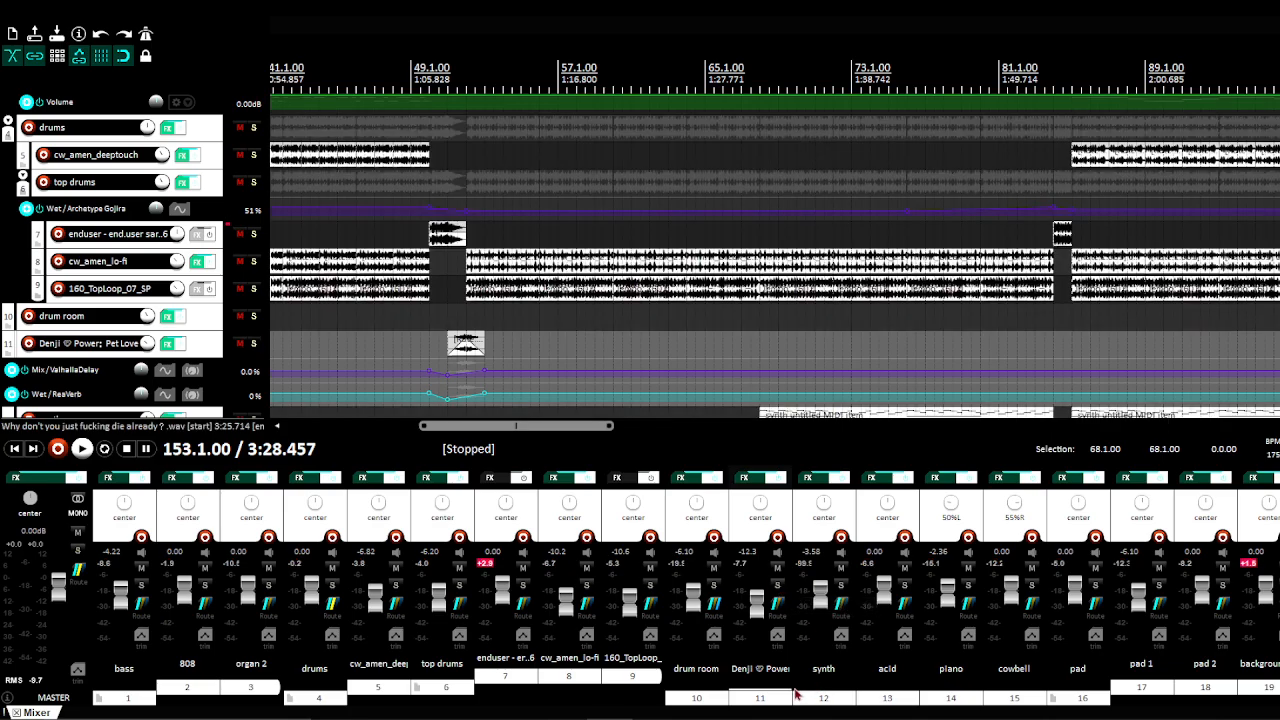
pyautogui.click(830, 699)
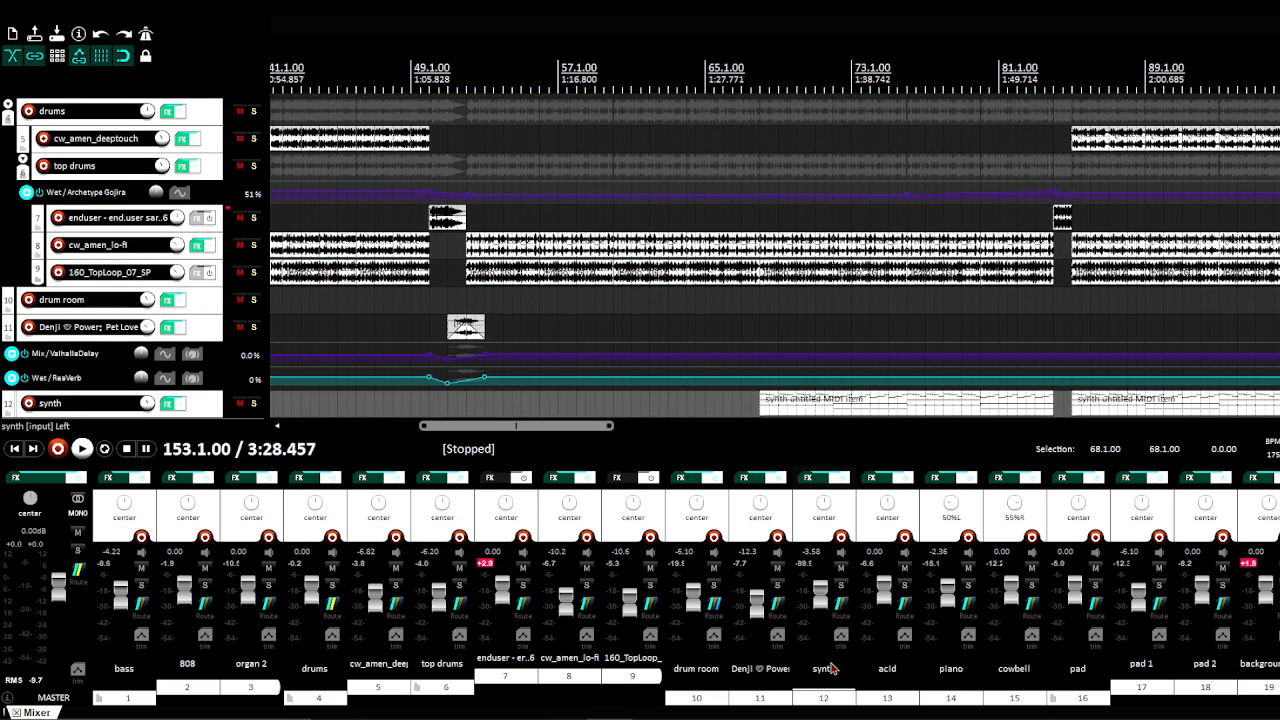
pyautogui.click(841, 586)
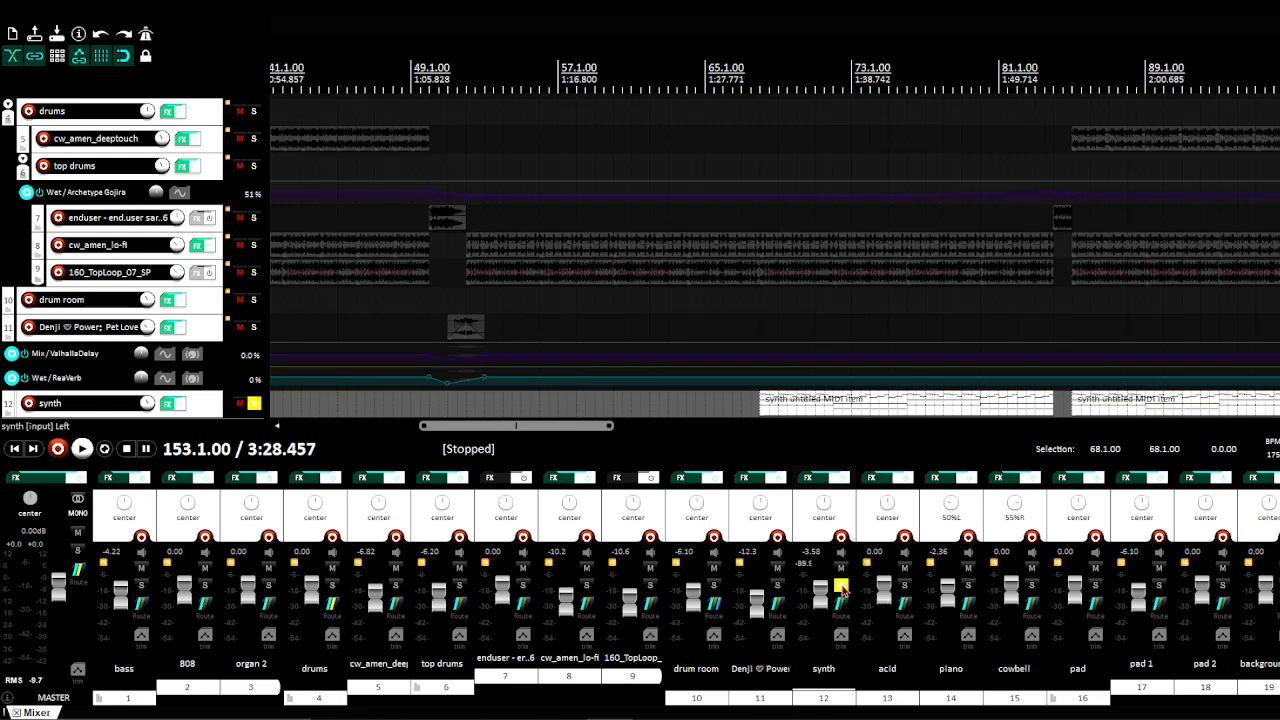
pyautogui.moveTo(582, 427); pyautogui.dragTo(607, 430)
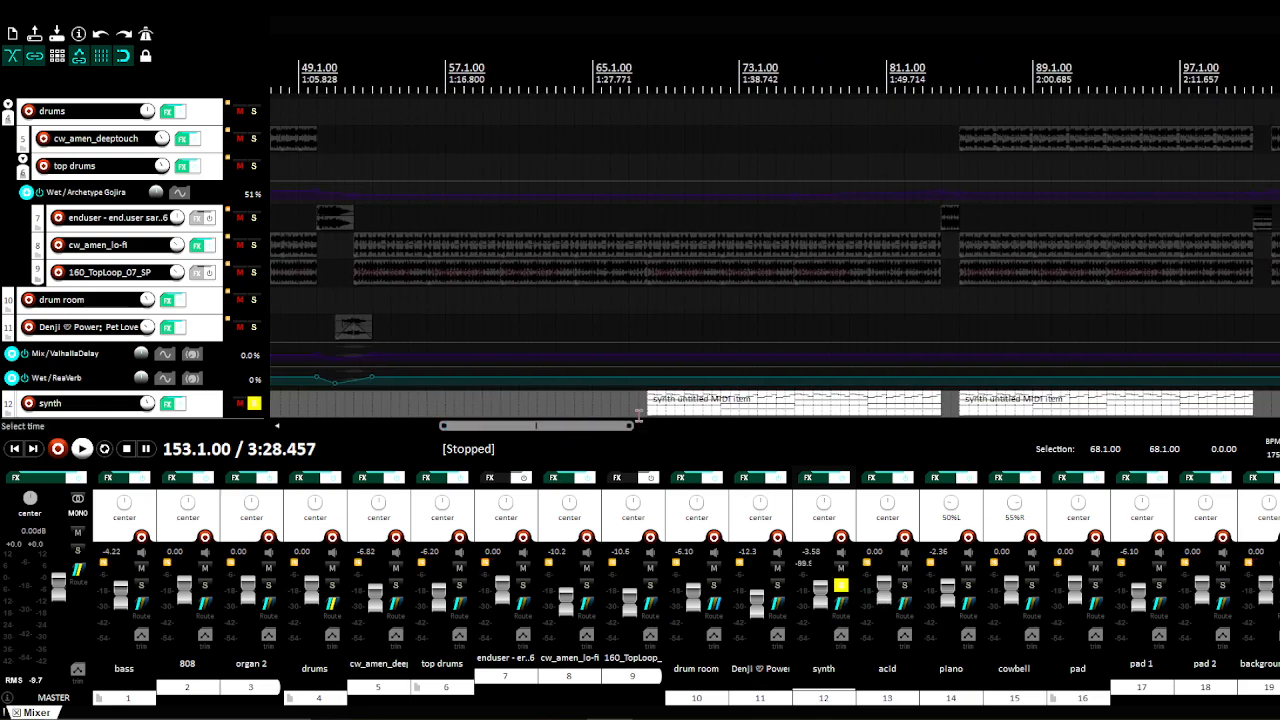
pyautogui.click(700, 404)
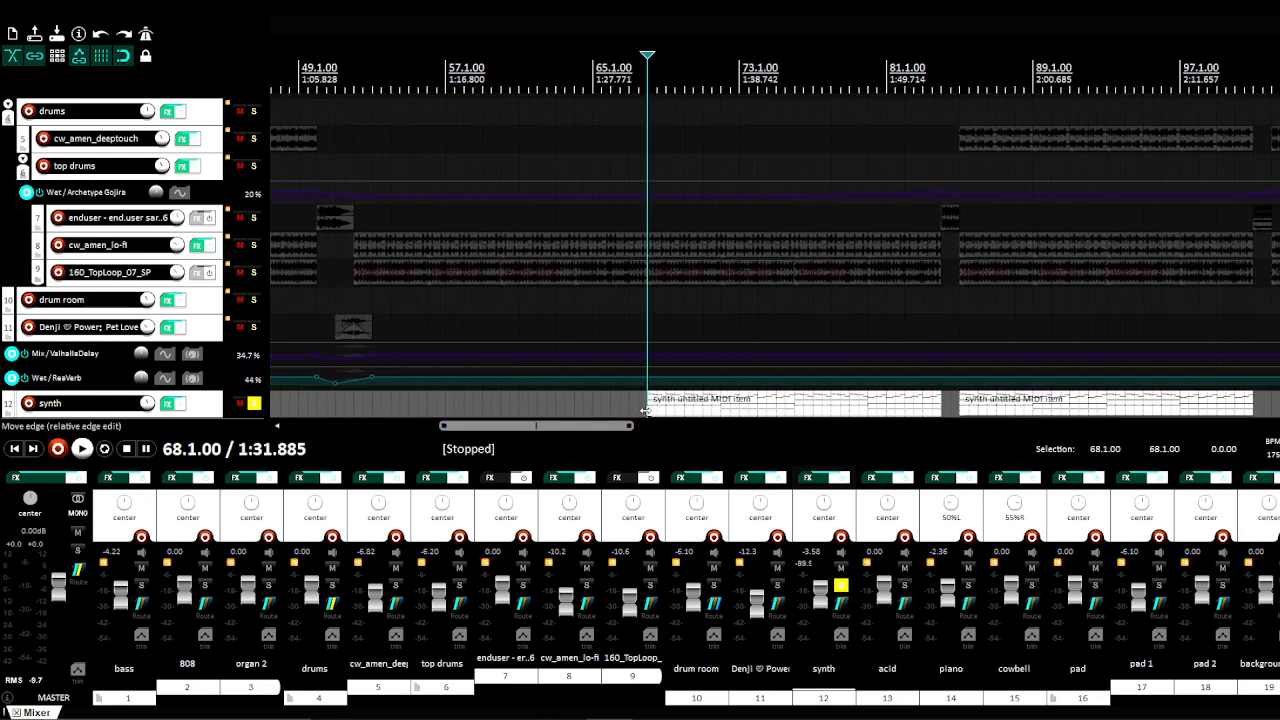
# Step: Open the synth track's effects chain, review Surge XT, ValhallaDelay, ValhallaShimmer, PanCake2 and ReaEQ, and close the window
pyautogui.click(170, 403)
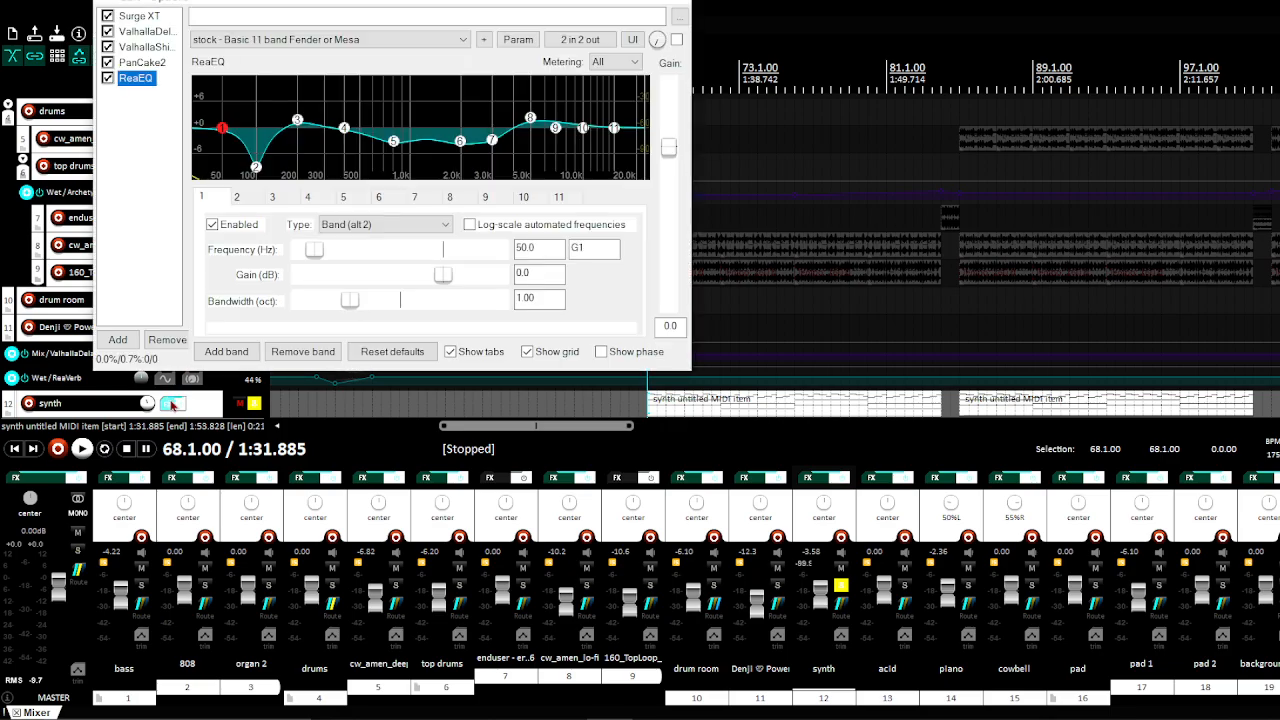
pyautogui.click(168, 17)
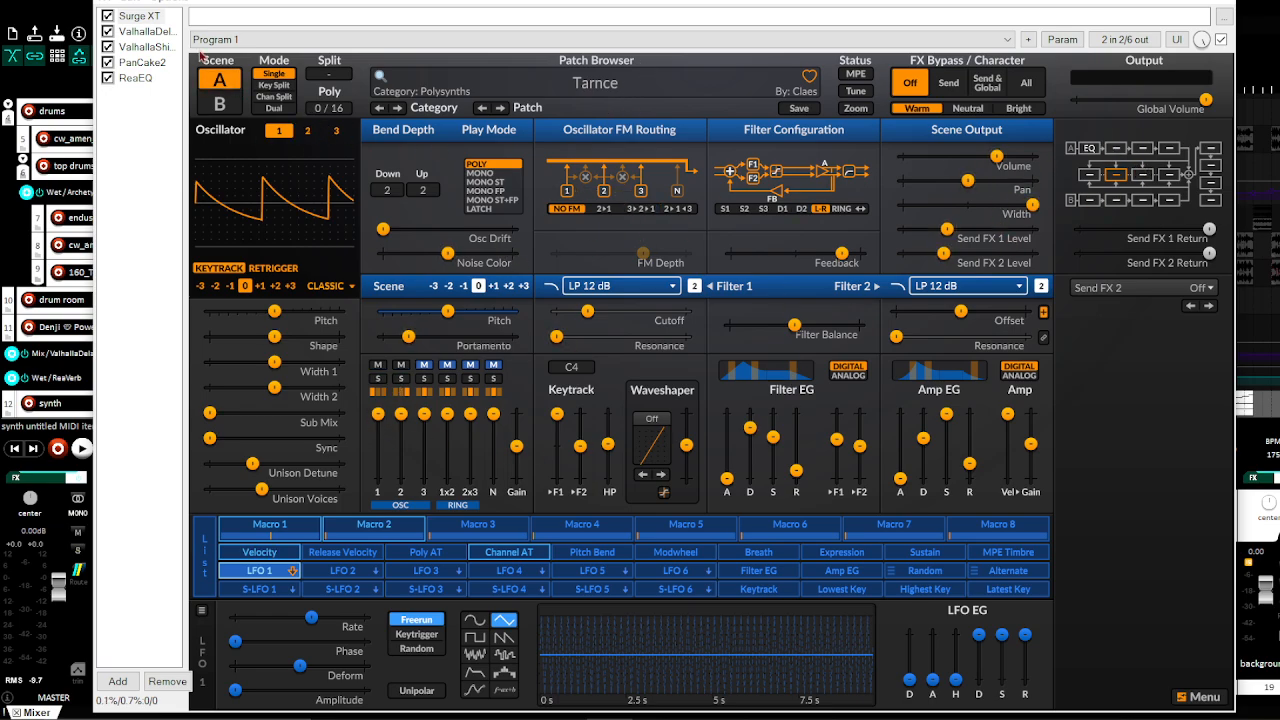
pyautogui.click(146, 33)
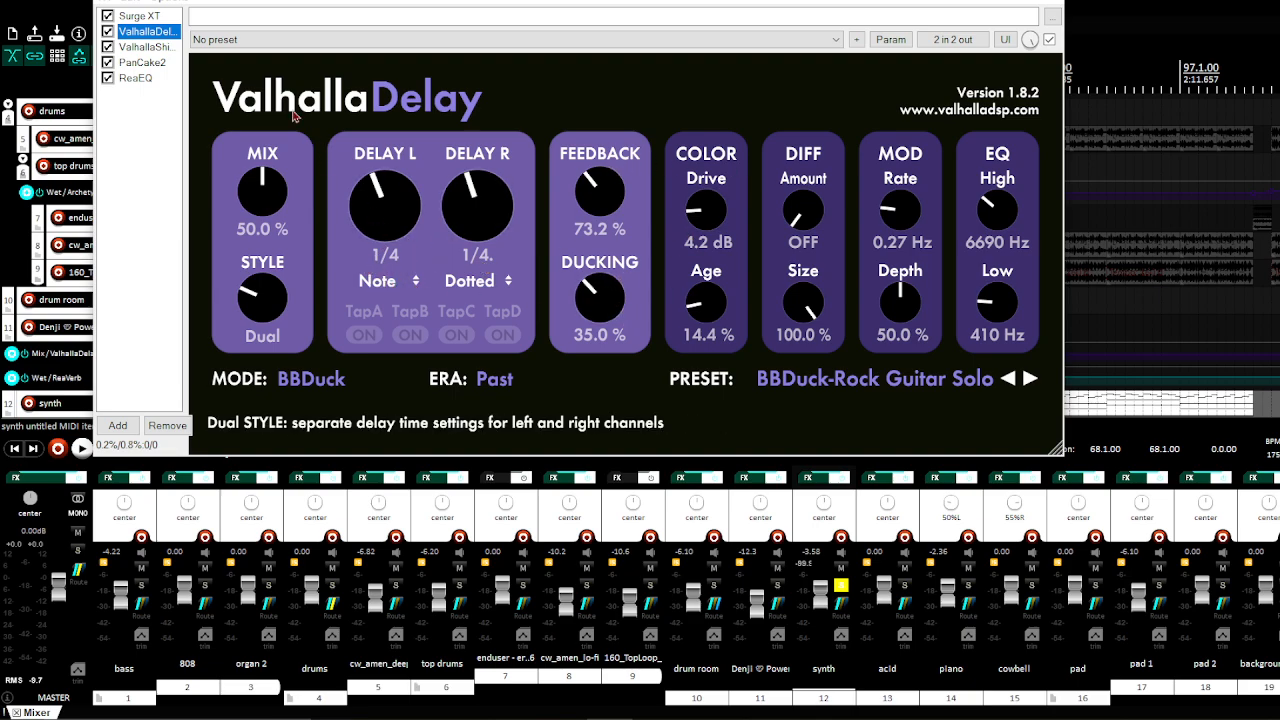
pyautogui.click(146, 47)
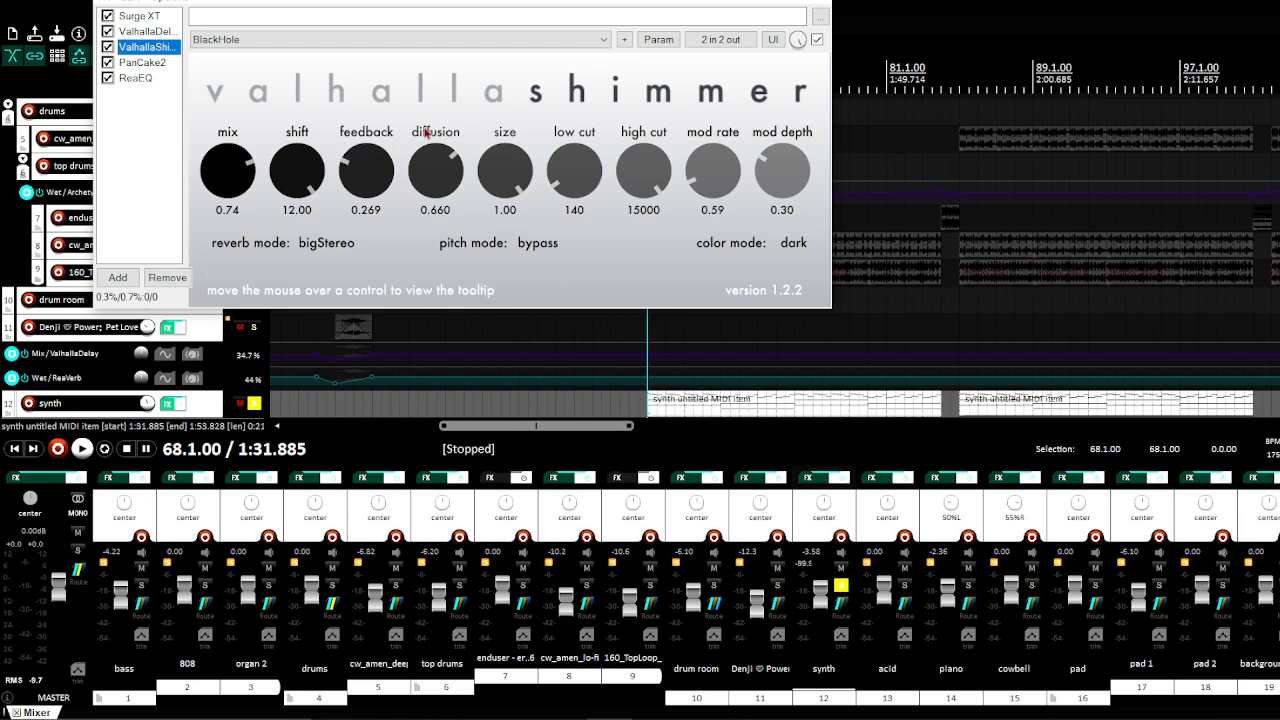
pyautogui.click(142, 63)
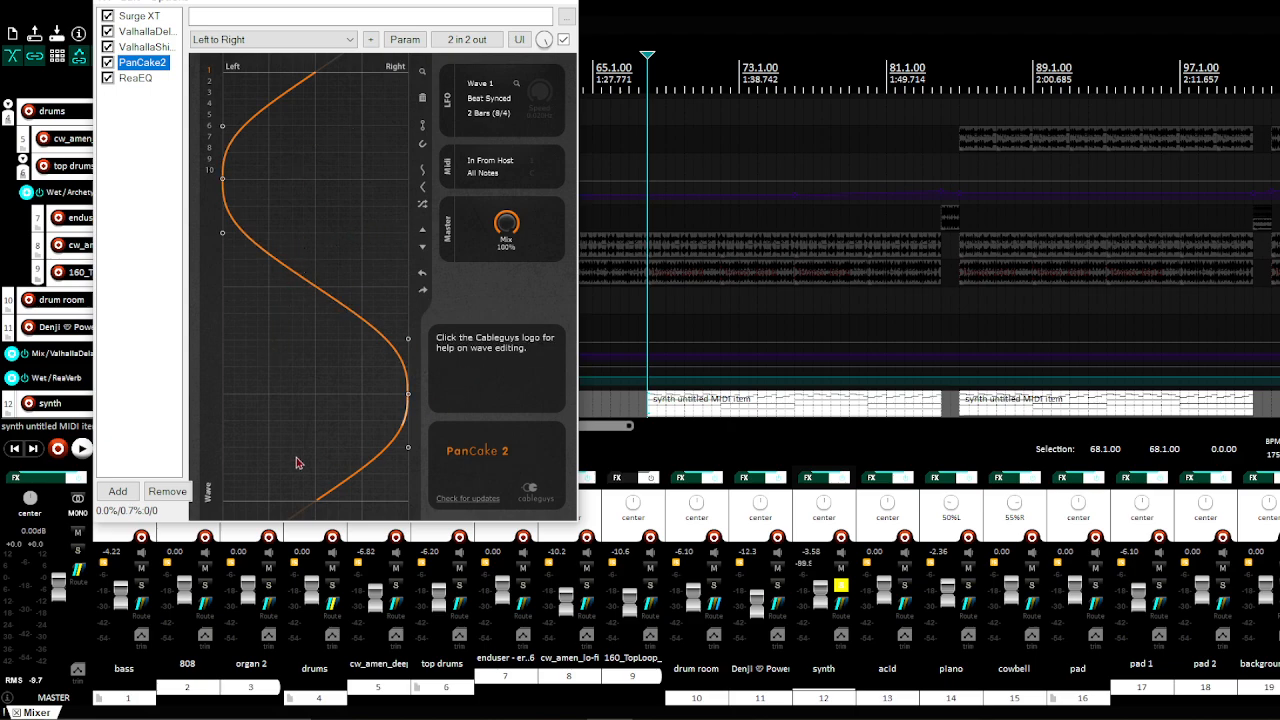
pyautogui.click(140, 79)
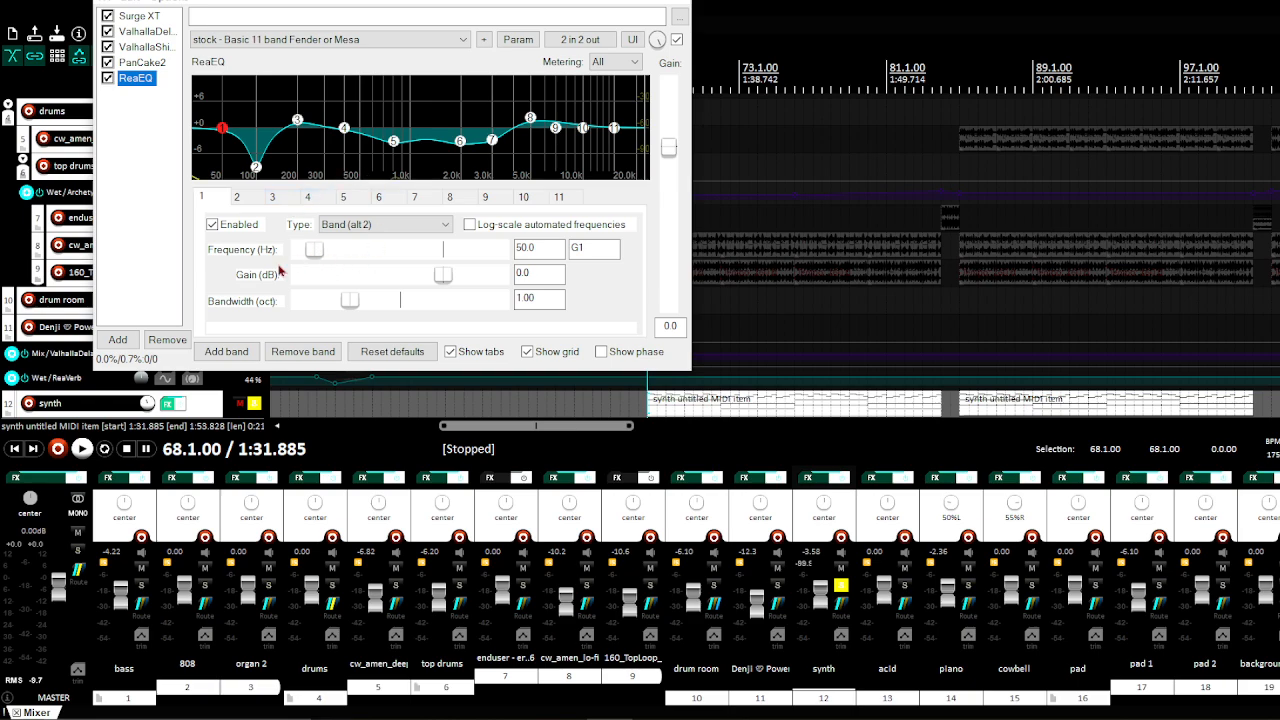
pyautogui.press('Escape')
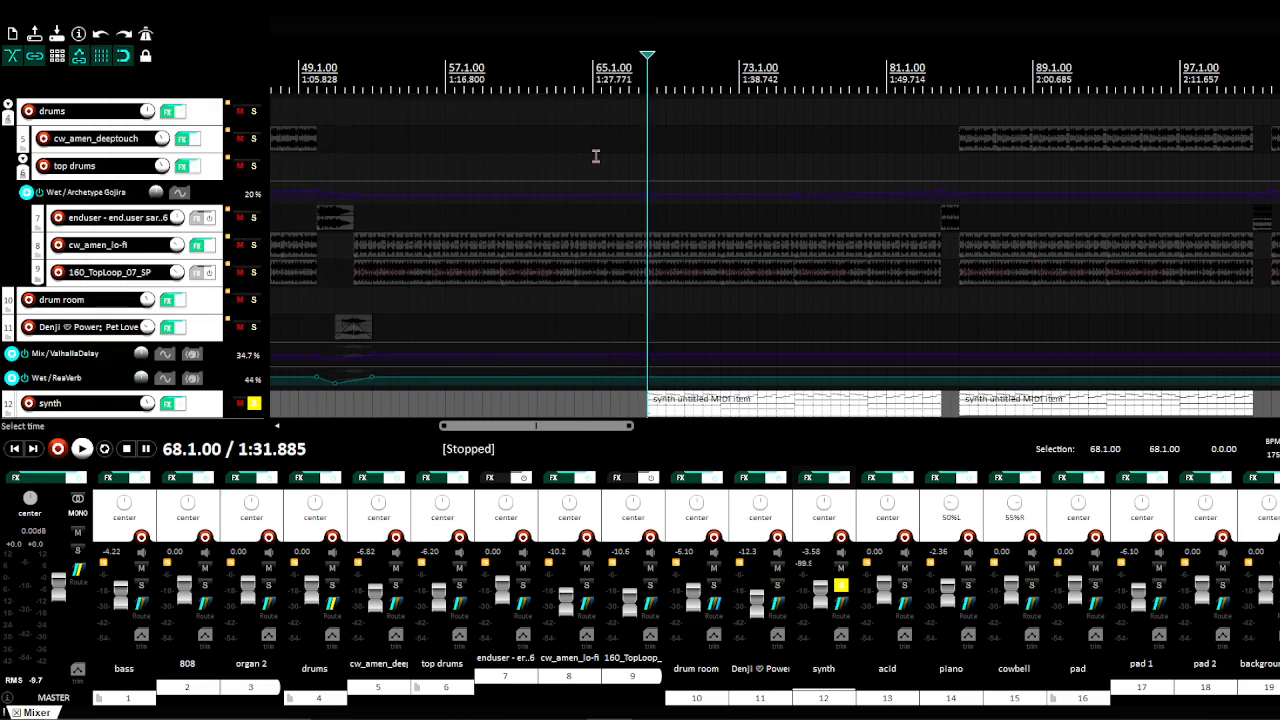
# Step: Play the soloed synth track from bar 68 and stop playback after a short listen
pyautogui.press('space')
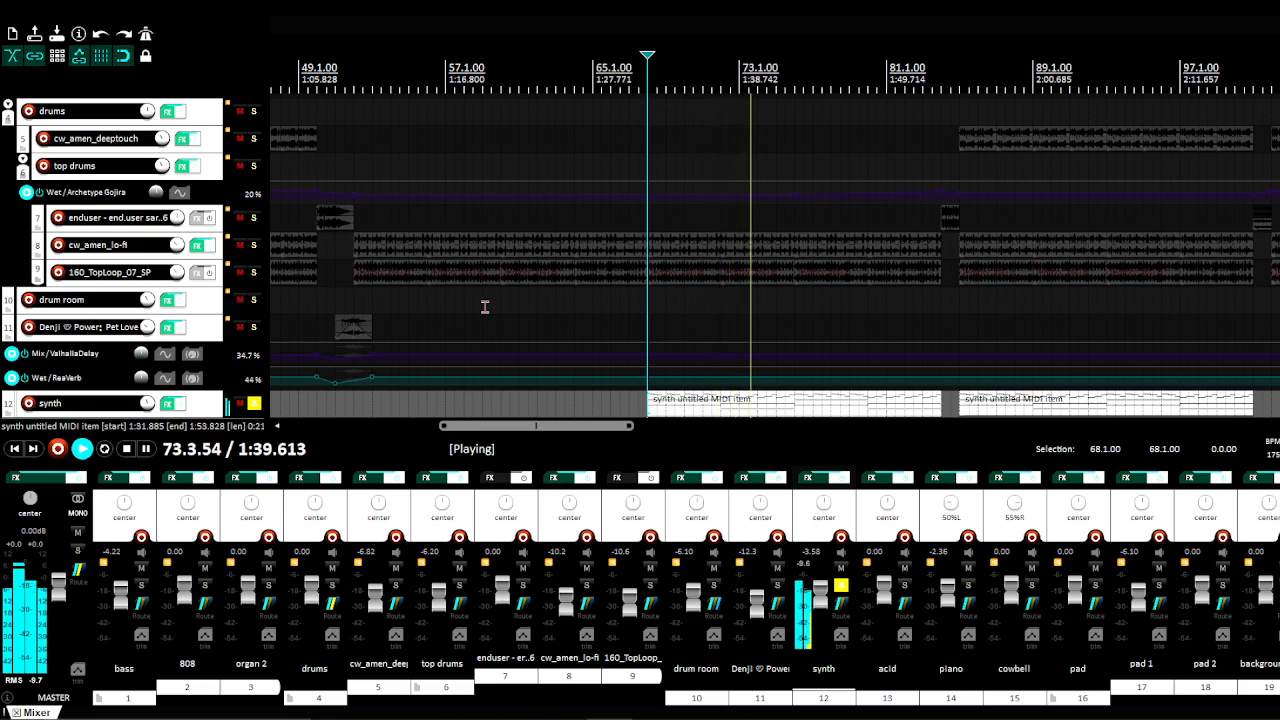
pyautogui.press('space')
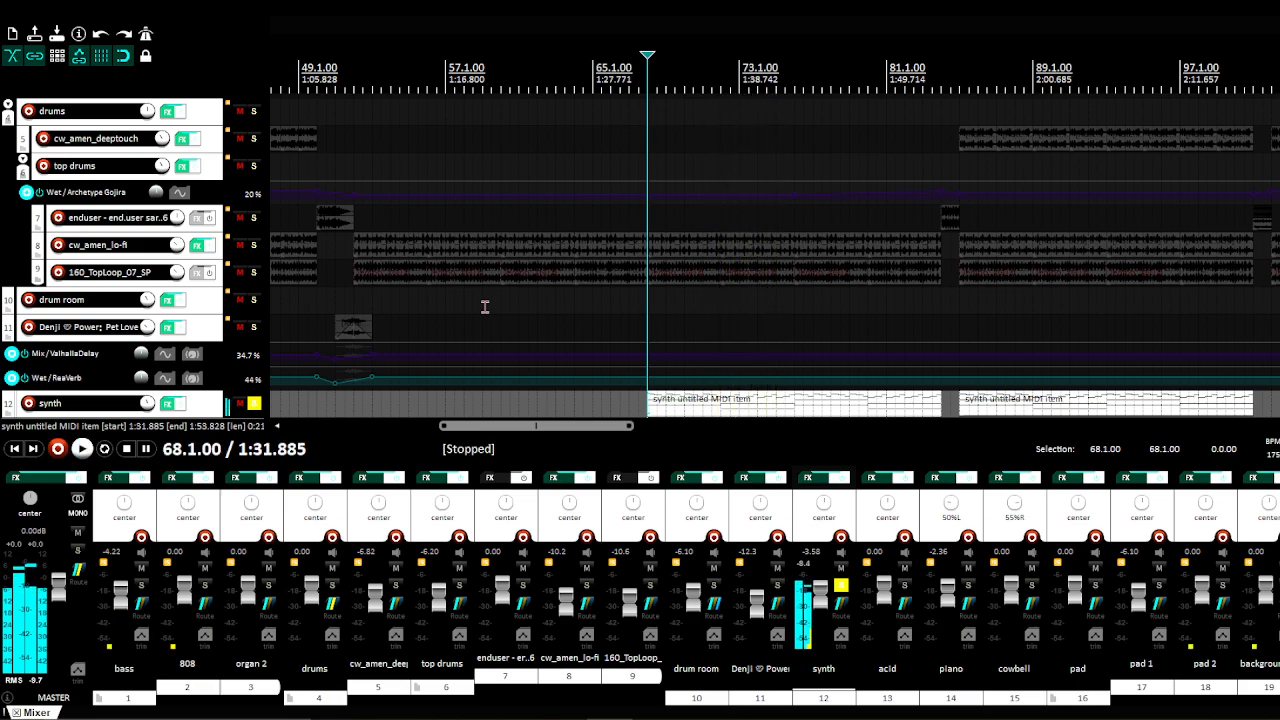
pyautogui.scroll(-2, 3, 250)
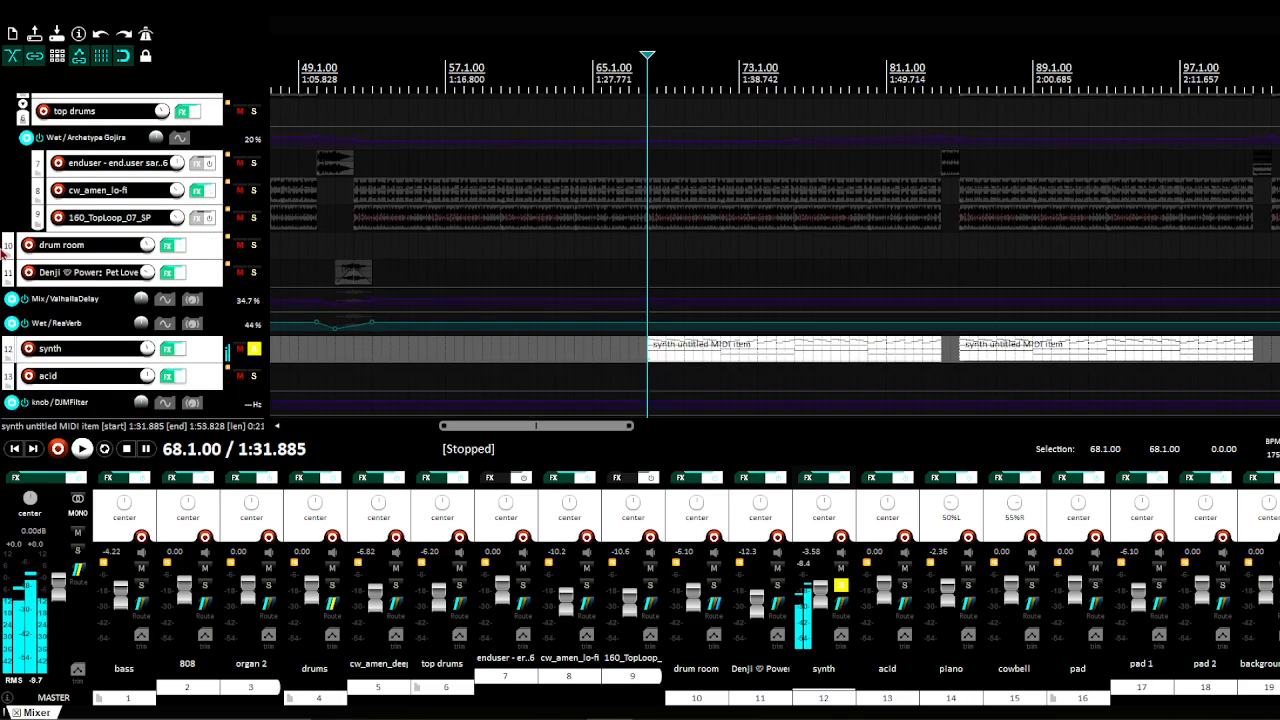
pyautogui.scroll(-1, 5, 345)
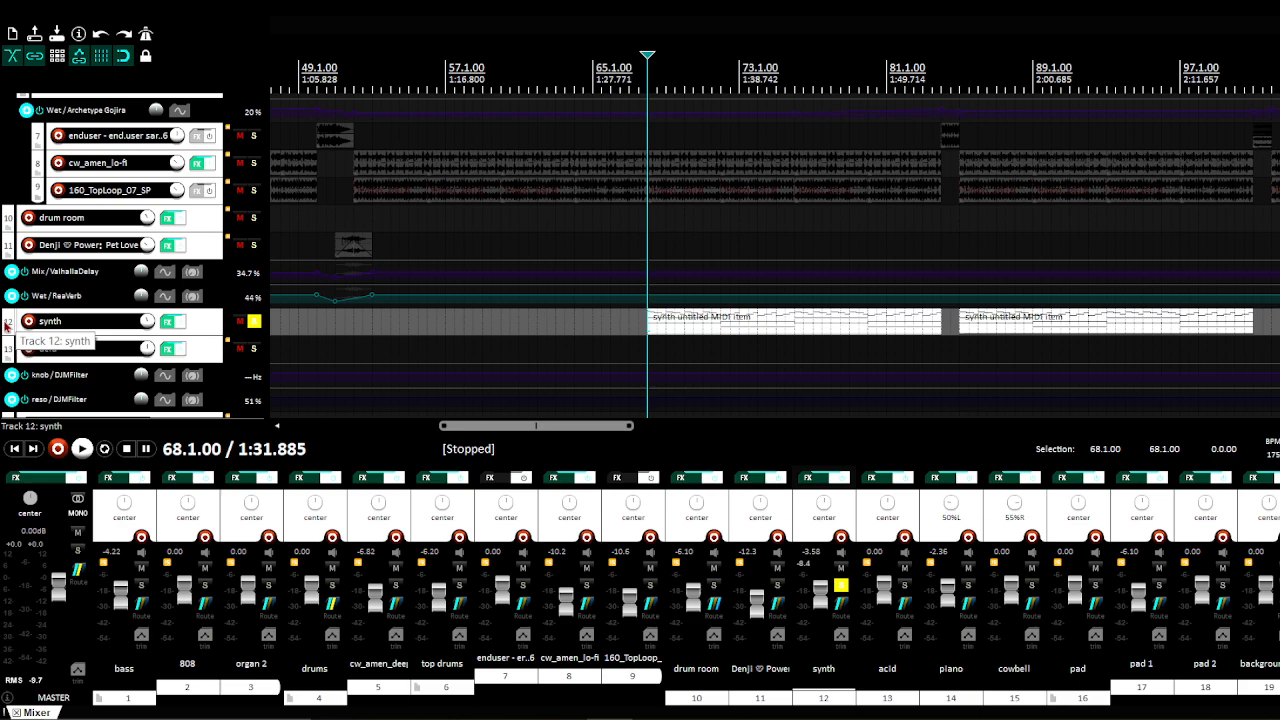
# Step: Clear the solo on the synth track, select and solo the acid track, and place the edit cursor at bar 153
pyautogui.click(841, 589)
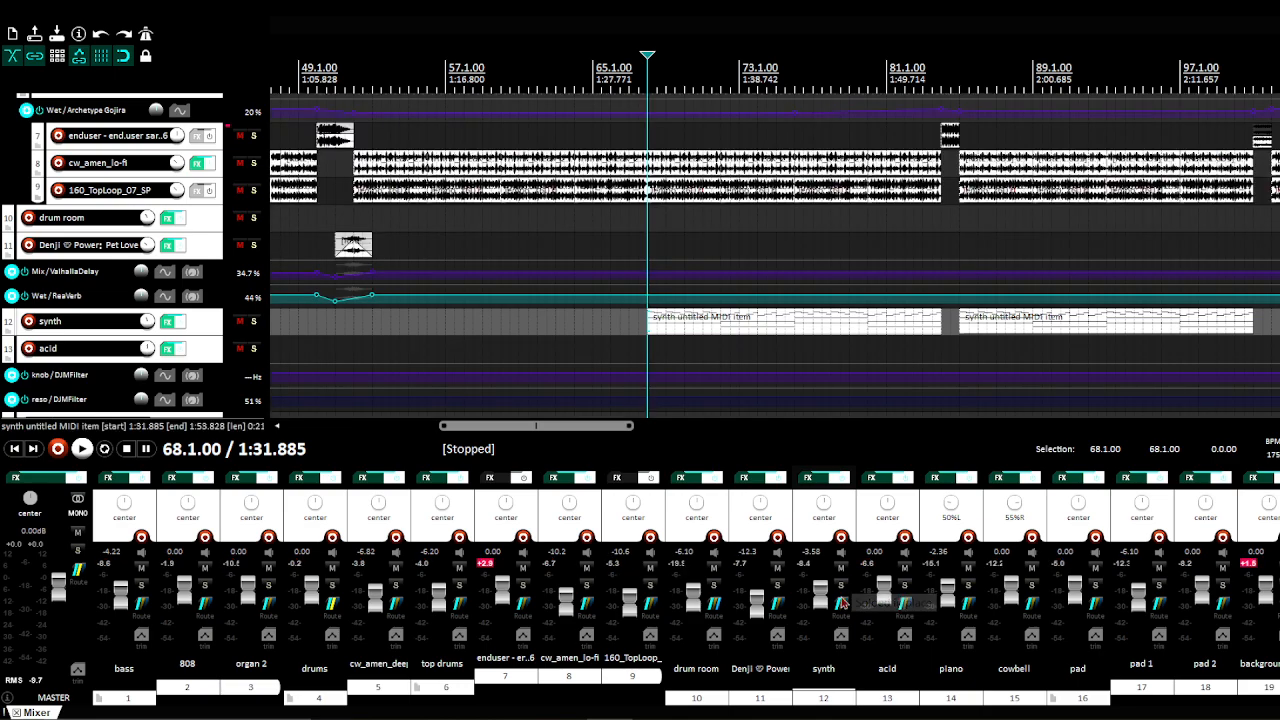
pyautogui.click(889, 697)
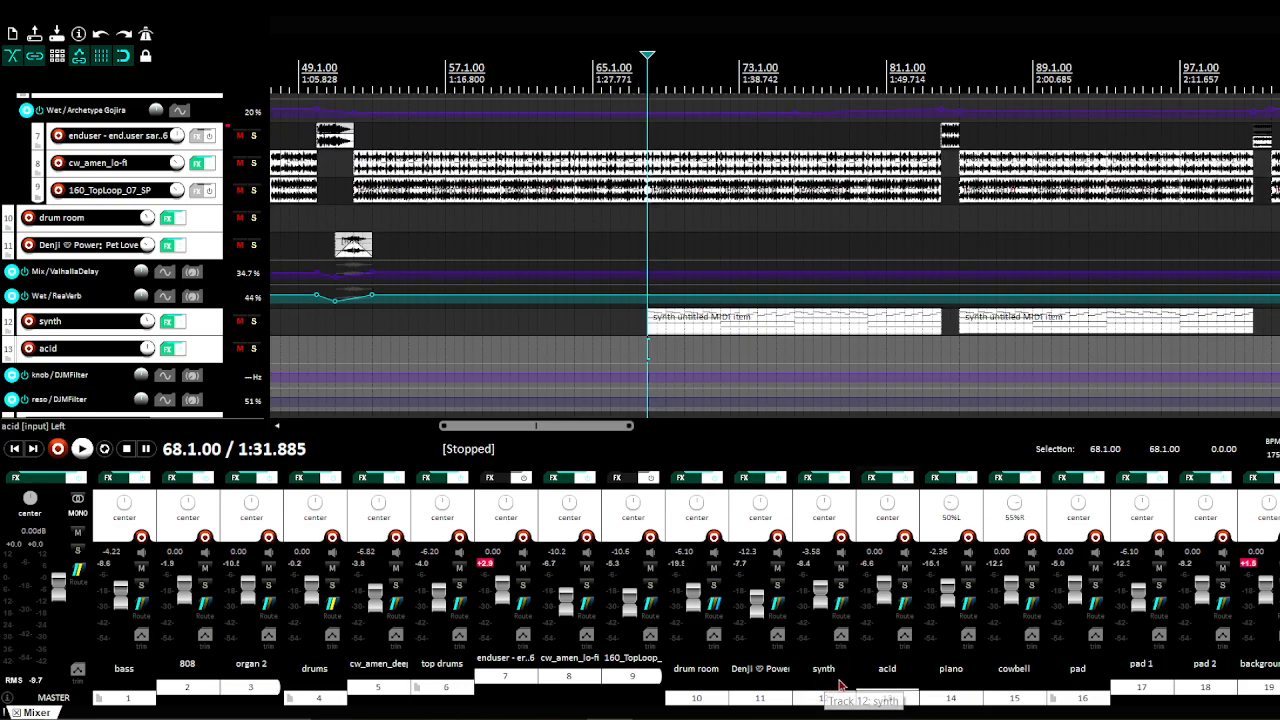
pyautogui.click(905, 587)
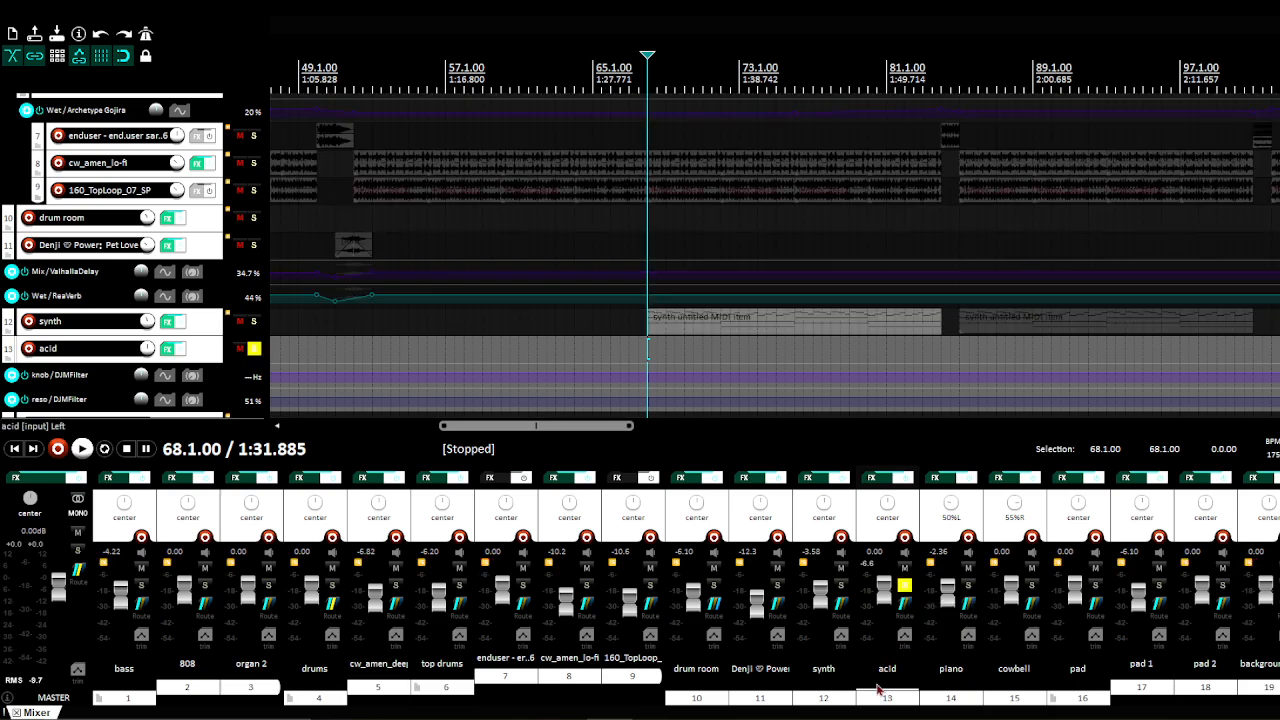
pyautogui.moveTo(550, 426); pyautogui.dragTo(826, 487)
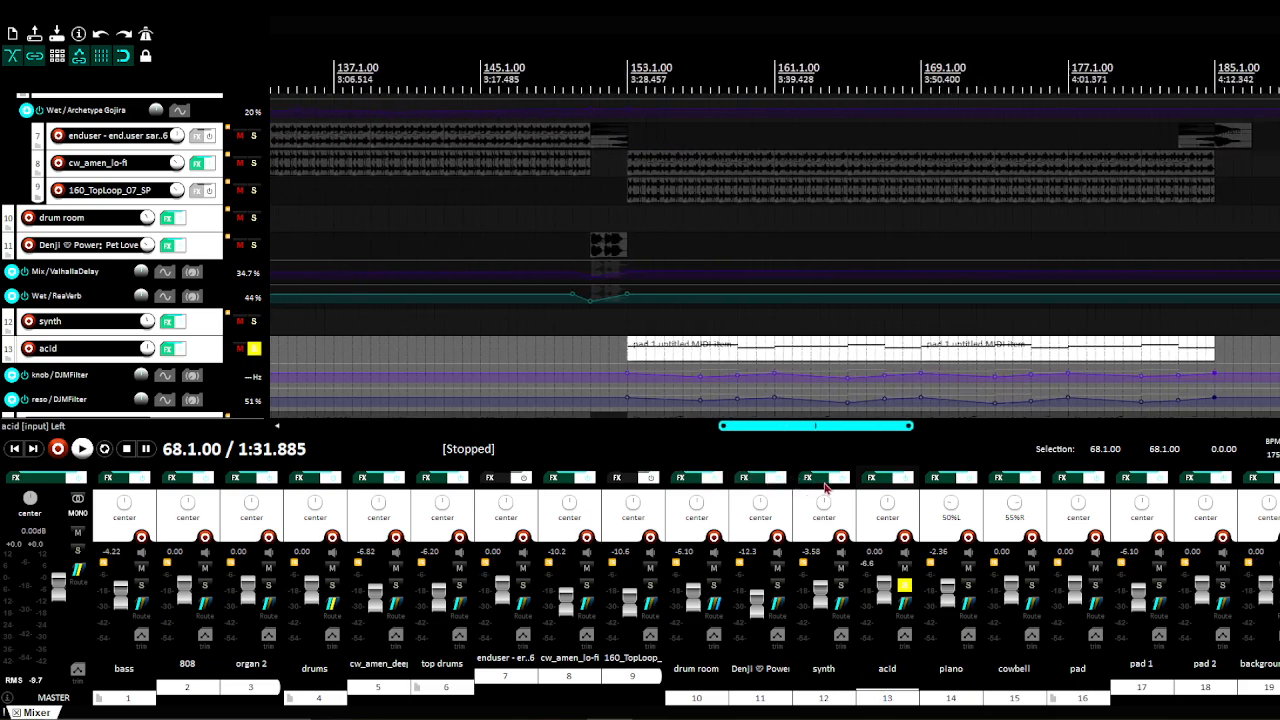
pyautogui.click(629, 347)
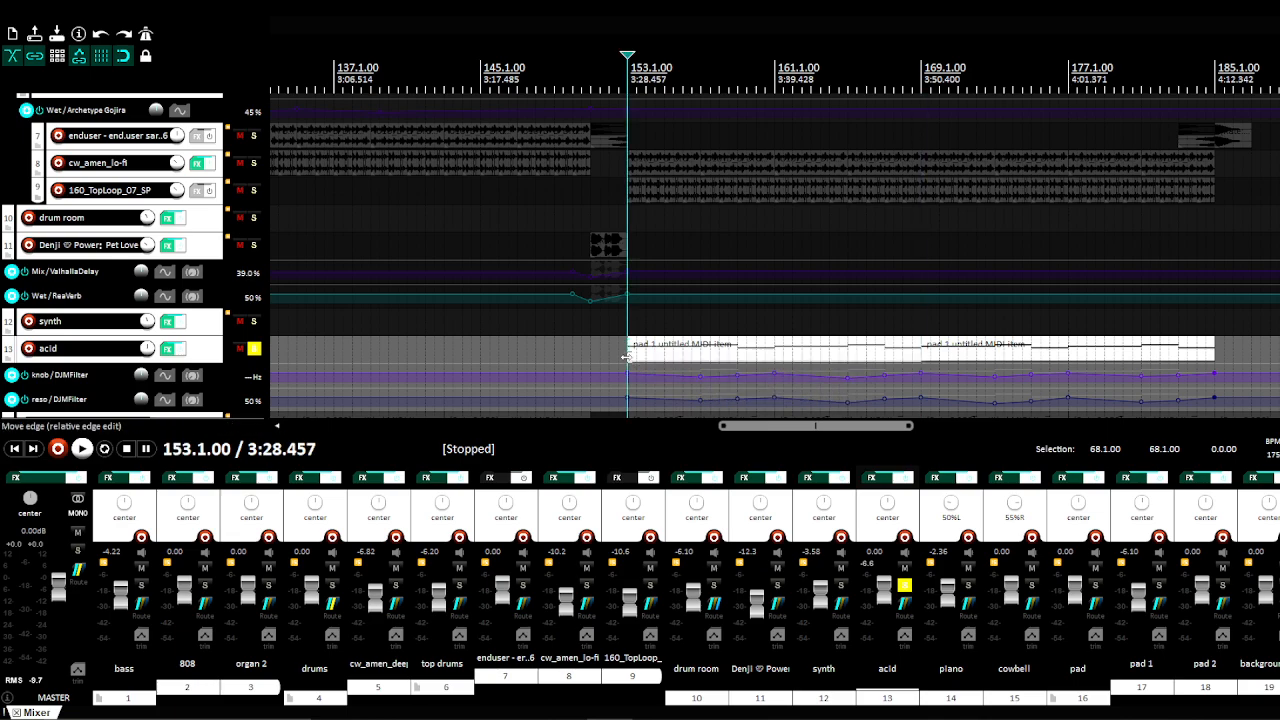
# Step: Open the acid track's effects chain and check where Surge XT's Acid Buzz patch sits among the third-party Sequences patches
pyautogui.click(170, 348)
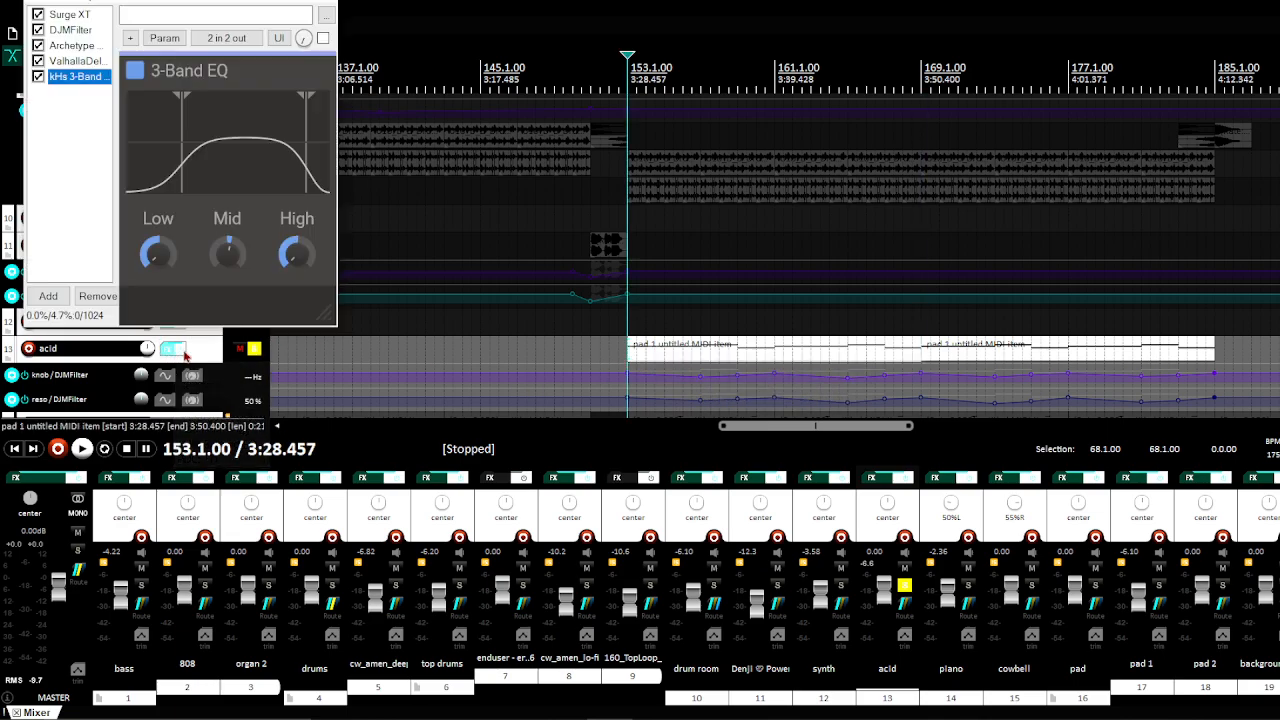
pyautogui.click(83, 15)
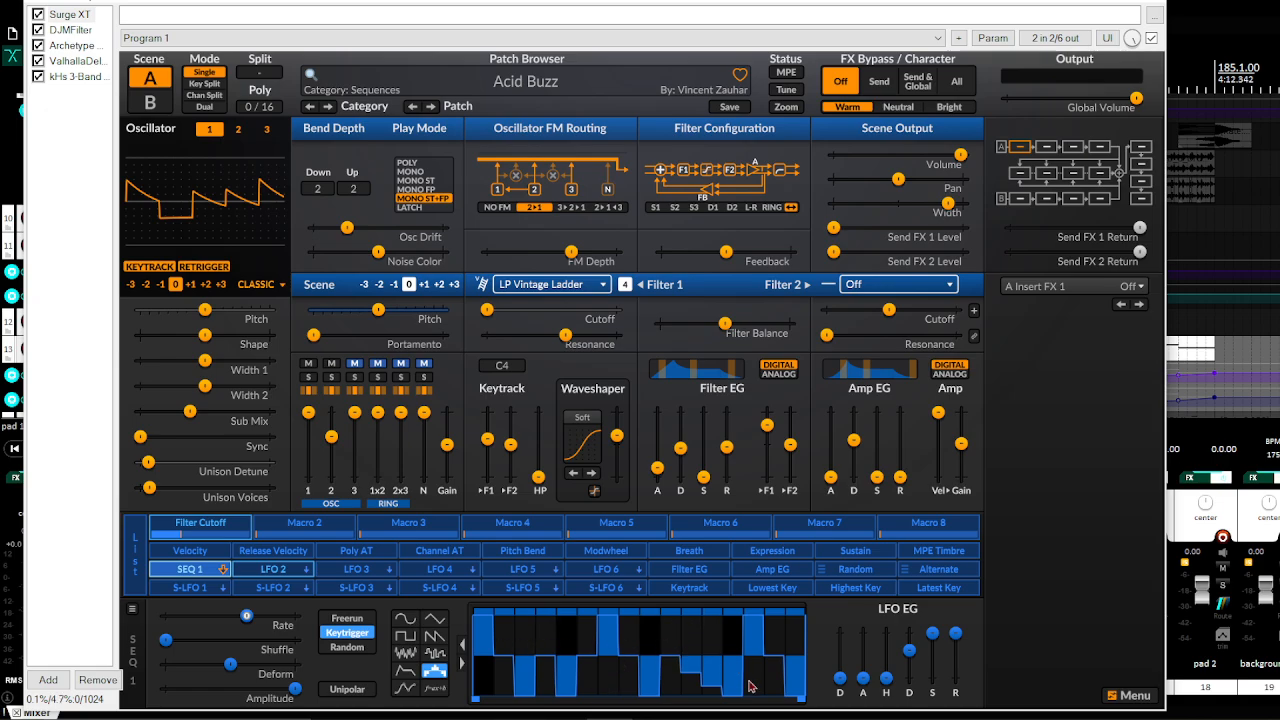
pyautogui.click(553, 84)
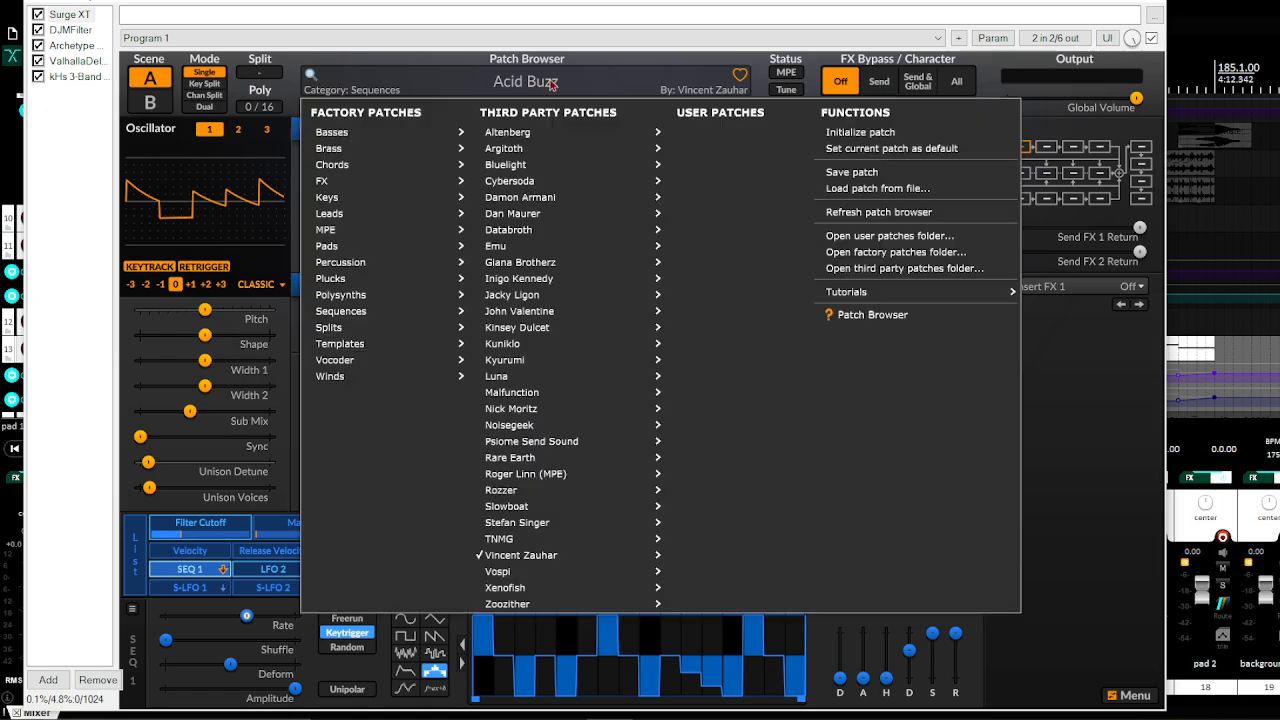
pyautogui.moveTo(519, 556)
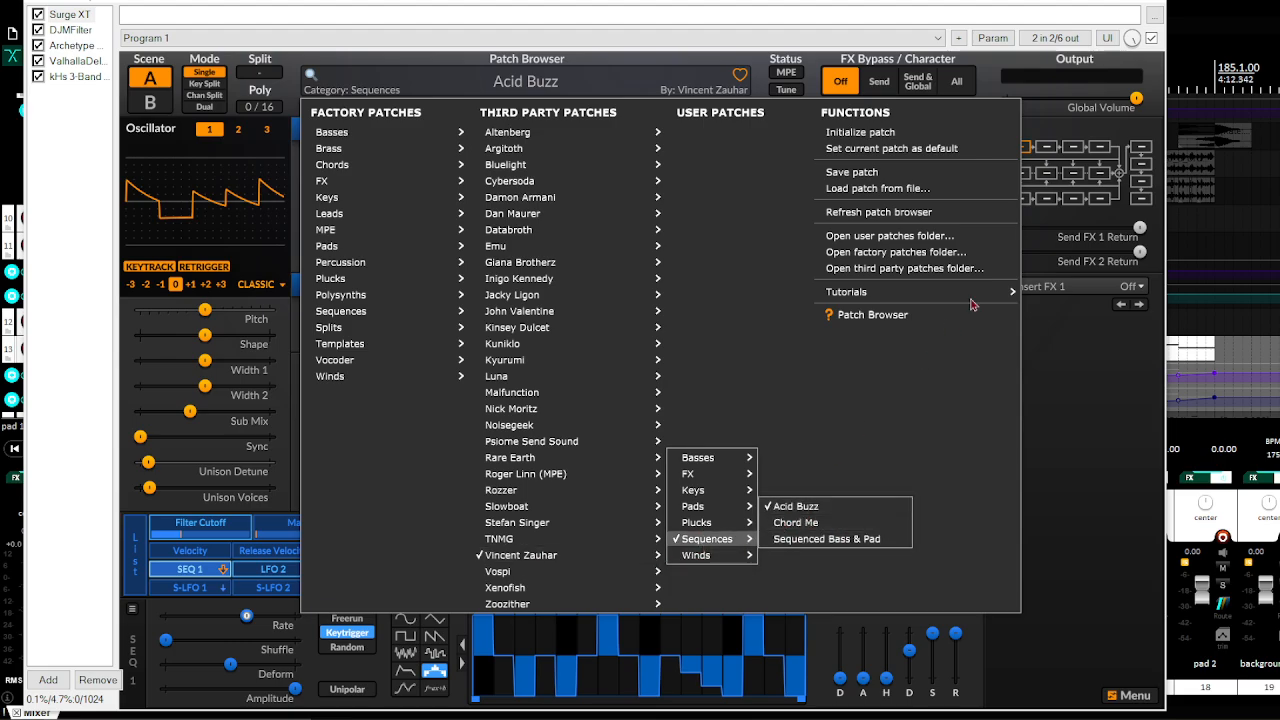
pyautogui.click(1030, 128)
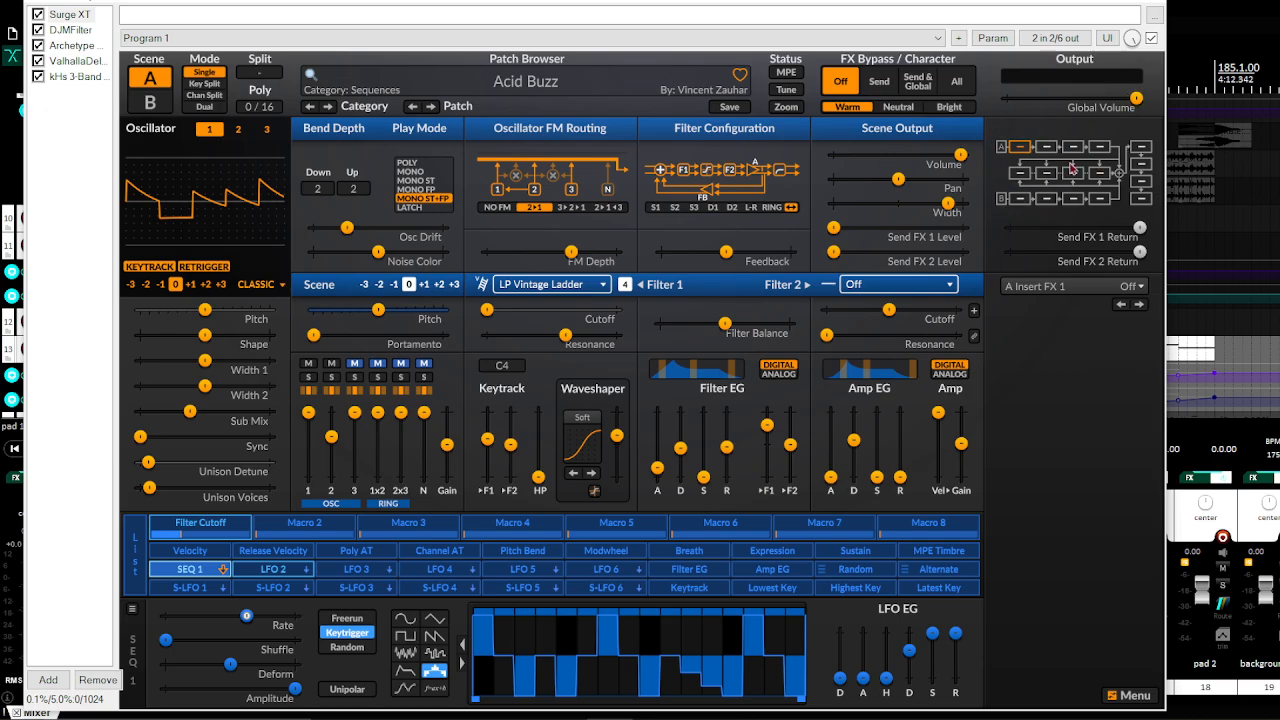
# Step: Review the acid track's DJMFilter, and the amp head and delay/reverb pedal pages of its Archetype plugin
pyautogui.click(78, 31)
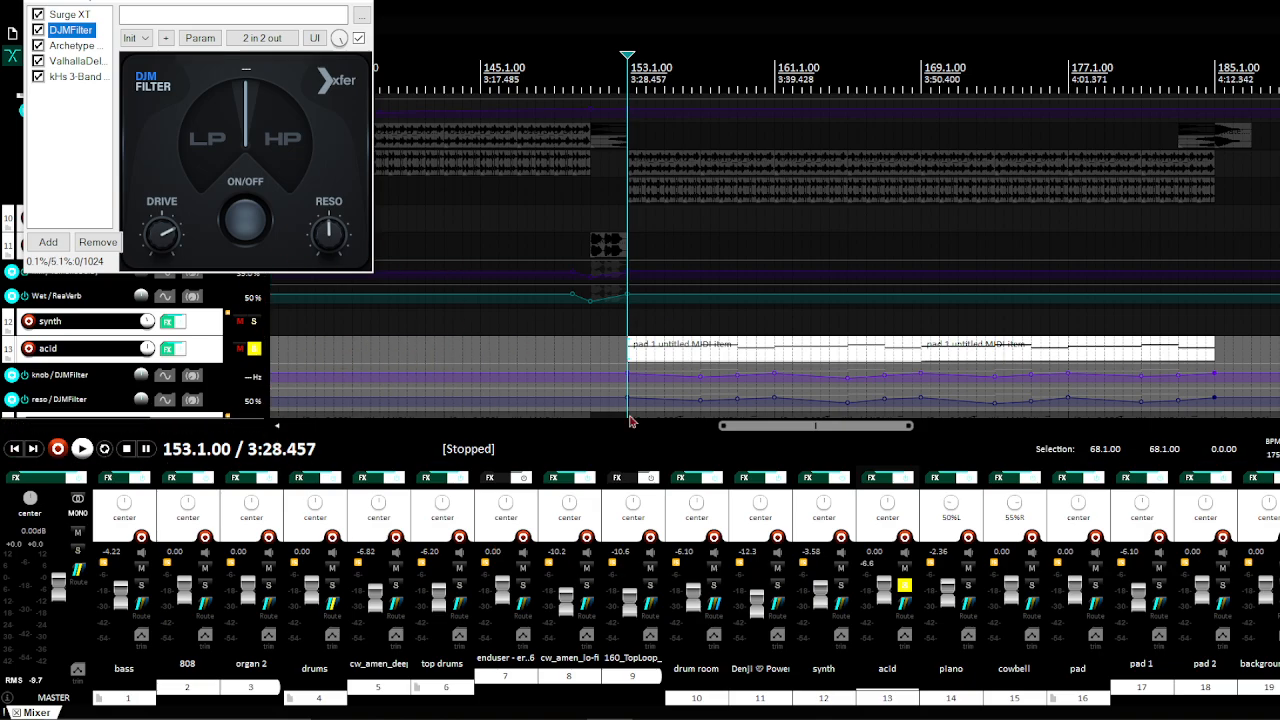
pyautogui.moveTo(807, 437); pyautogui.dragTo(804, 426)
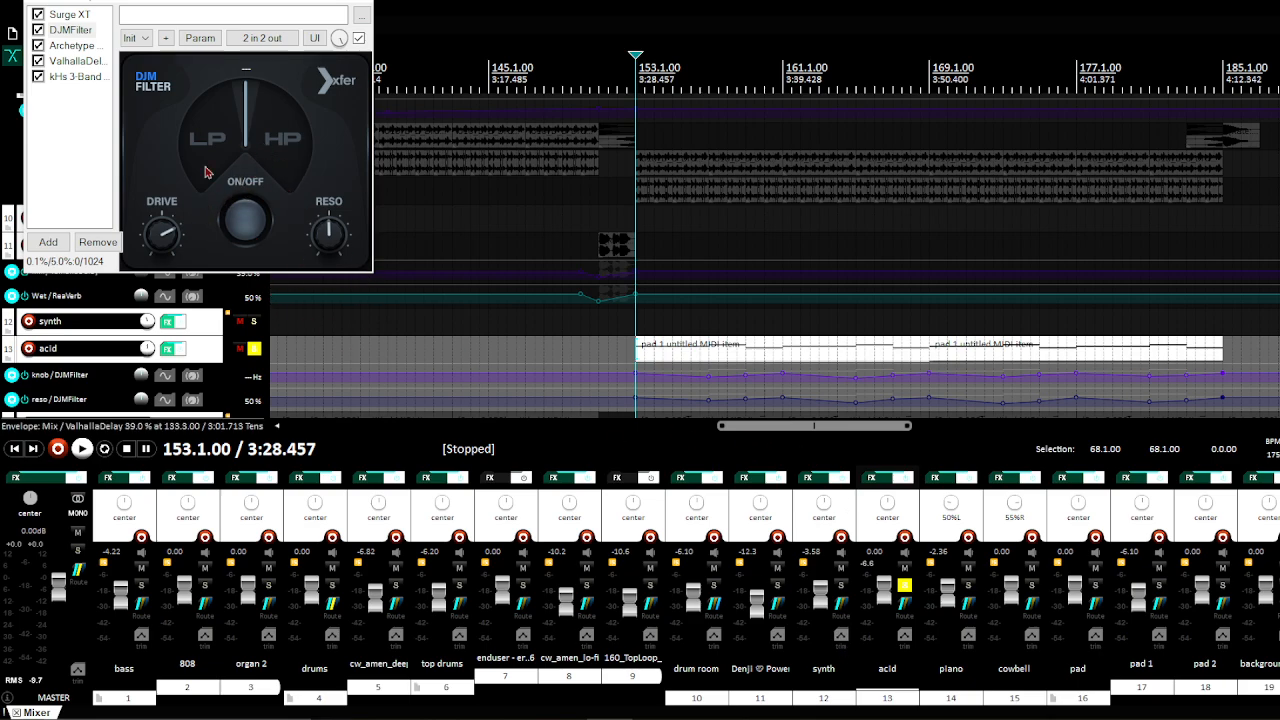
pyautogui.click(71, 47)
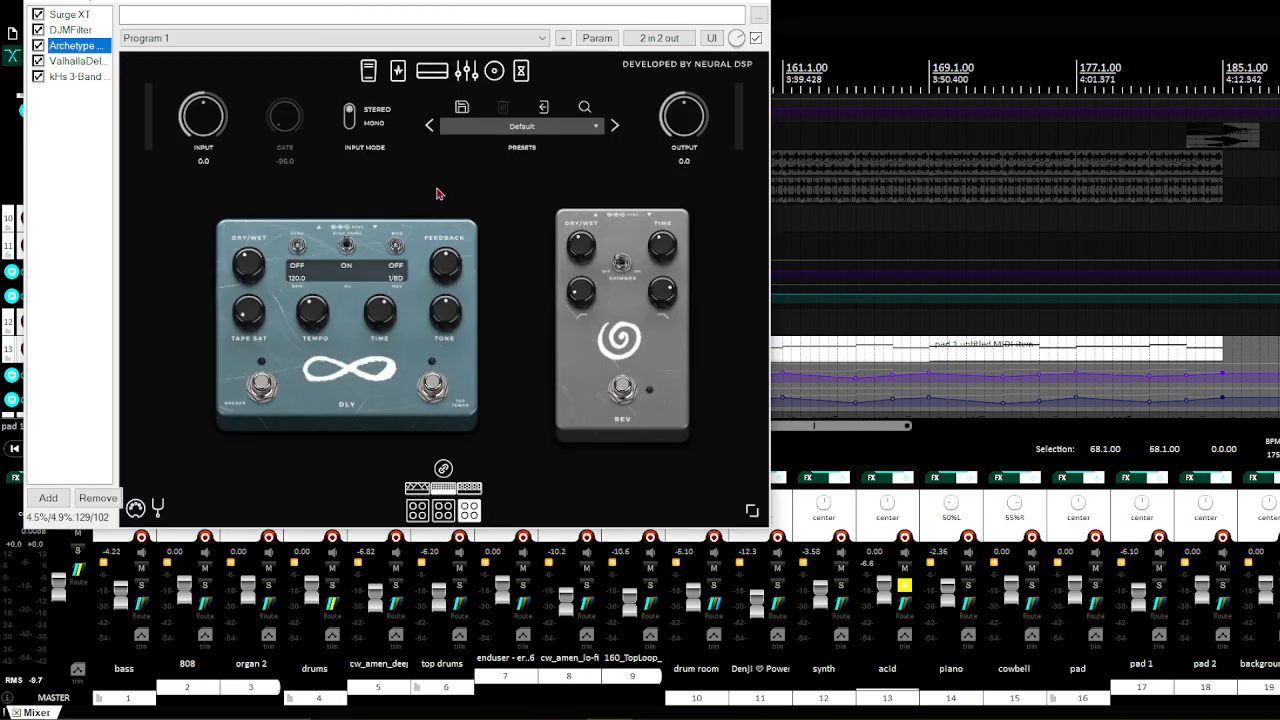
pyautogui.rightClick(437, 188)
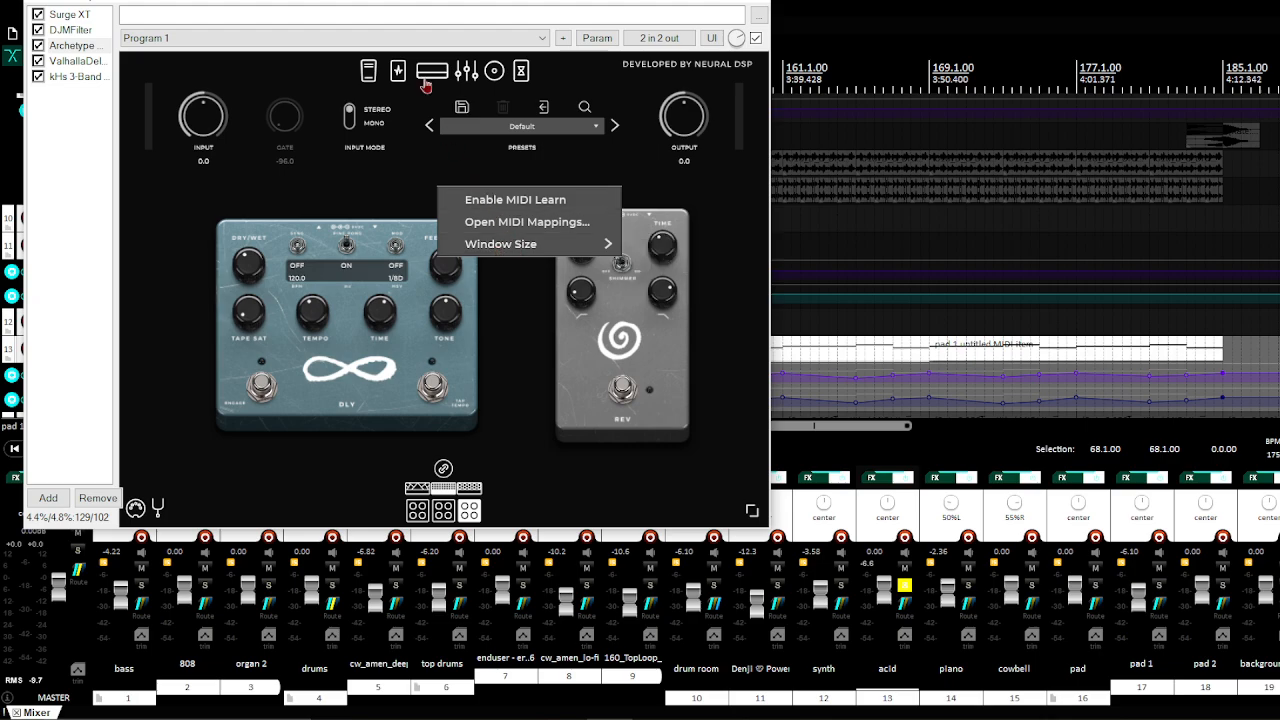
pyautogui.click(423, 78)
pyautogui.click(423, 78)
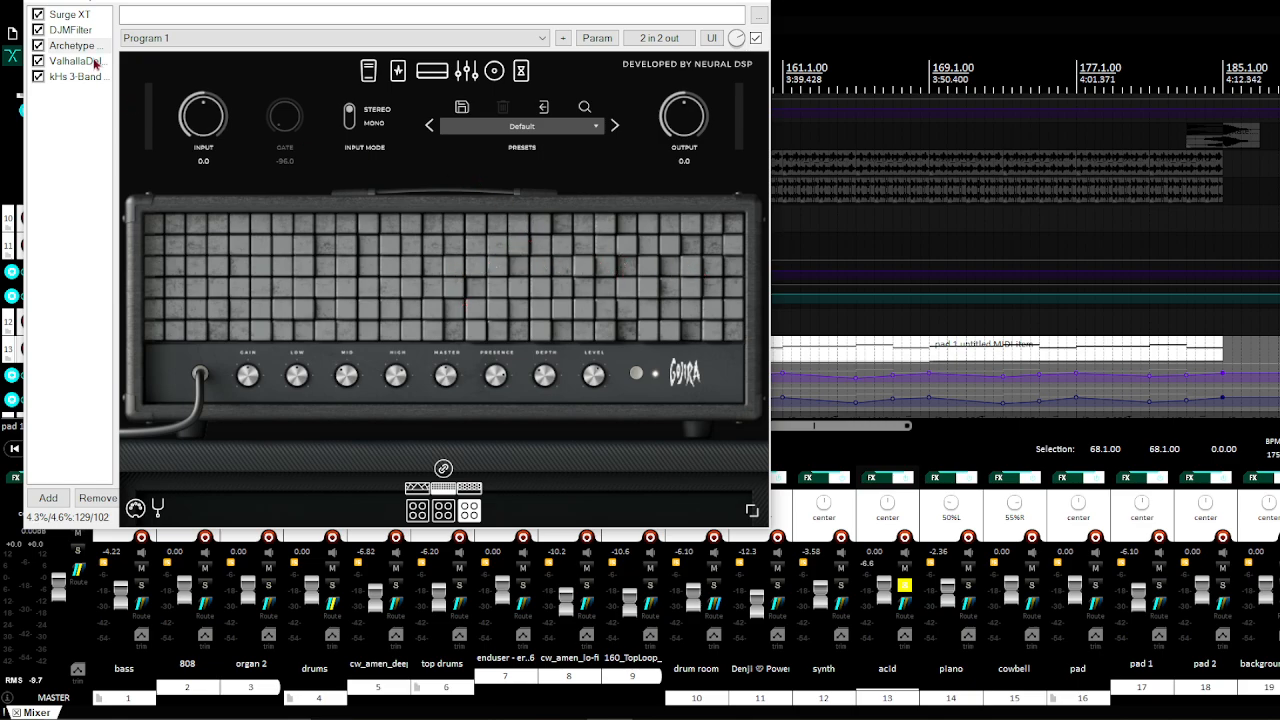
pyautogui.click(516, 74)
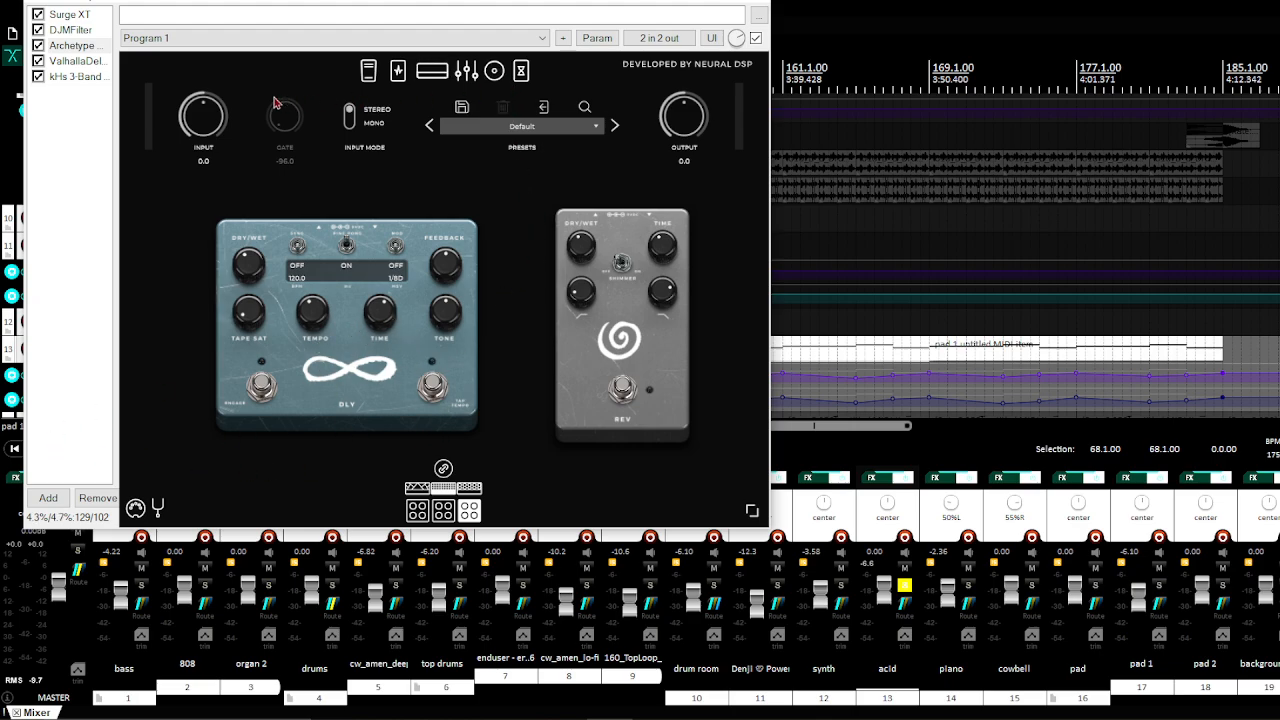
# Step: Review the acid track's ValhallaDelay and kHs 3-Band EQ settings, and close the effects window
pyautogui.click(76, 61)
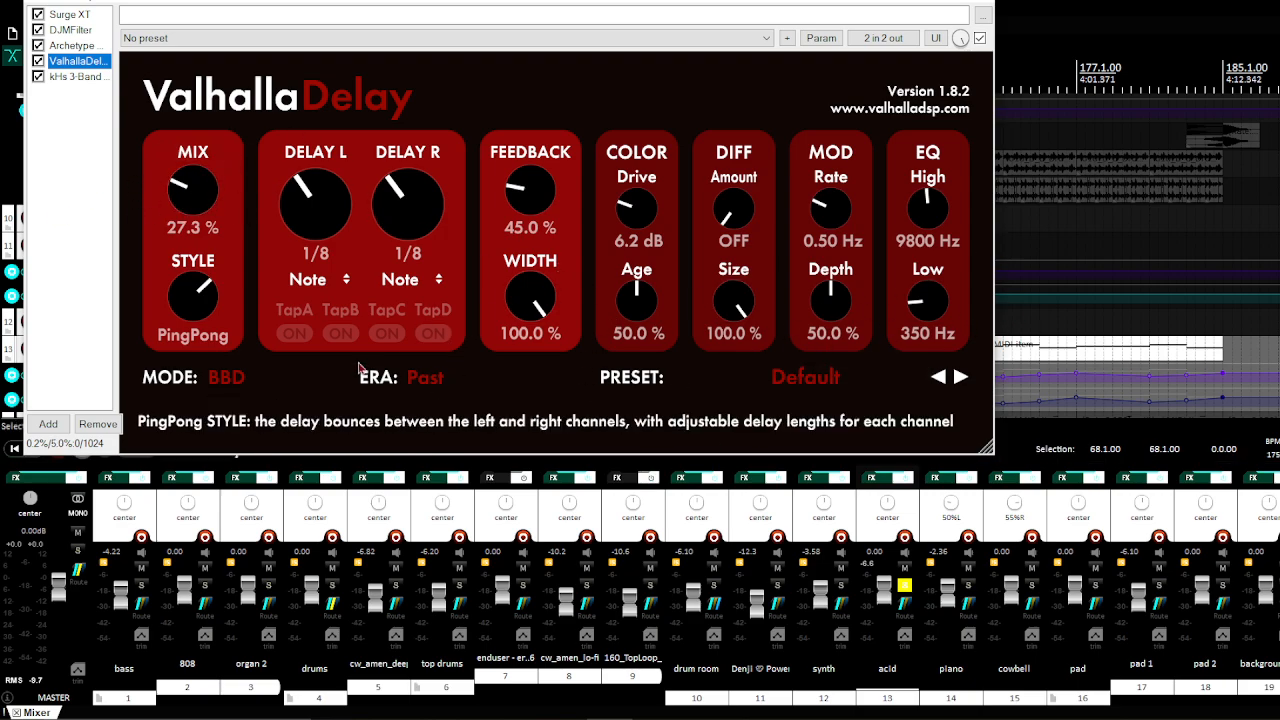
pyautogui.click(74, 77)
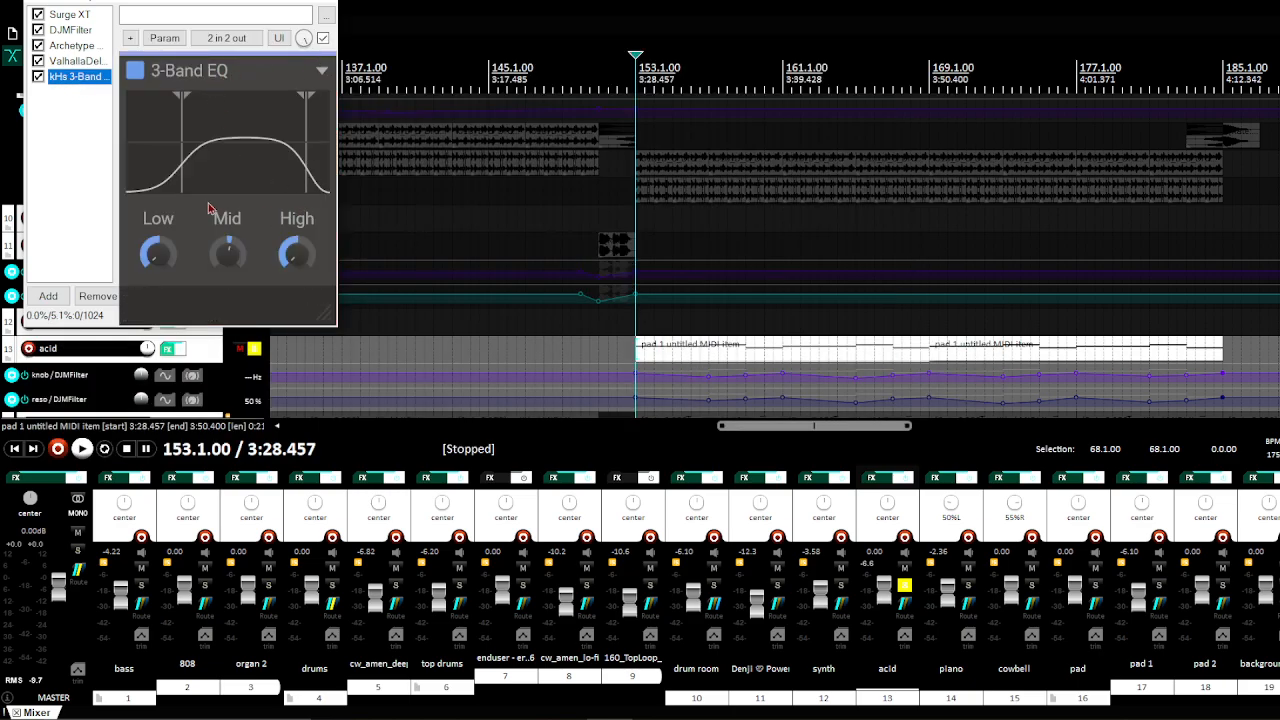
pyautogui.click(322, 2)
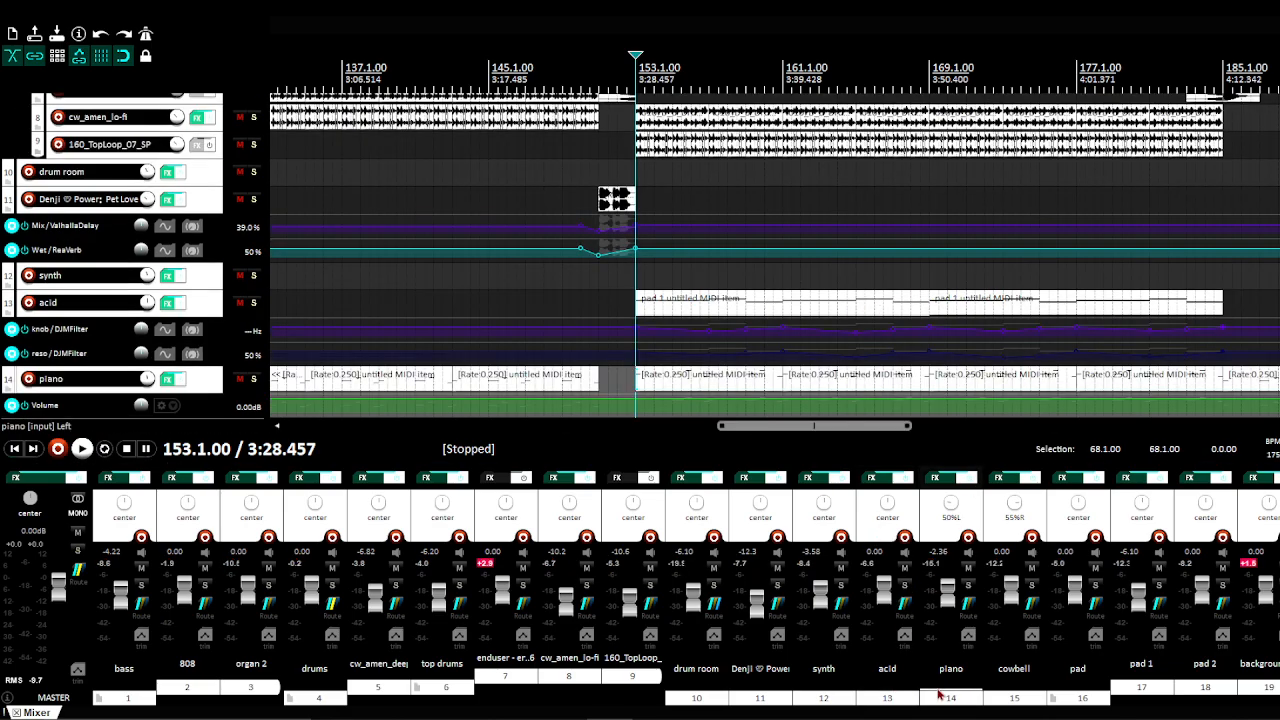
# Step: Select the piano and cowbell tracks together and solo both
pyautogui.click(940, 672)
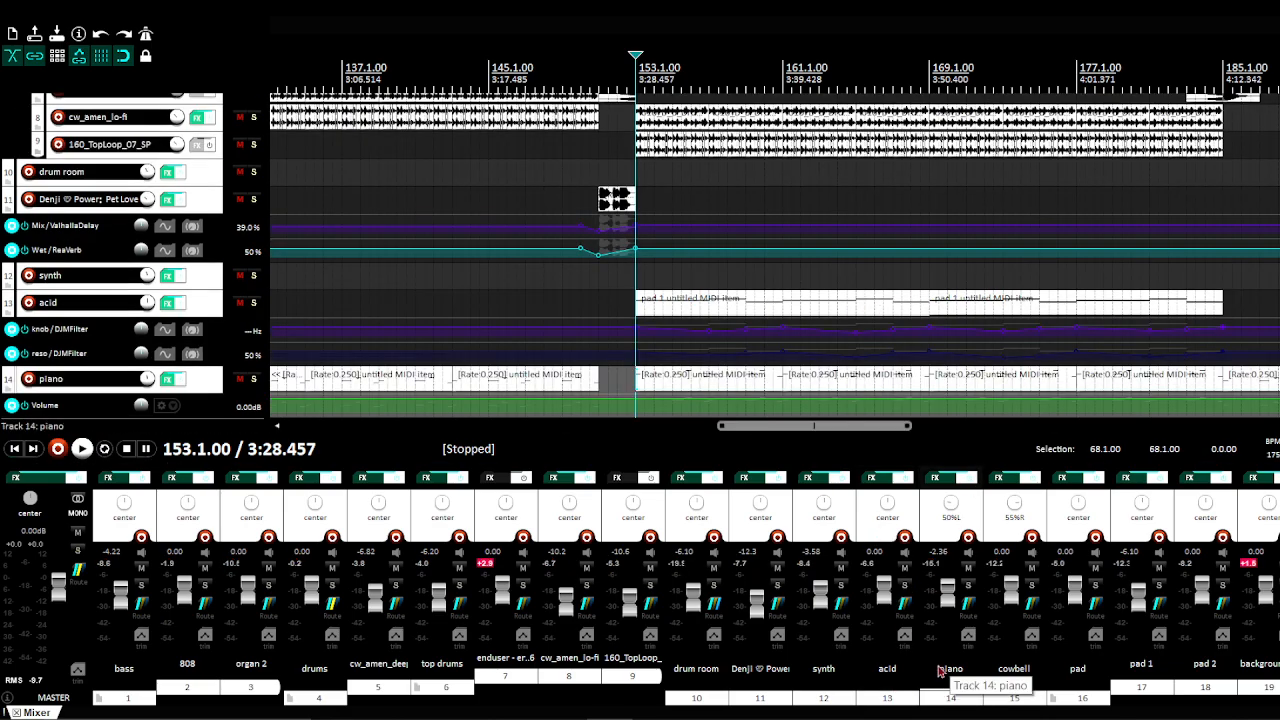
pyautogui.click(1040, 698)
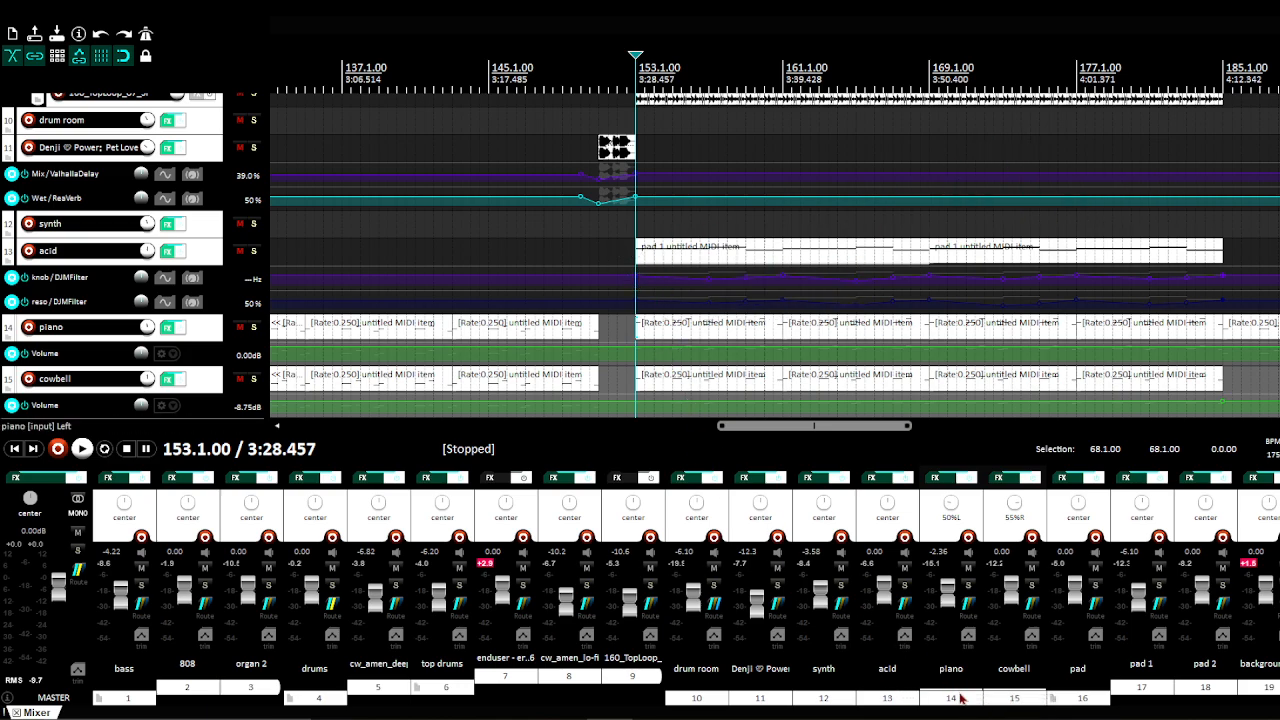
pyautogui.click(968, 585)
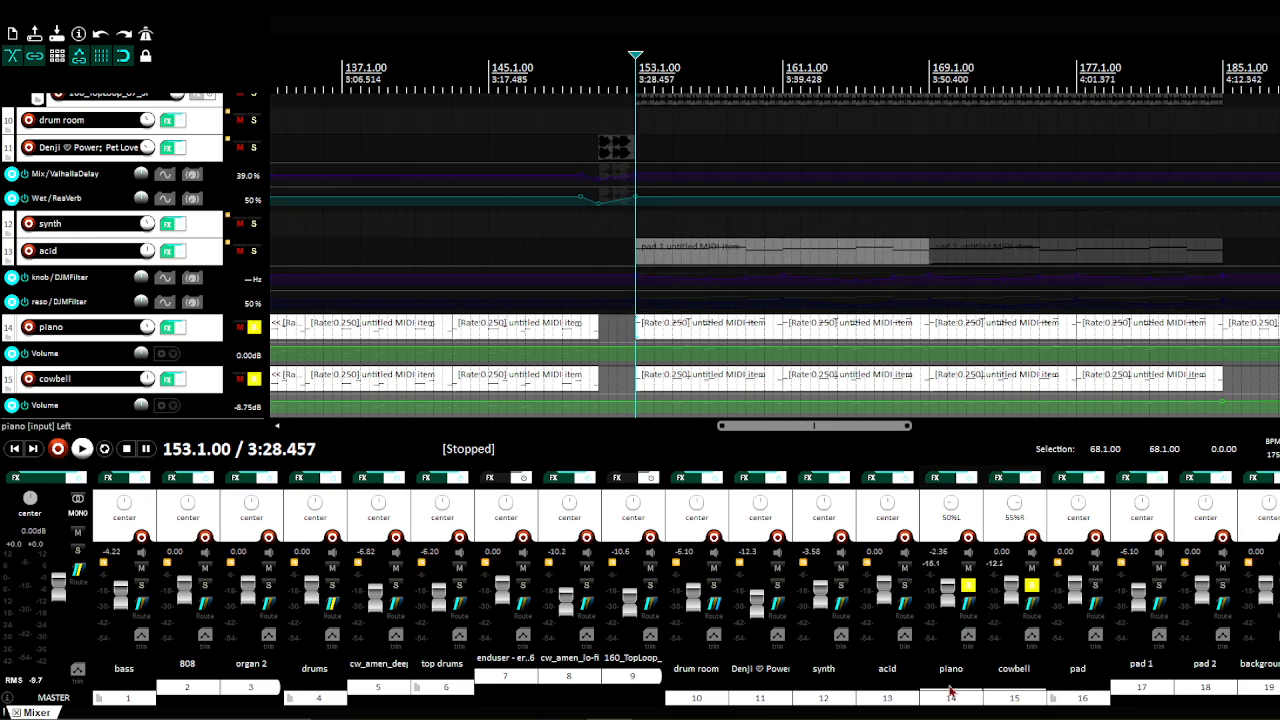
# Step: Place the edit cursor at bar 119, where the piano and cowbell items start, and play a short passage of them
pyautogui.moveTo(855, 426); pyautogui.dragTo(743, 426)
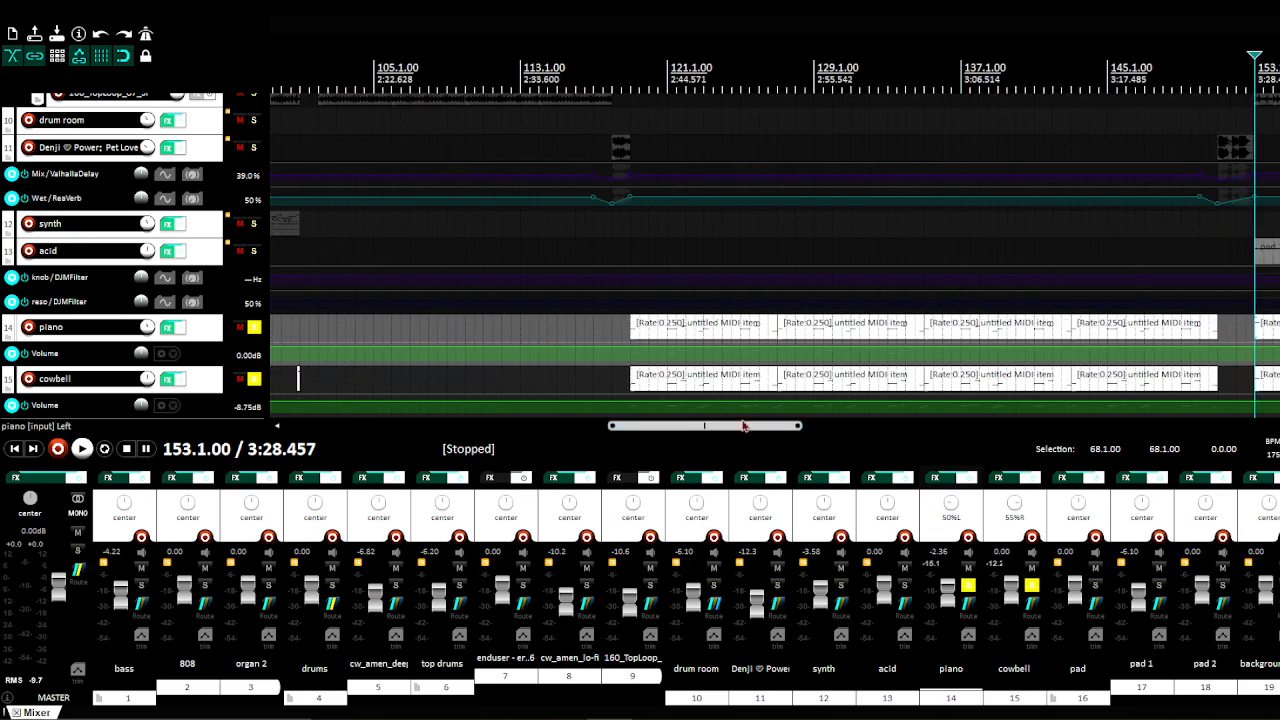
pyautogui.click(627, 327)
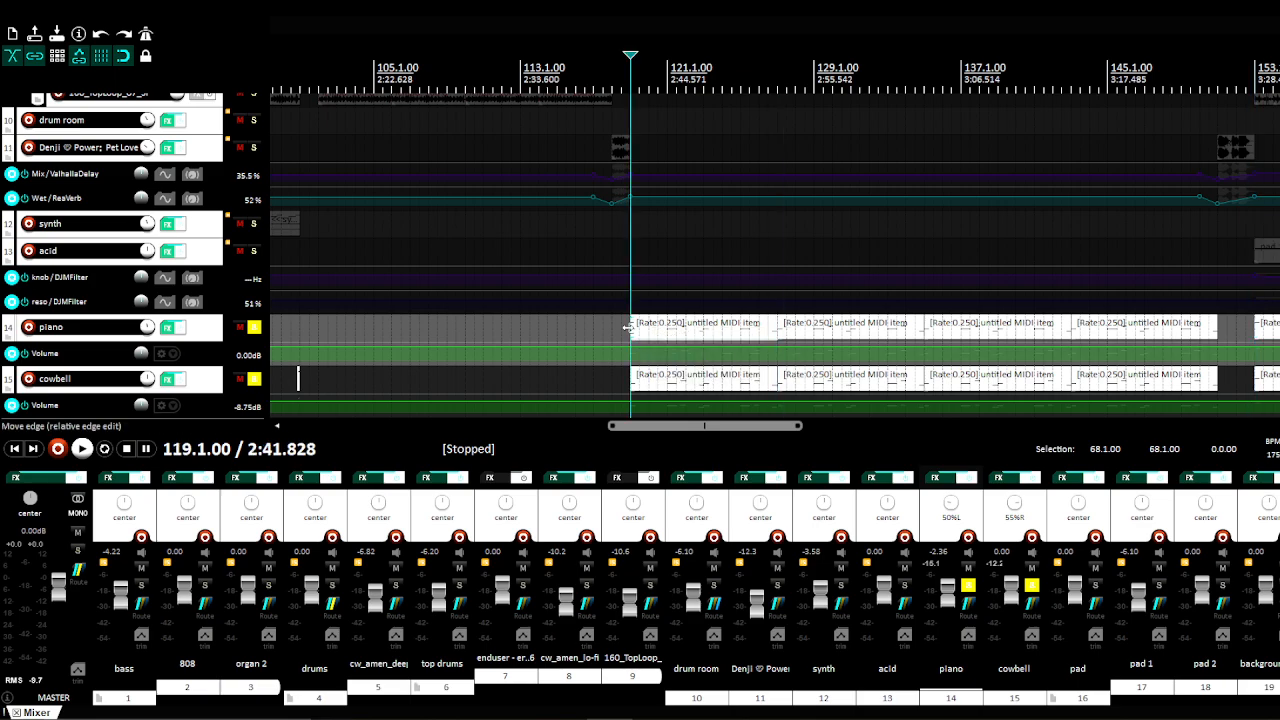
pyautogui.press('space')
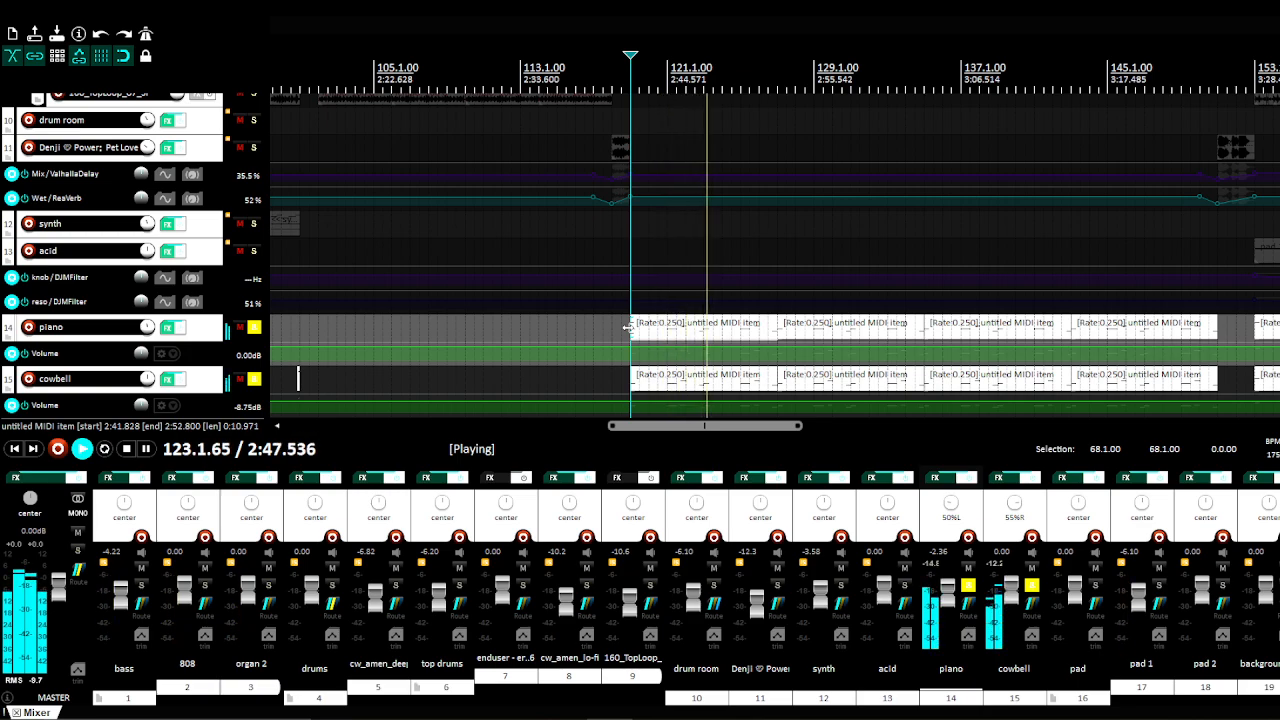
pyautogui.press('space')
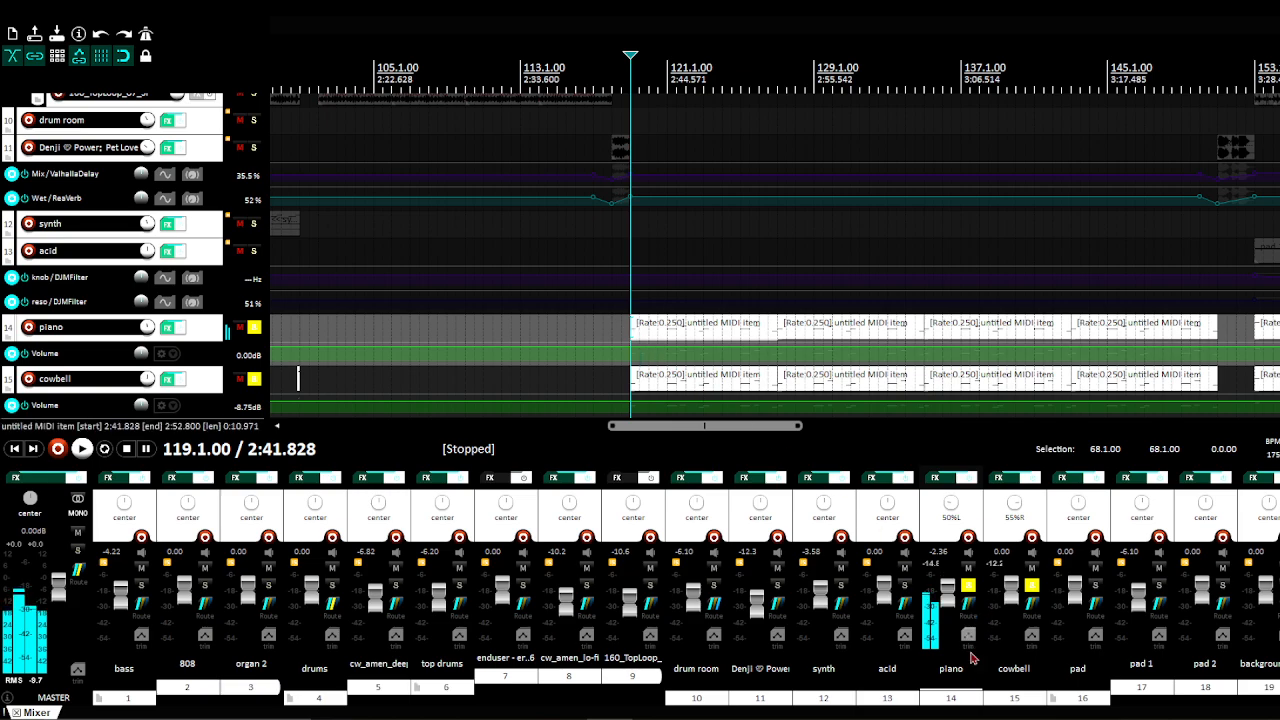
# Step: Review the piano track's M1, ValhallaDelay, ValhallaSupermassive, Distortion and ReaEQ settings, and close the effects window
pyautogui.click(940, 477)
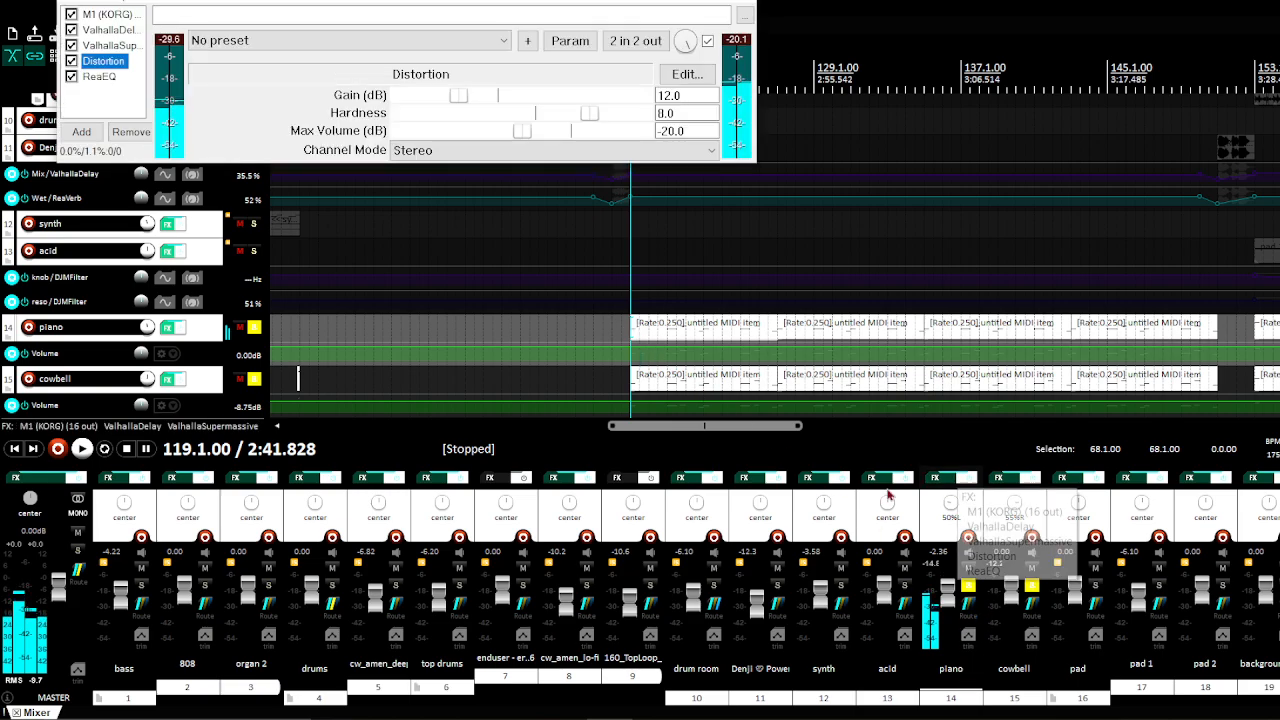
pyautogui.click(108, 14)
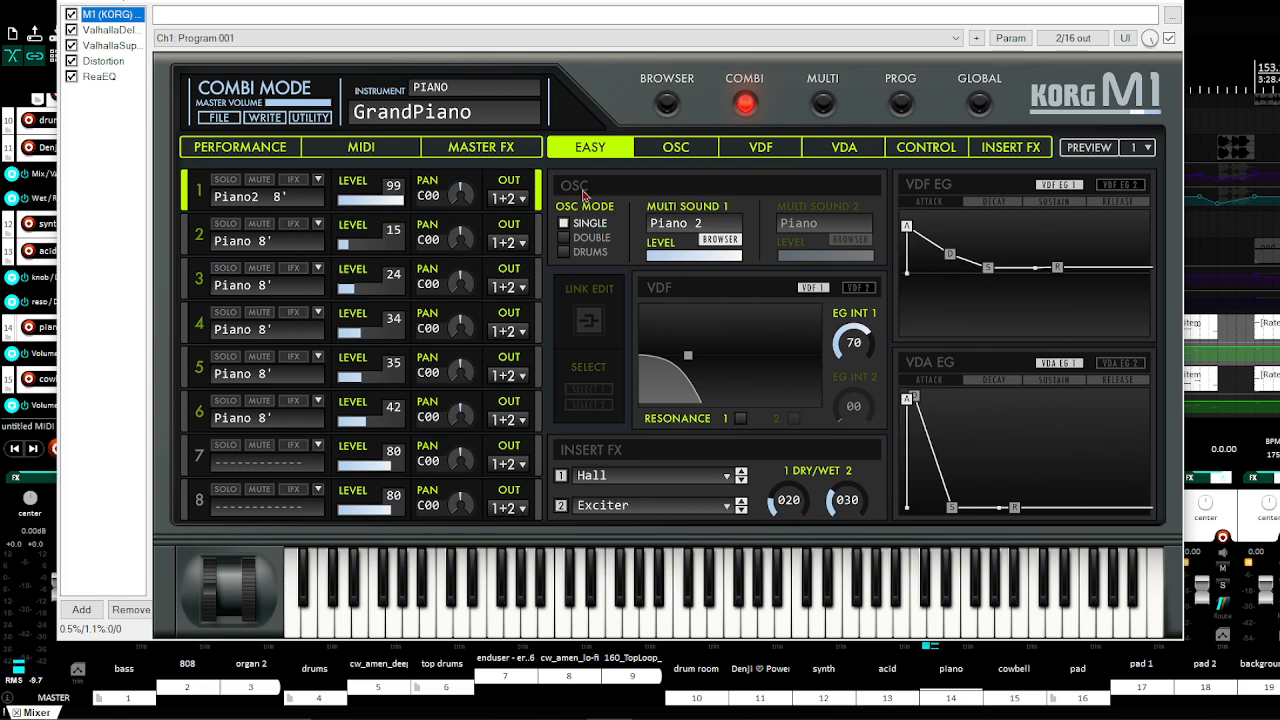
pyautogui.click(128, 31)
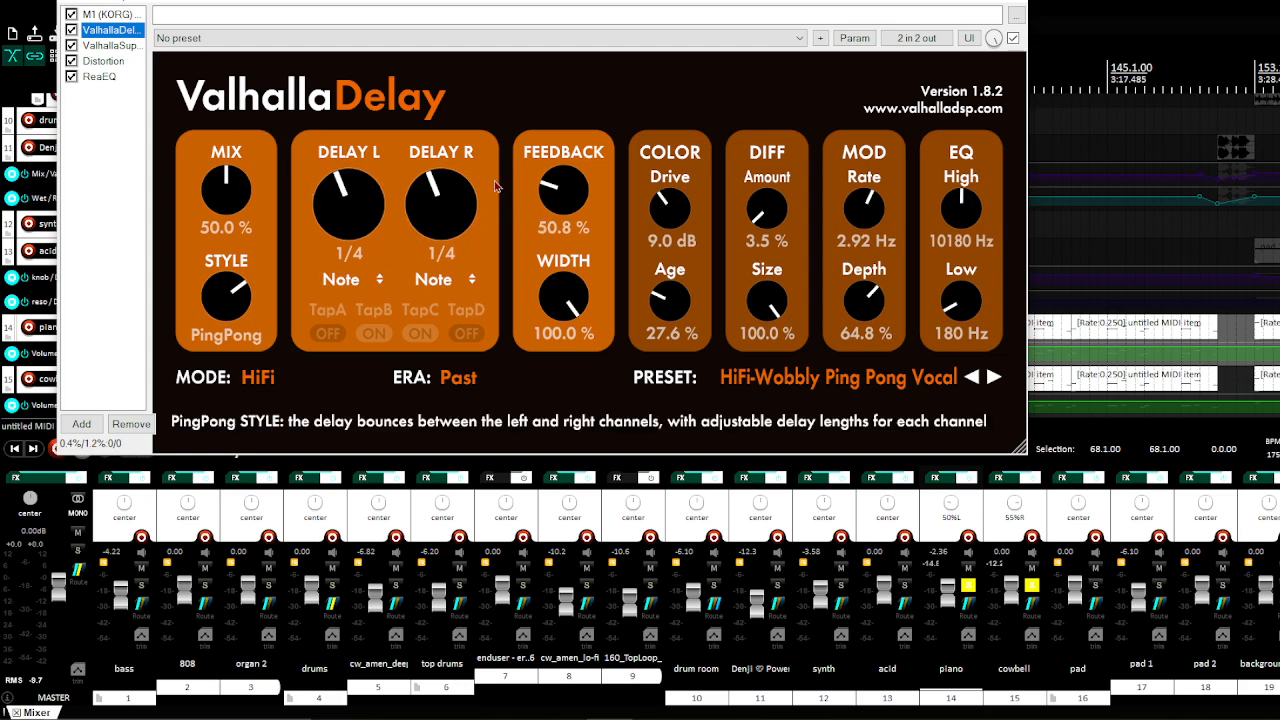
pyautogui.click(134, 46)
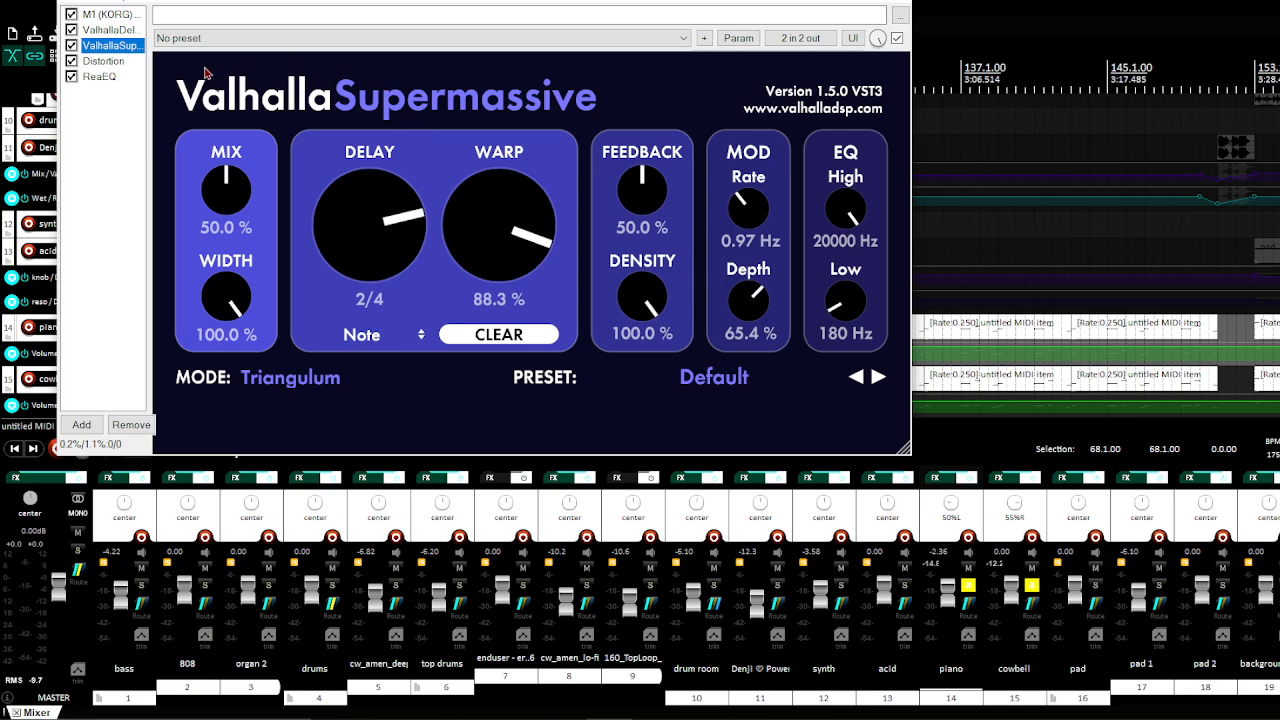
pyautogui.click(128, 64)
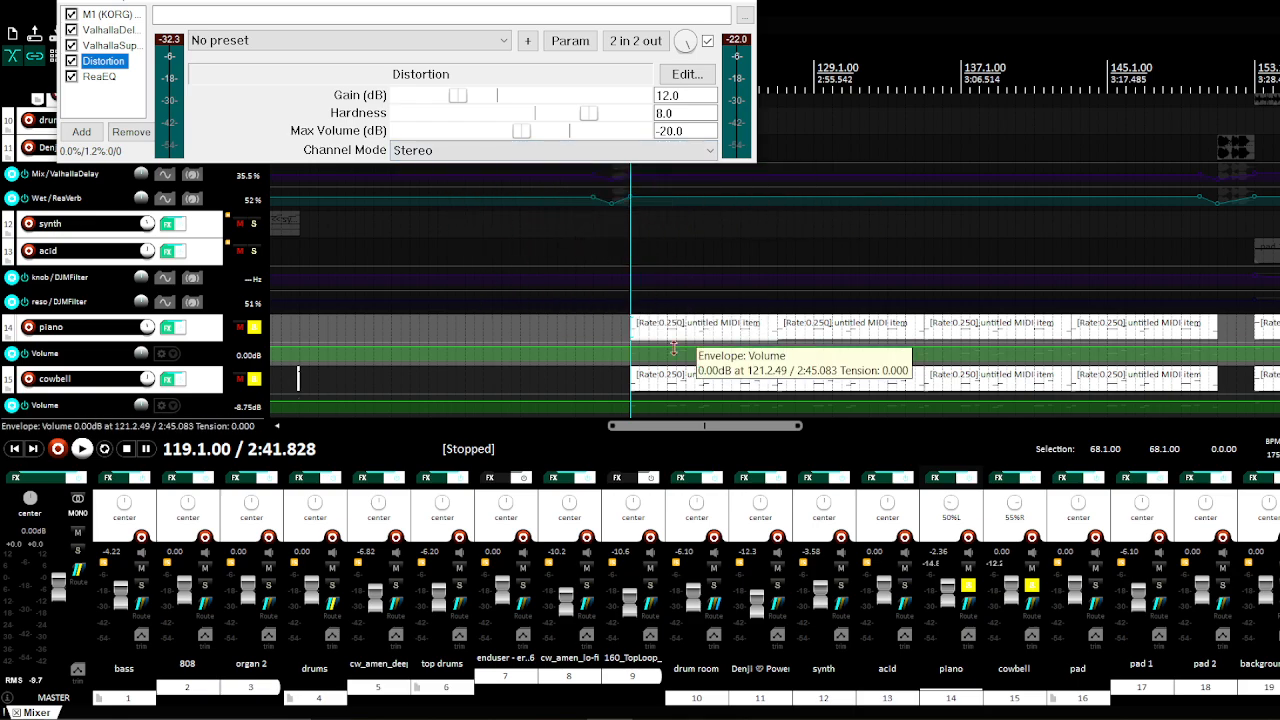
pyautogui.click(108, 77)
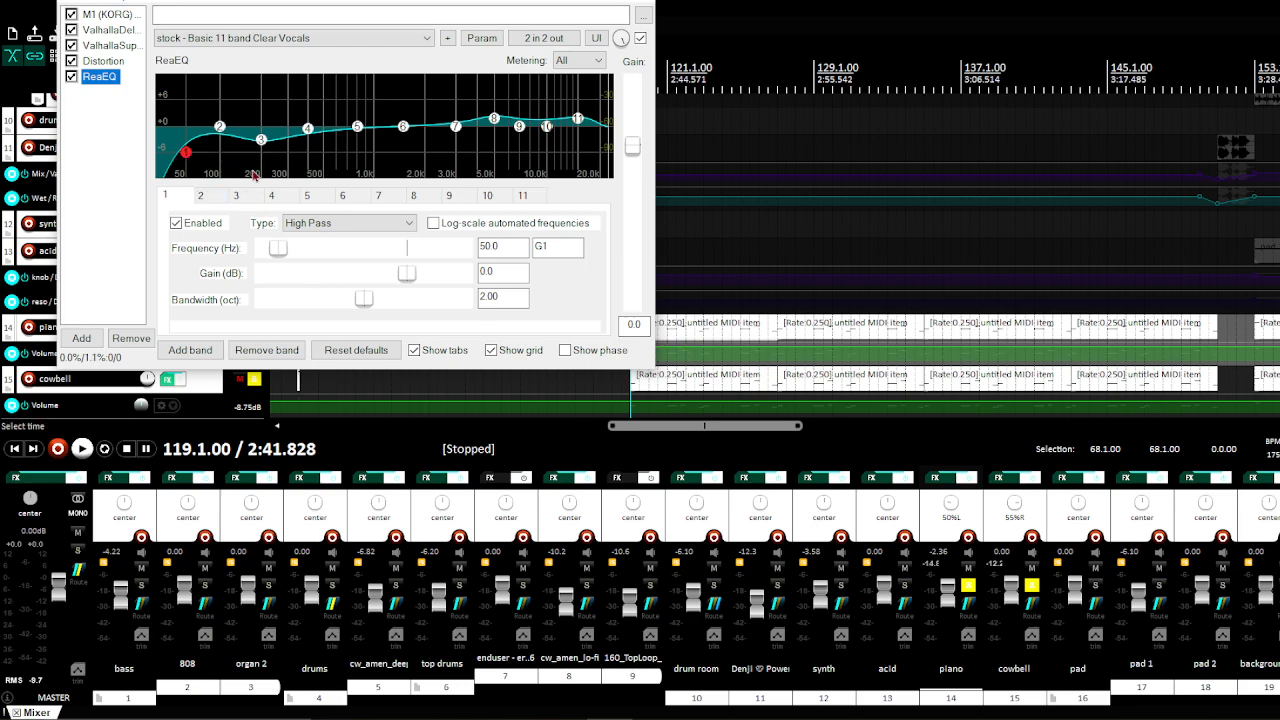
pyautogui.click(637, 2)
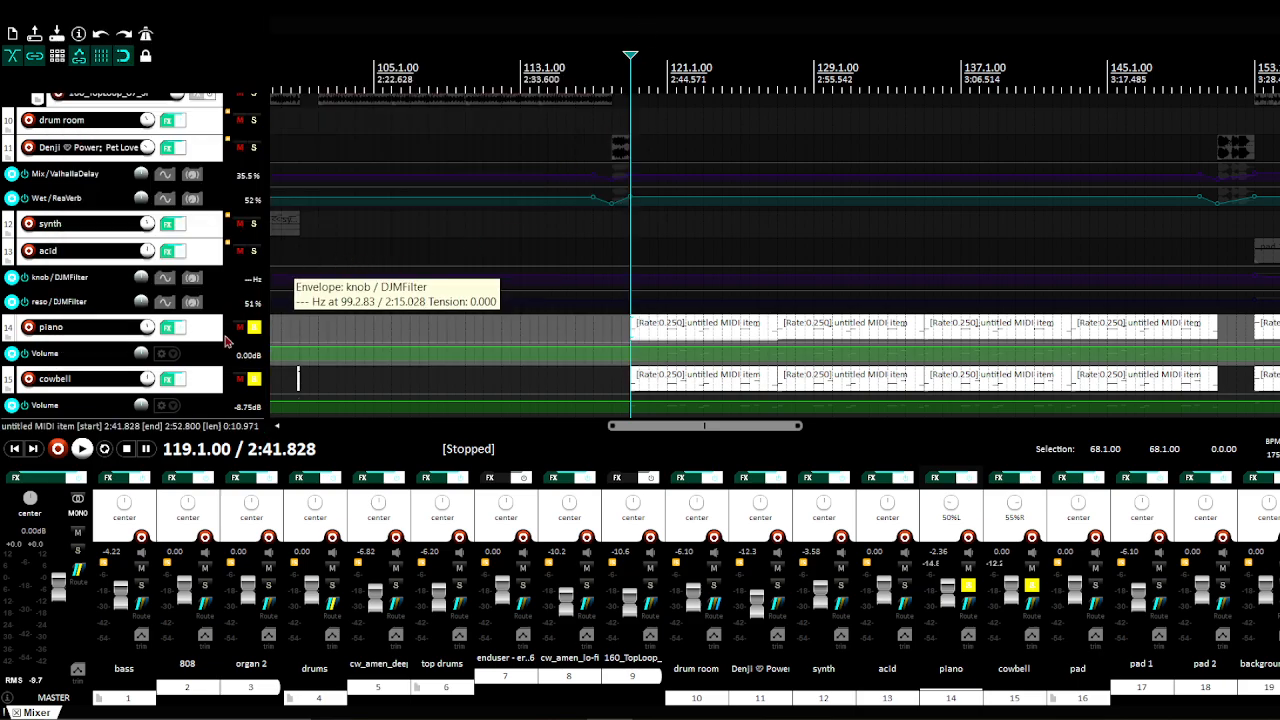
# Step: Open the cowbell track's effects and review its 808_COW sampler, Bass Professor and ValhallaShimmer settings
pyautogui.click(214, 382)
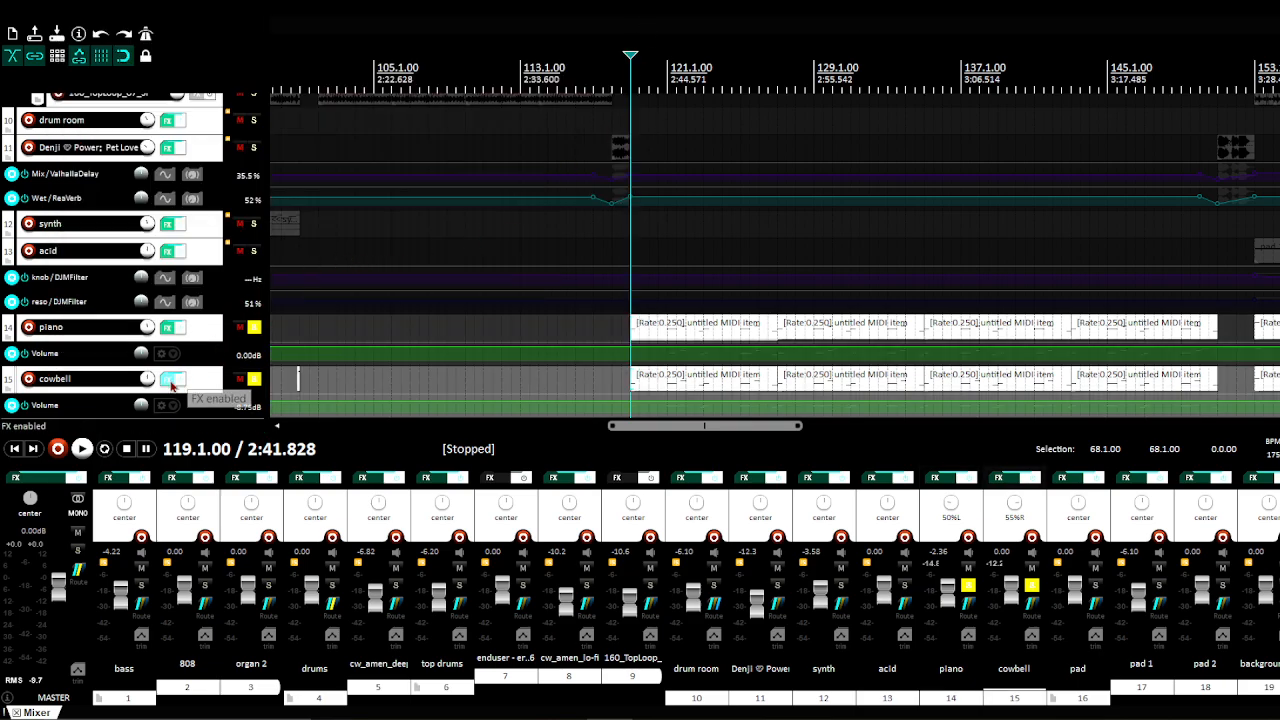
pyautogui.click(180, 383)
pyautogui.click(75, 54)
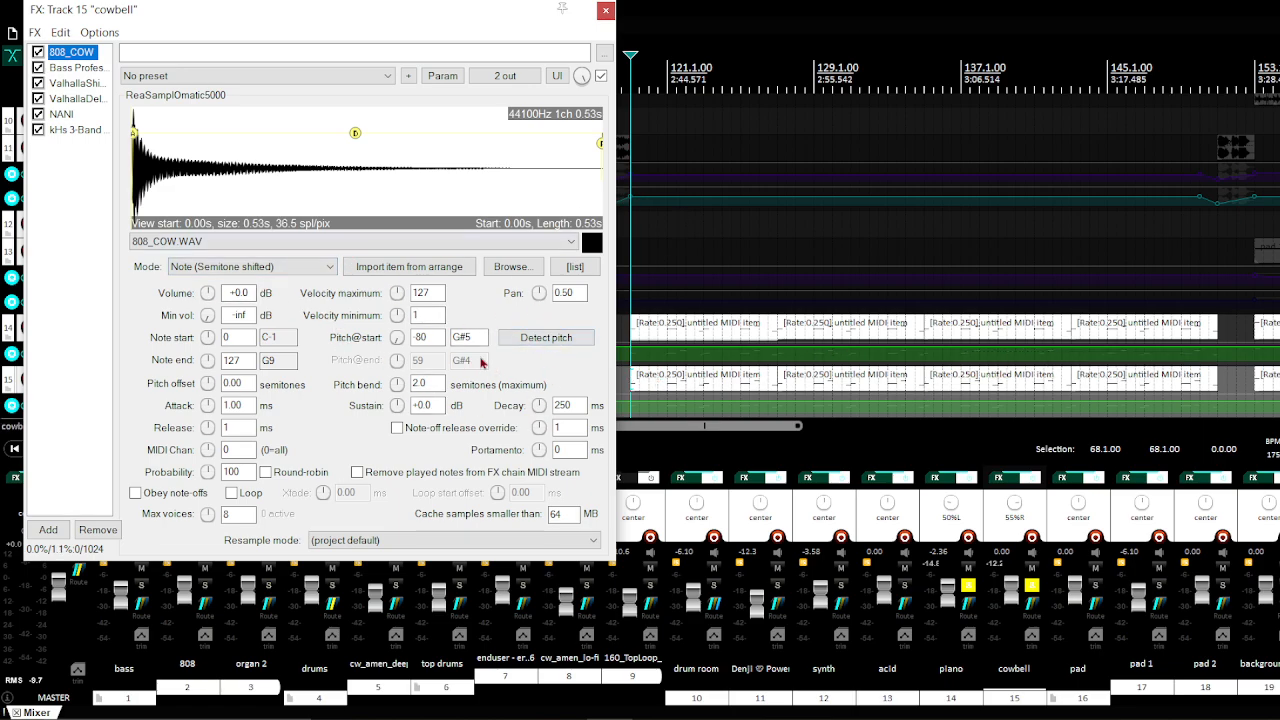
pyautogui.click(88, 69)
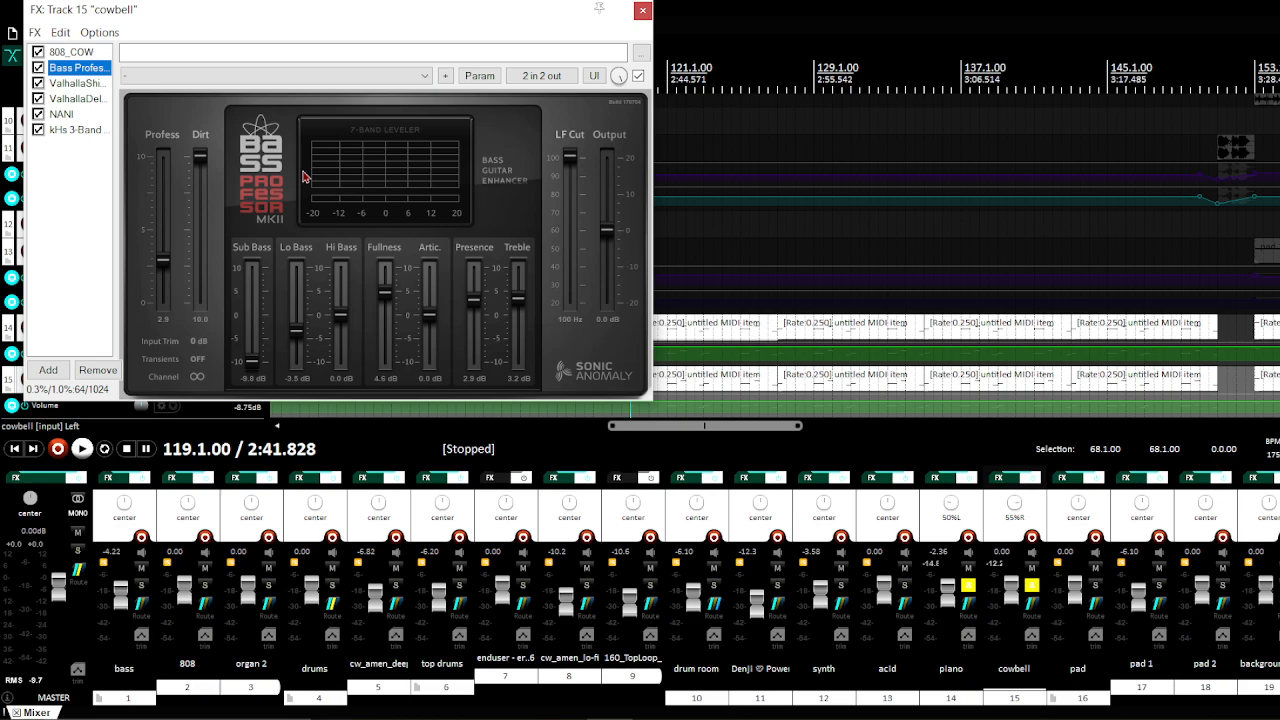
pyautogui.click(80, 83)
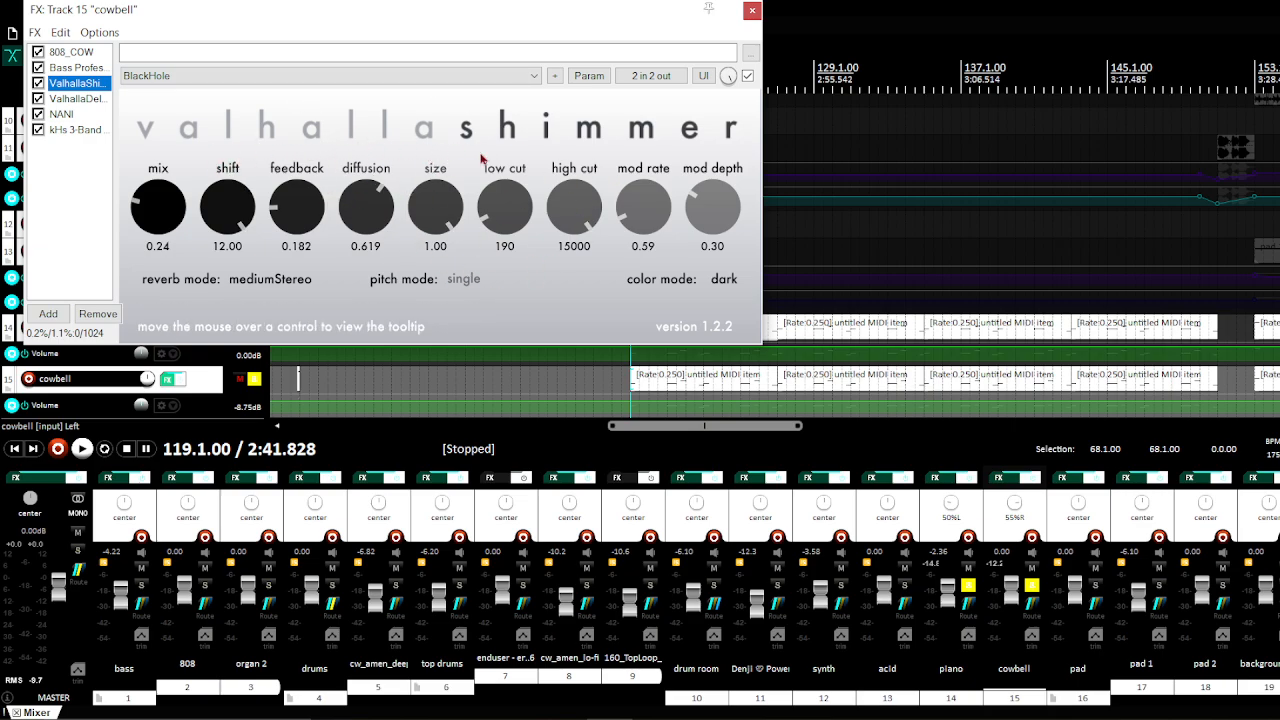
# Step: Review the cowbell track's ValhallaDelay, NANI and kHs 3-Band EQ settings, and close the effects window
pyautogui.click(76, 98)
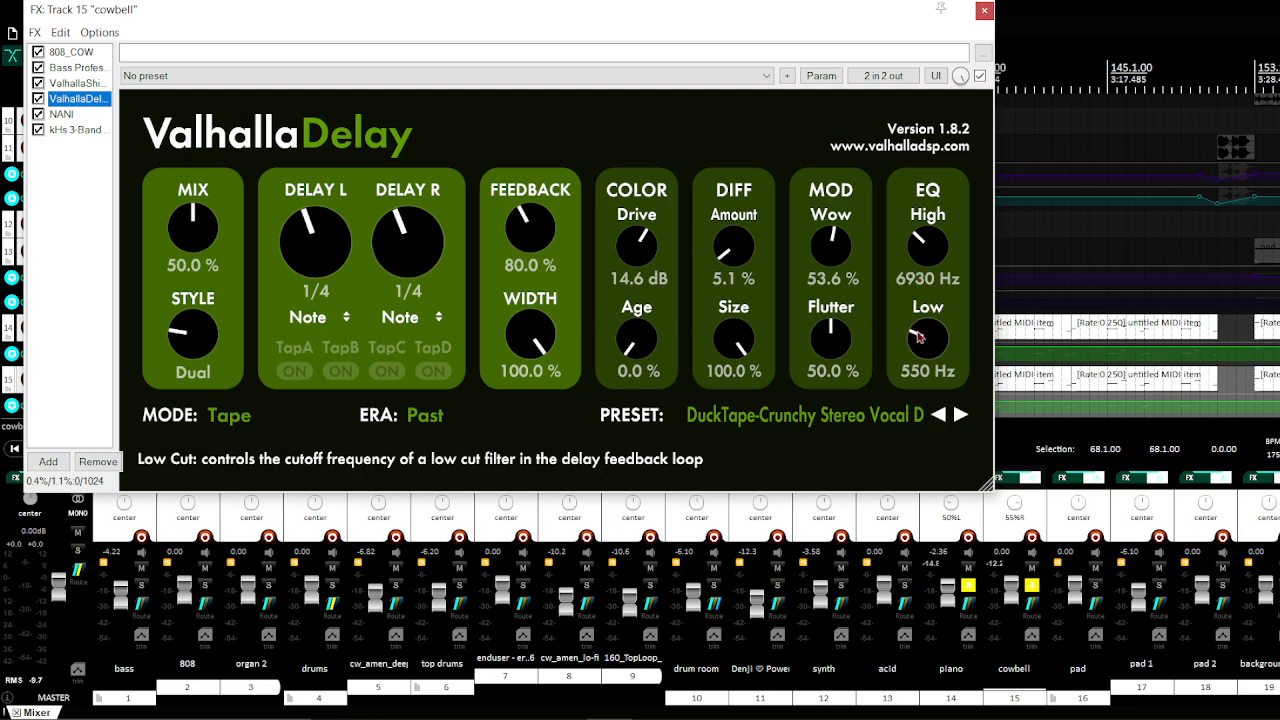
pyautogui.click(72, 115)
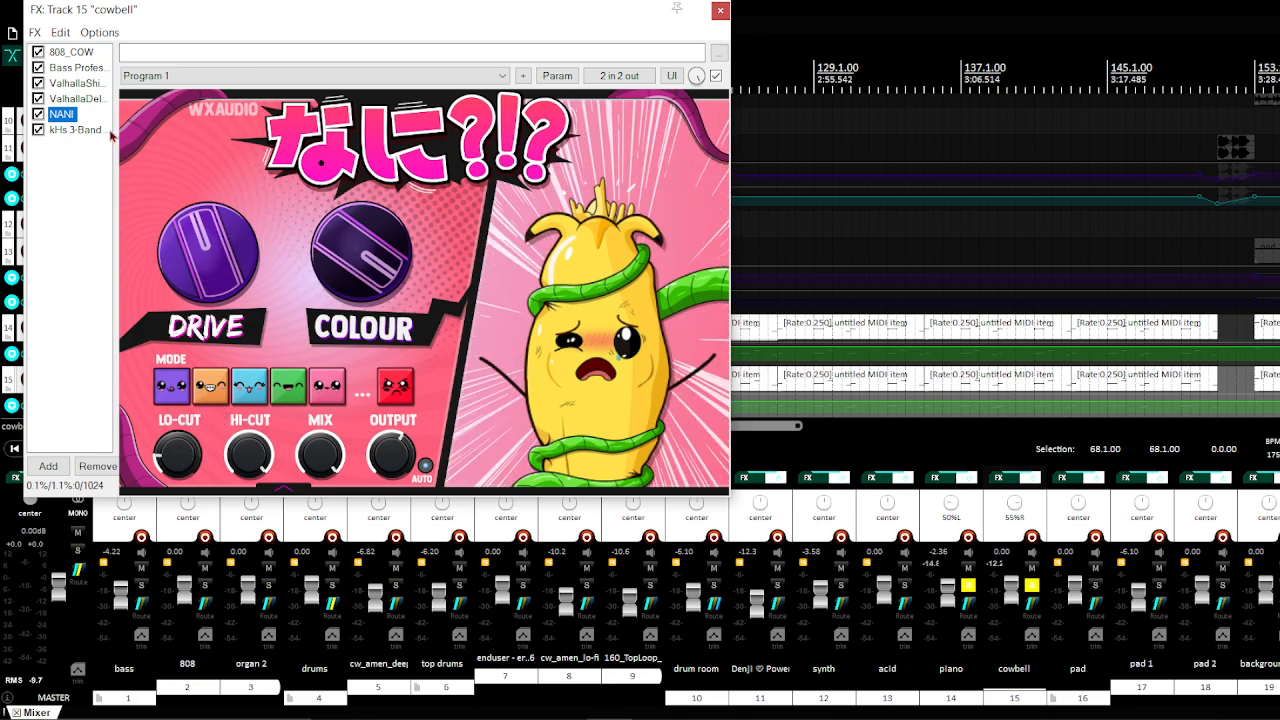
pyautogui.press('Down')
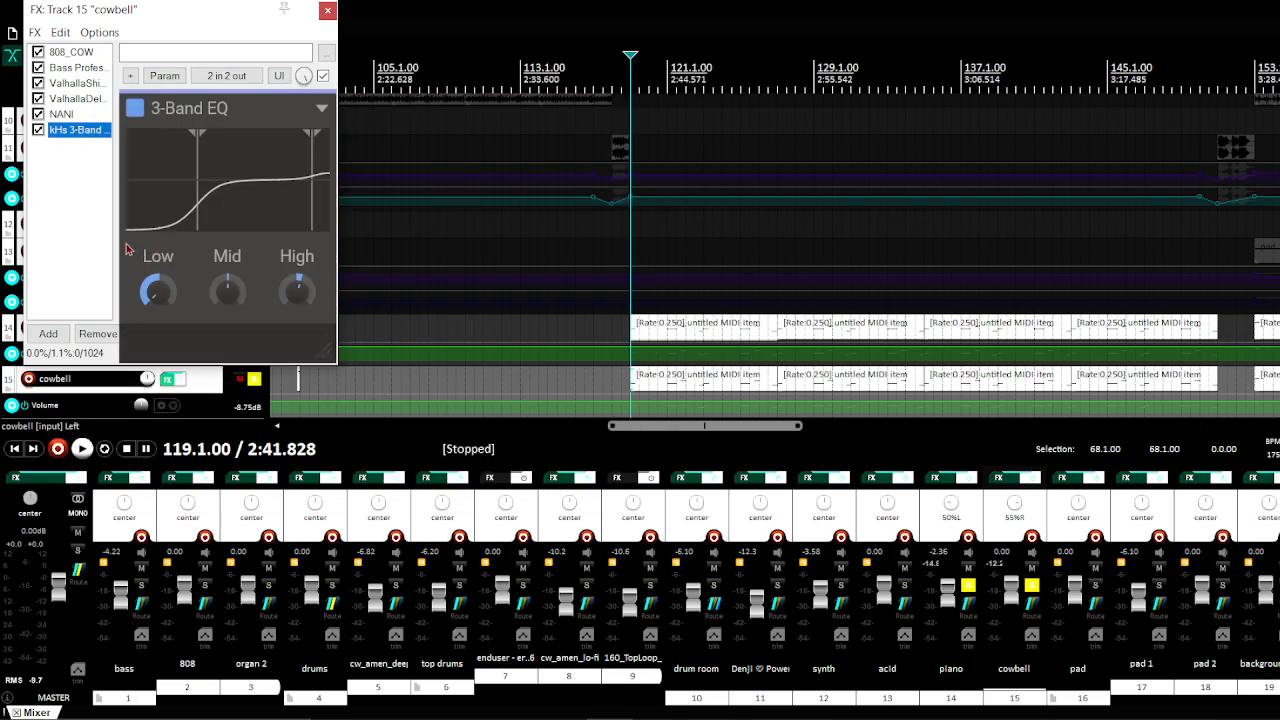
pyautogui.click(327, 12)
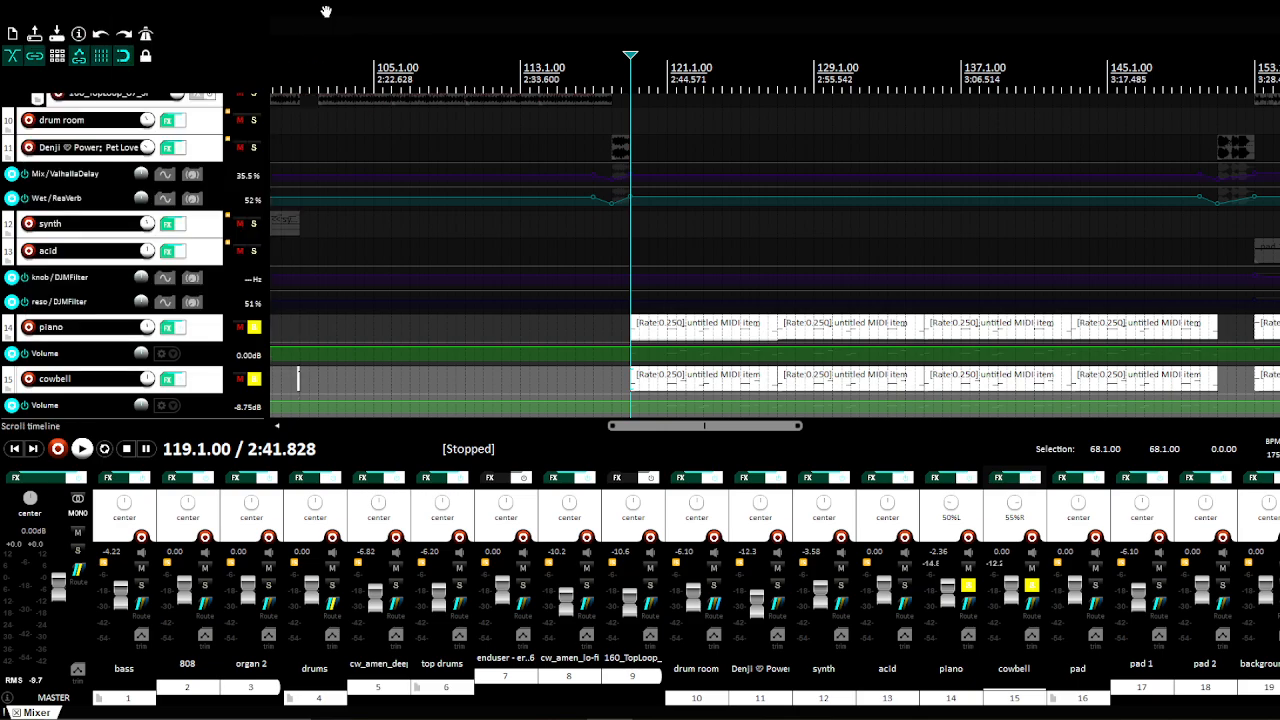
# Step: Play a short passage of the soloed piano and cowbell tracks together from bar 119
pyautogui.moveTo(650, 426); pyautogui.dragTo(652, 432)
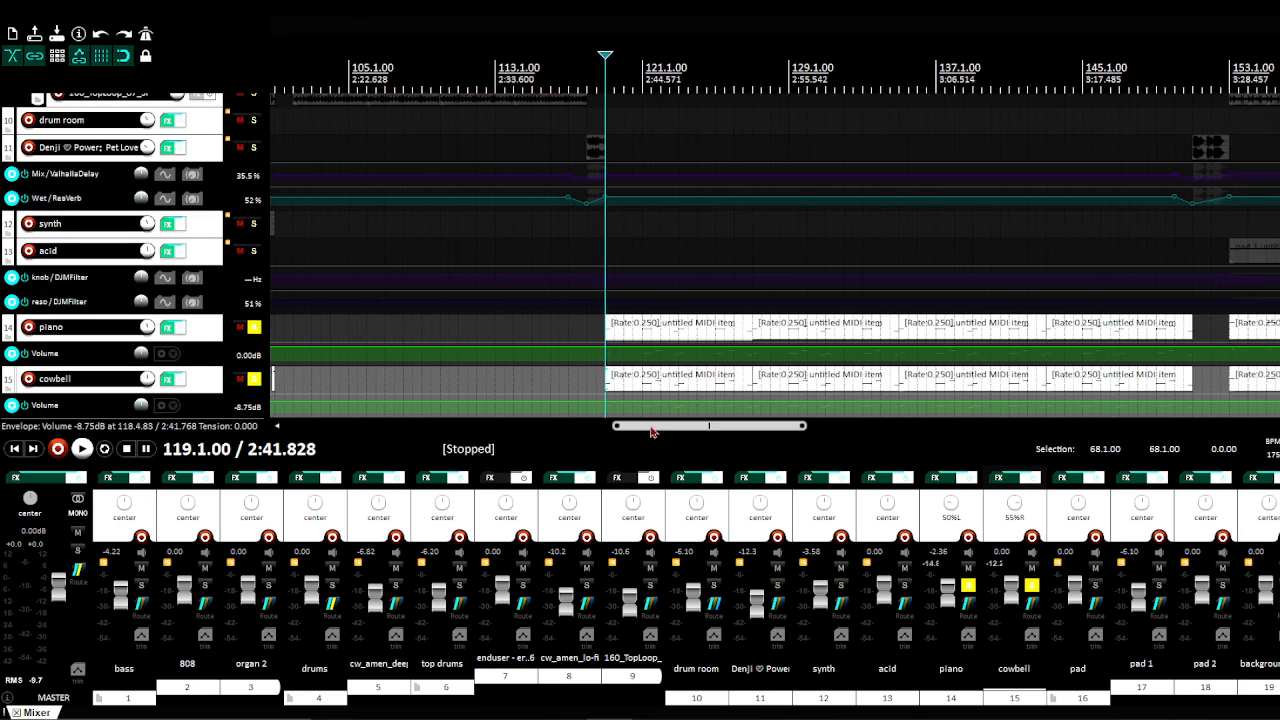
pyautogui.press('space')
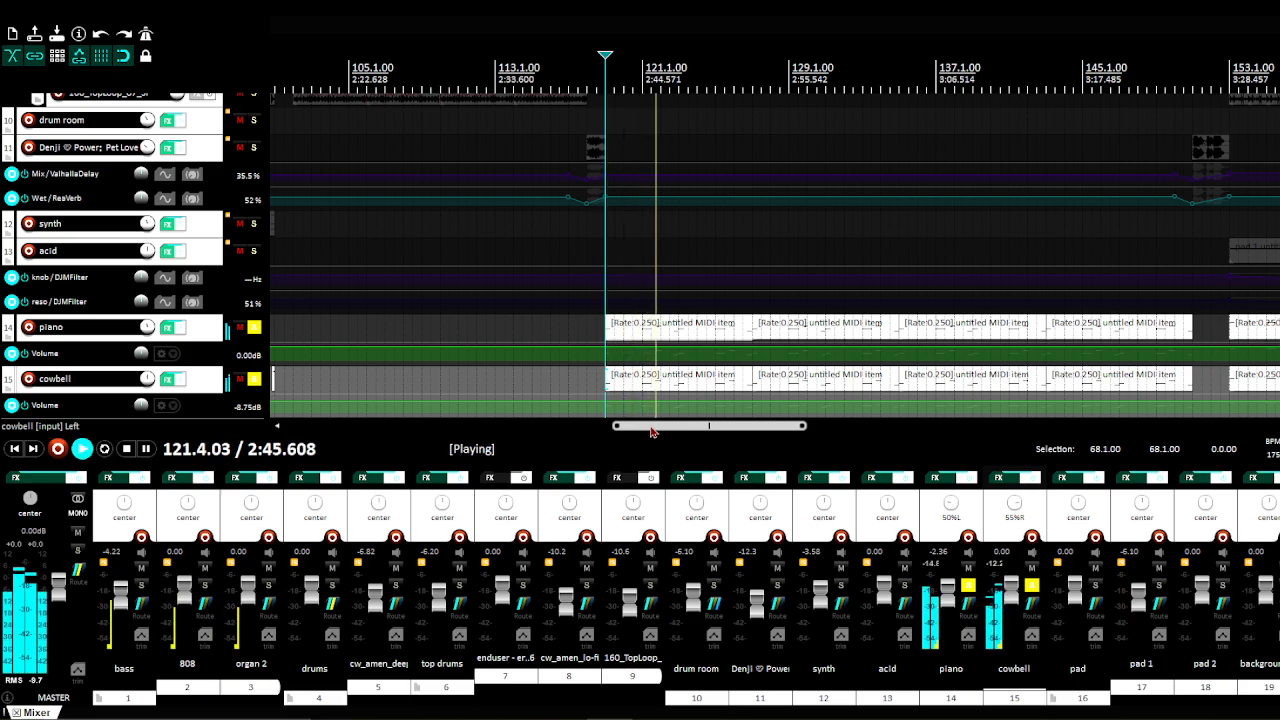
pyautogui.press('space')
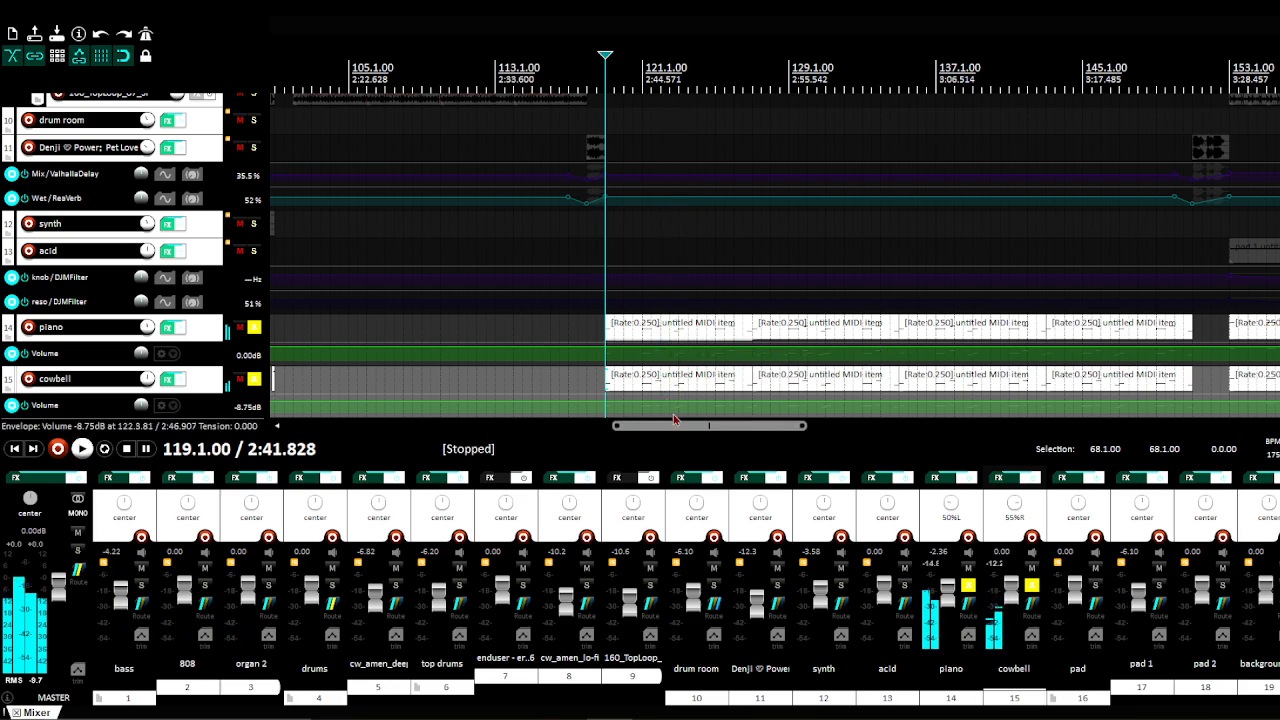
pyautogui.moveTo(684, 428); pyautogui.dragTo(686, 430)
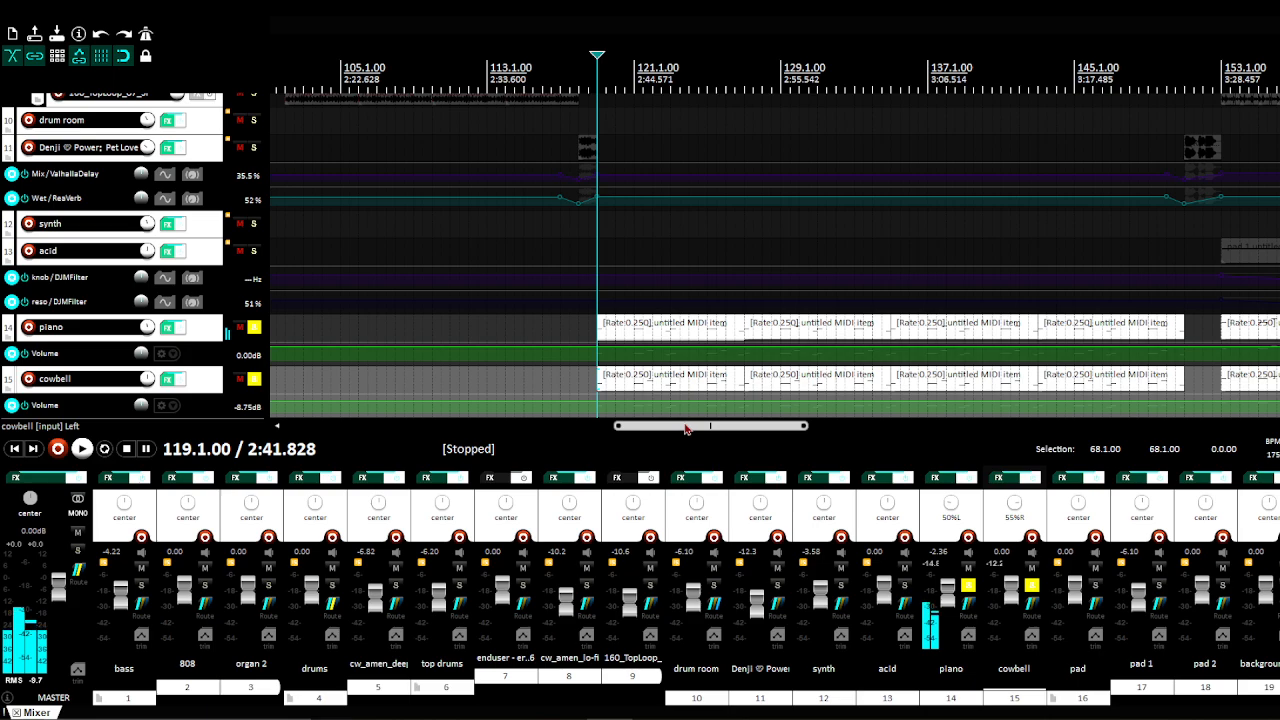
# Step: Unsolo the piano and cowbell tracks and solo the pad folder track
pyautogui.click(967, 586)
pyautogui.click(1032, 587)
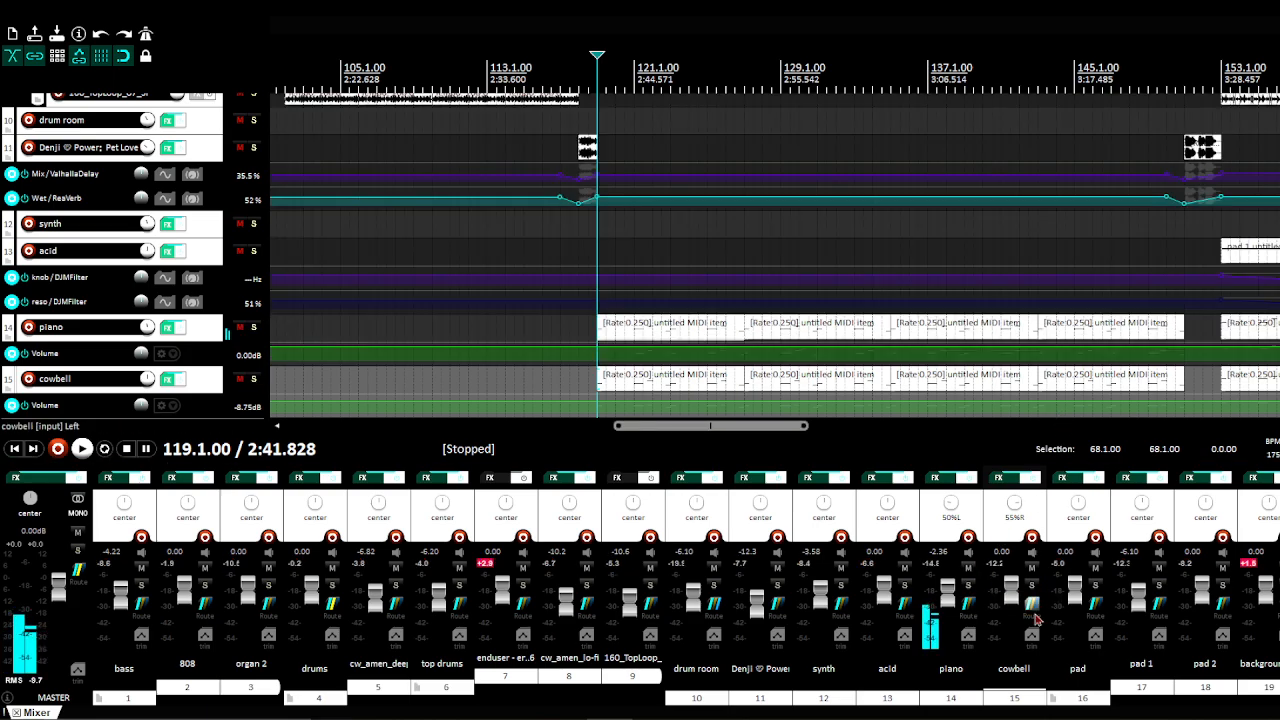
pyautogui.click(1069, 698)
pyautogui.click(1095, 585)
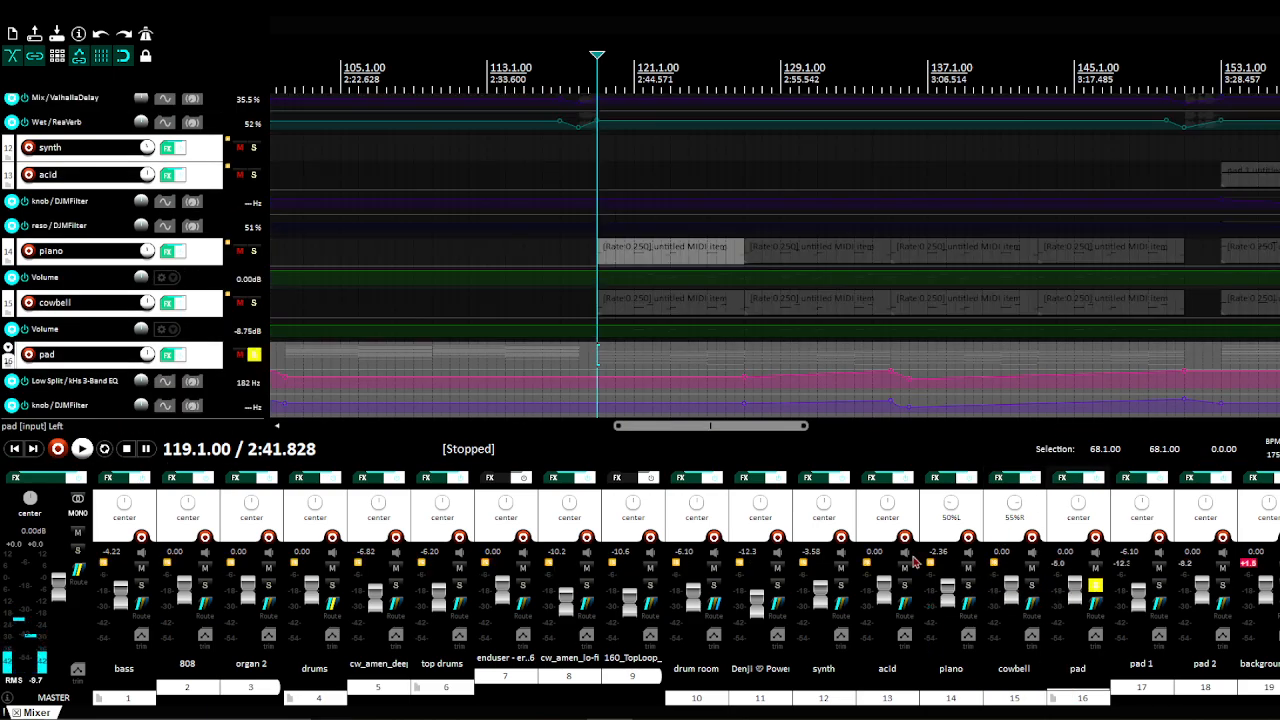
# Step: Expand the pad folder to show its child tracks and place the edit cursor at the project start
pyautogui.moveTo(752, 427); pyautogui.dragTo(425, 433)
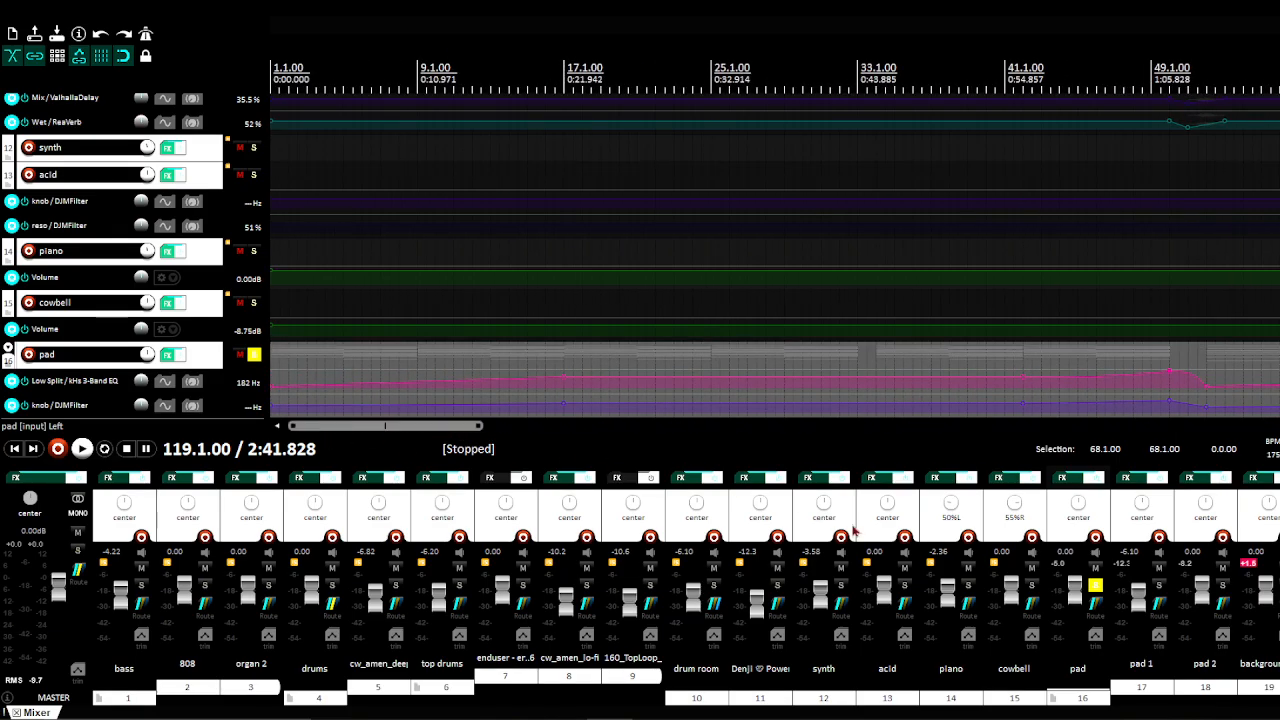
pyautogui.click(8, 347)
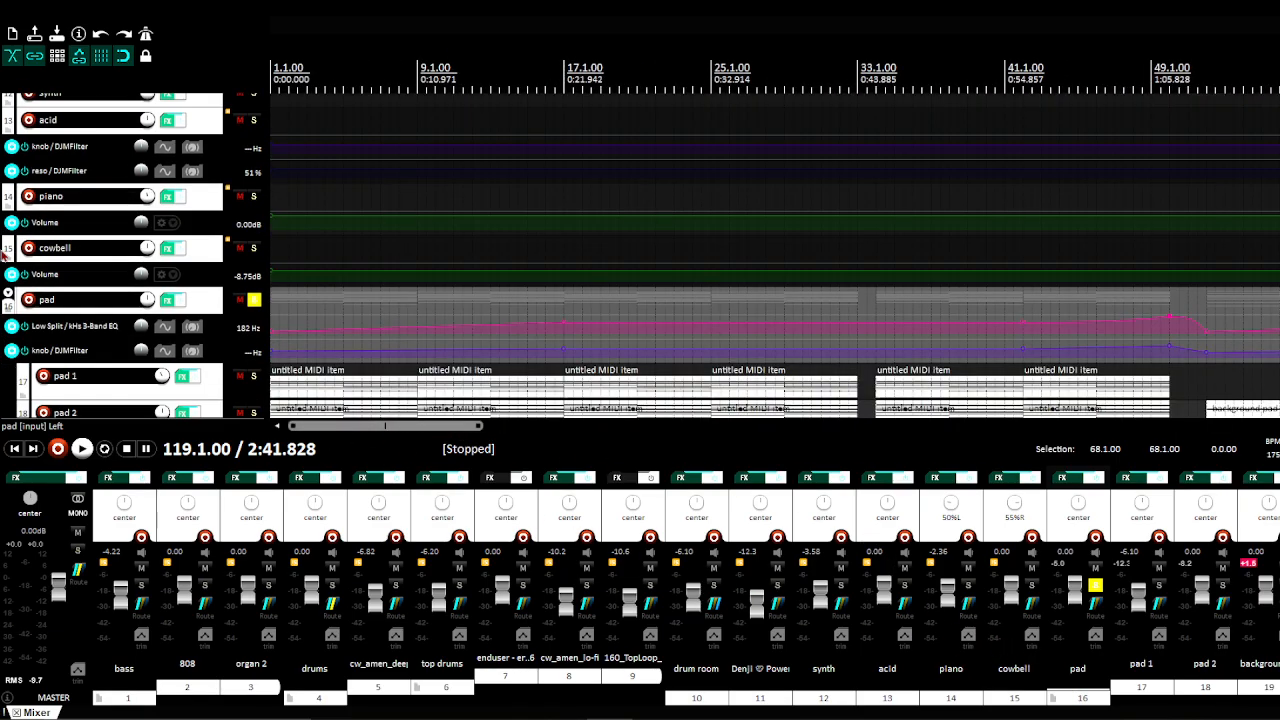
pyautogui.scroll(-1, 8, 275)
pyautogui.scroll(-1, 5, 290)
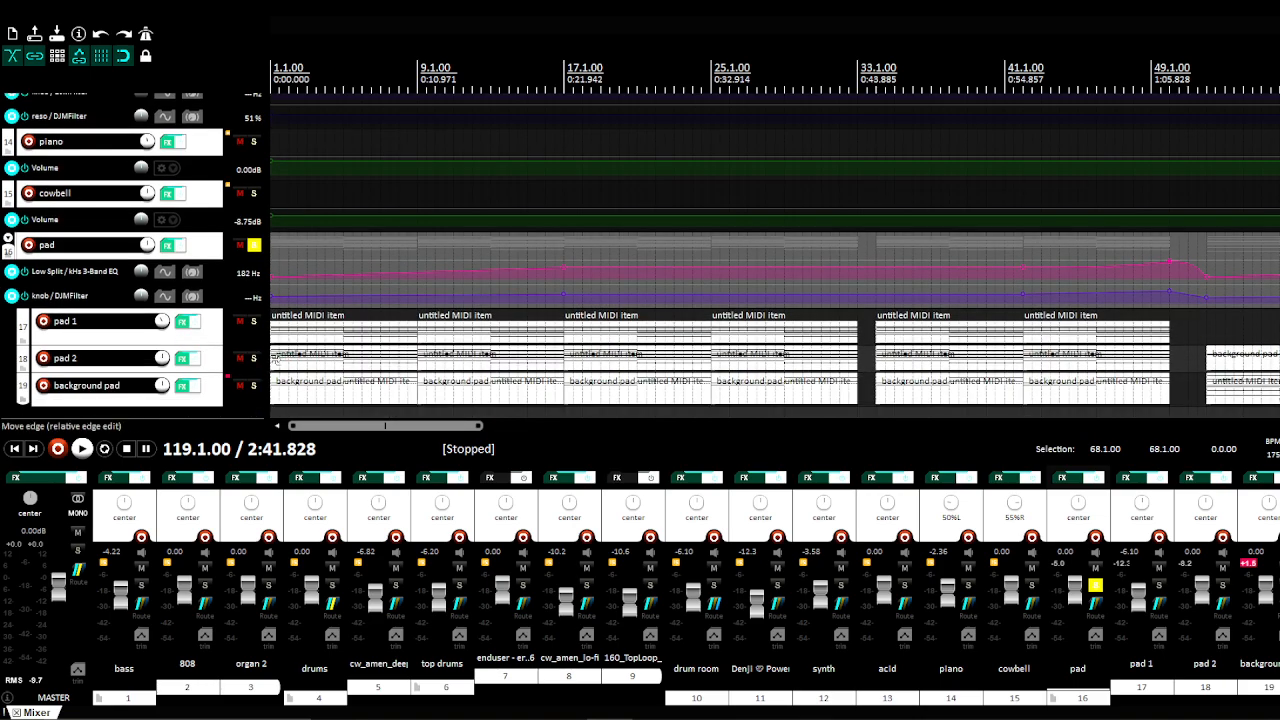
pyautogui.click(276, 358)
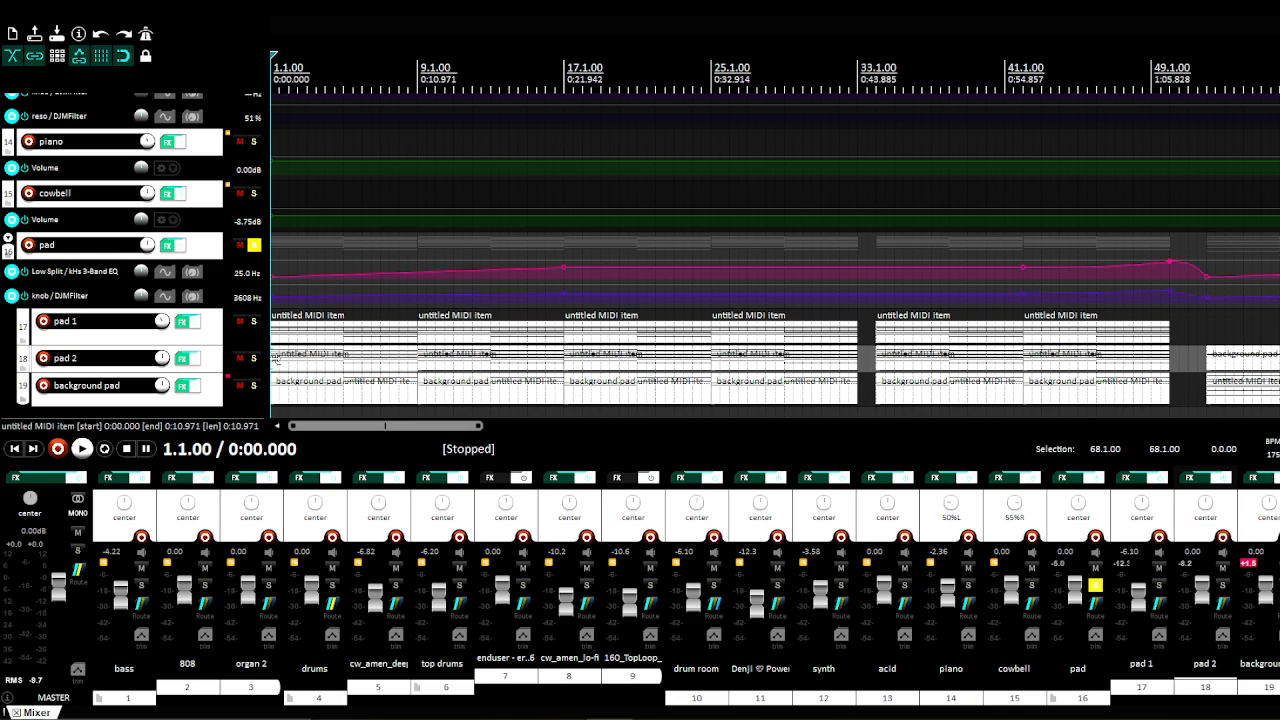
# Step: Select pad 1, review the Highpass Pad instrument in its M1 plugin, and close the effects window
pyautogui.click(273, 336)
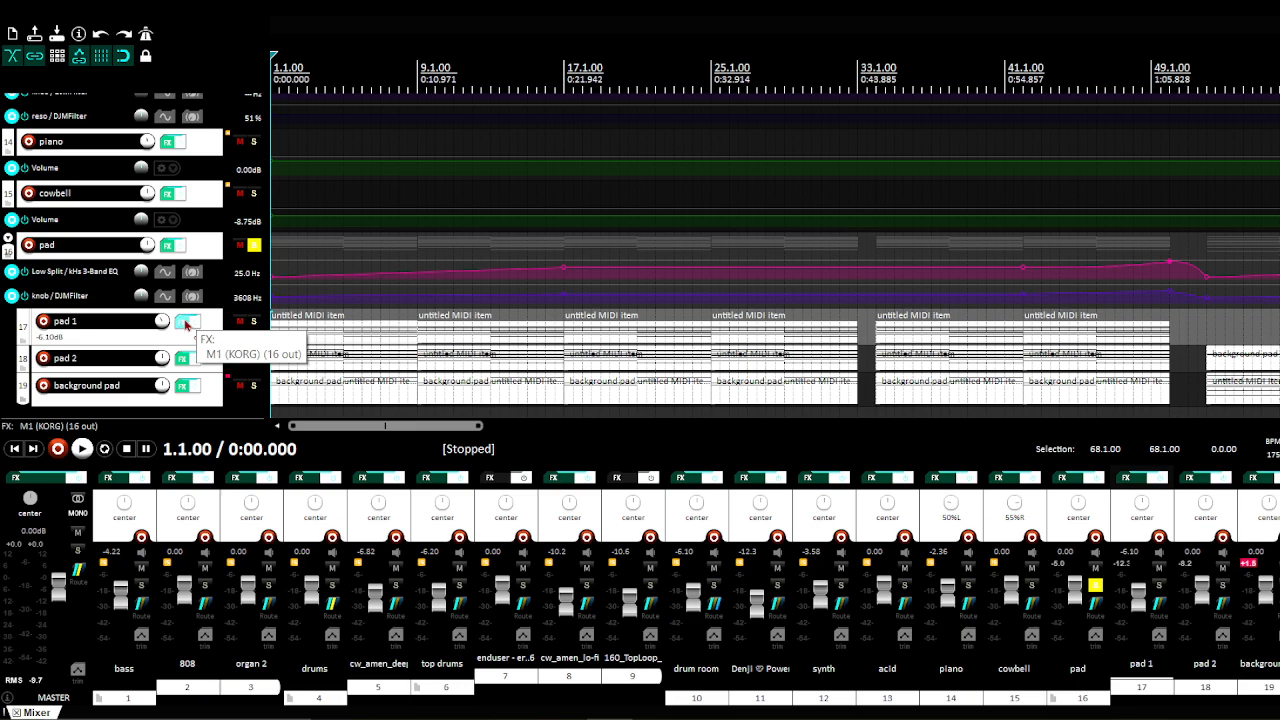
pyautogui.click(186, 322)
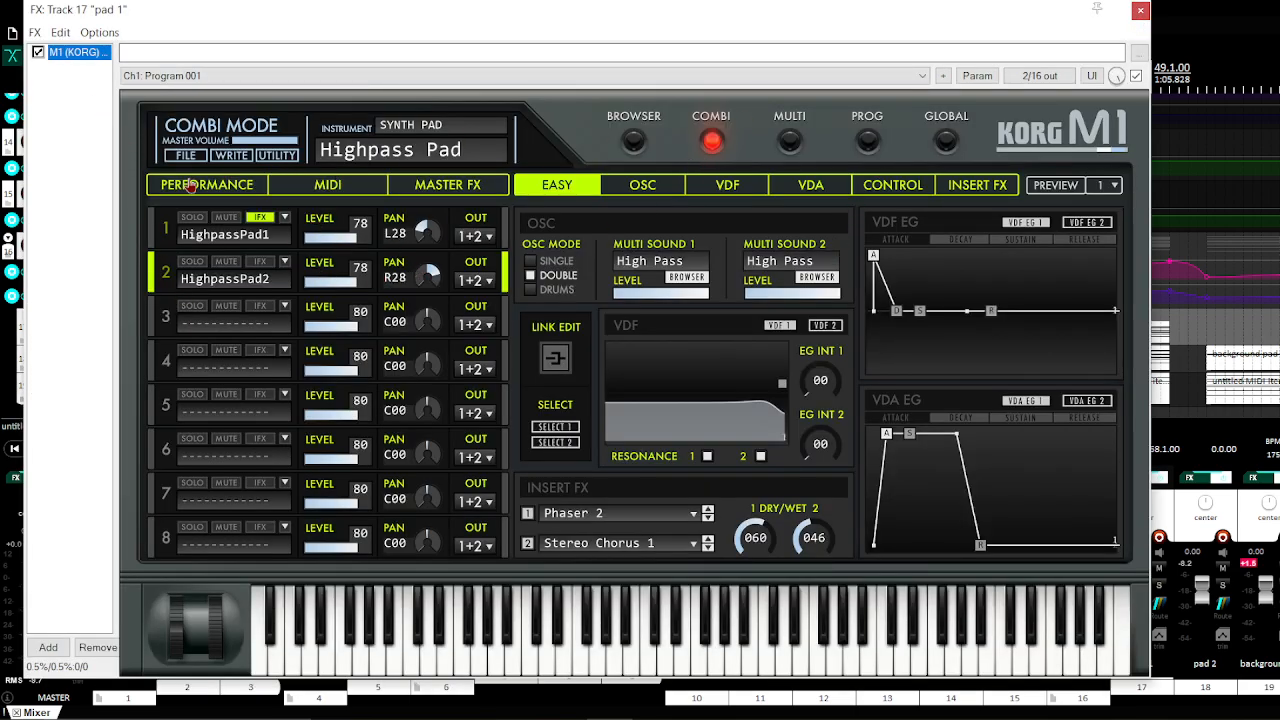
pyautogui.click(1139, 12)
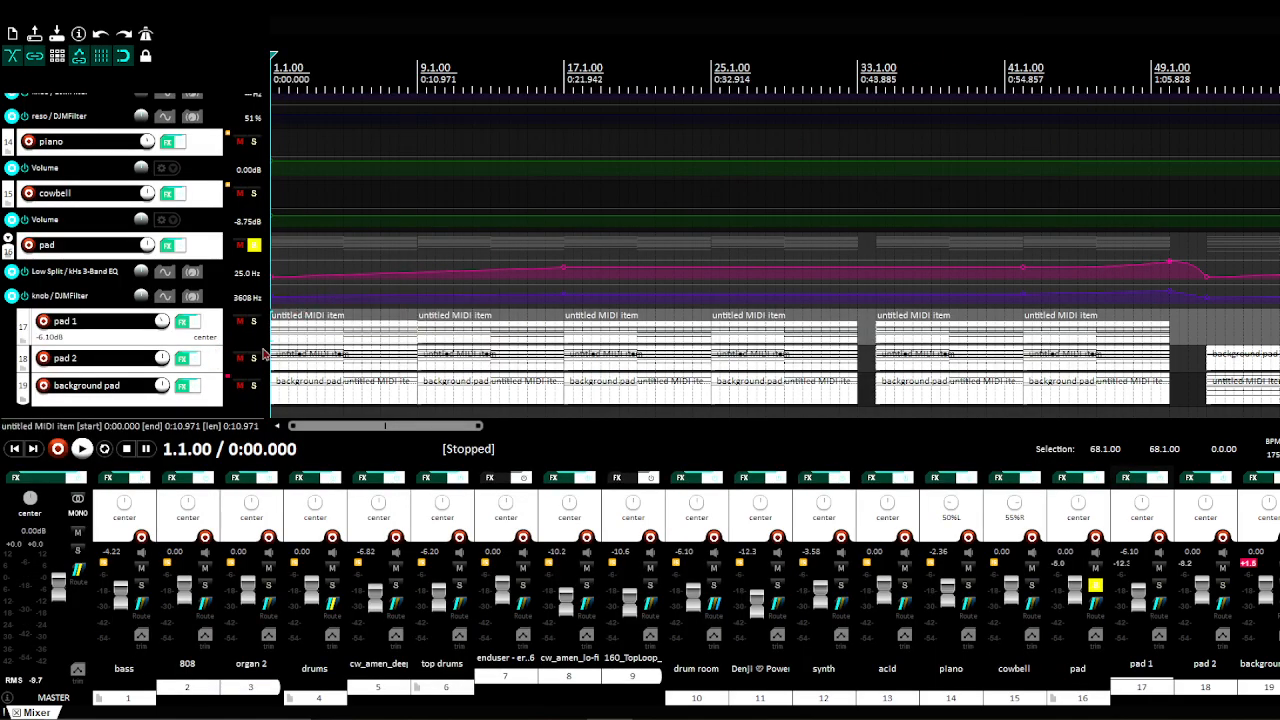
# Step: Solo pad 1 and play short passages of it from the project start and from bar 17
pyautogui.click(256, 323)
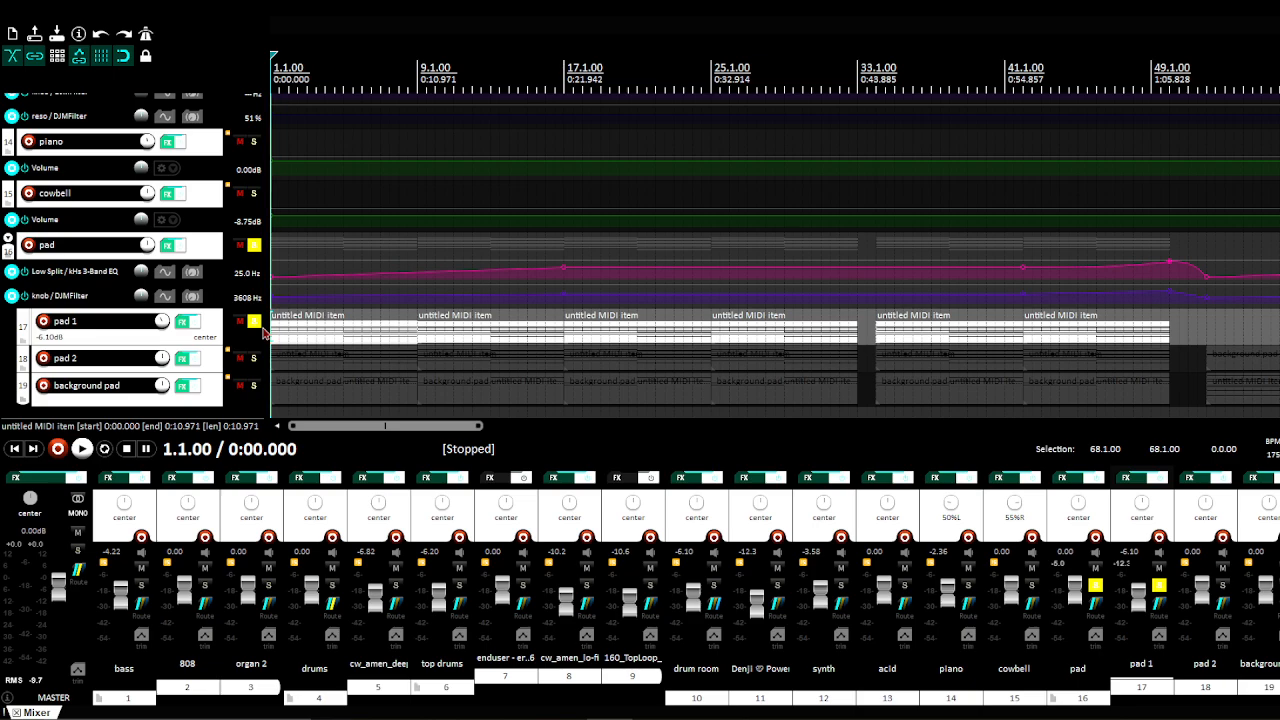
pyautogui.press('space')
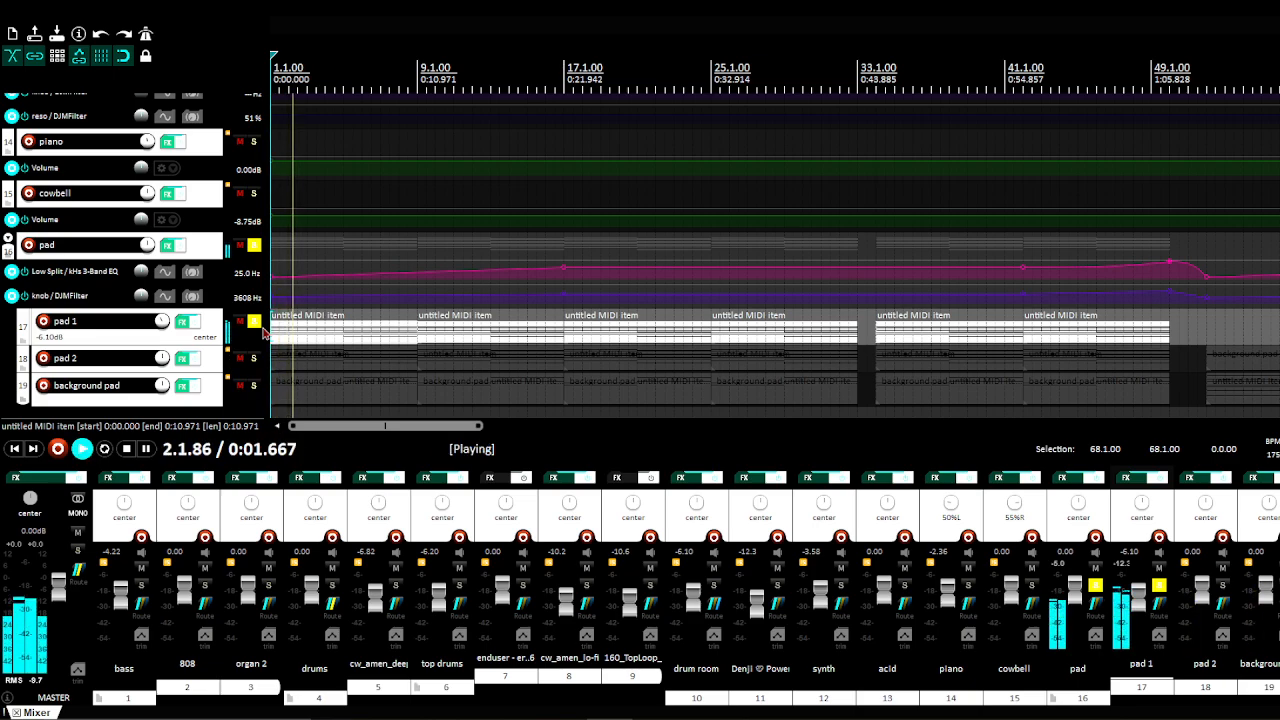
pyautogui.press('space')
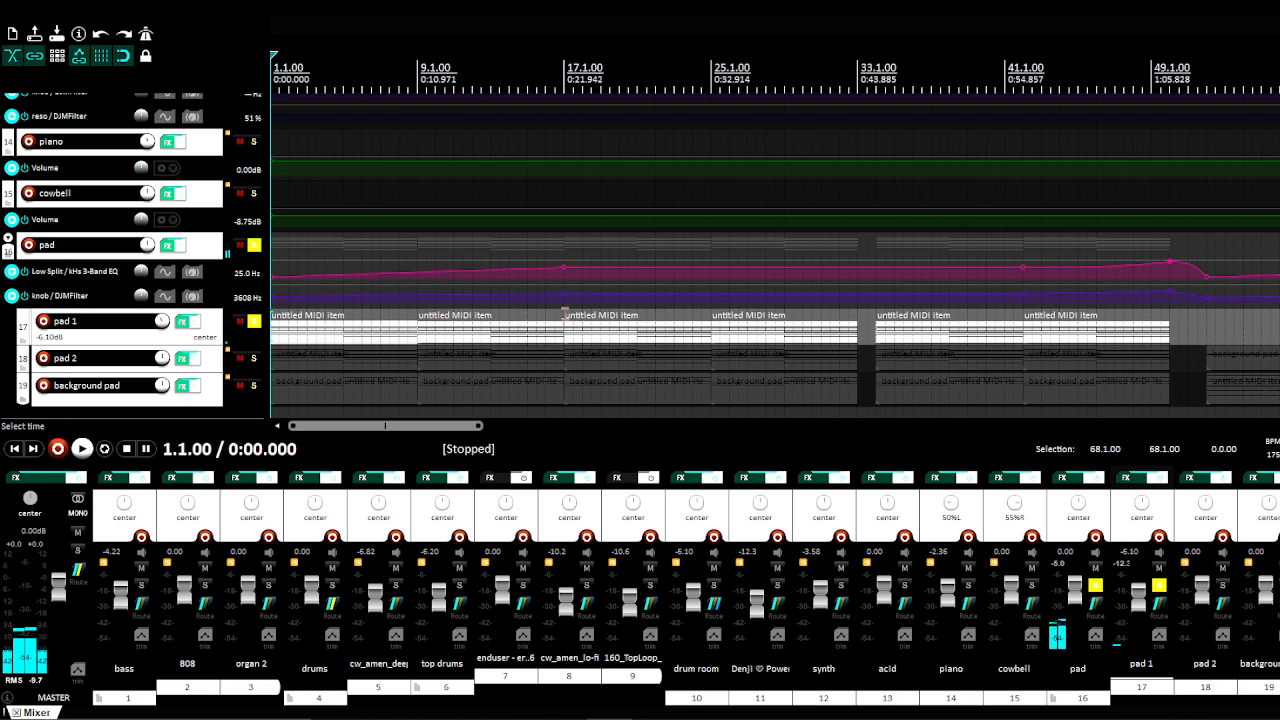
pyautogui.click(564, 314)
pyautogui.press('space')
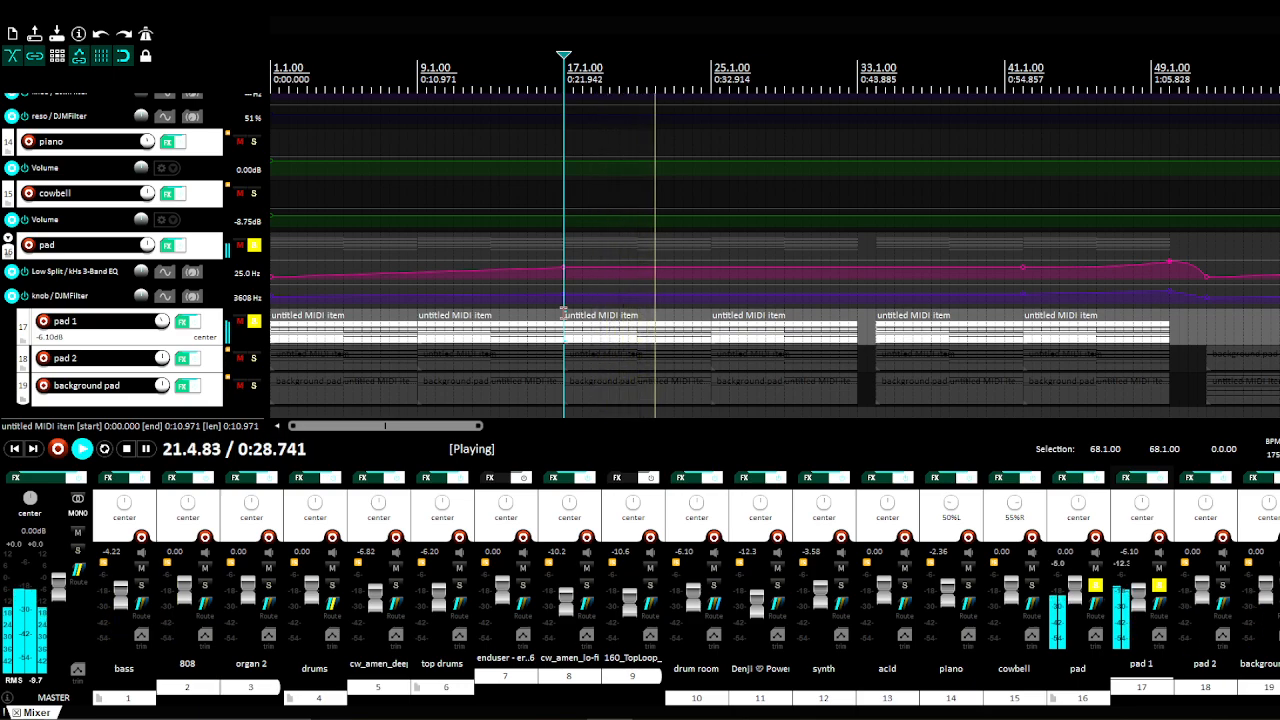
pyautogui.press('space')
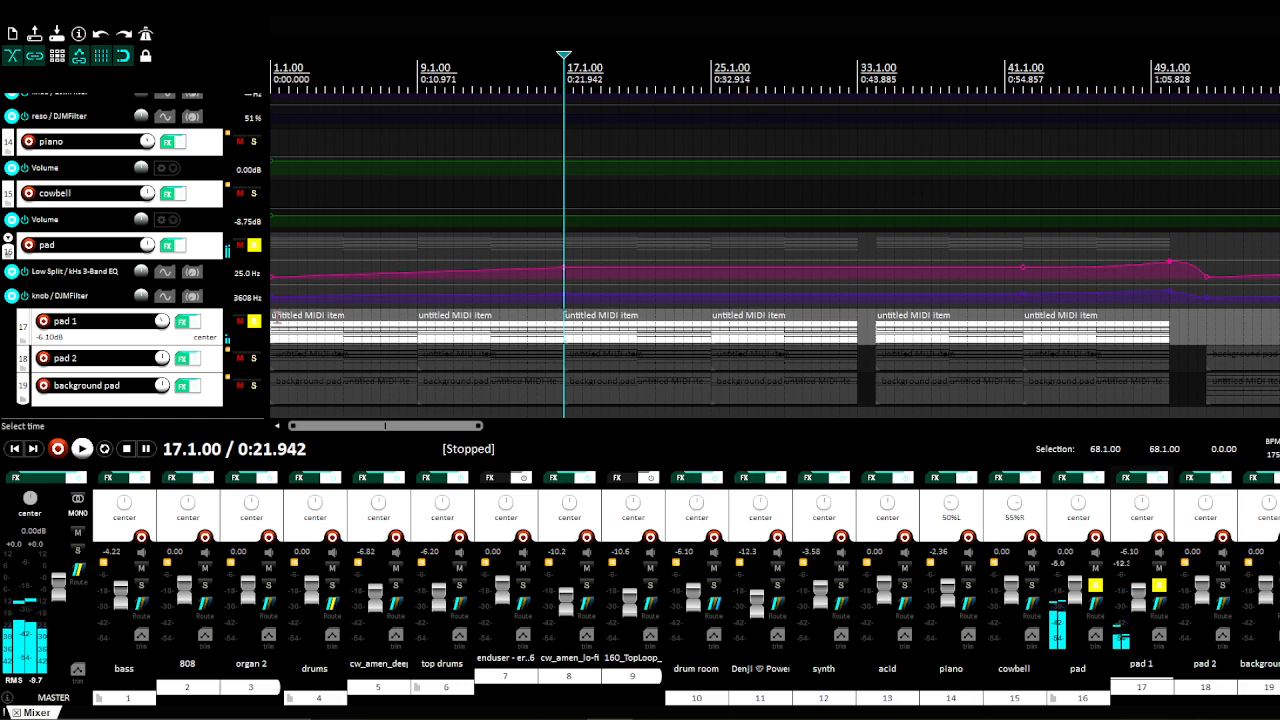
# Step: Return the edit cursor to the project start and unsolo pad 1
pyautogui.press('Home')
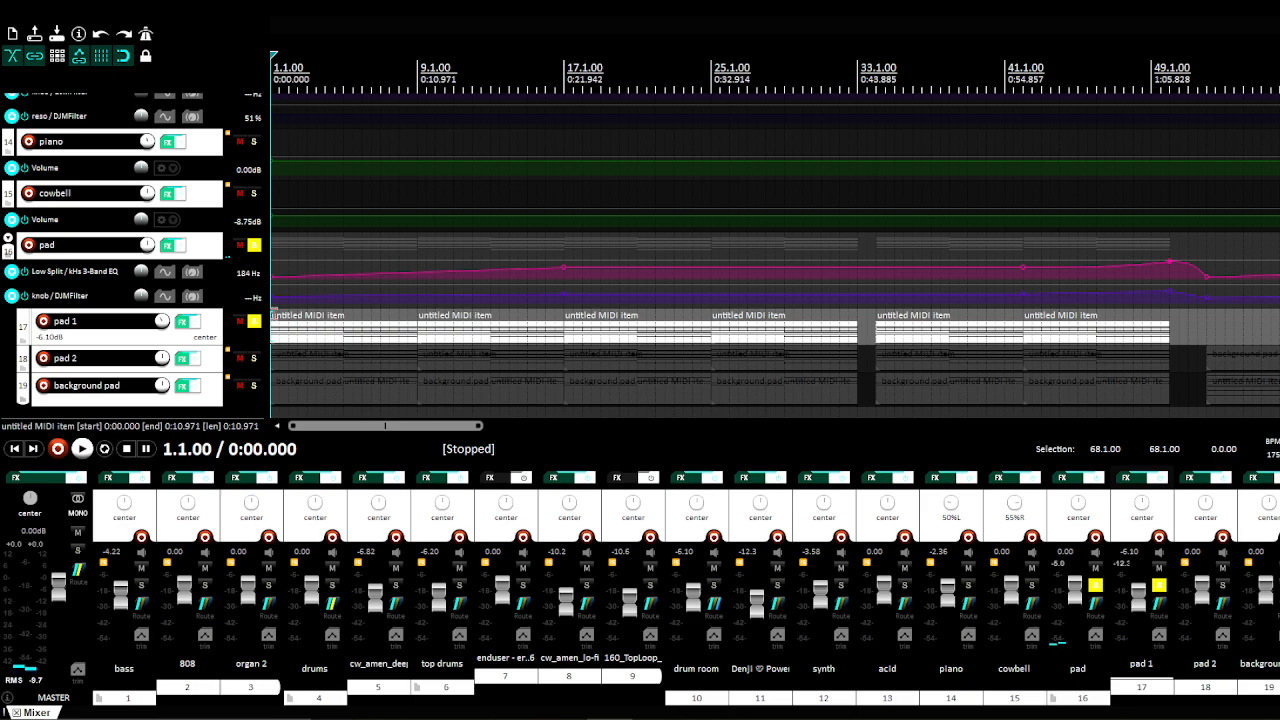
pyautogui.click(254, 321)
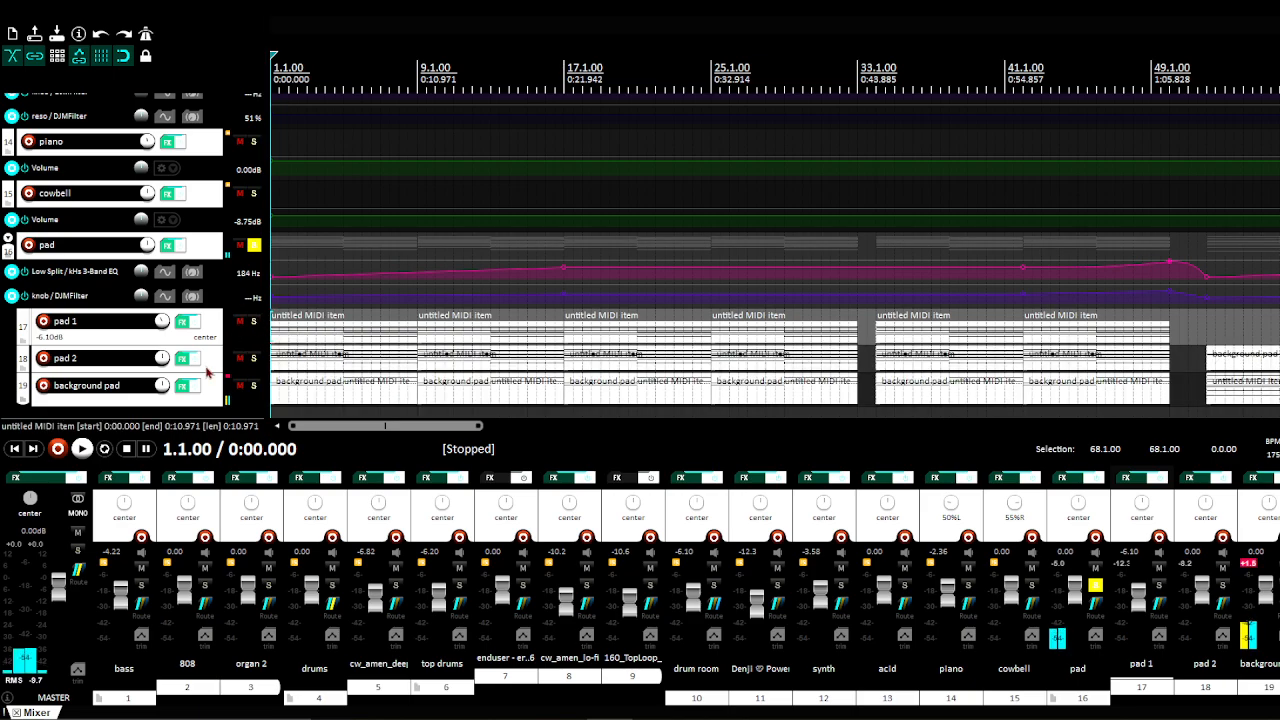
# Step: Solo pad 2 and play a short passage of it from bar 17
pyautogui.click(254, 358)
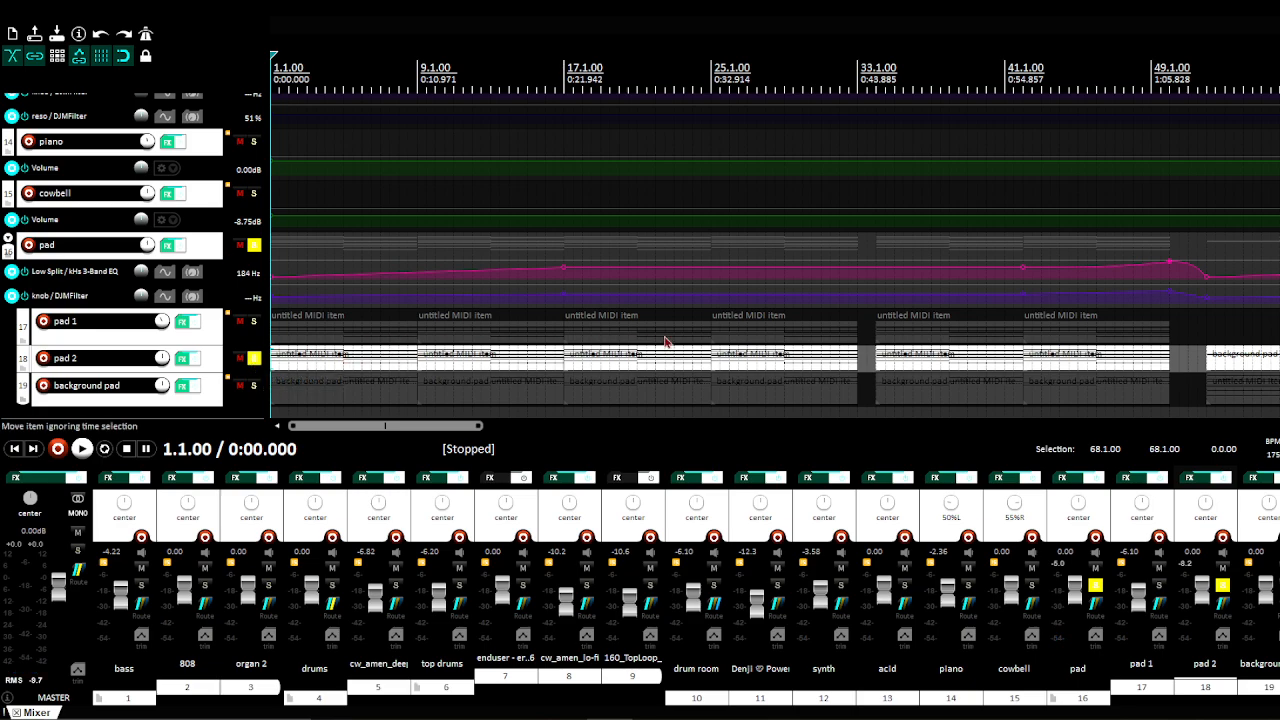
pyautogui.click(565, 343)
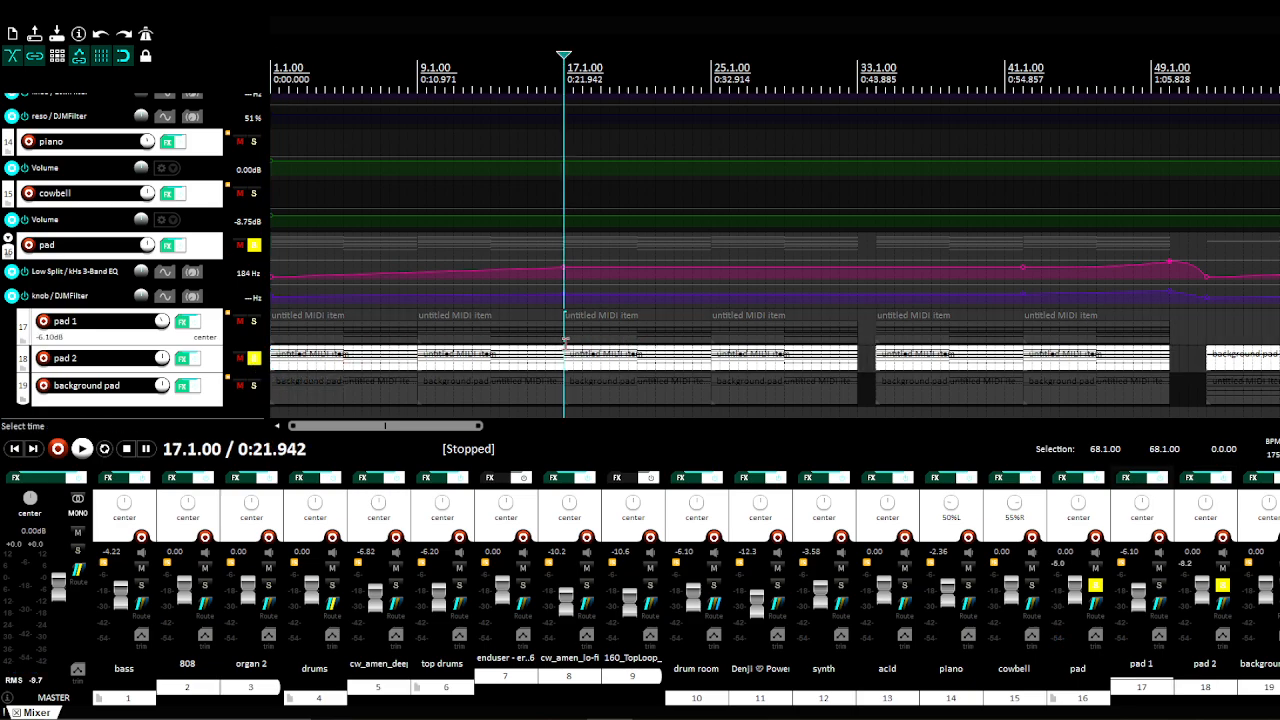
pyautogui.press('space')
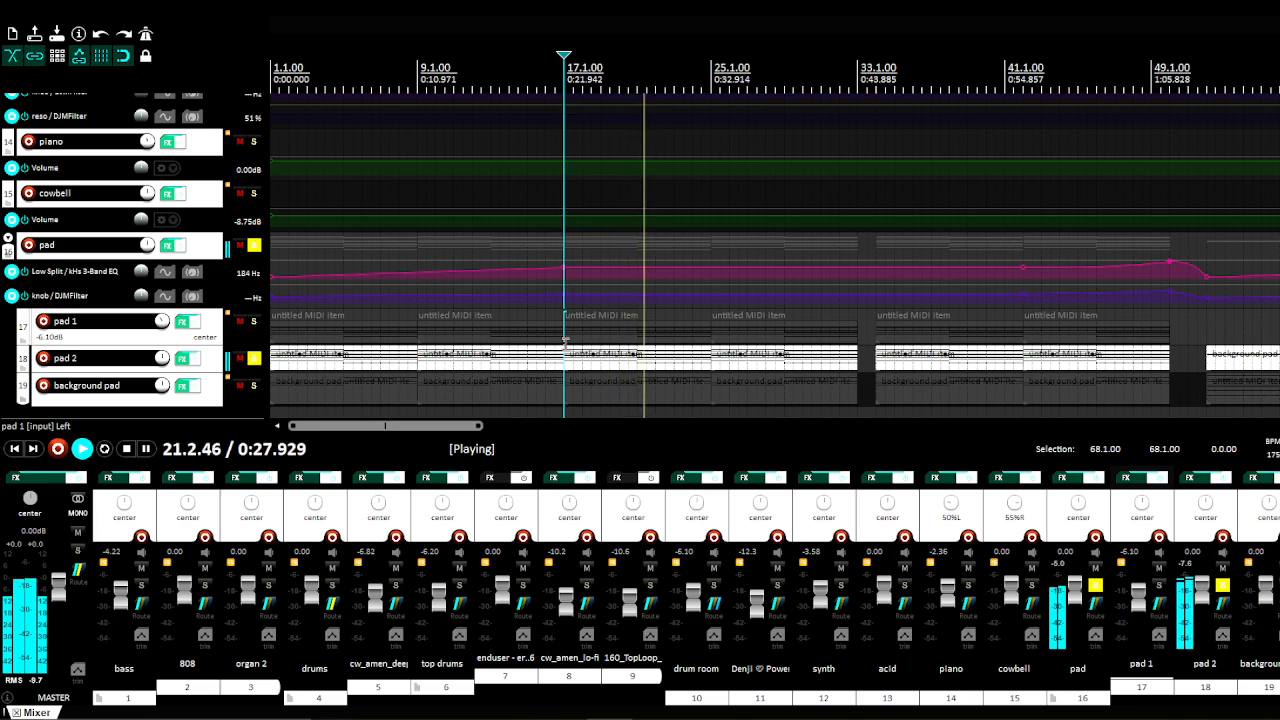
pyautogui.press('space')
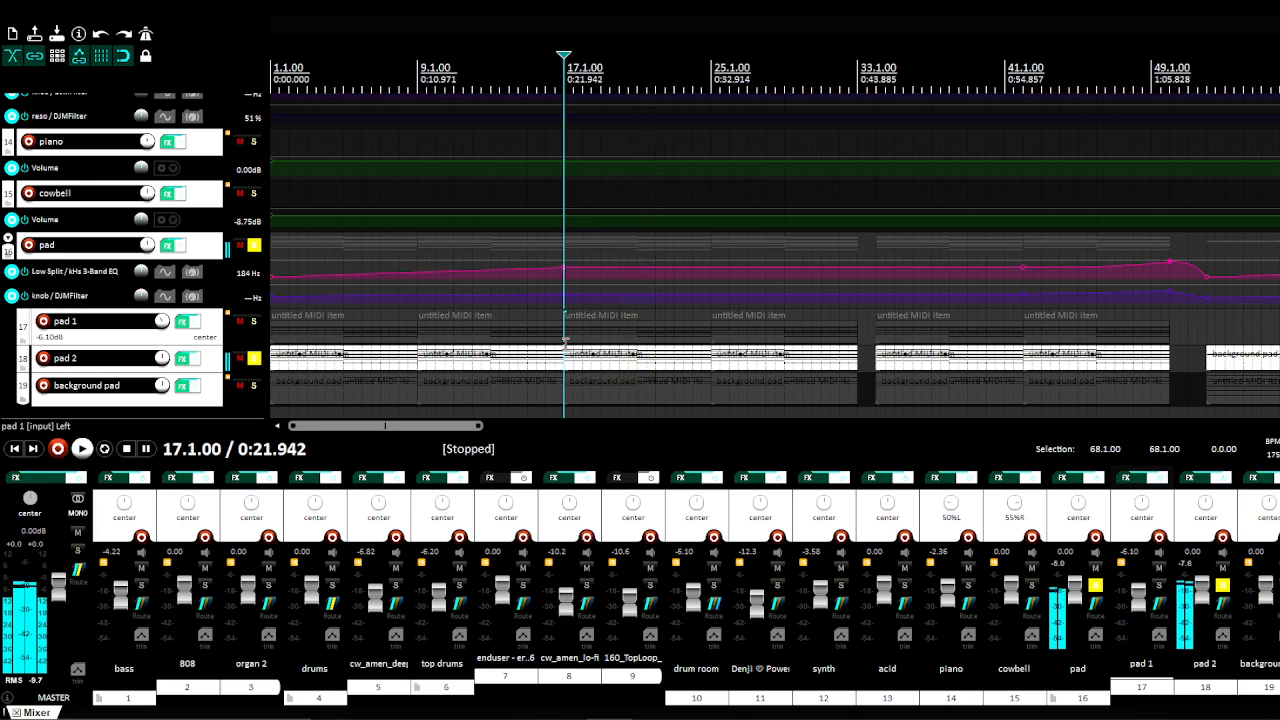
# Step: Review the SynVoices combi and its Vocoder and FV Wave layers in pad 2's M1 plugin, close the effects window, and unsolo pad 2
pyautogui.click(213, 363)
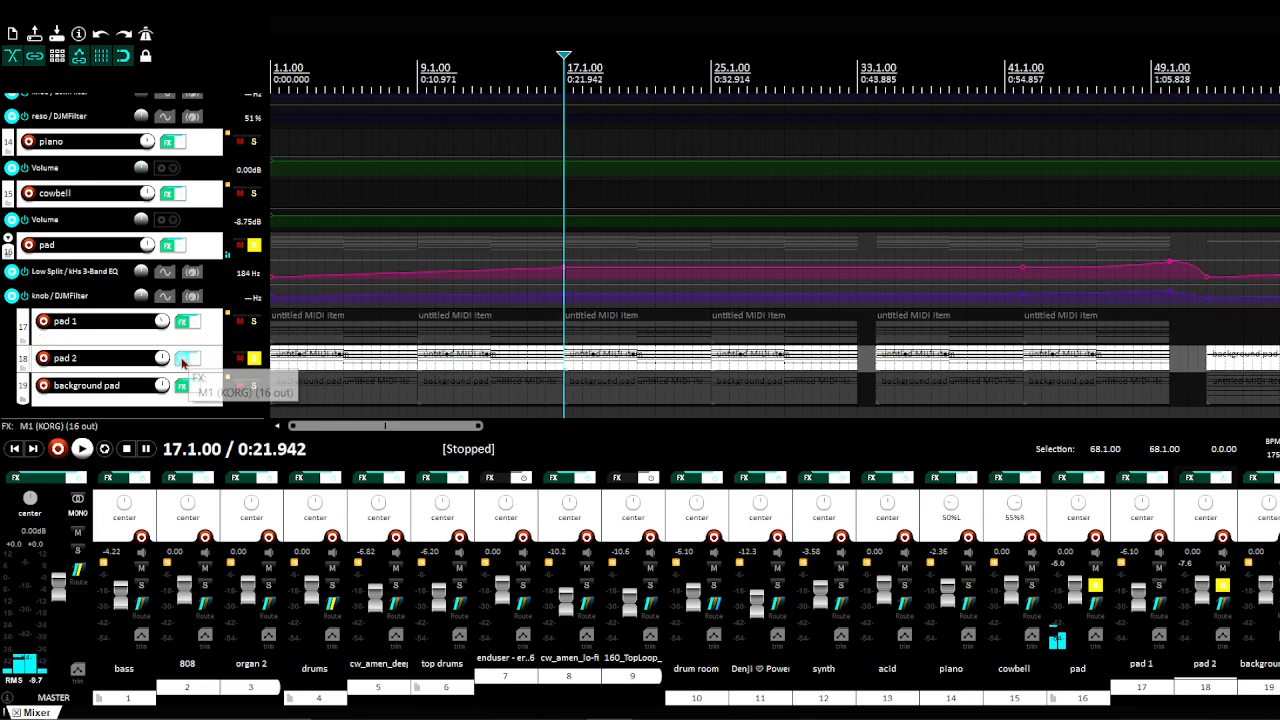
pyautogui.click(183, 362)
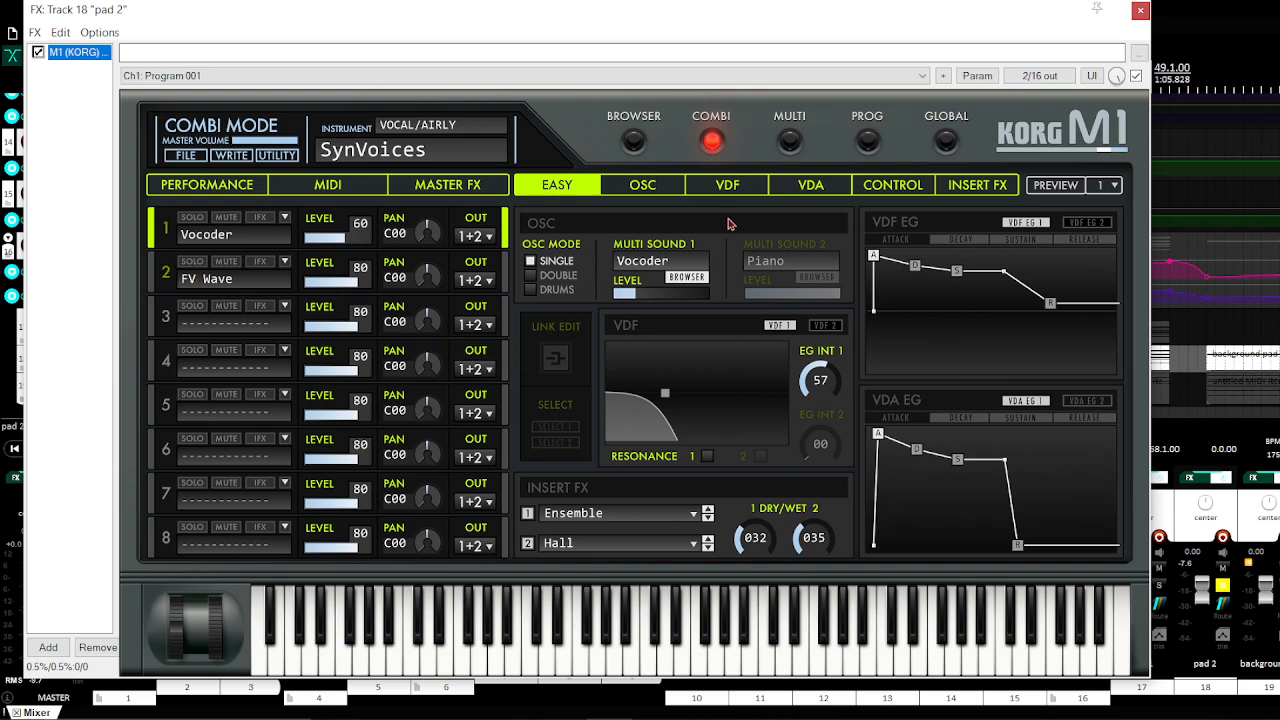
pyautogui.click(168, 278)
pyautogui.click(166, 236)
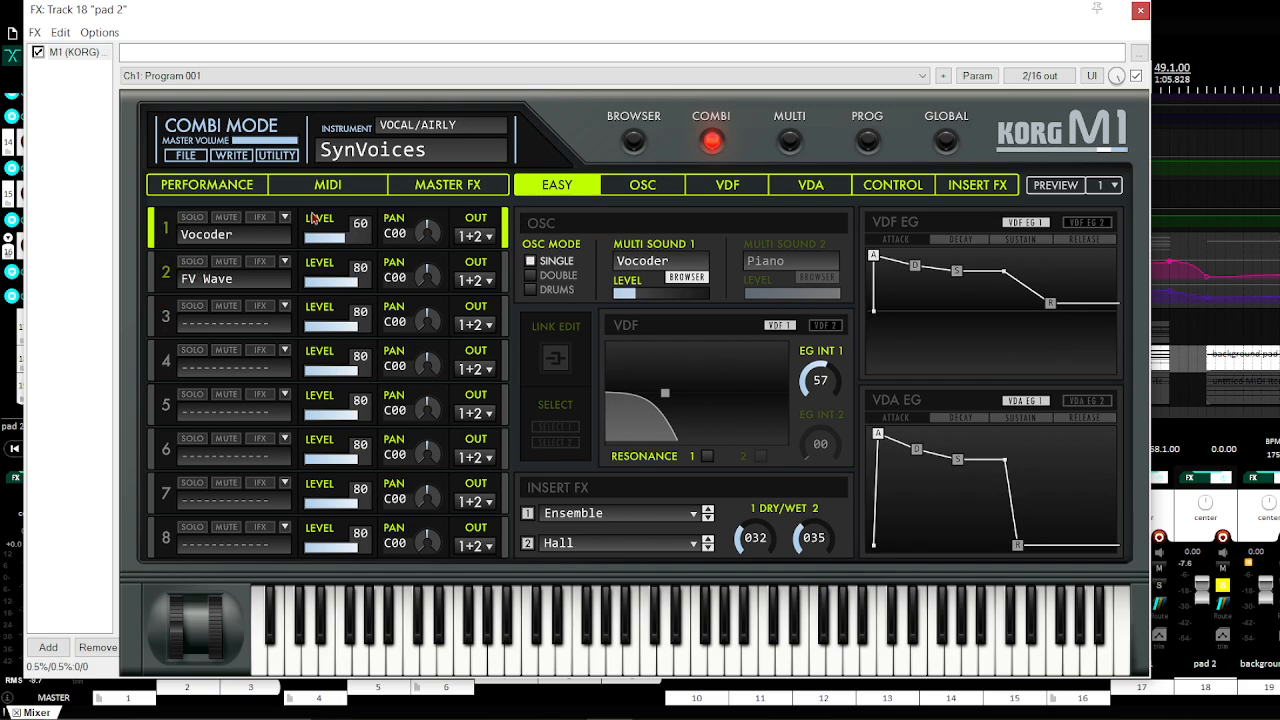
pyautogui.click(1141, 11)
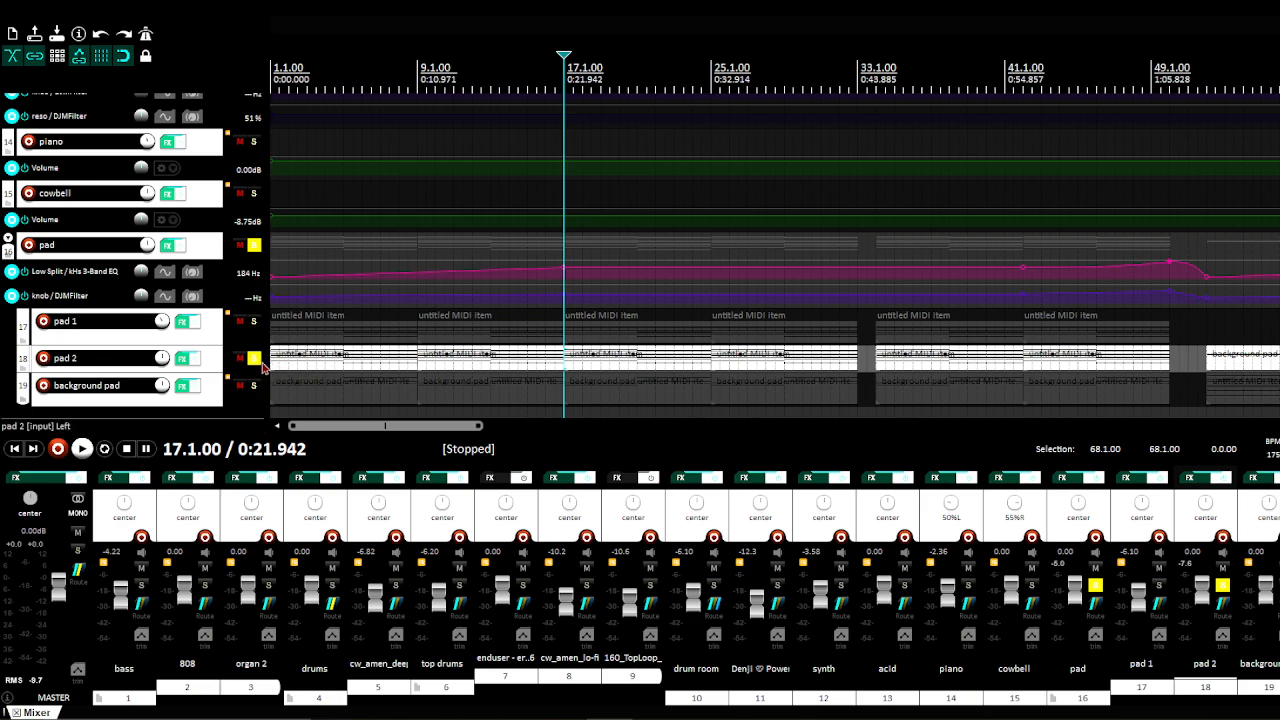
pyautogui.click(254, 358)
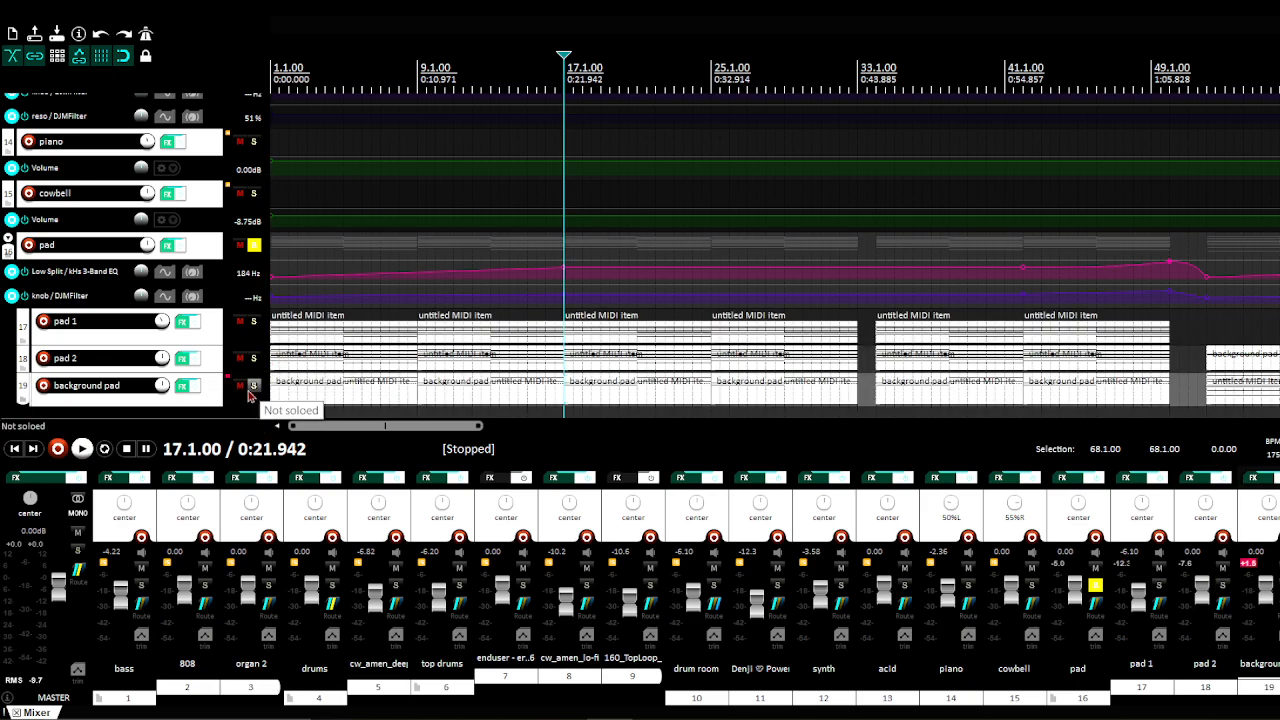
# Step: Solo the background pad and review its LABS instrument, Textural Pads: Foehn, checking the Reverb and Variation controls
pyautogui.click(252, 387)
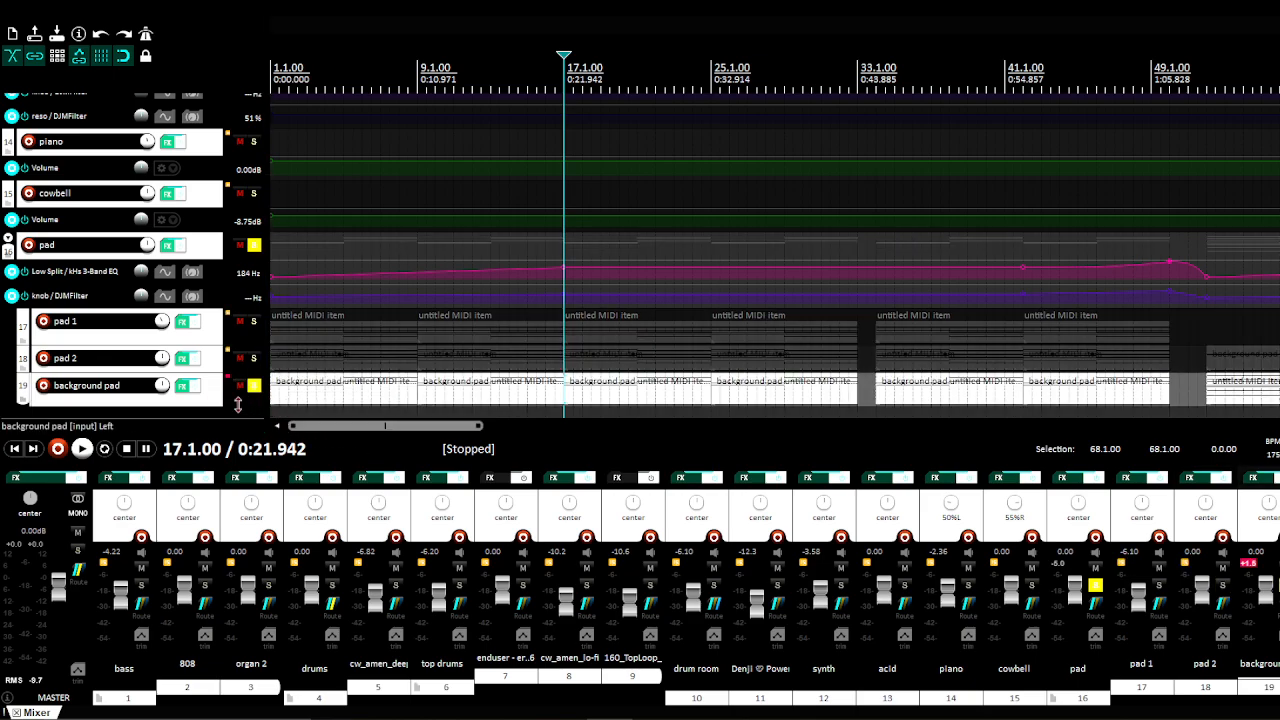
pyautogui.click(186, 385)
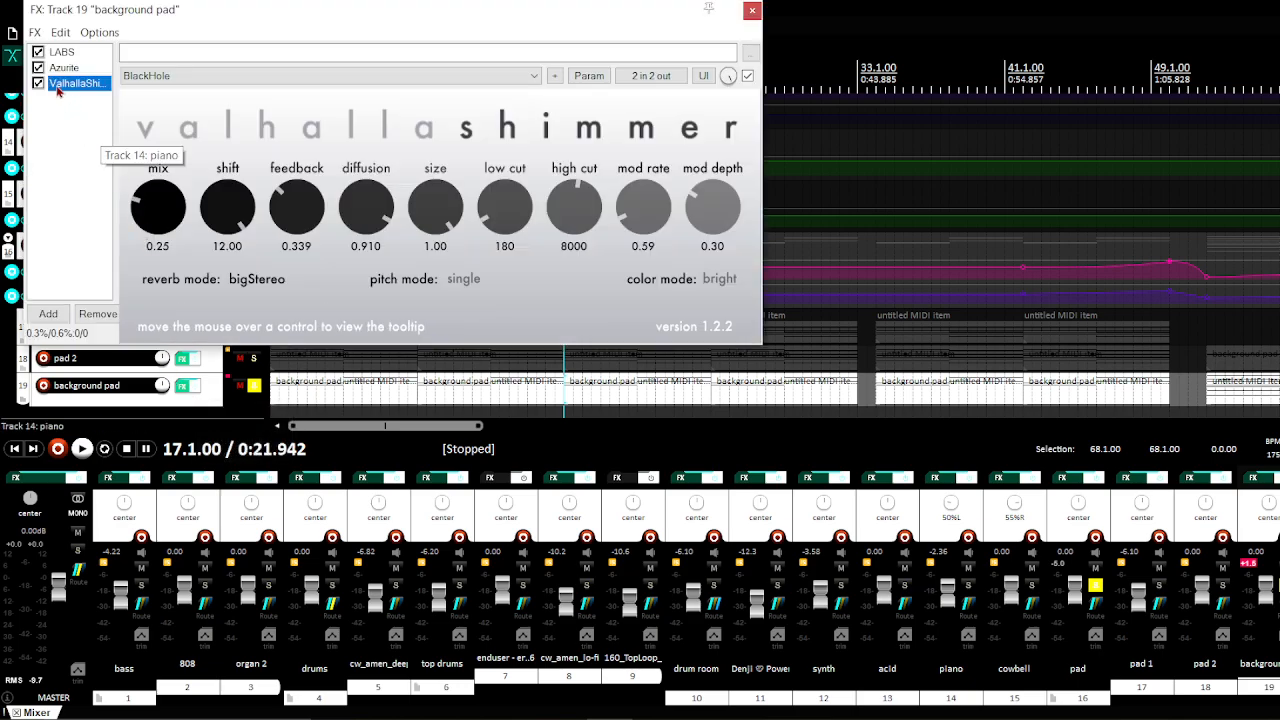
pyautogui.click(60, 68)
pyautogui.click(61, 53)
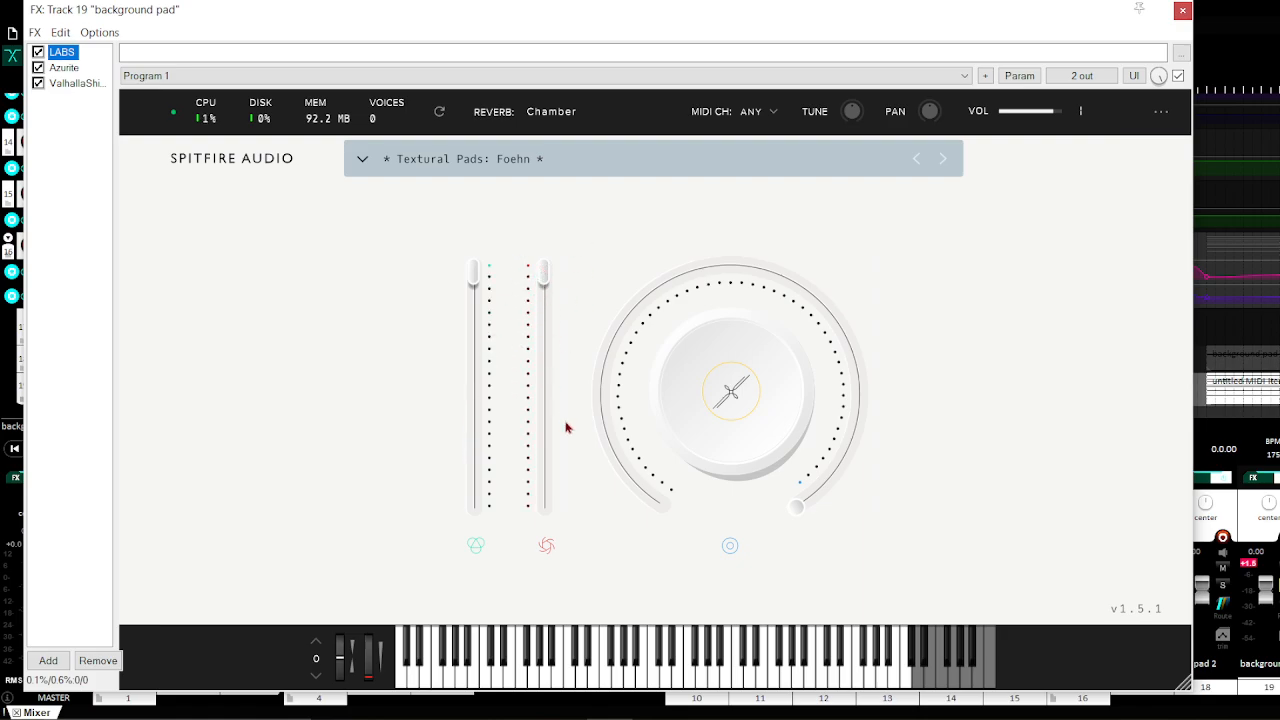
pyautogui.moveTo(862, 383)
pyautogui.click(933, 358)
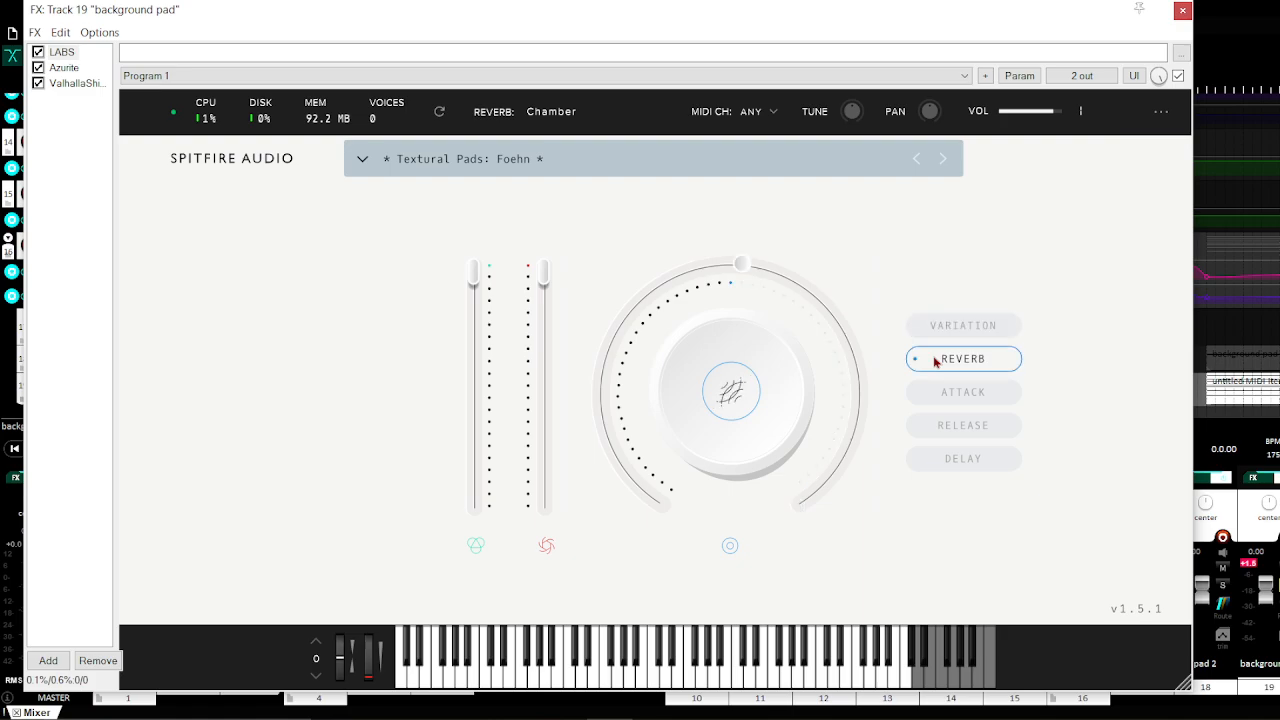
pyautogui.click(943, 336)
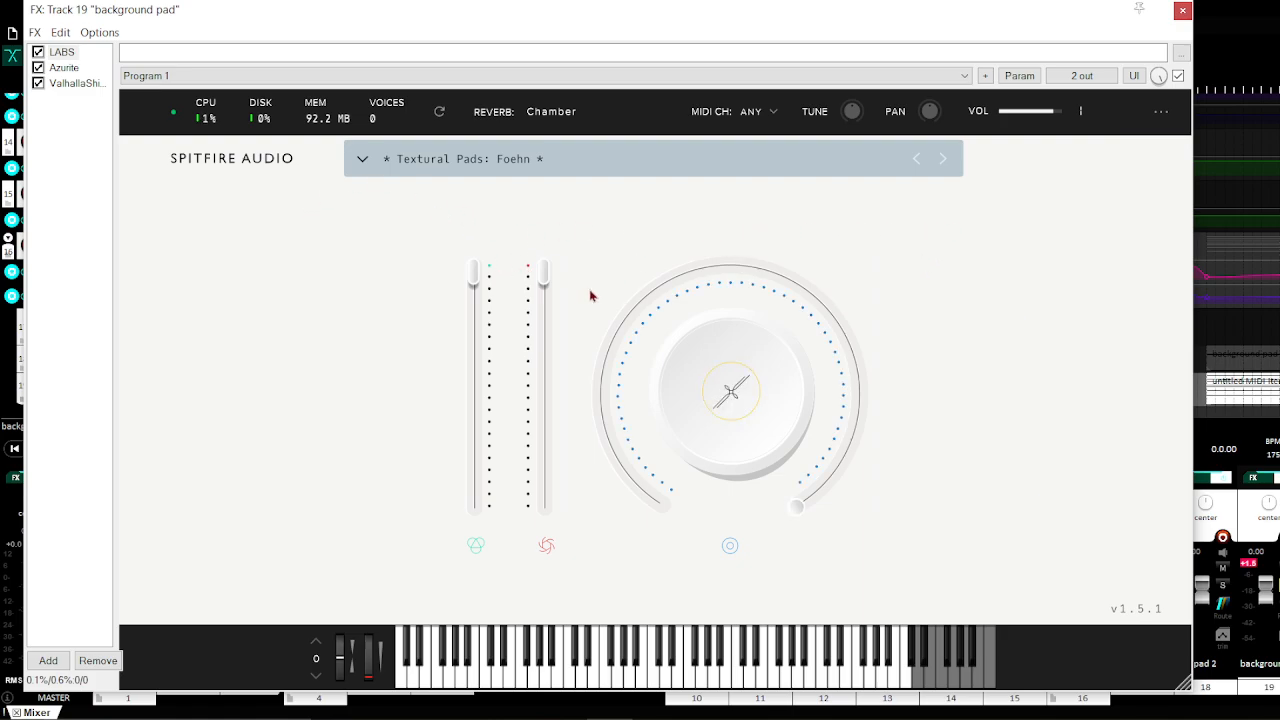
# Step: Move the effects window off the arrangement, bypass Azurite and ValhallaShimmer, and play the background pad's dry LABS sound from bar 17
pyautogui.moveTo(730, 24); pyautogui.dragTo(833, 520)
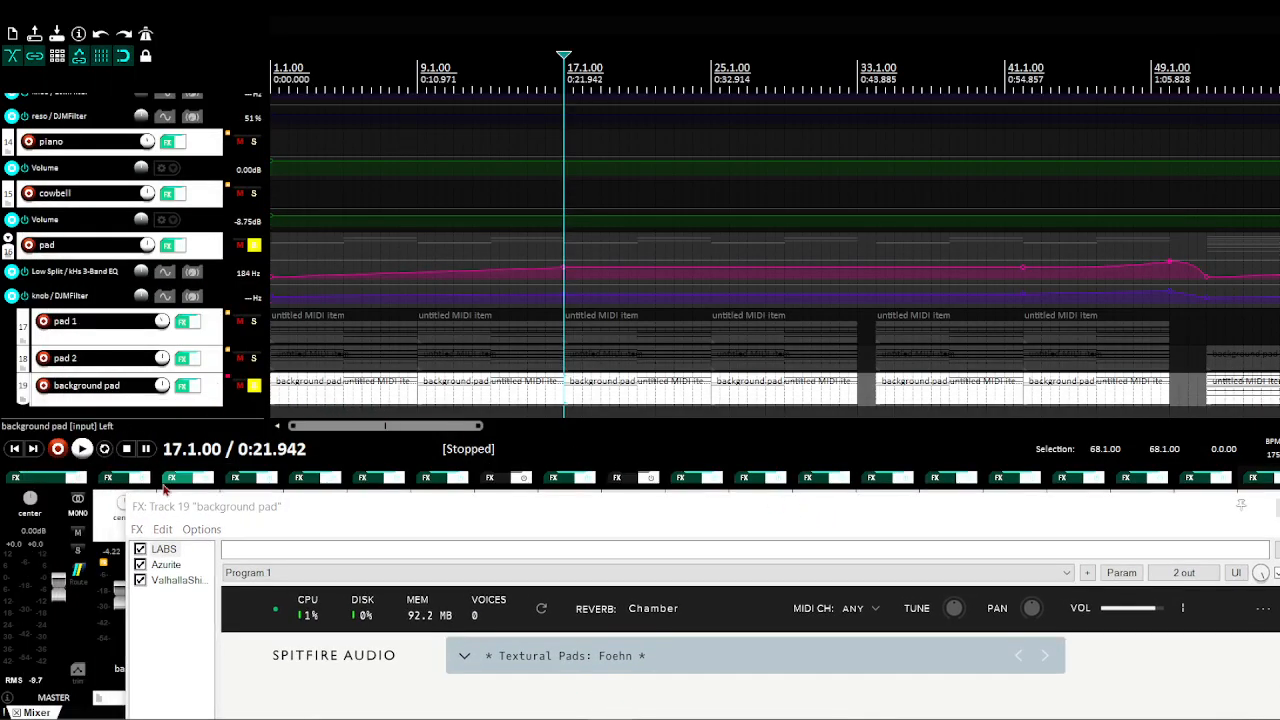
pyautogui.click(140, 564)
pyautogui.click(143, 585)
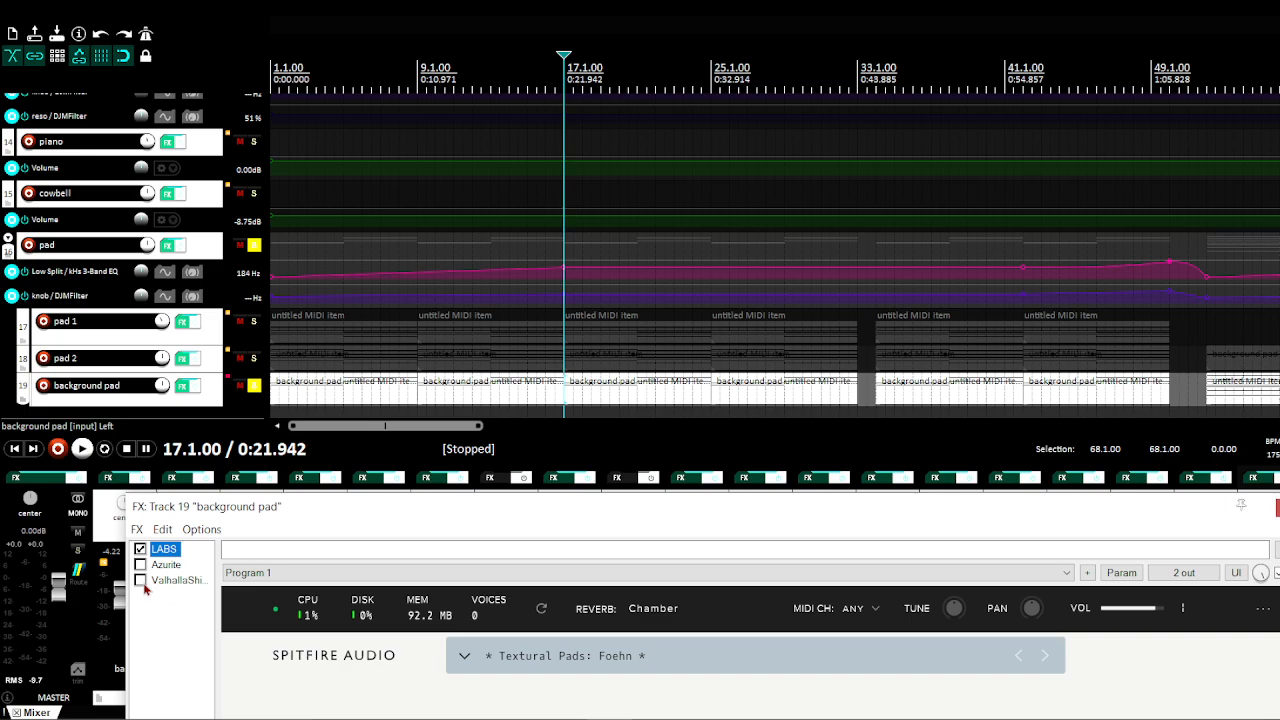
pyautogui.press('space')
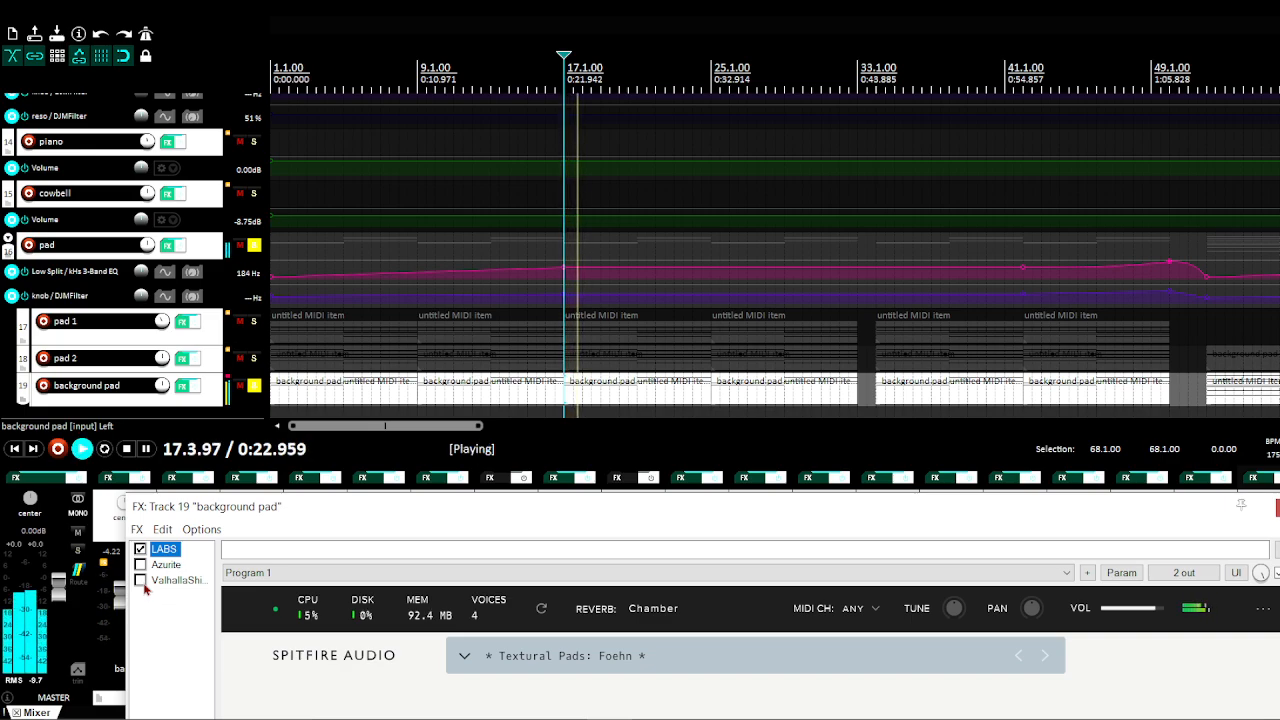
pyautogui.press('space')
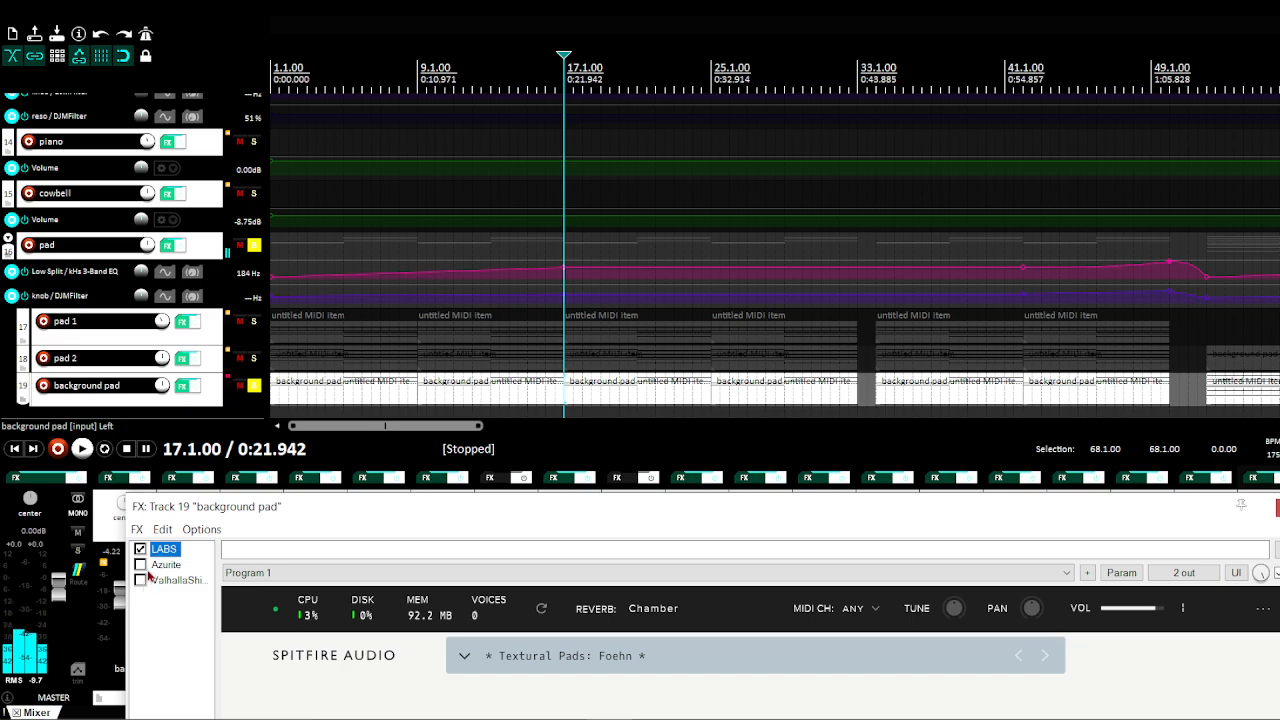
# Step: Re-enable Azurite on the background pad and review its chorus settings and Spread preset
pyautogui.click(143, 566)
pyautogui.moveTo(414, 508); pyautogui.dragTo(431, 162)
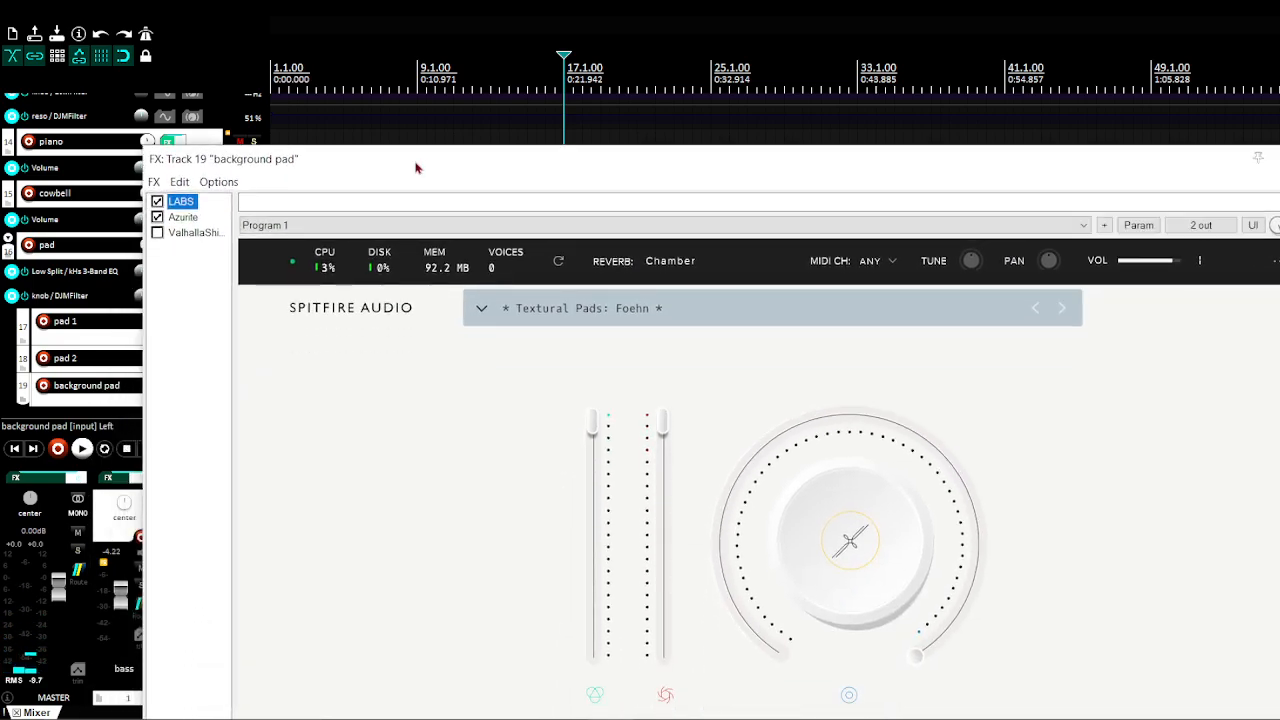
pyautogui.click(182, 217)
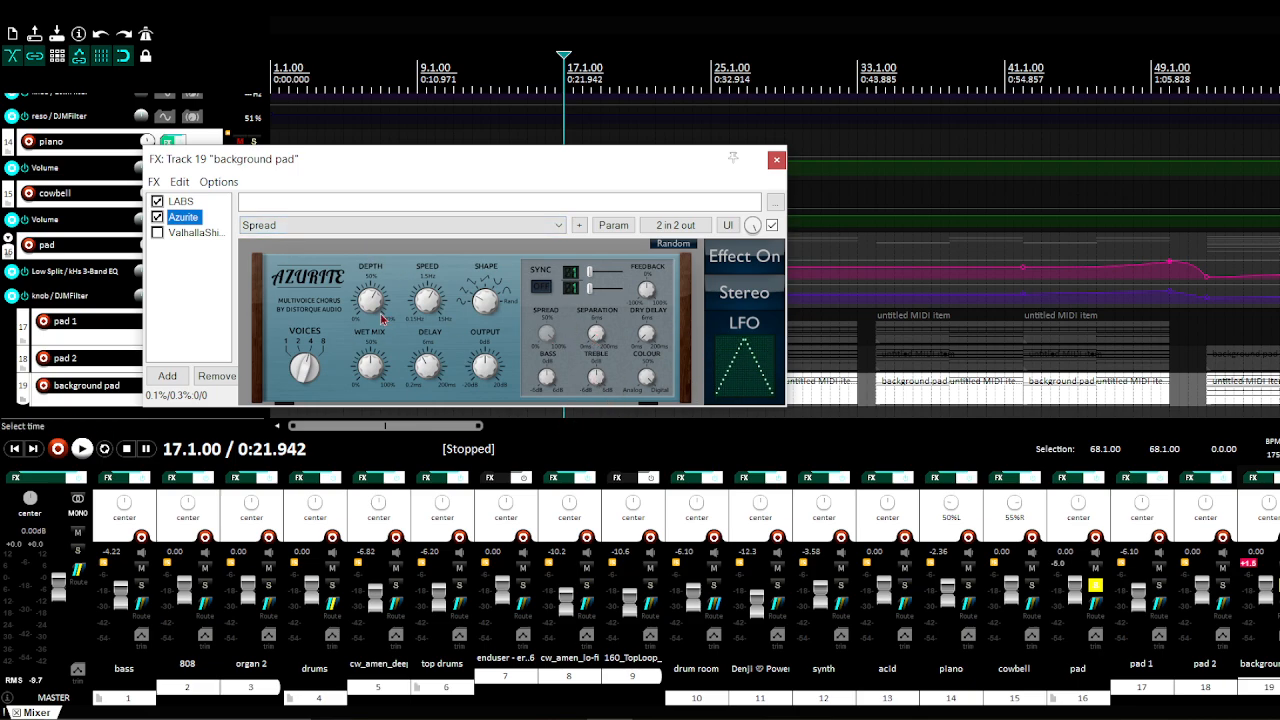
pyautogui.click(297, 226)
pyautogui.click(297, 226)
# Step: Review and re-enable ValhallaShimmer on the background pad, close the effects window, and unsolo the track
pyautogui.click(163, 233)
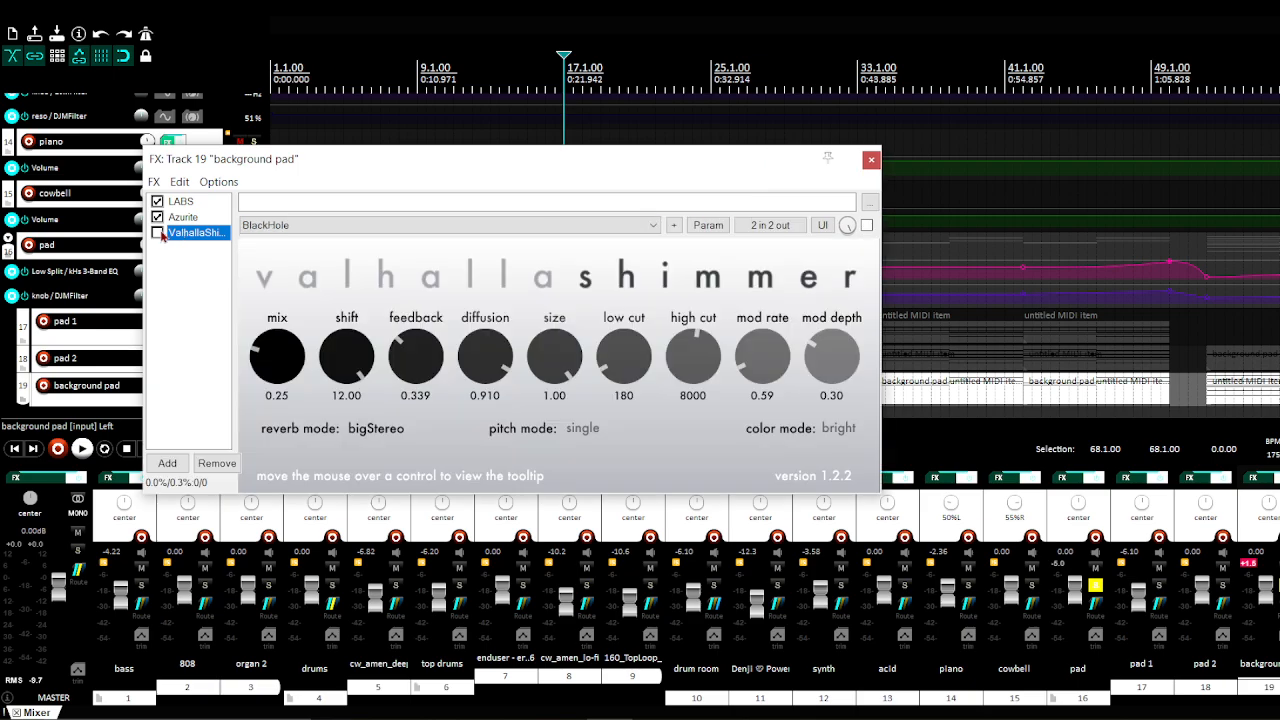
pyautogui.click(160, 234)
pyautogui.click(871, 161)
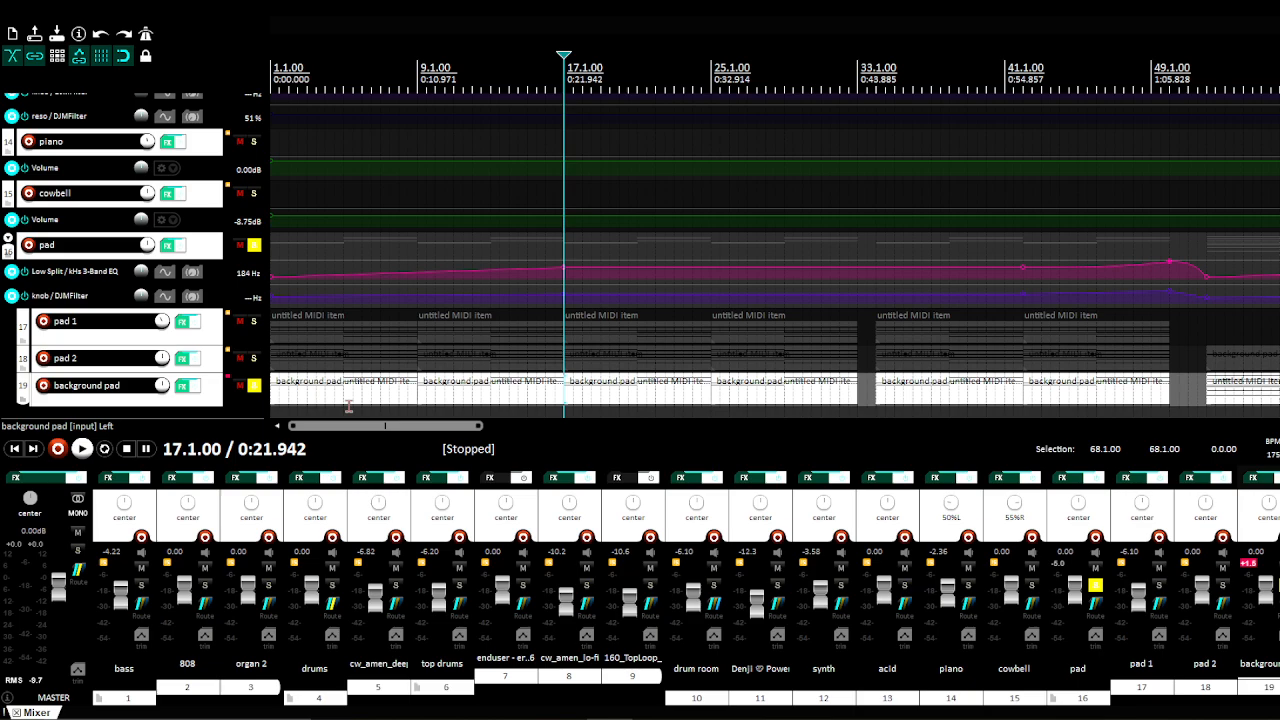
pyautogui.click(256, 386)
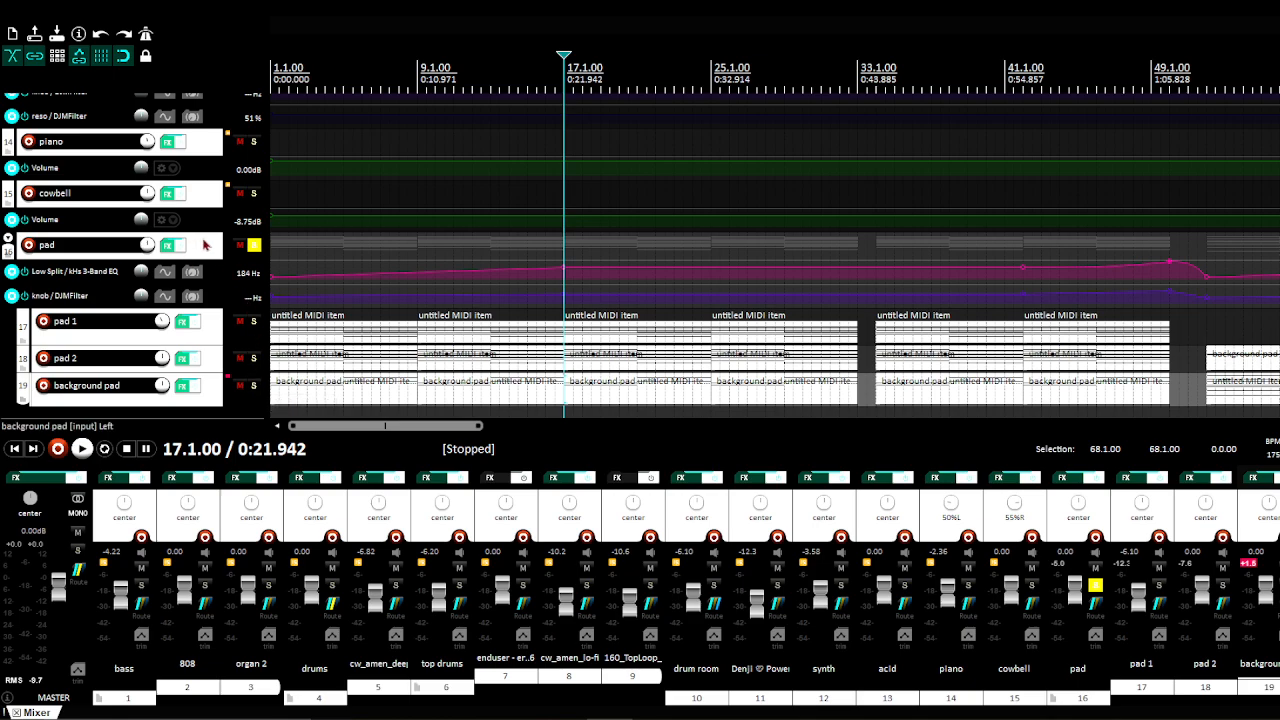
# Step: Open the pad folder's effects and compare the automated 3-Band EQ curve at the project start and at bar 17
pyautogui.click(206, 245)
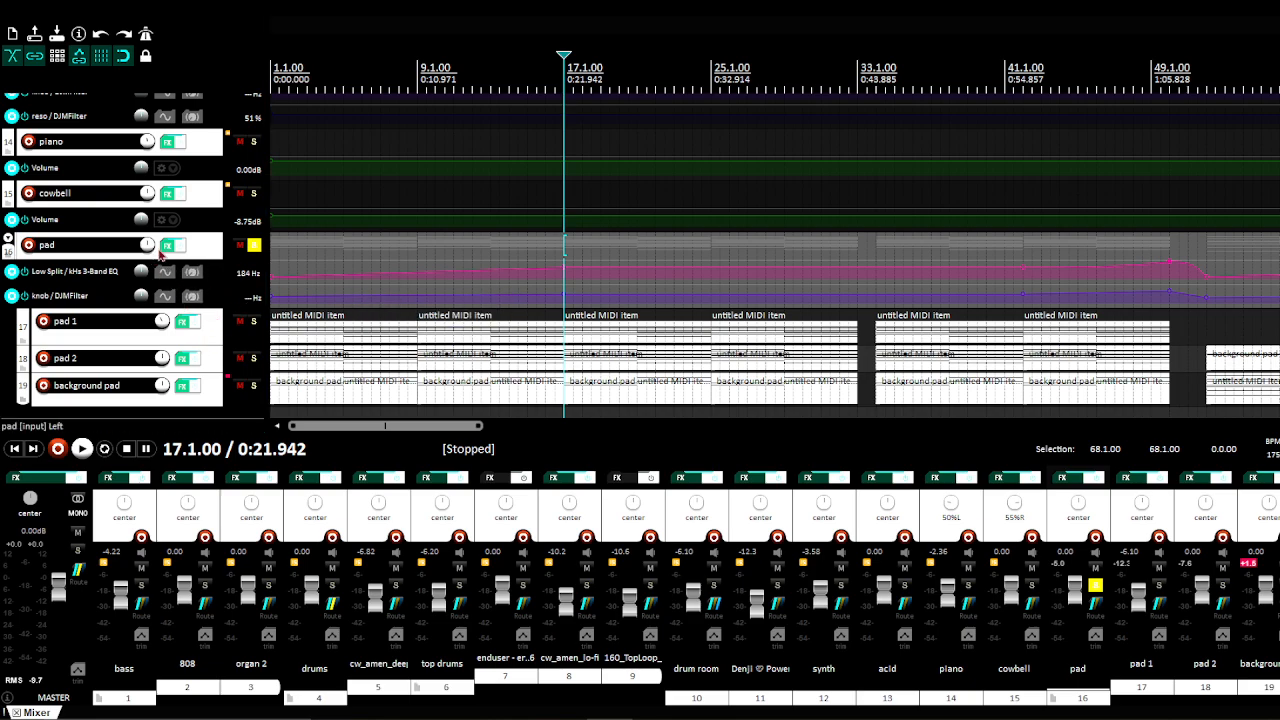
pyautogui.click(170, 245)
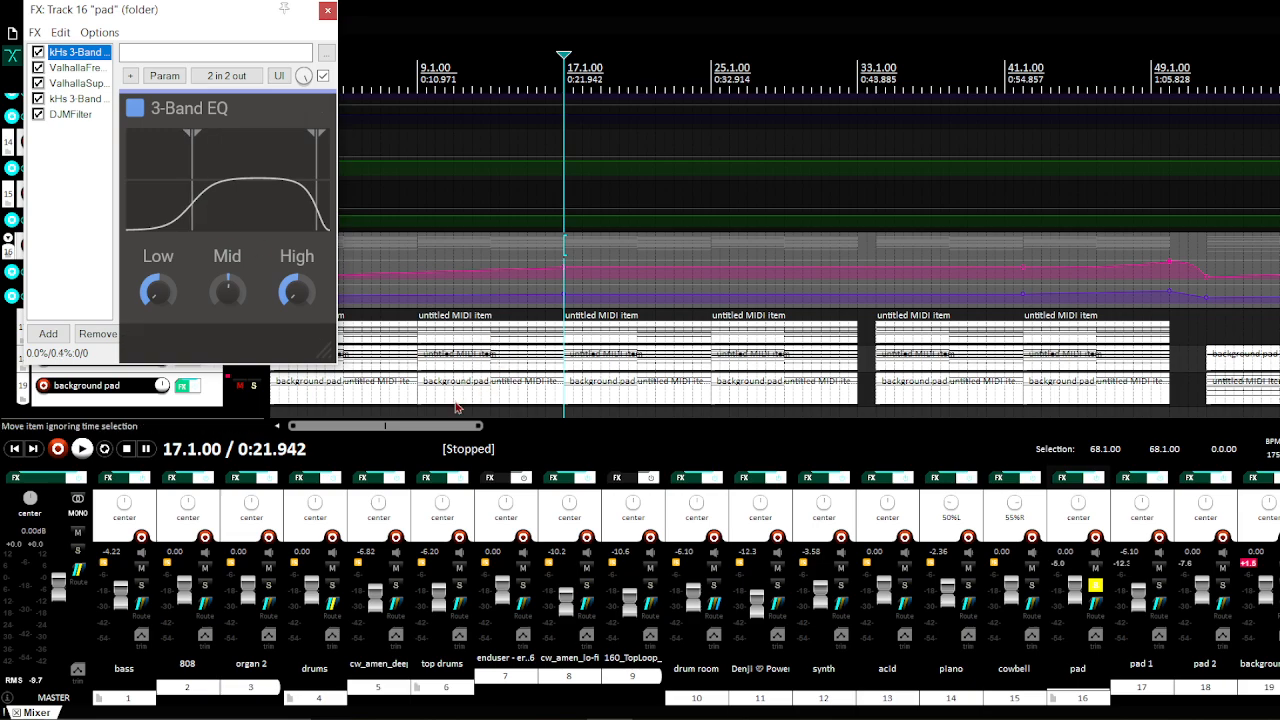
pyautogui.click(272, 395)
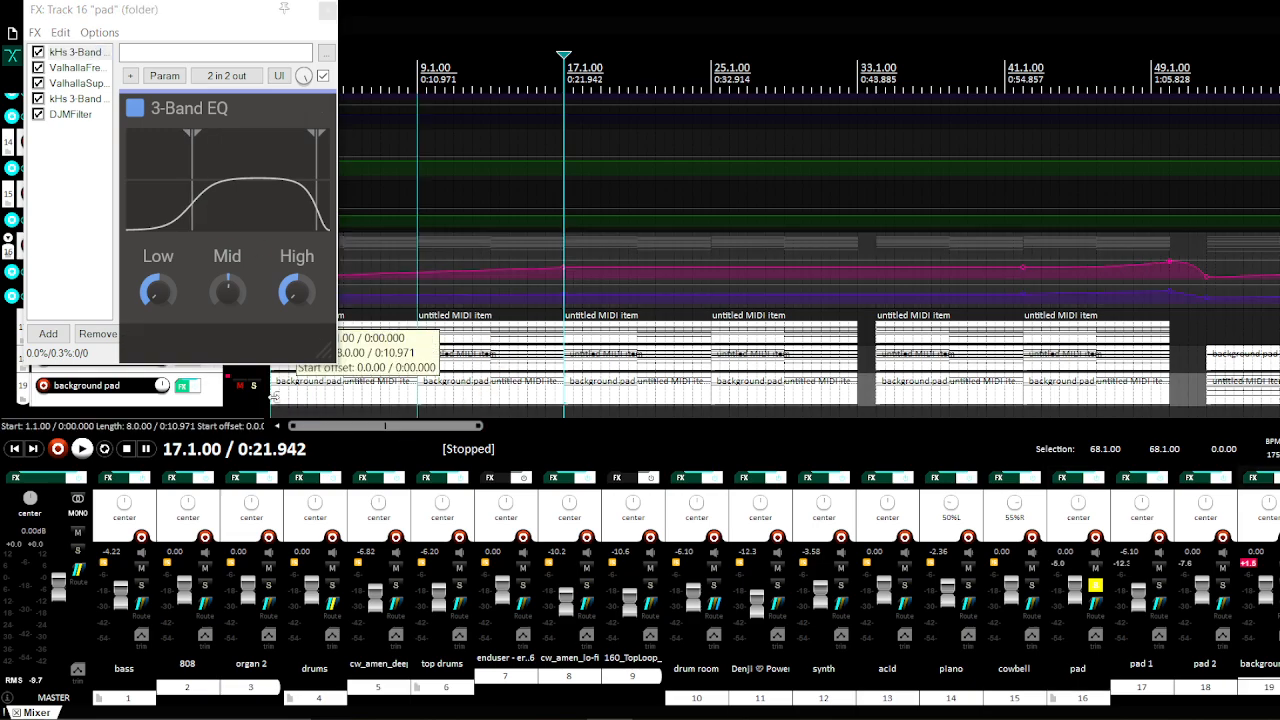
pyautogui.click(558, 340)
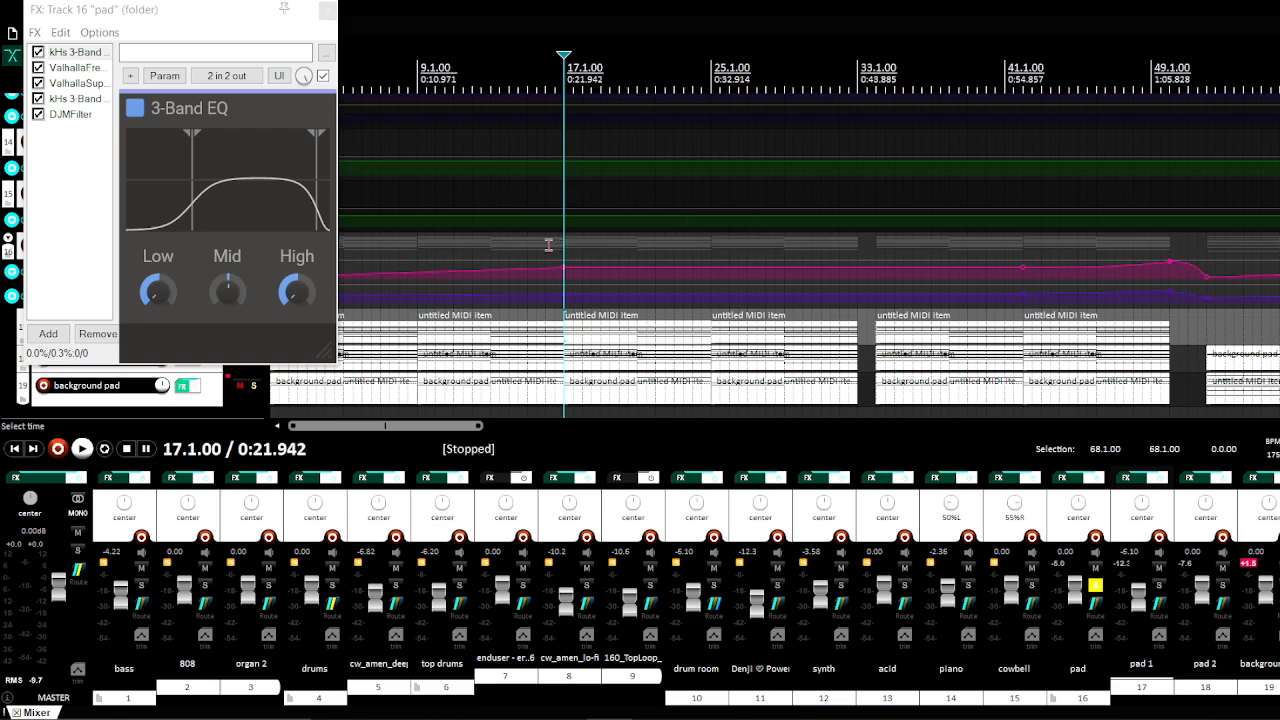
pyautogui.press('Home')
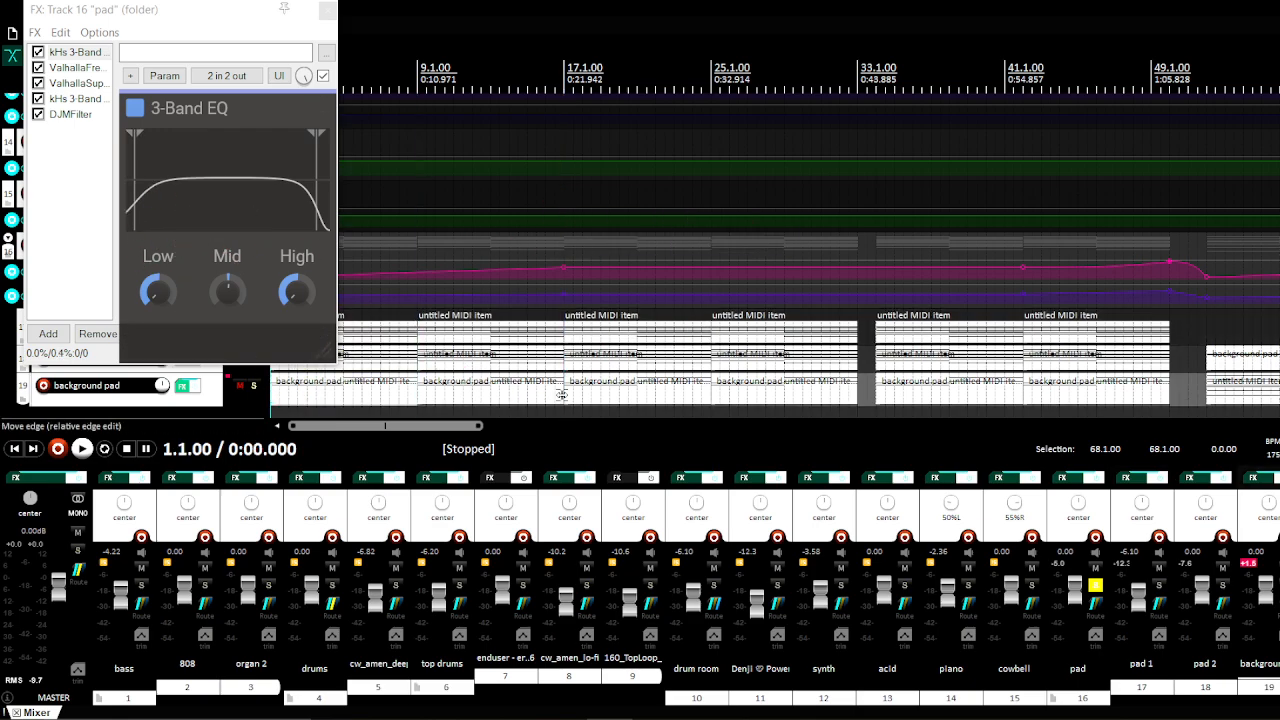
pyautogui.click(562, 394)
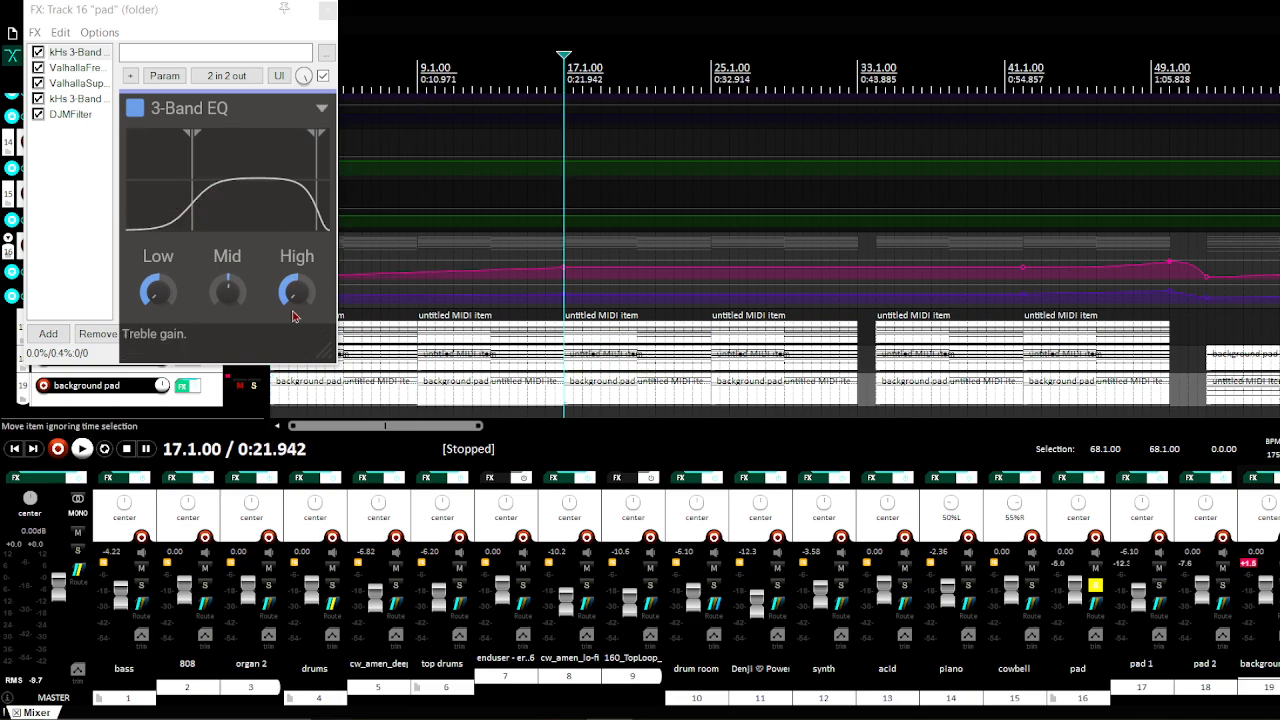
# Step: Examine the pad folder's ValhallaFreqEcho, ValhallaSupermassive and second 3-Band EQ settings, and return to the first 3-Band EQ
pyautogui.click(79, 68)
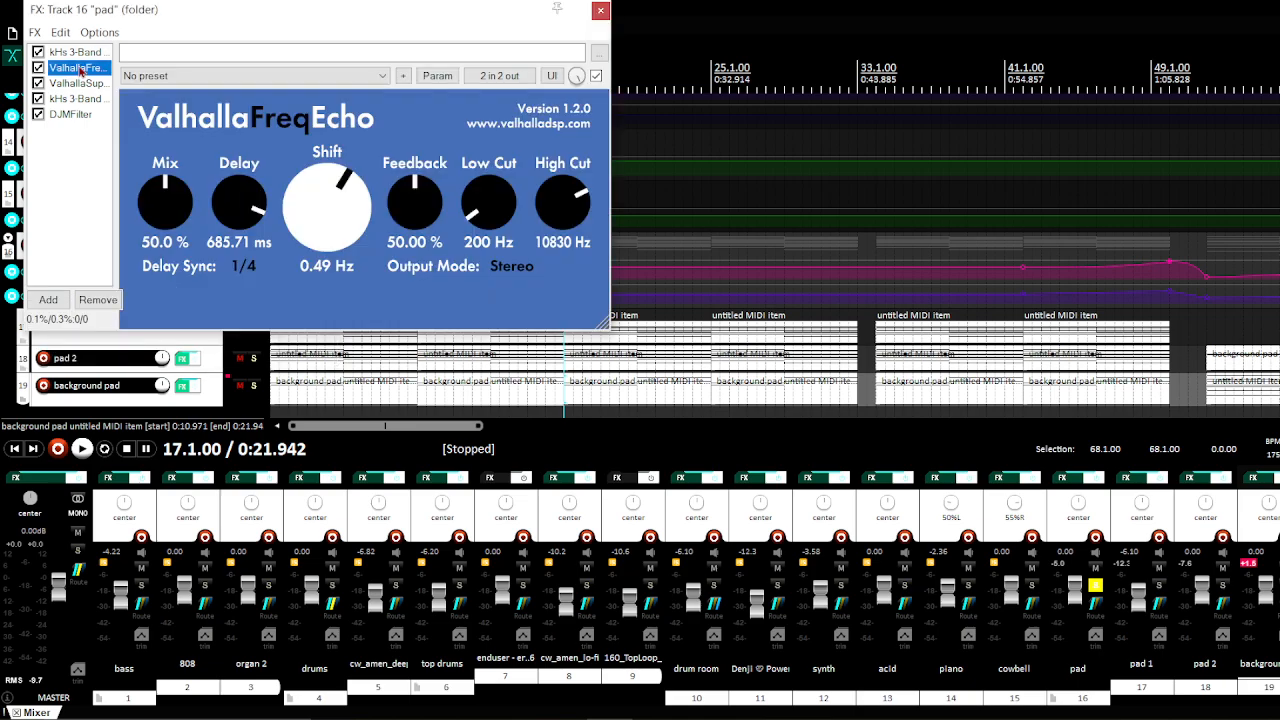
pyautogui.click(80, 53)
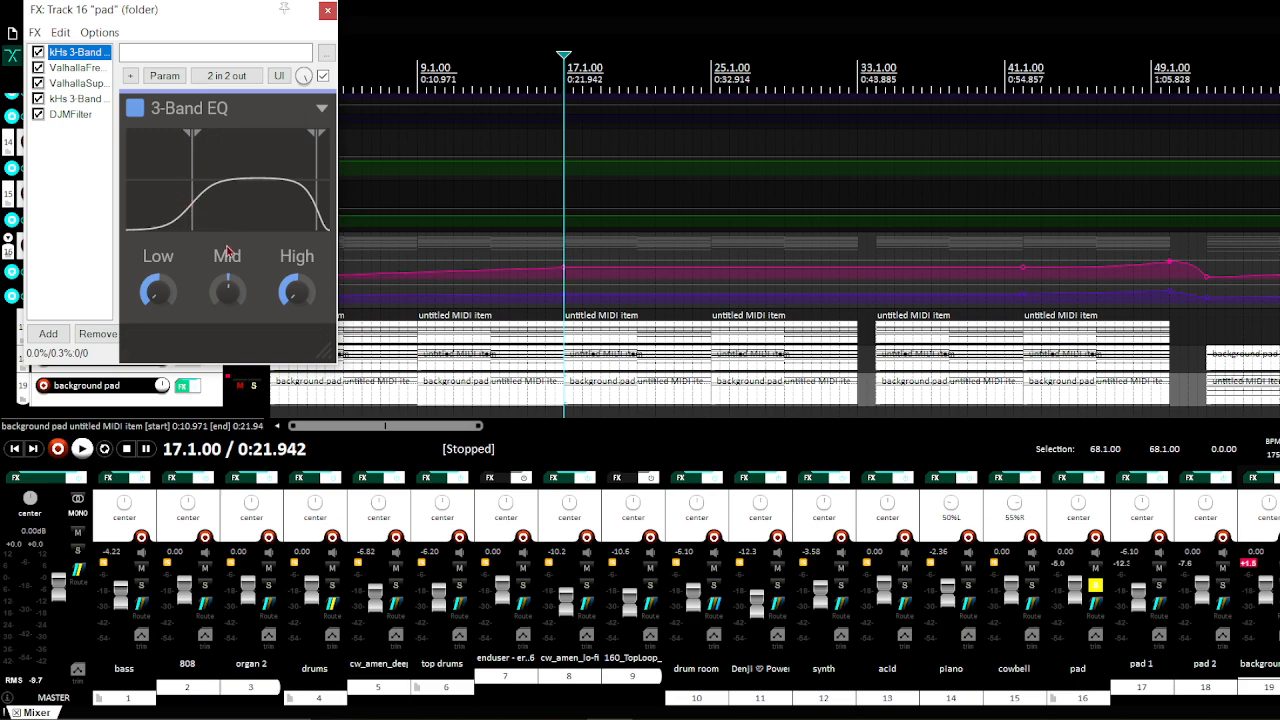
pyautogui.click(82, 68)
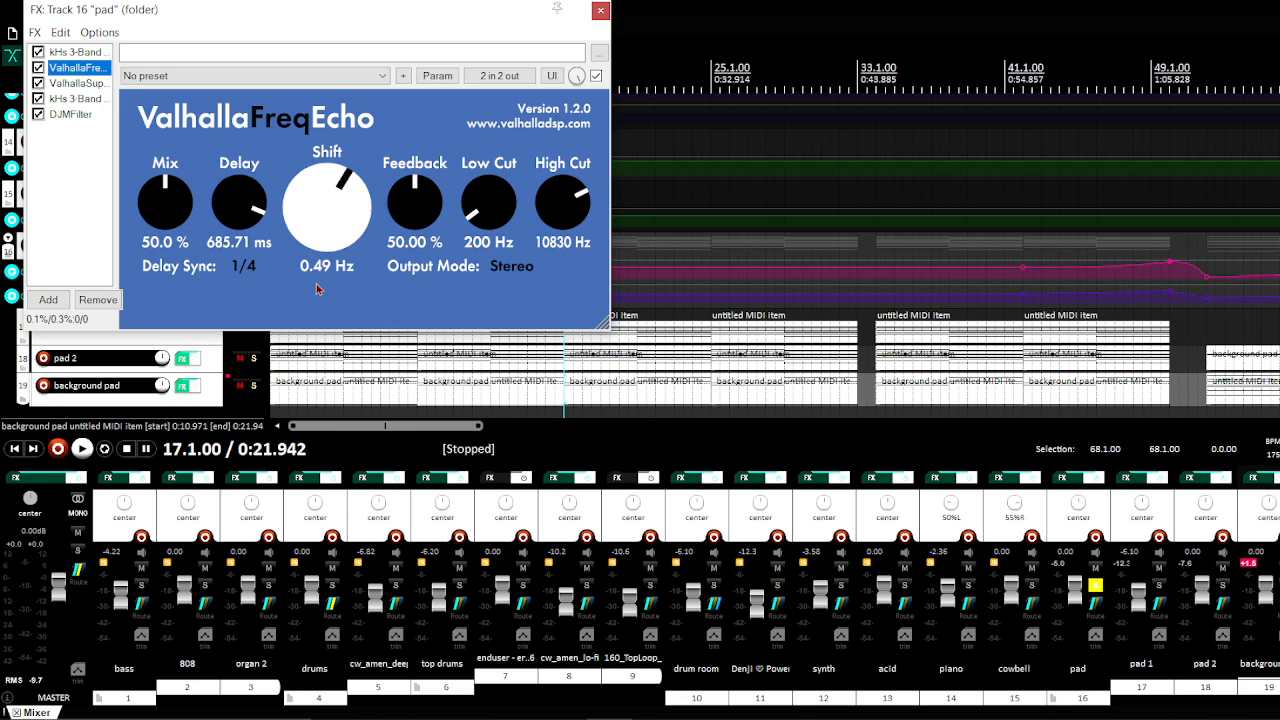
pyautogui.click(63, 84)
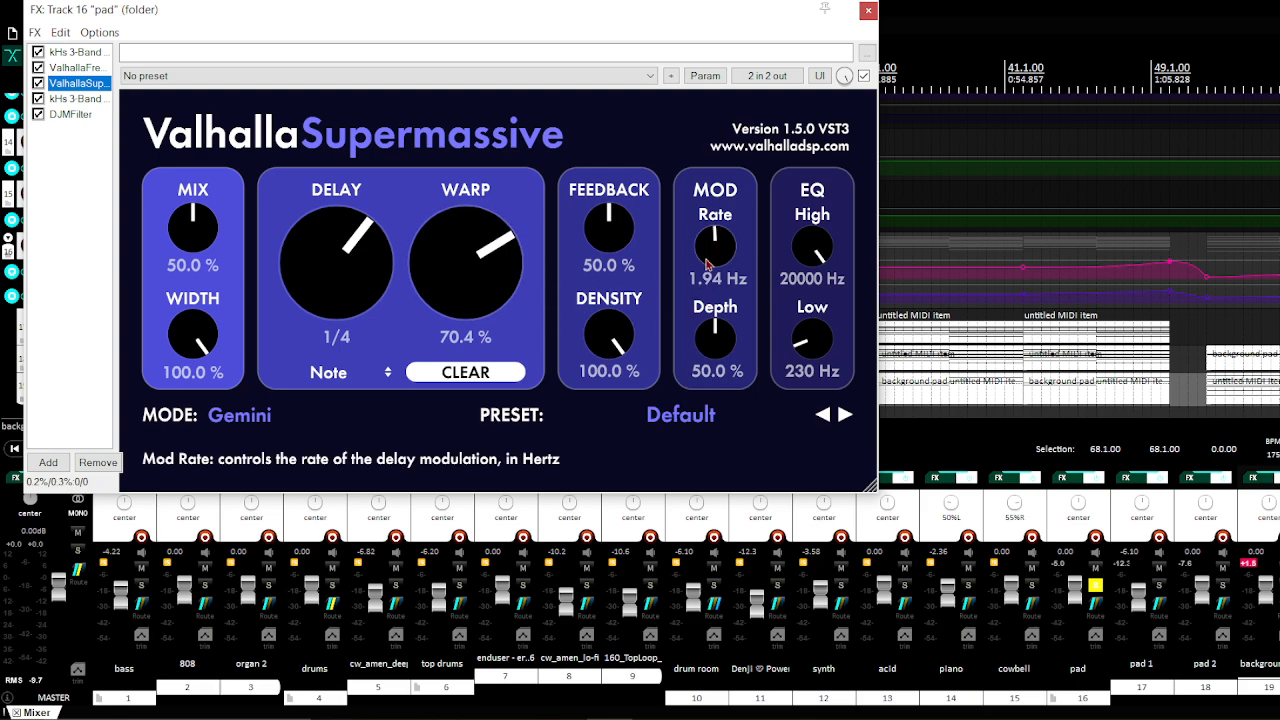
pyautogui.click(100, 100)
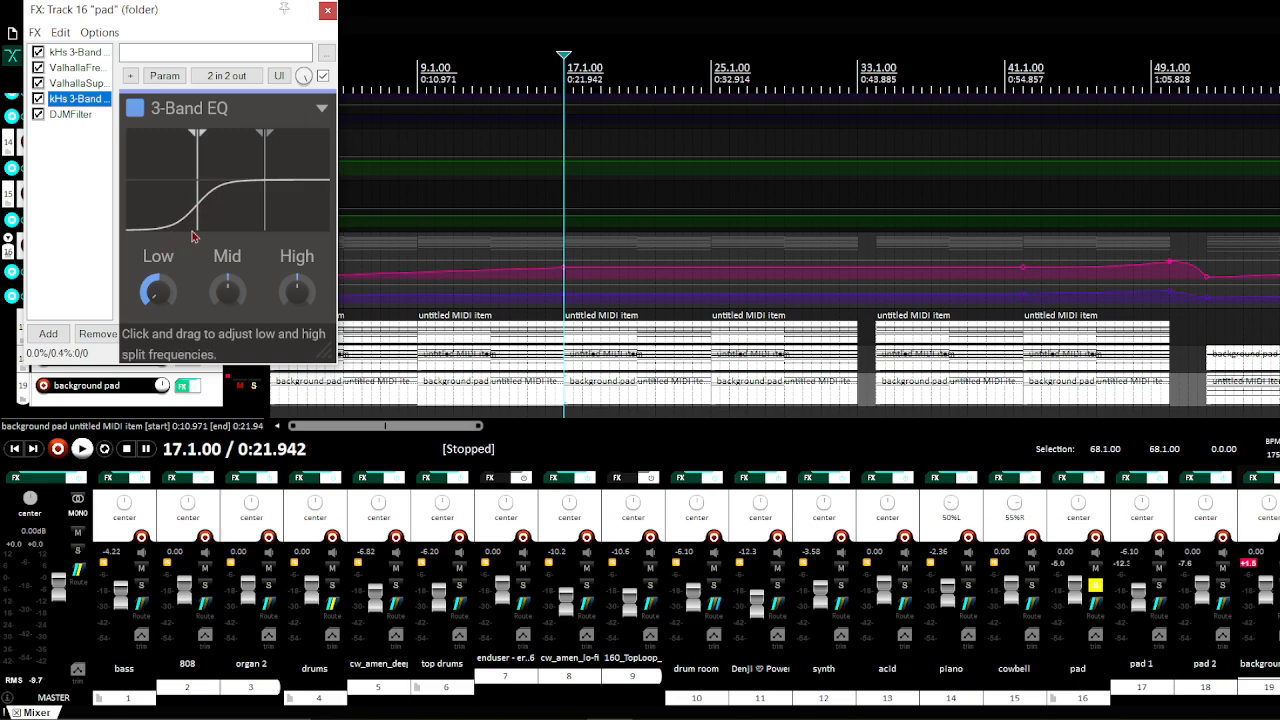
pyautogui.click(90, 53)
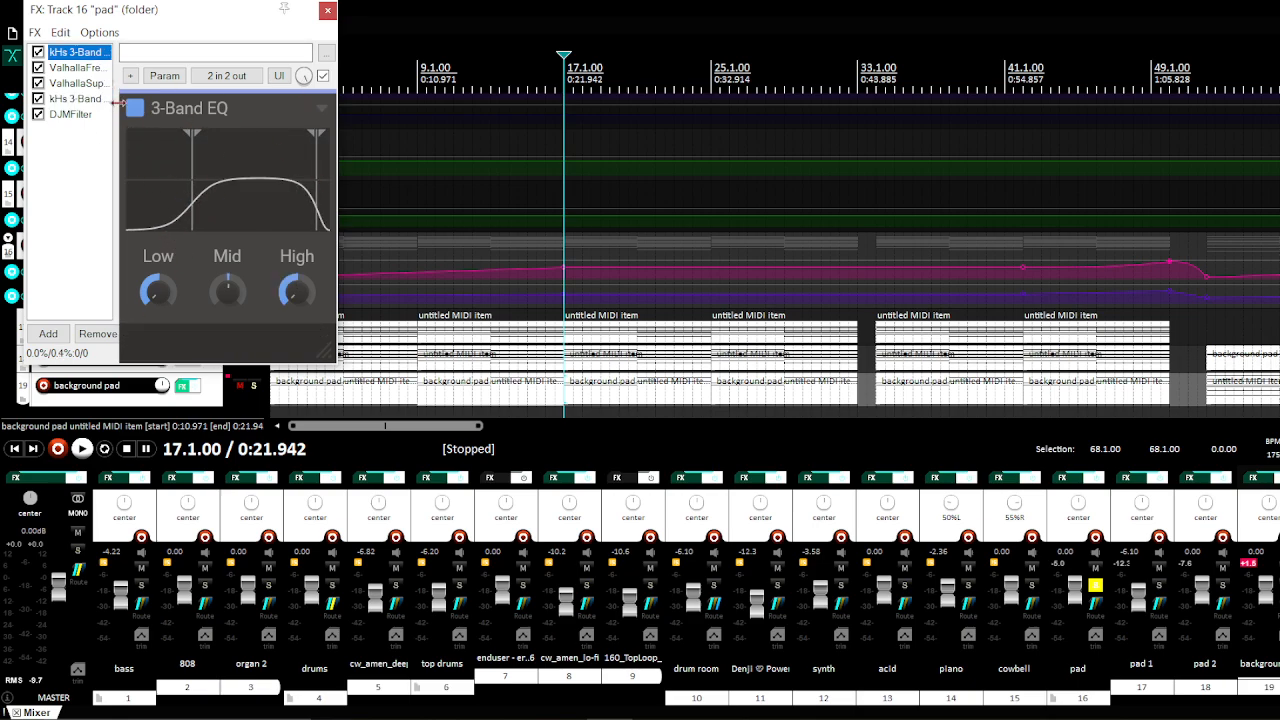
# Step: Examine the pad folder's second 3-Band EQ and its DJMFilter settings, and close the effects window
pyautogui.click(78, 99)
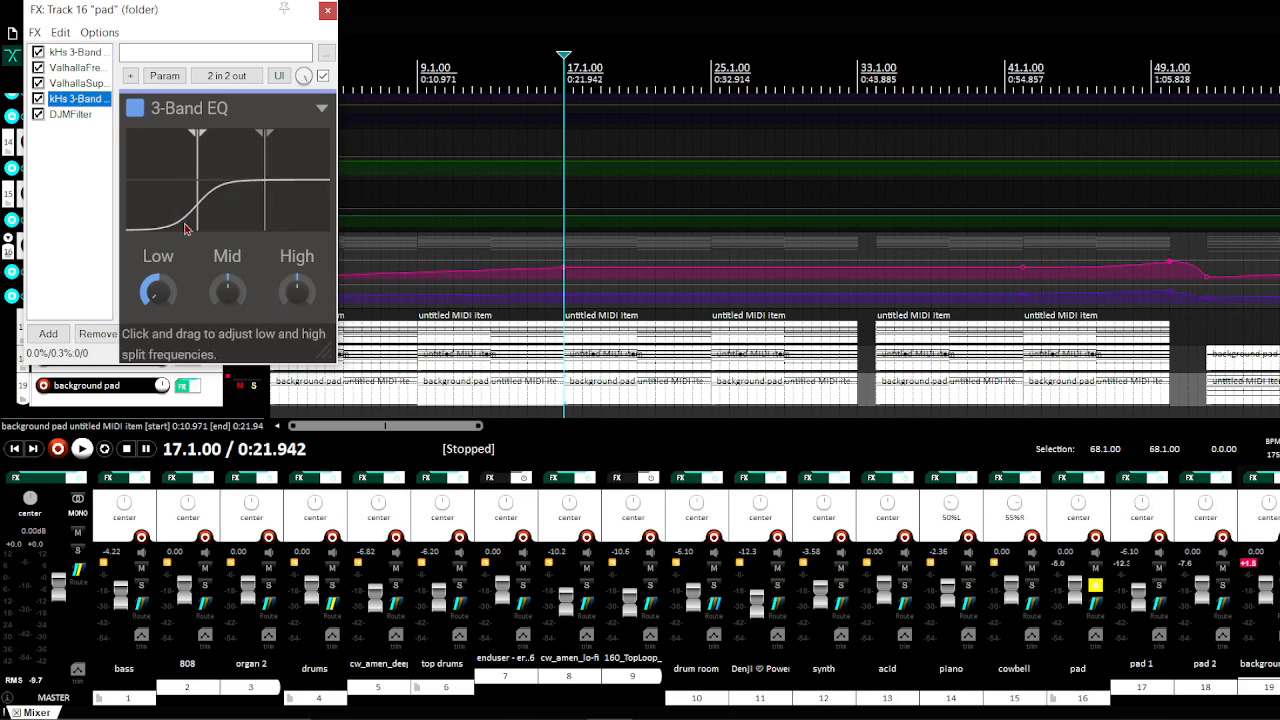
pyautogui.click(70, 114)
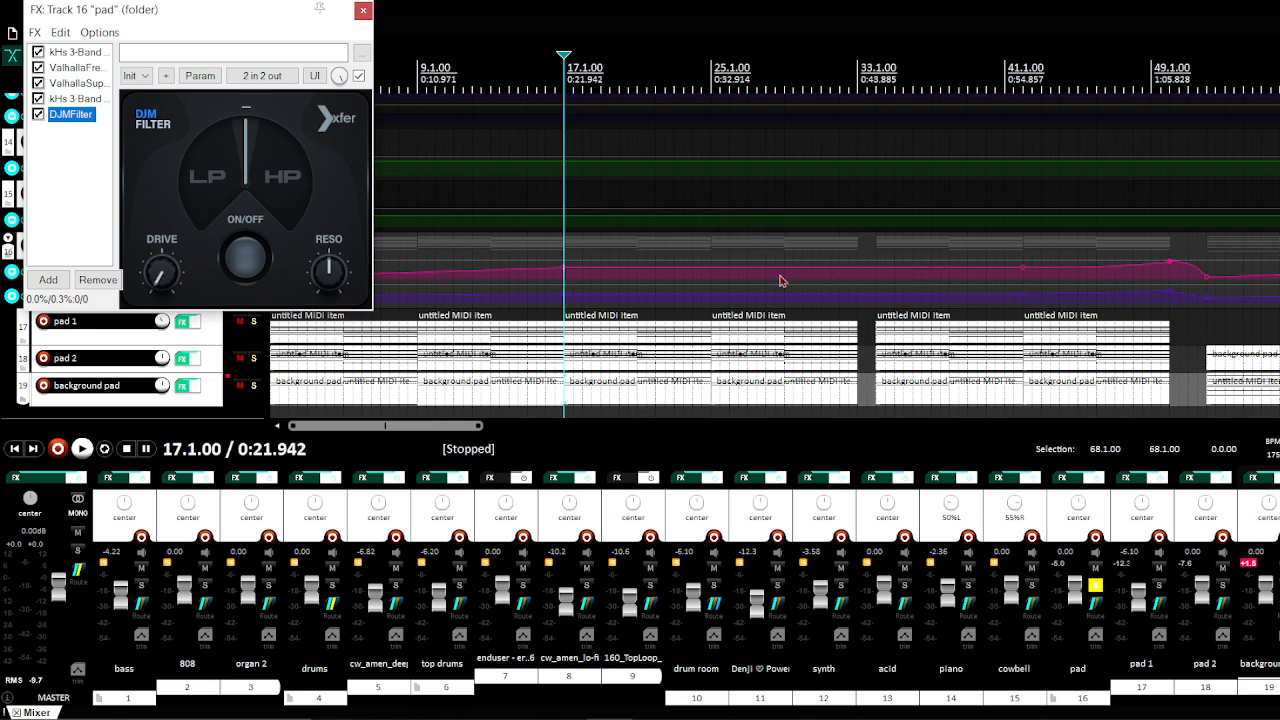
pyautogui.click(362, 10)
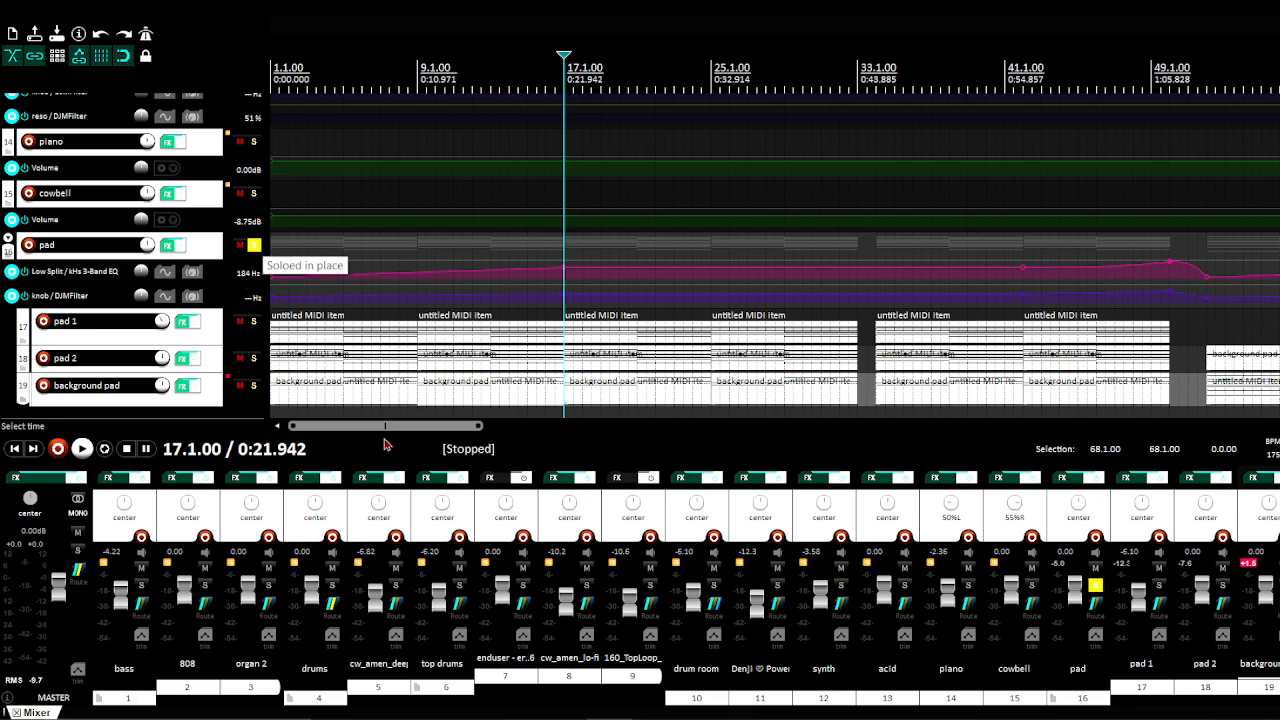
# Step: Return to the project start and open pad 1's first MIDI item in the MIDI editor to examine its chords
pyautogui.moveTo(383, 431); pyautogui.dragTo(293, 429)
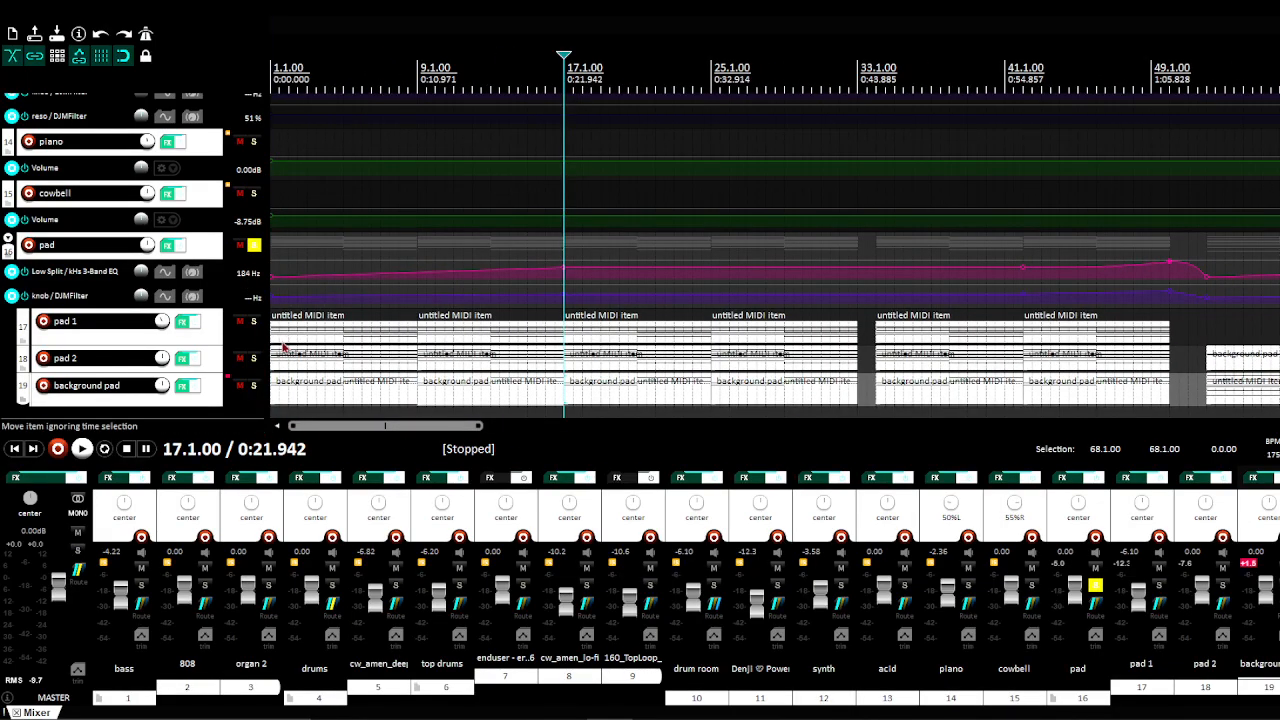
pyautogui.click(272, 338)
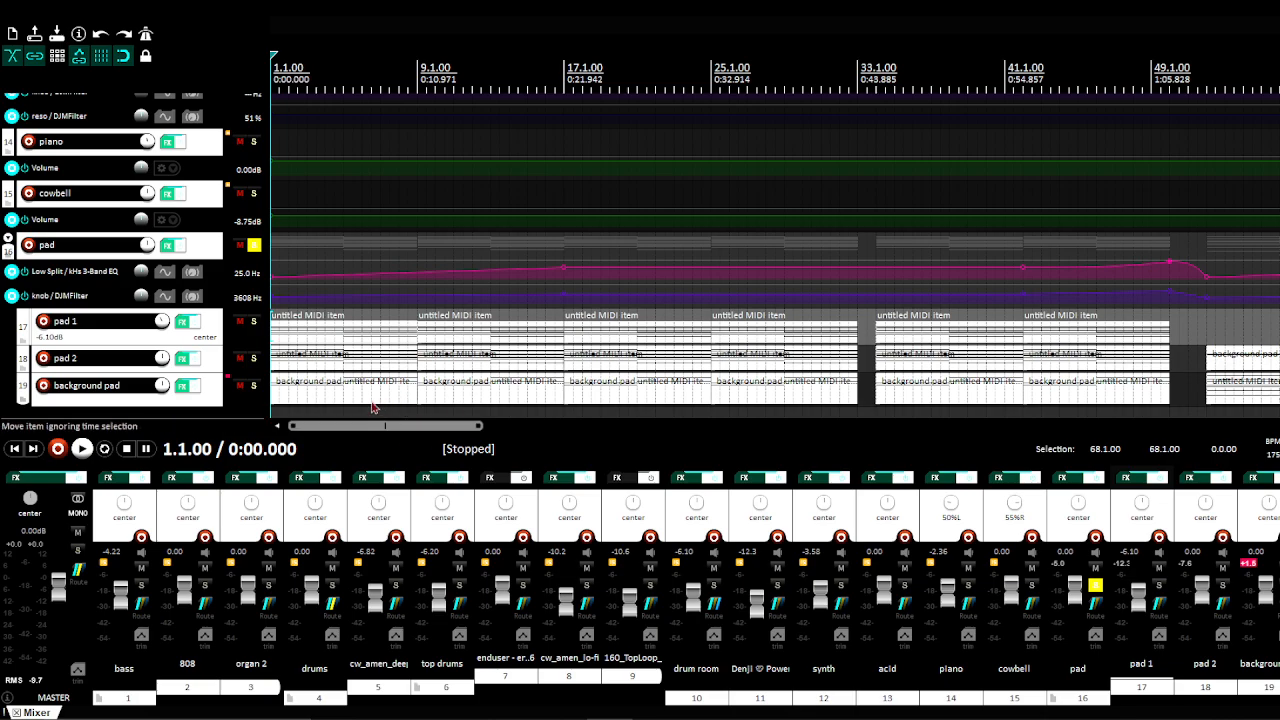
pyautogui.rightClick(403, 345)
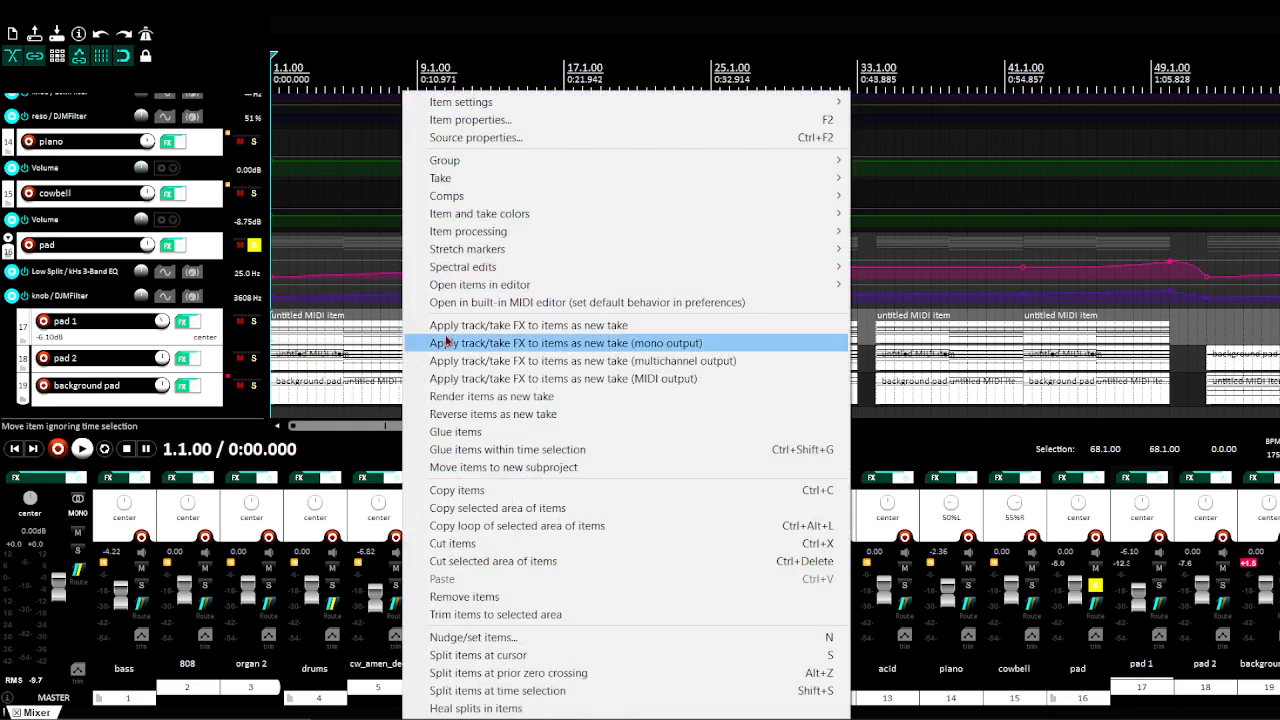
pyautogui.click(463, 305)
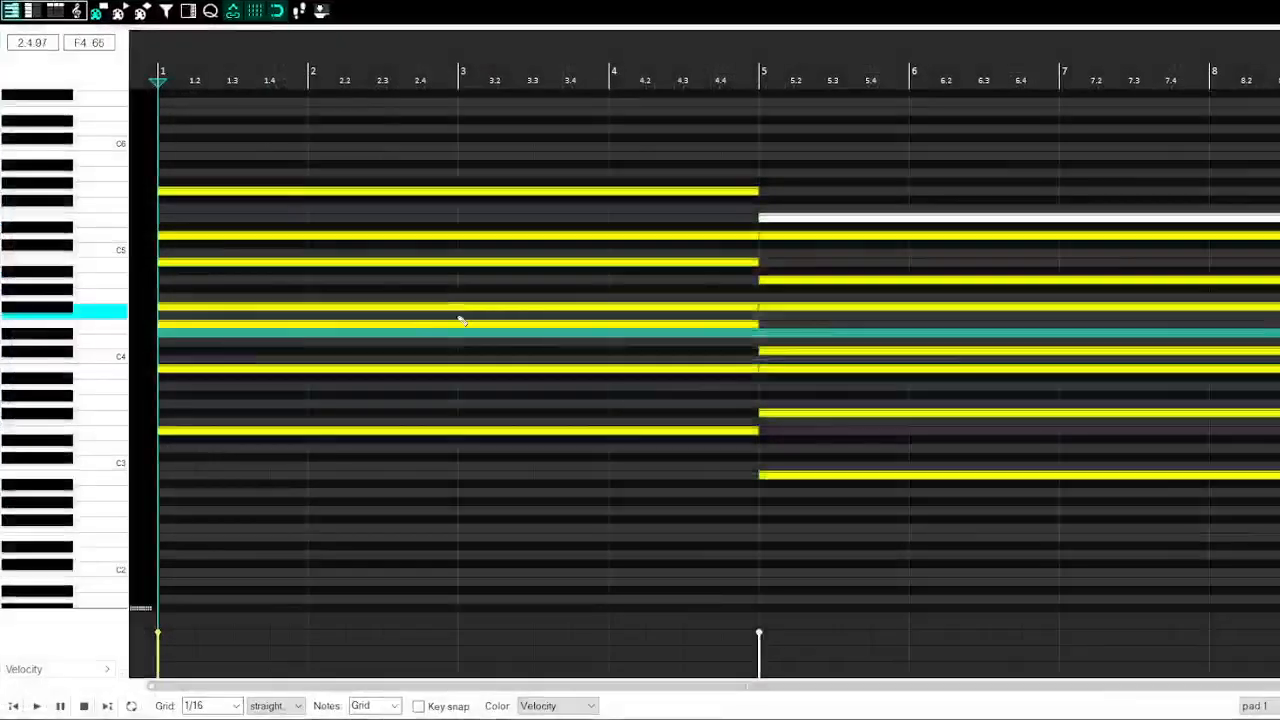
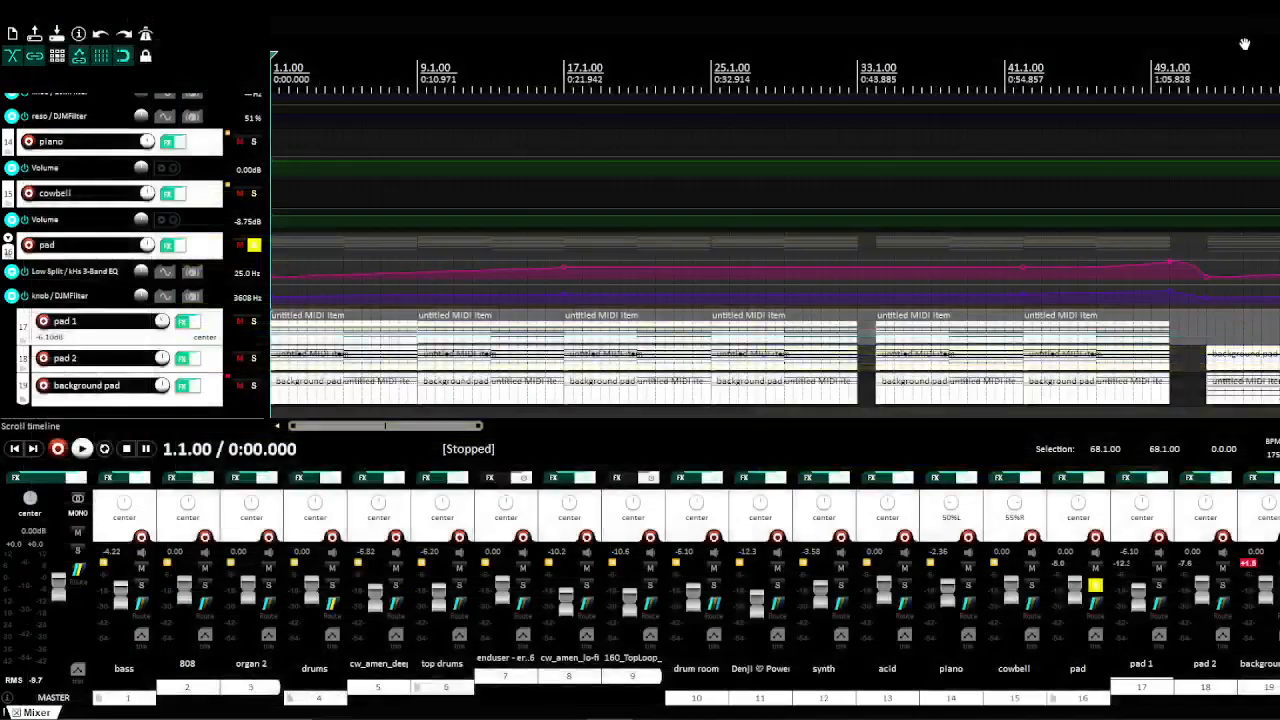
# Step: Open the background pad's first MIDI item in the MIDI editor to examine its notes
pyautogui.click(209, 363)
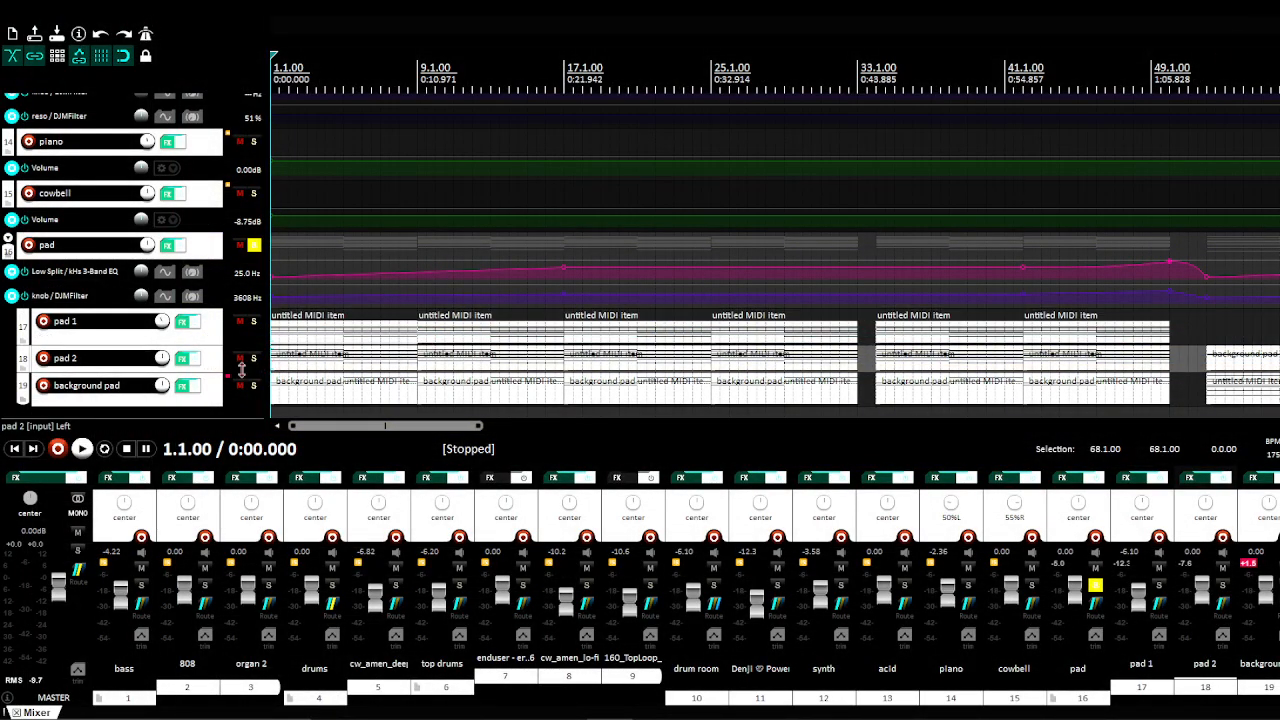
pyautogui.rightClick(292, 400)
pyautogui.click(390, 302)
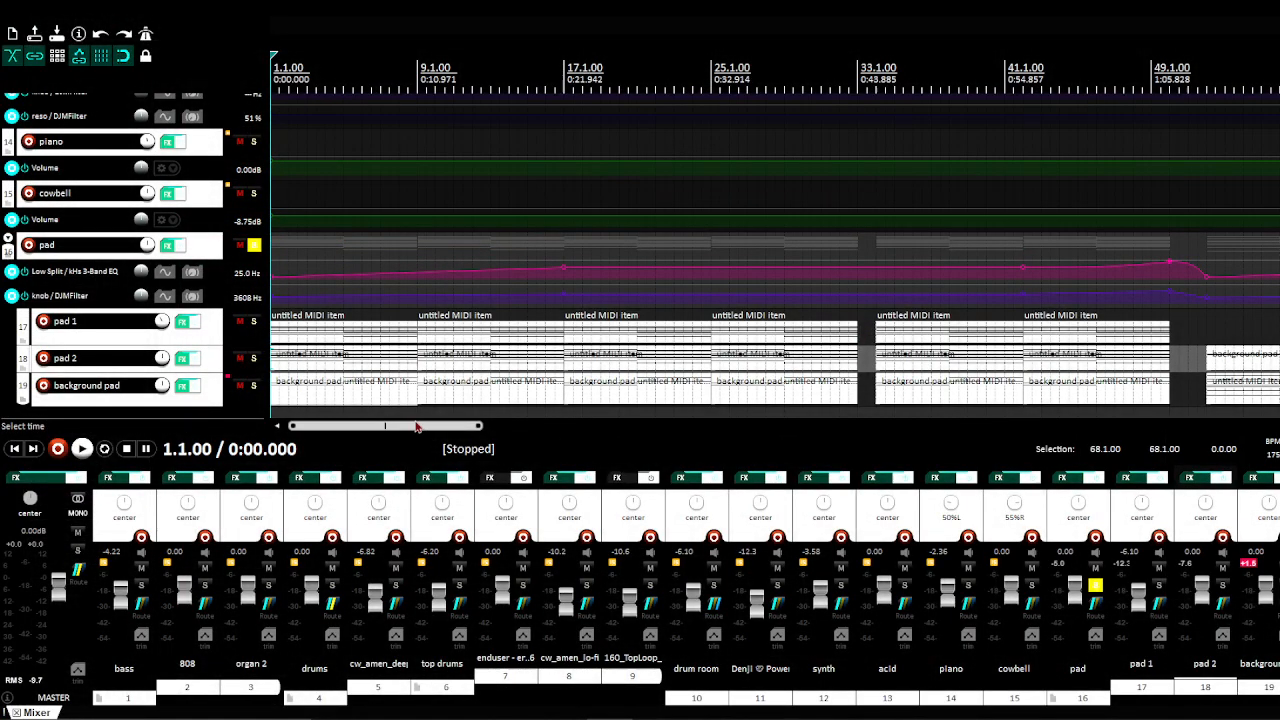
# Step: Look over the pads' arrangement from bar 41 to bar 89, return to the project start, and unsolo the pad folder
pyautogui.moveTo(417, 427); pyautogui.dragTo(530, 437)
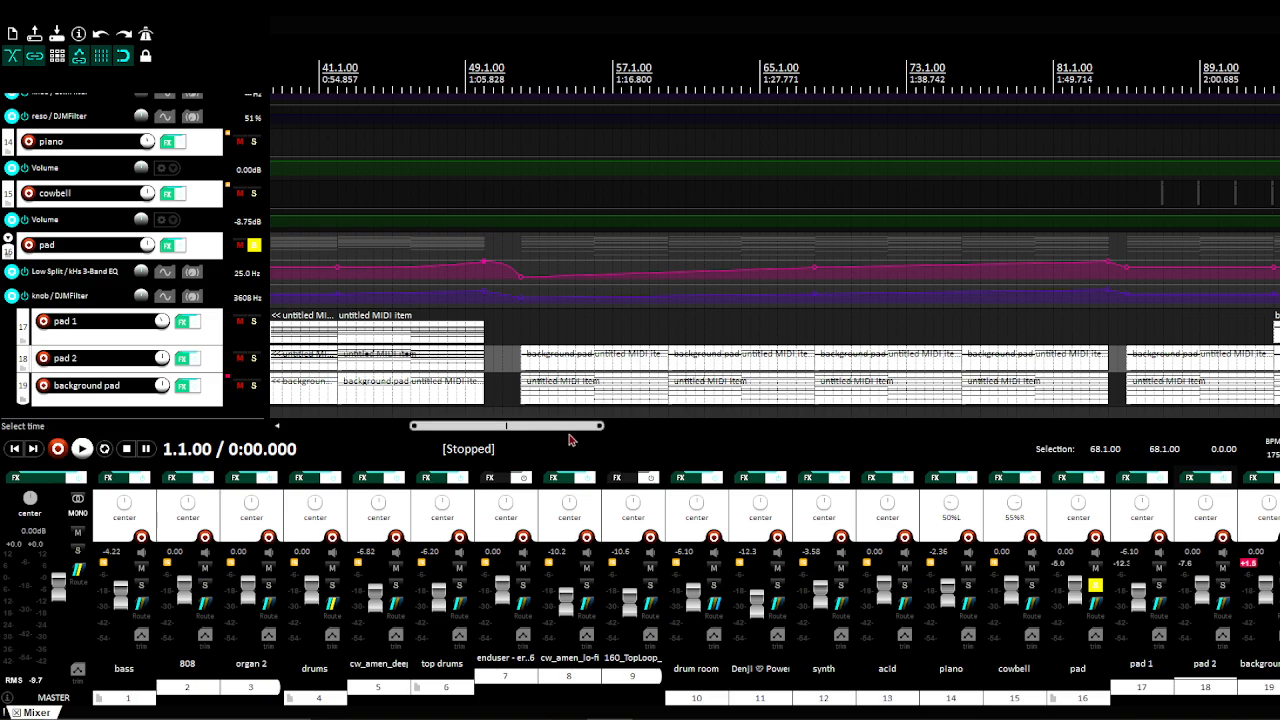
pyautogui.moveTo(565, 430); pyautogui.dragTo(435, 436)
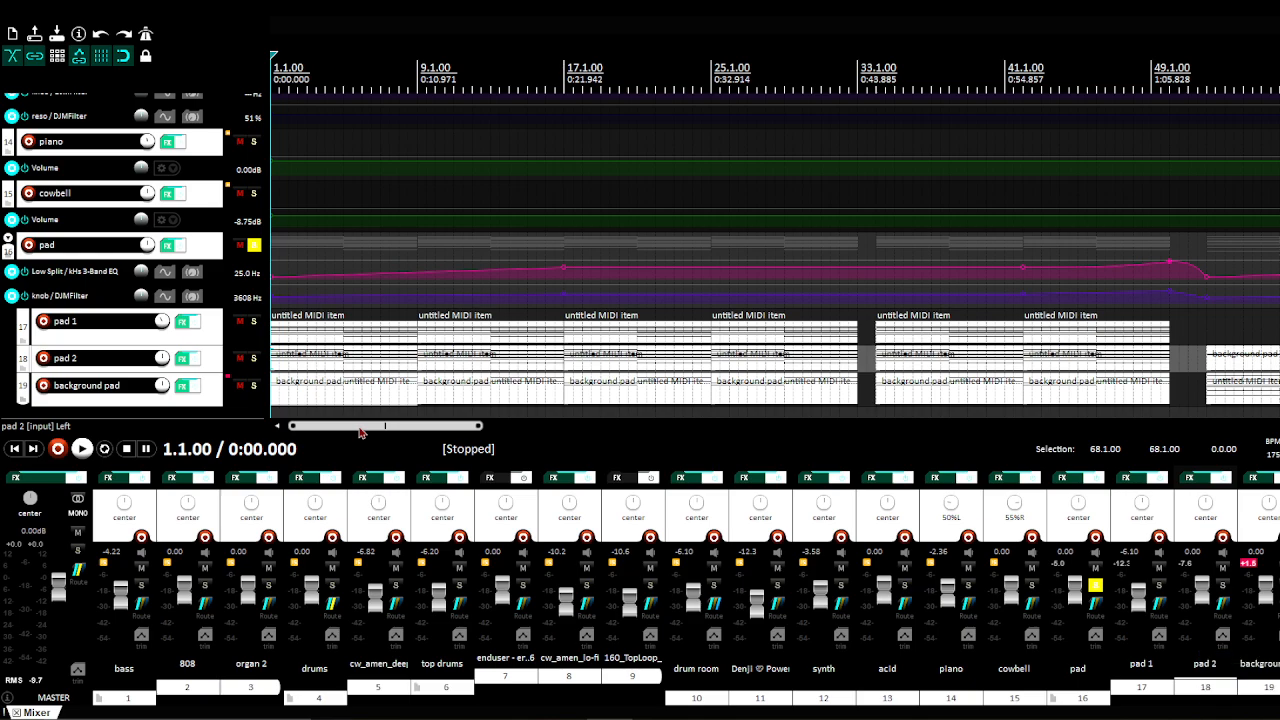
pyautogui.click(263, 247)
pyautogui.click(258, 246)
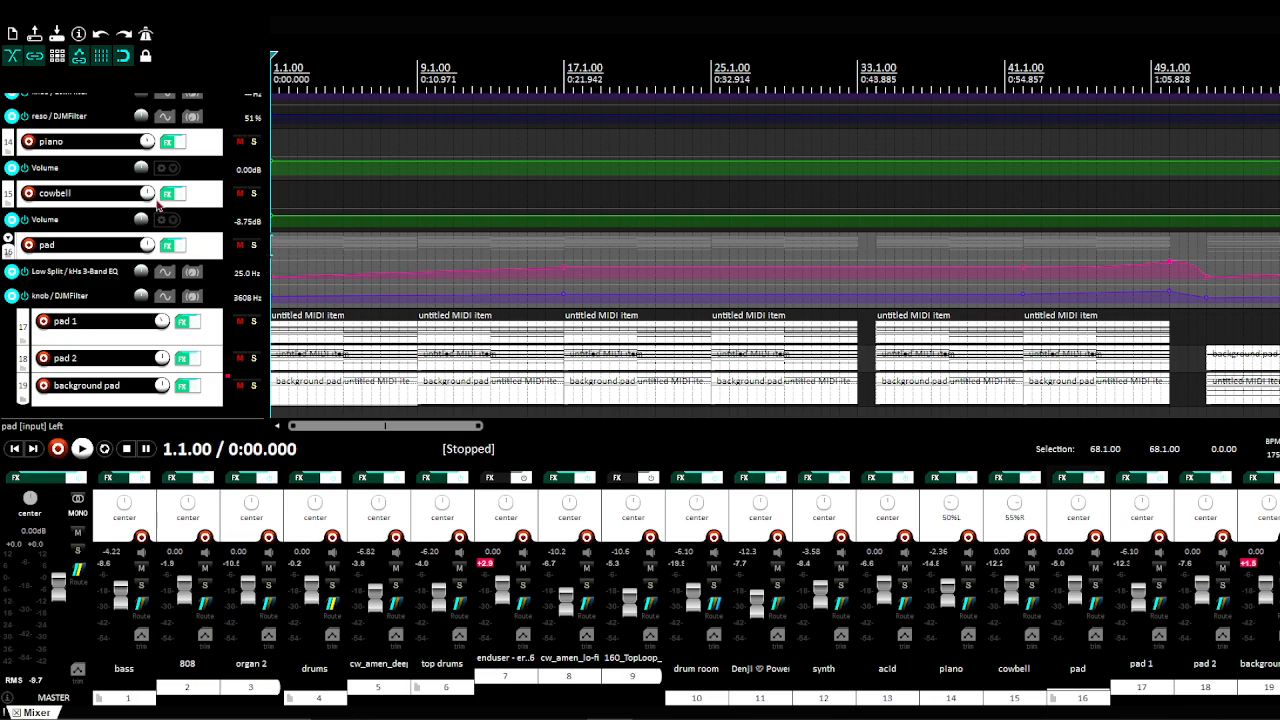
# Step: Solo the piano and cowbell tracks and play back the short cowbell hits from the first one, just before bar 87
pyautogui.click(254, 141)
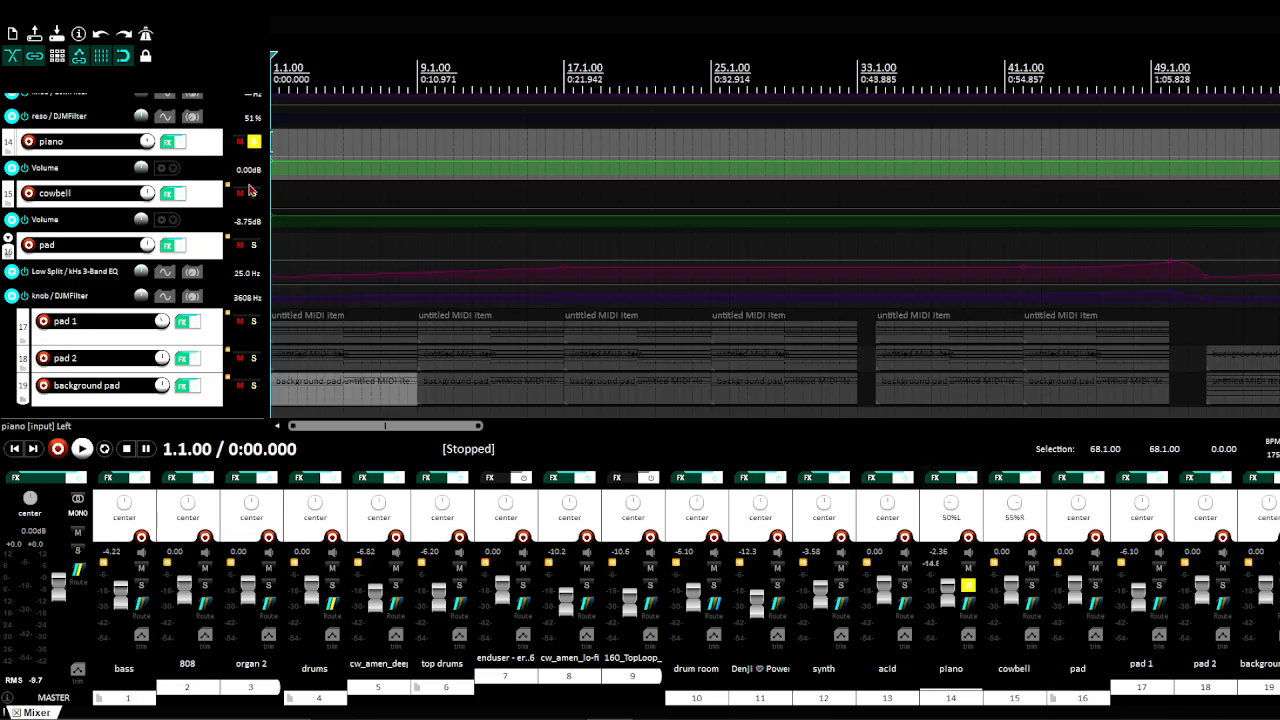
pyautogui.click(255, 193)
pyautogui.moveTo(390, 426); pyautogui.dragTo(608, 541)
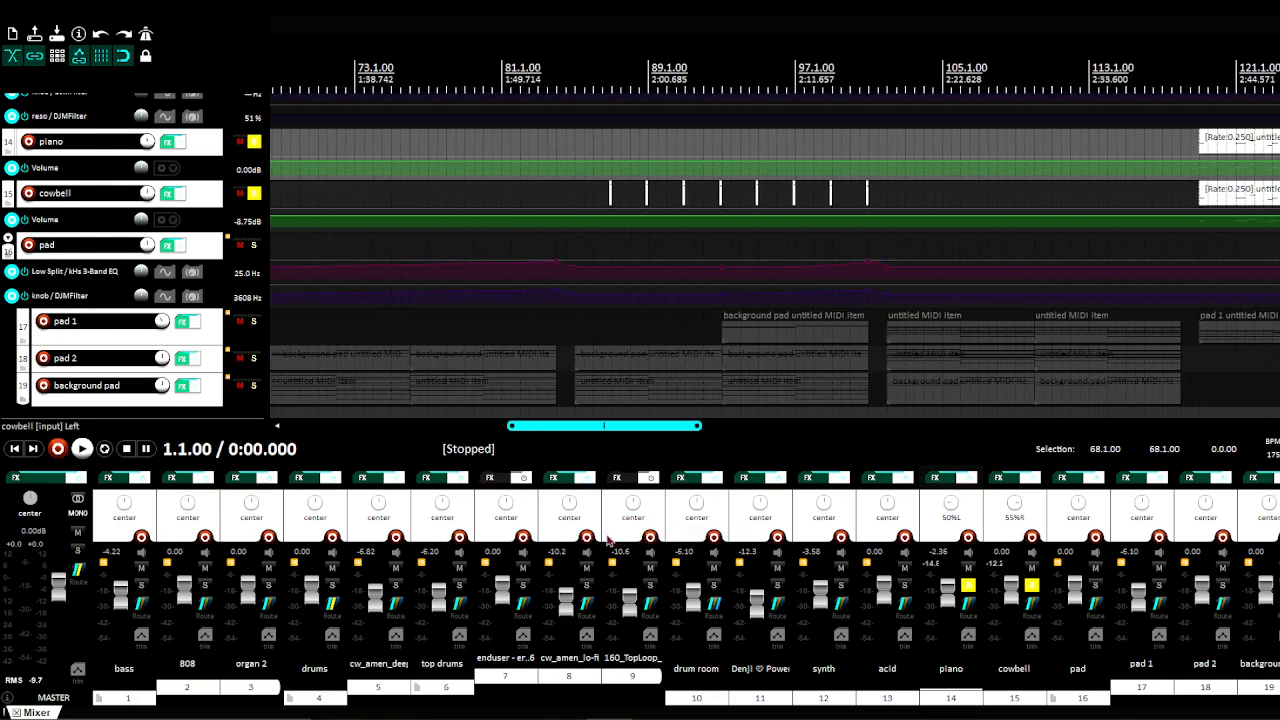
pyautogui.click(609, 200)
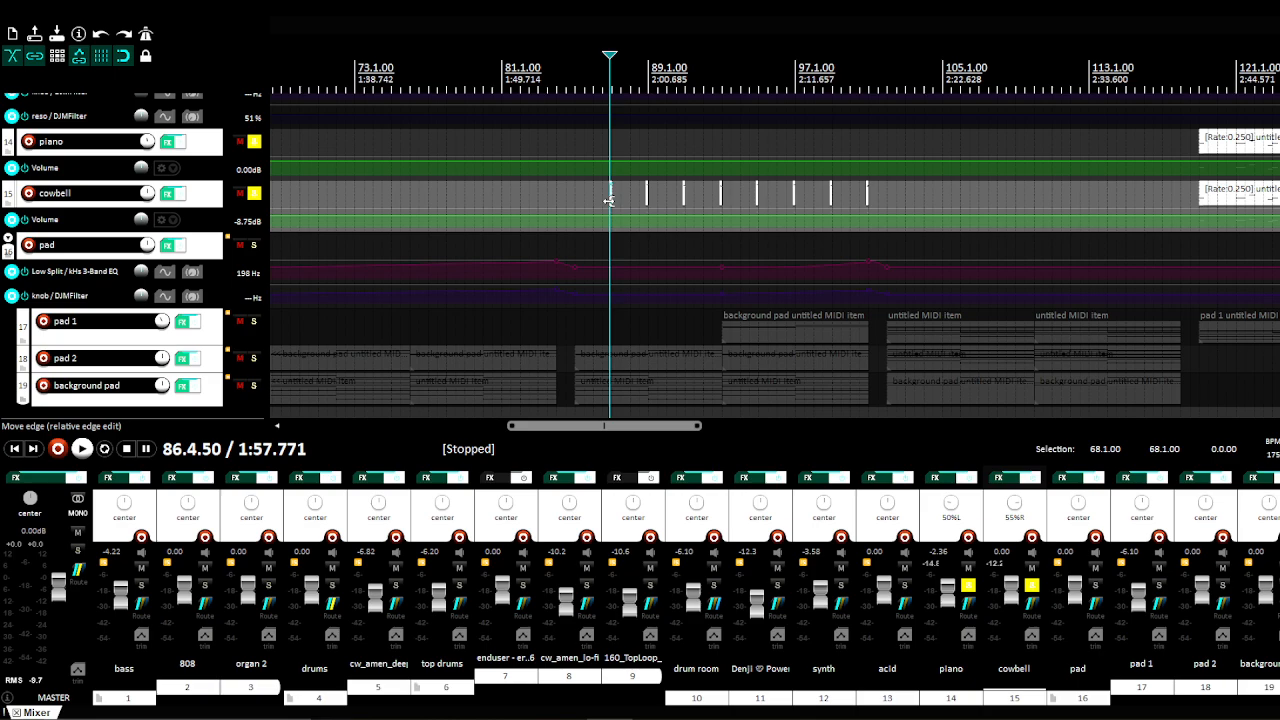
pyautogui.press('space')
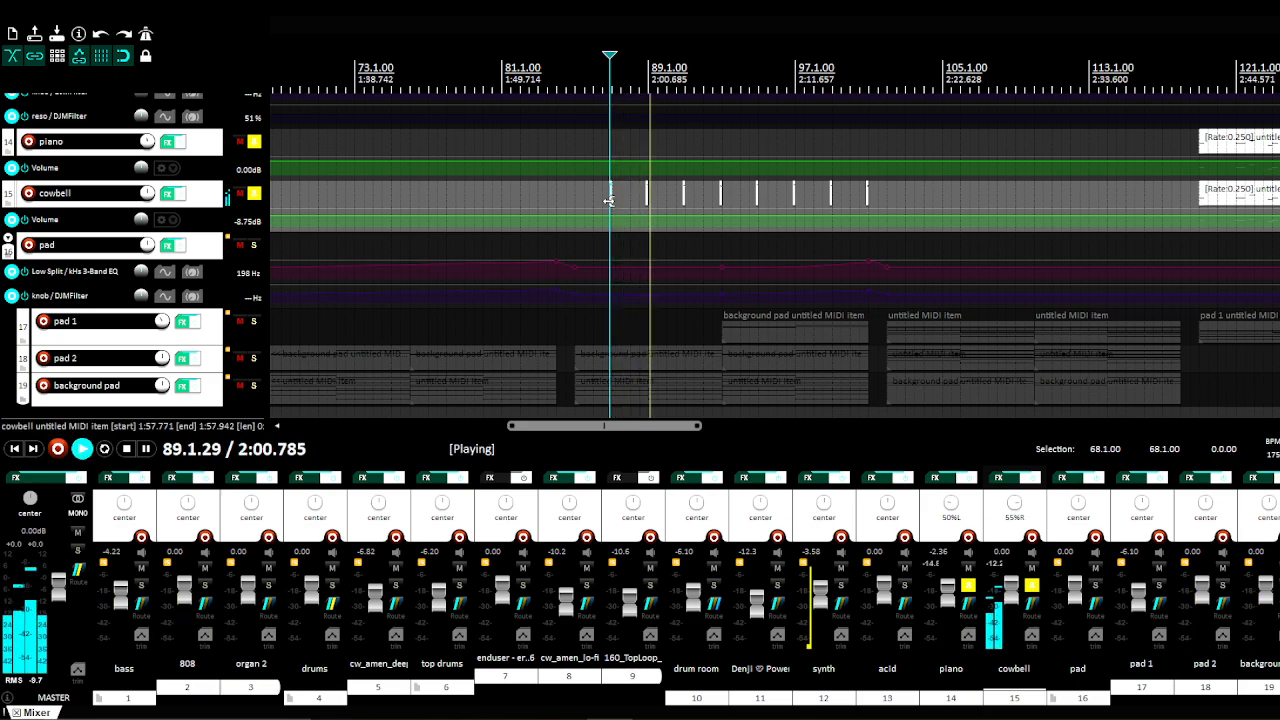
pyautogui.press('space')
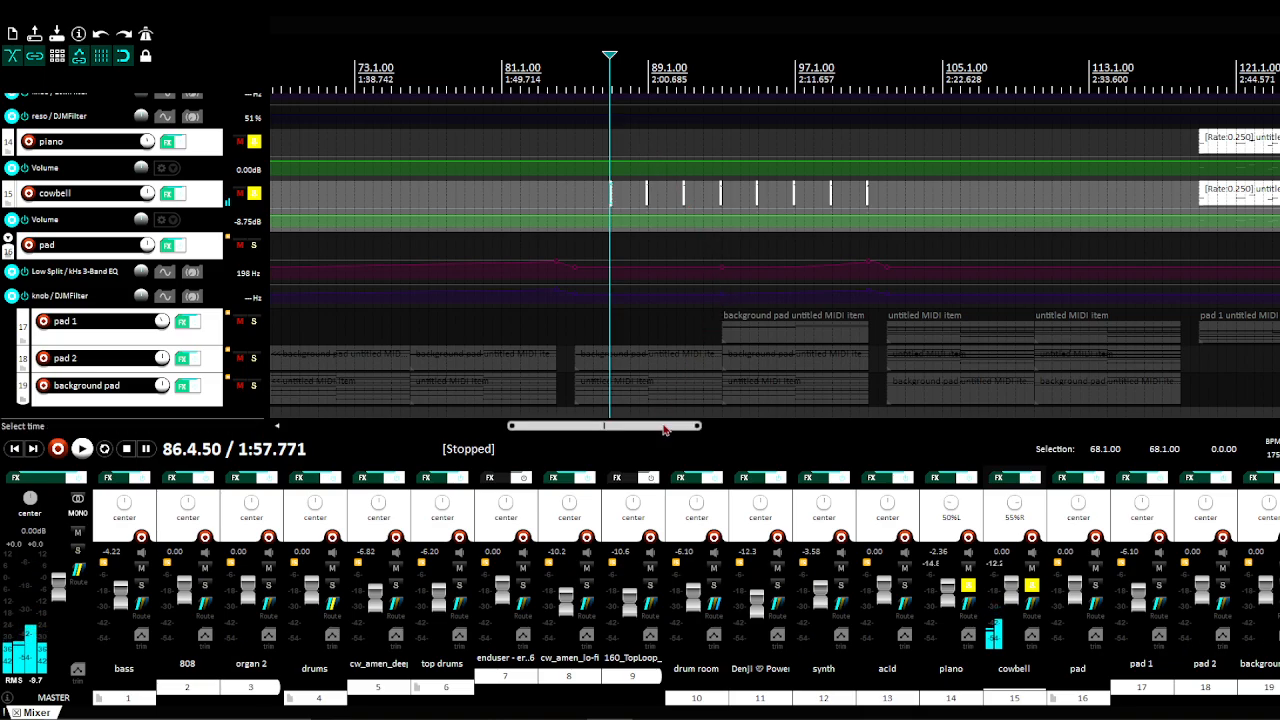
# Step: Open the cowbell MIDI item at bar 119 in the MIDI editor, examine its melody, and close the editor
pyautogui.moveTo(664, 429); pyautogui.dragTo(800, 429)
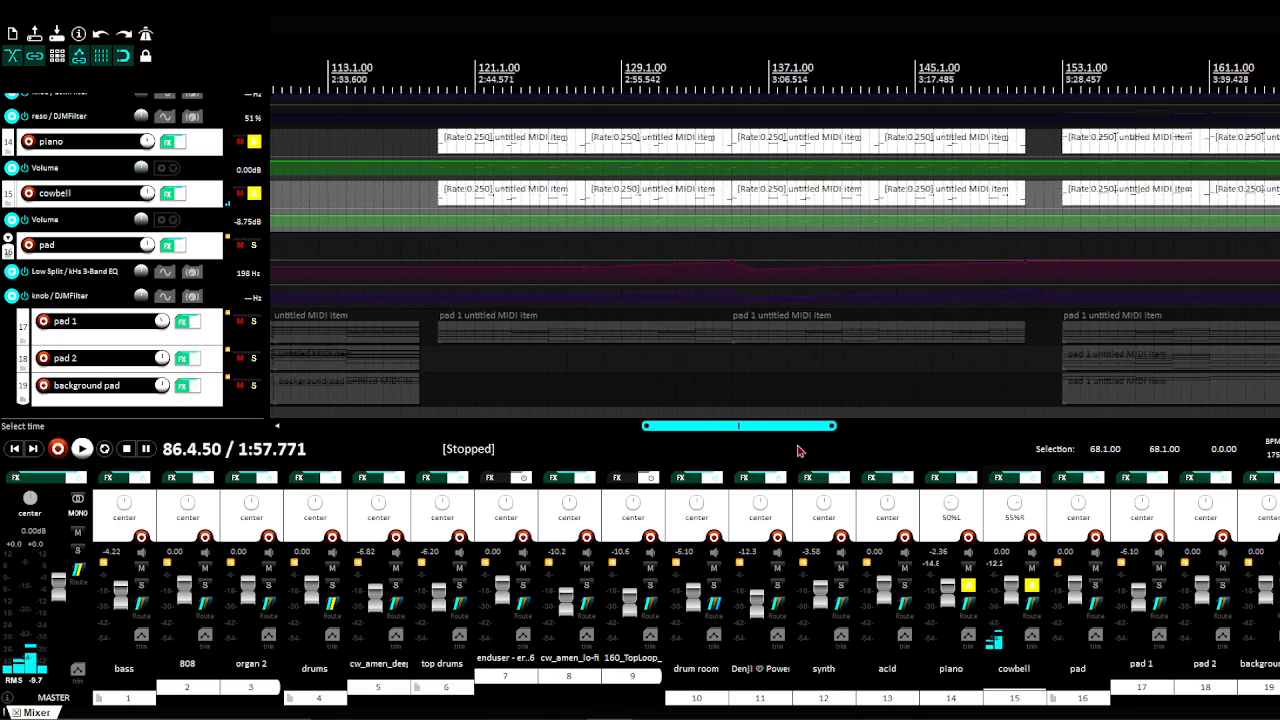
pyautogui.click(453, 200)
pyautogui.rightClick(472, 200)
pyautogui.click(599, 308)
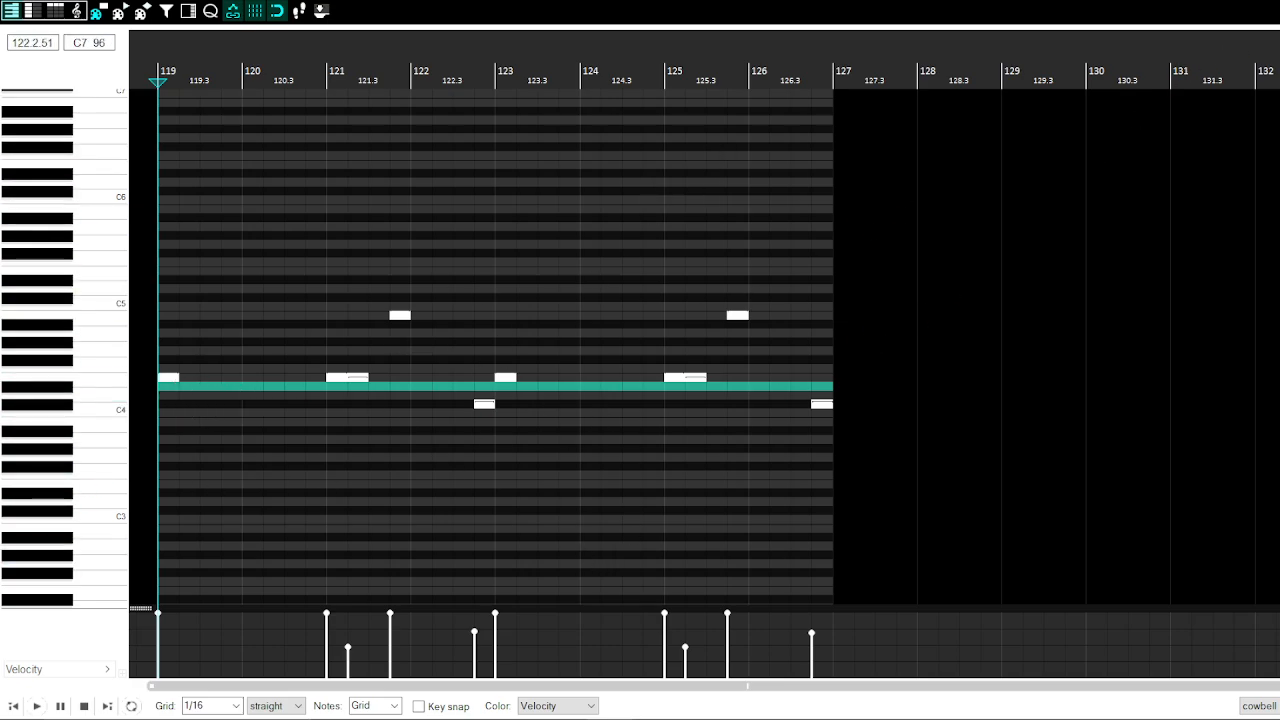
pyautogui.press('Escape')
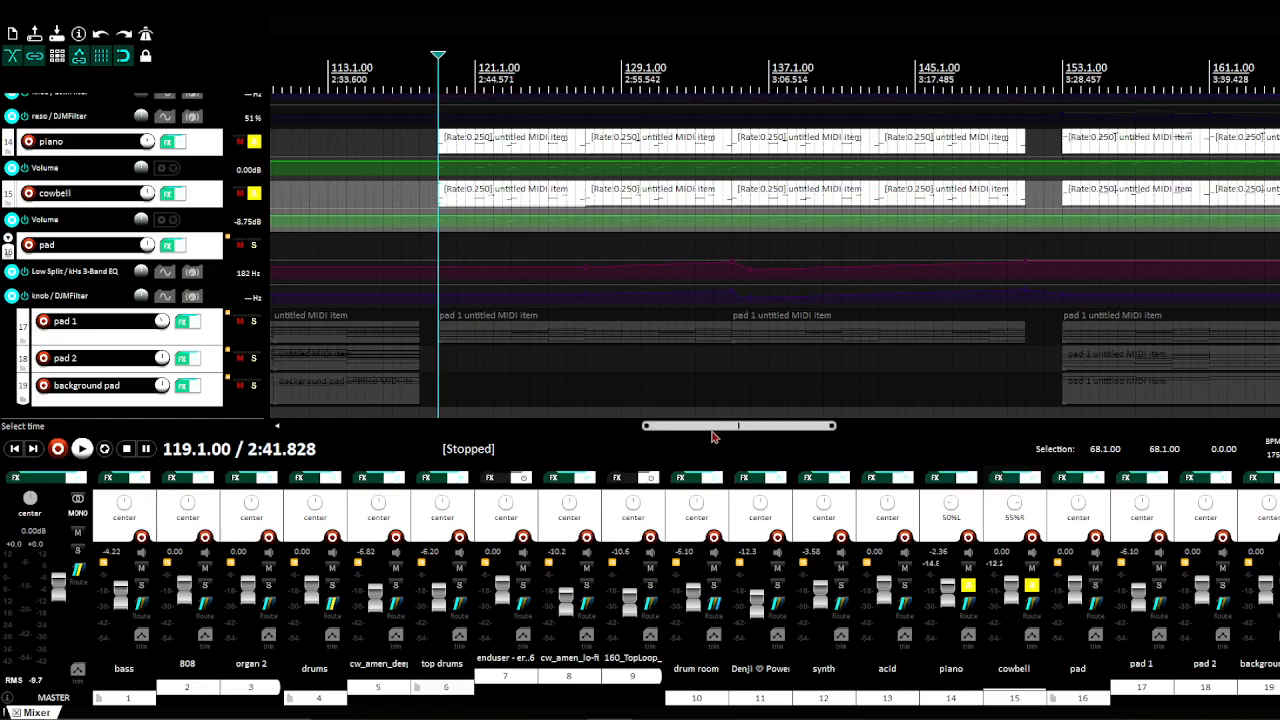
# Step: Reopen the cowbell MIDI item at bar 119 for another look, close the editor, and unsolo the cowbell and piano
pyautogui.moveTo(712, 430); pyautogui.dragTo(728, 440)
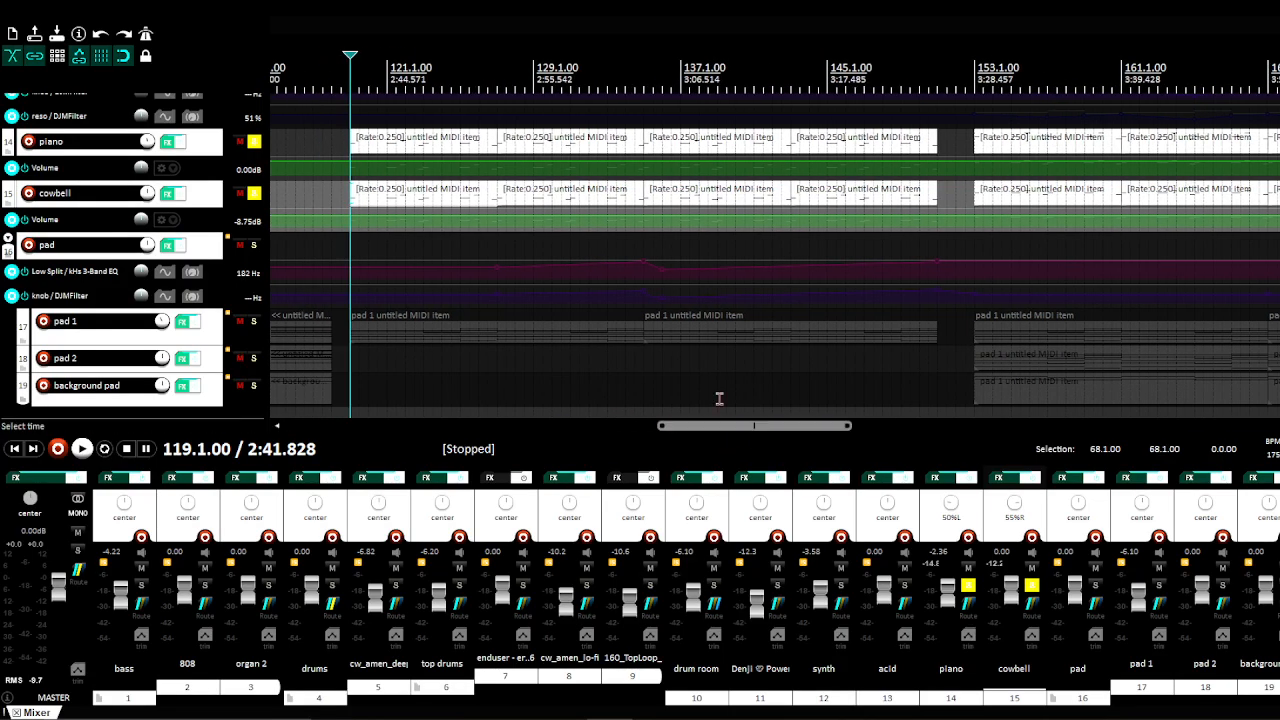
pyautogui.rightClick(424, 209)
pyautogui.click(450, 302)
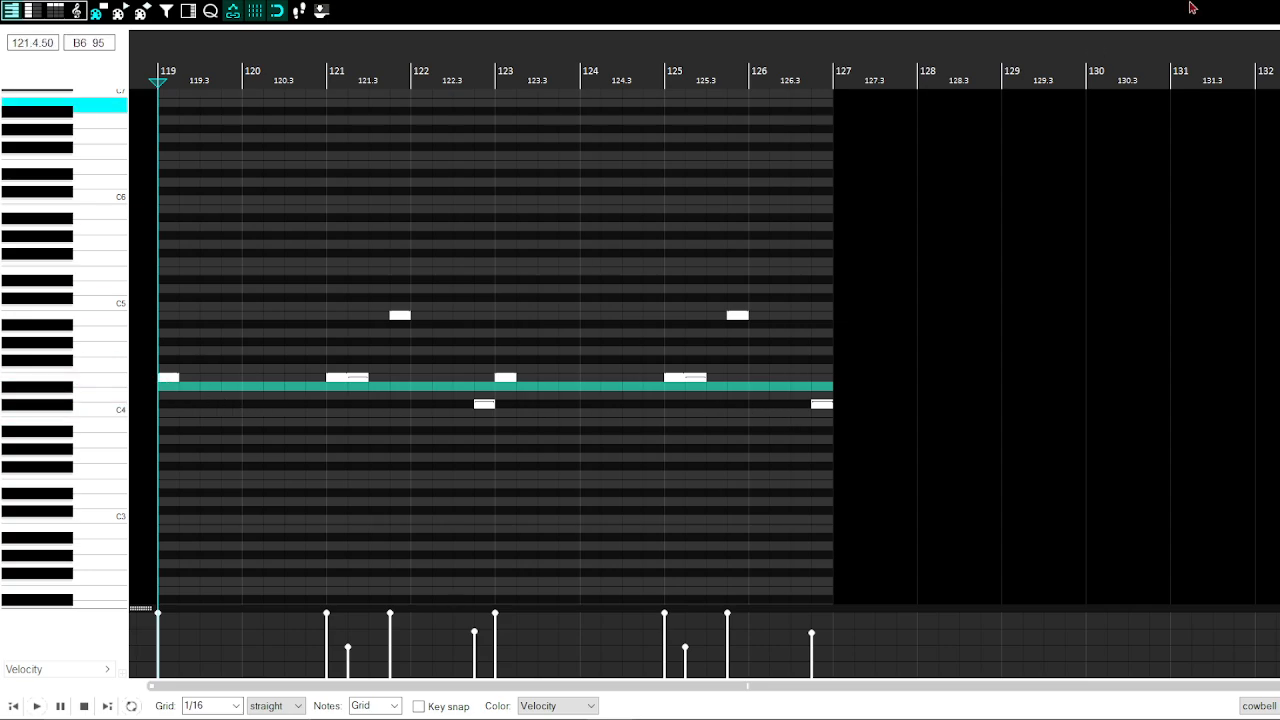
pyautogui.click(1256, 1)
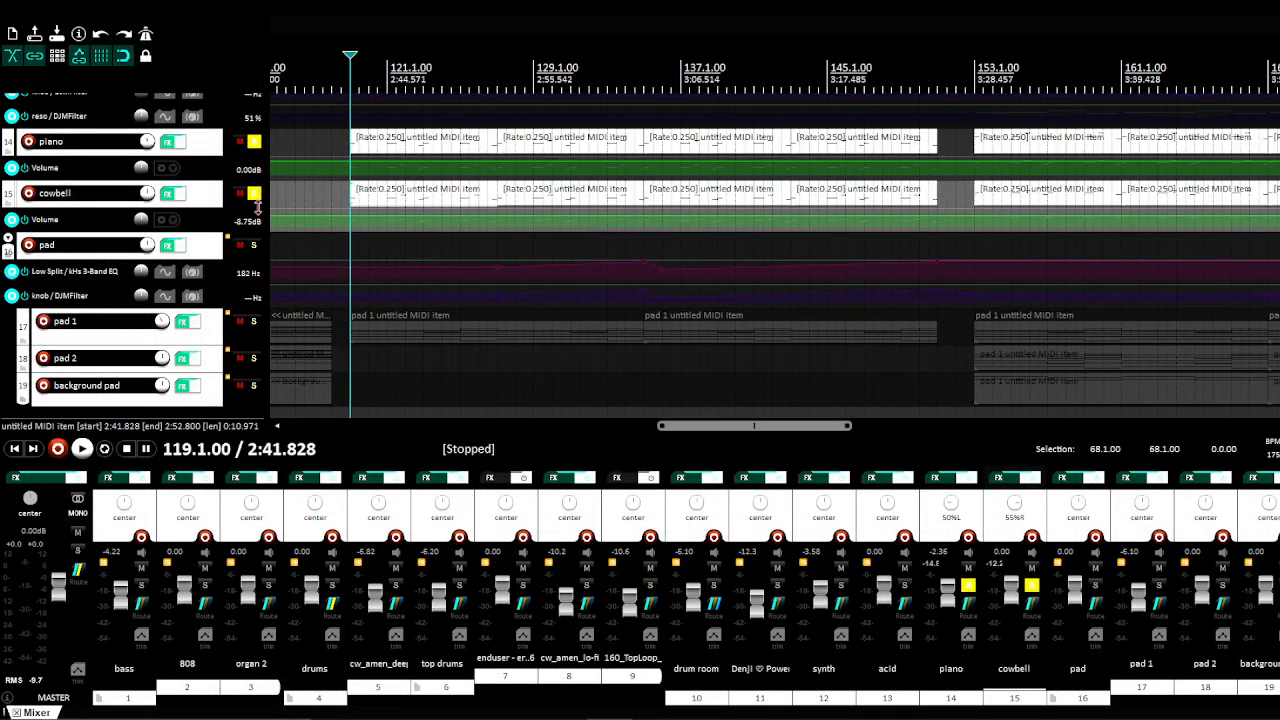
pyautogui.click(254, 193)
pyautogui.click(254, 142)
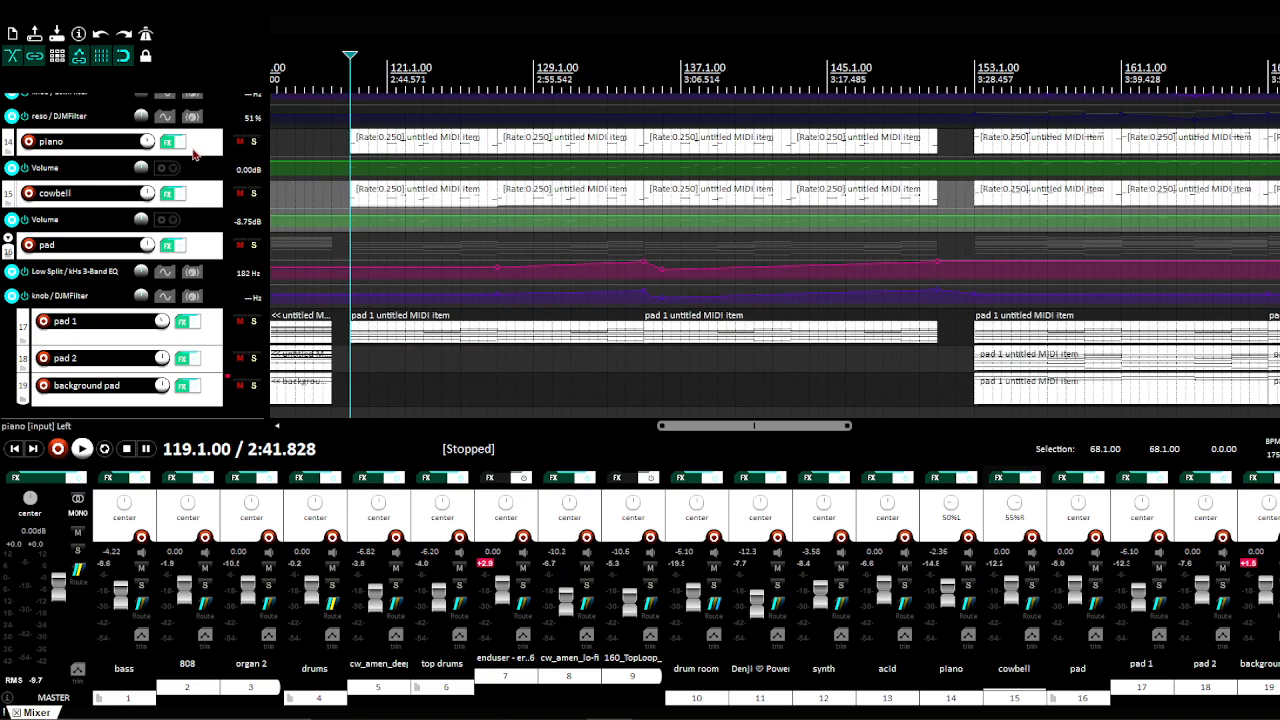
# Step: Solo the acid track, open its MIDI item at bar 153 in the MIDI editor to examine the notes, and close the editor
pyautogui.scroll(4, 5, 226)
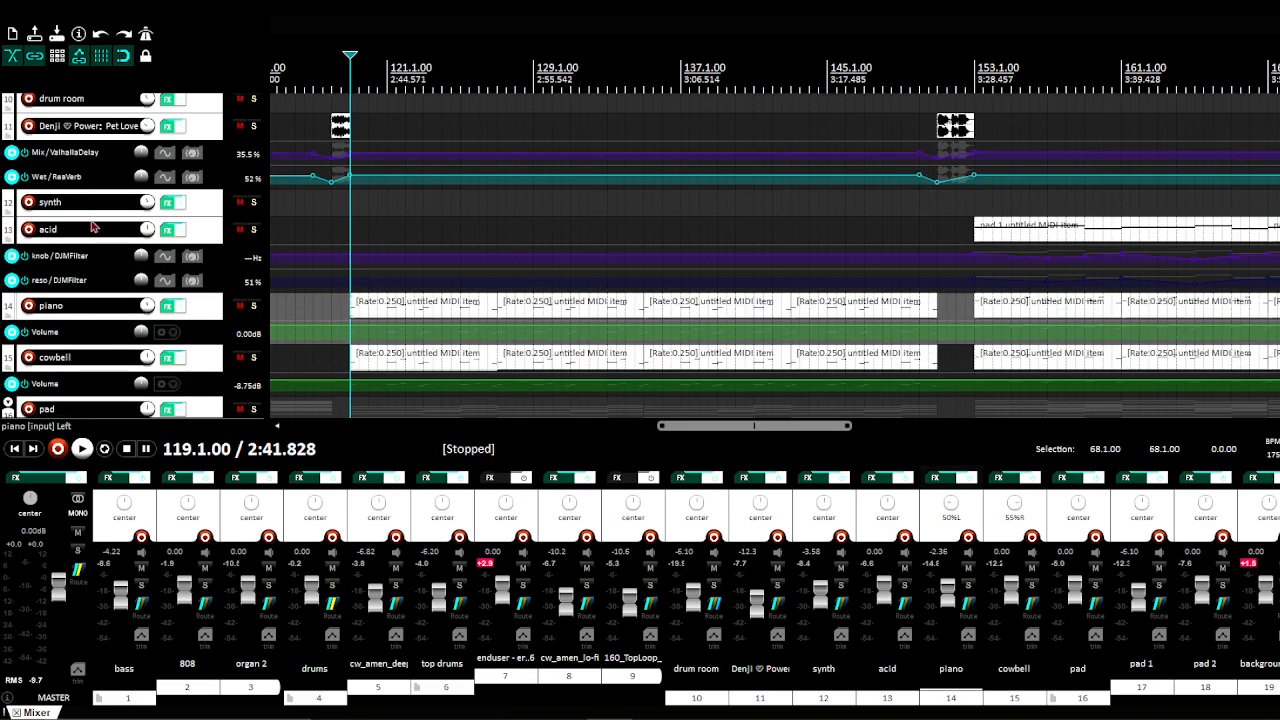
pyautogui.click(215, 234)
pyautogui.click(254, 229)
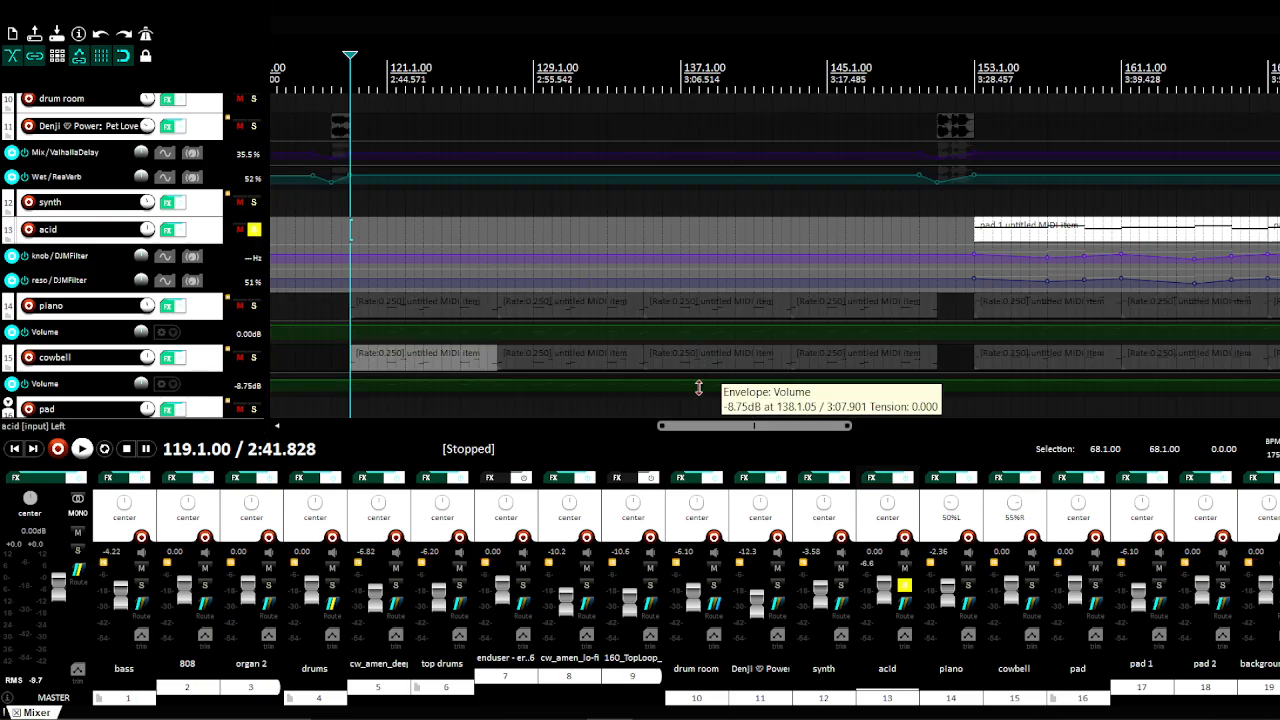
pyautogui.moveTo(702, 426); pyautogui.dragTo(766, 432)
pyautogui.click(601, 234)
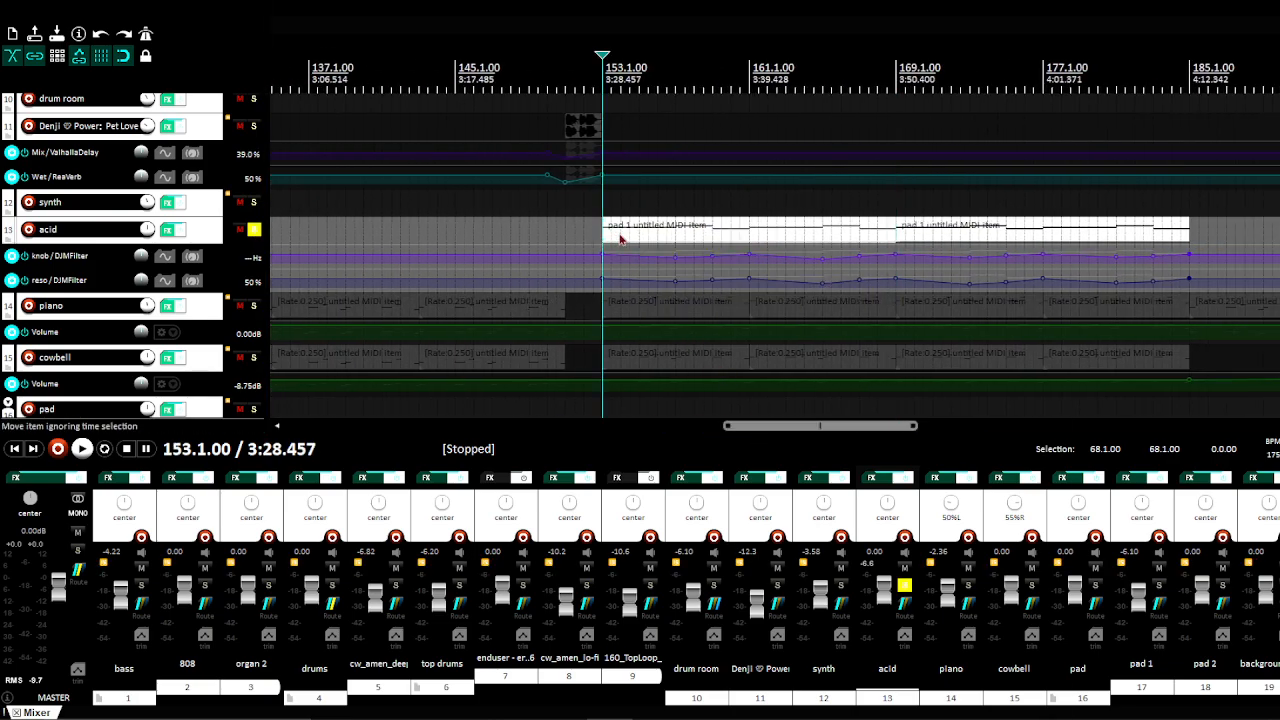
pyautogui.rightClick(618, 236)
pyautogui.click(694, 306)
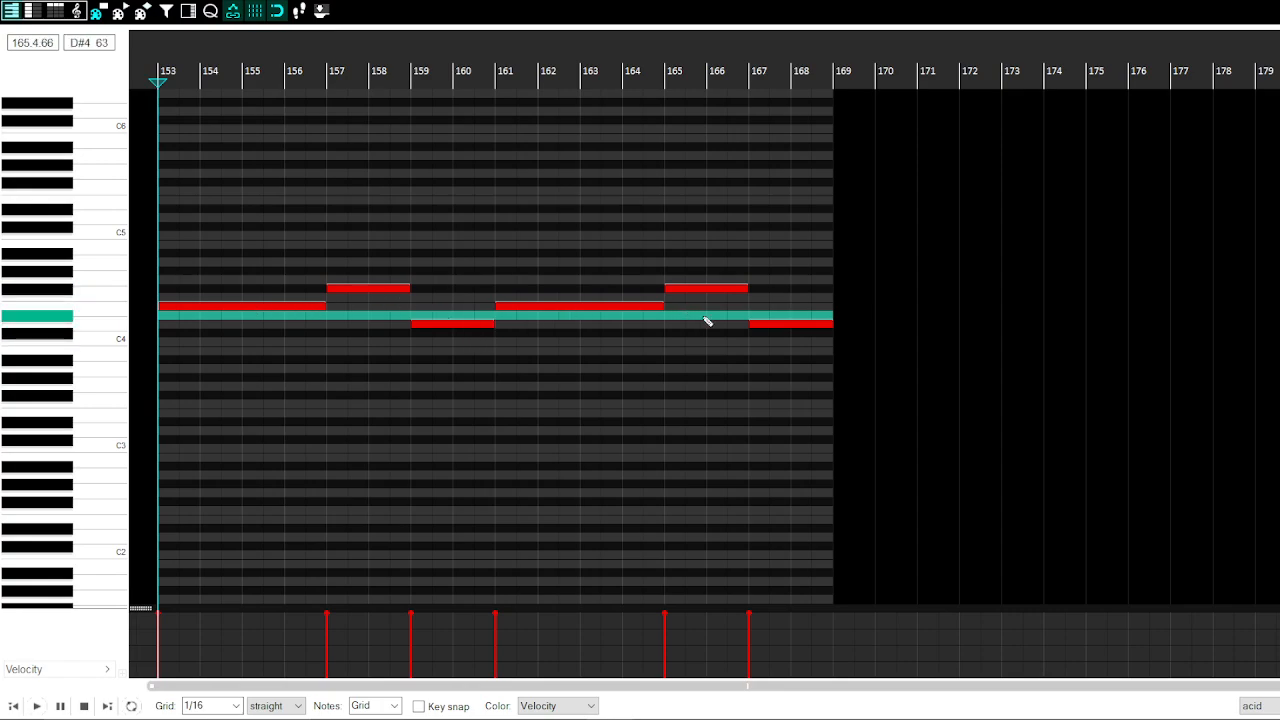
pyautogui.press('Escape')
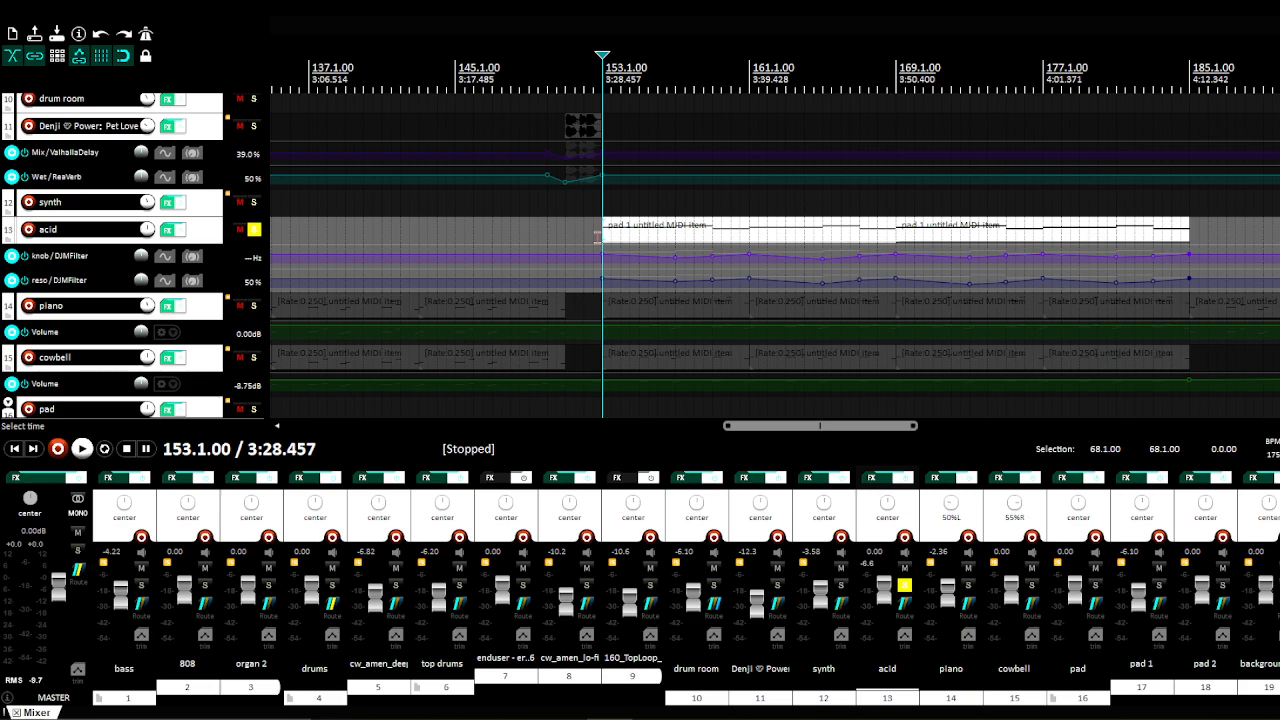
# Step: Play the soloed acid line from bar 153, stop playback, and unsolo the track
pyautogui.press('space')
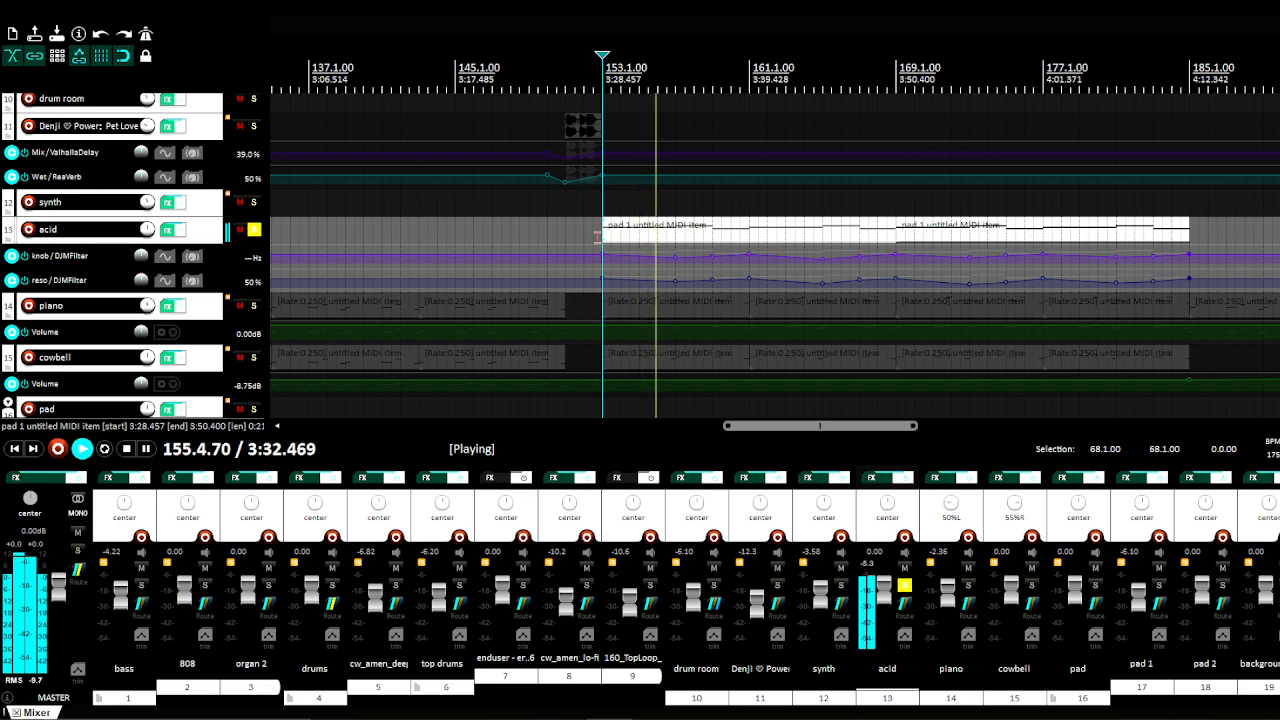
pyautogui.press('space')
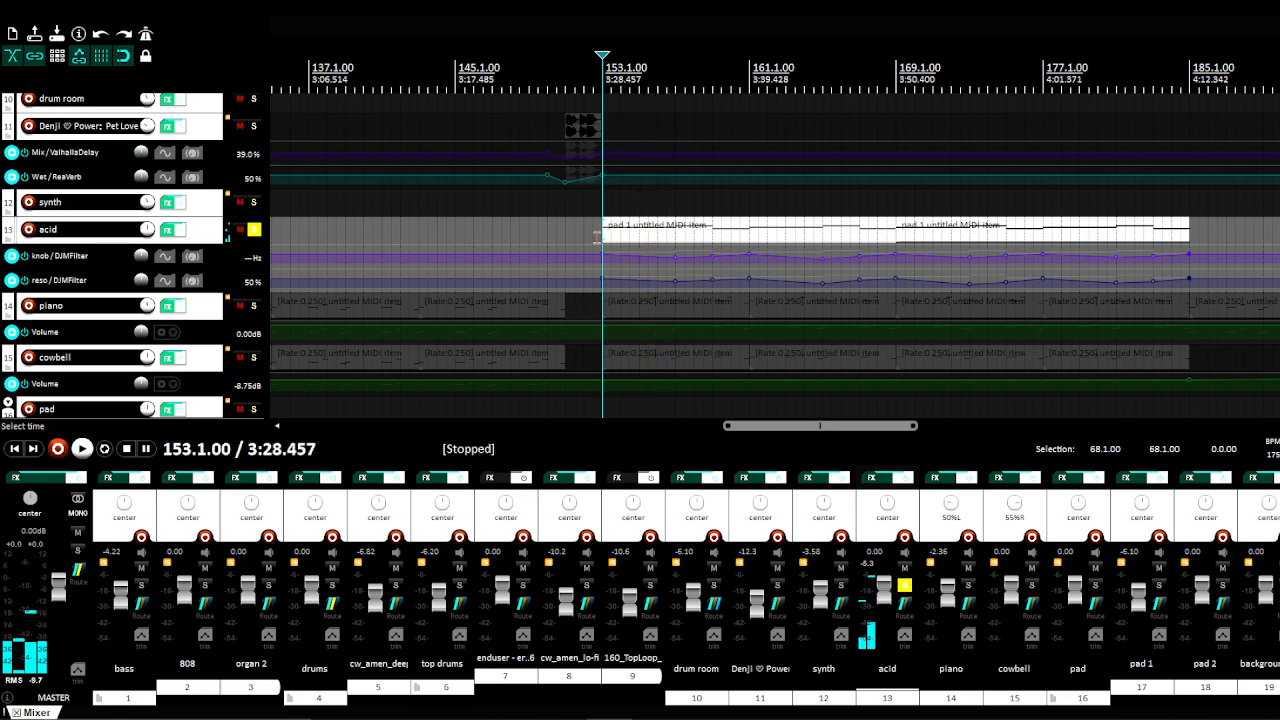
pyautogui.click(256, 234)
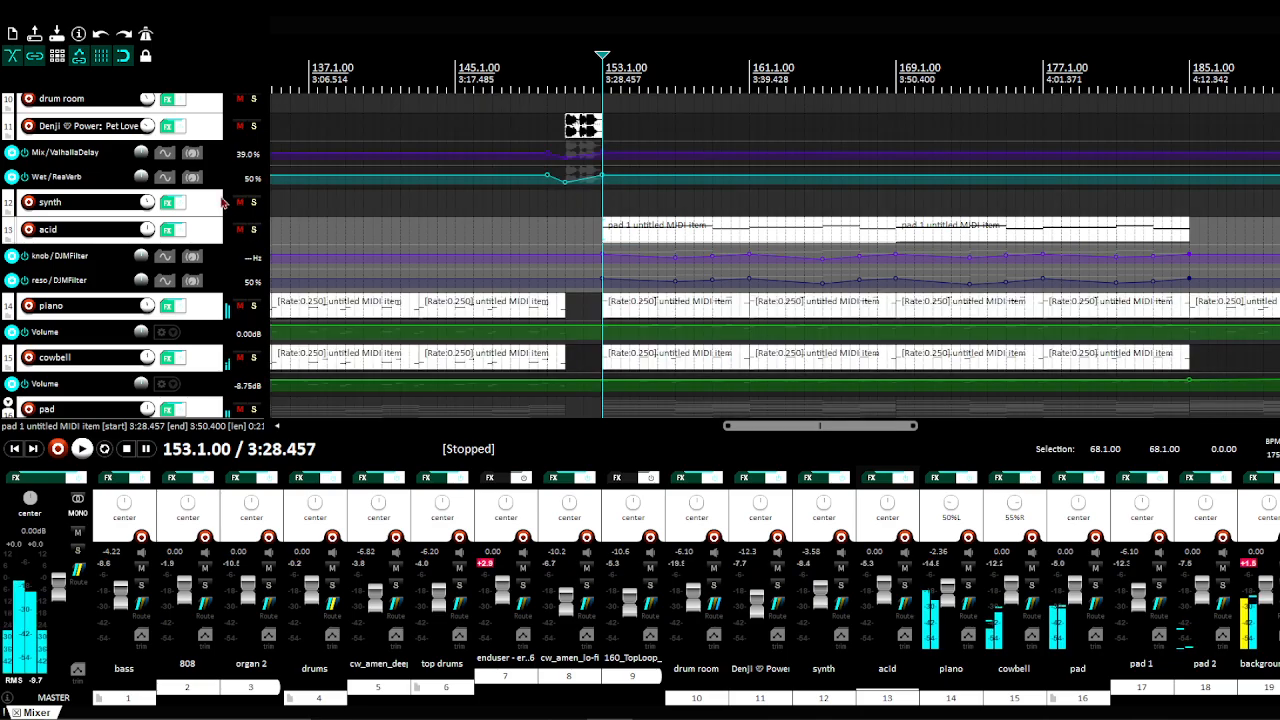
# Step: Solo the synth track and open its MIDI item at bar 68 in the MIDI editor to examine the notes
pyautogui.click(254, 203)
pyautogui.moveTo(820, 425); pyautogui.dragTo(536, 425)
pyautogui.click(657, 205)
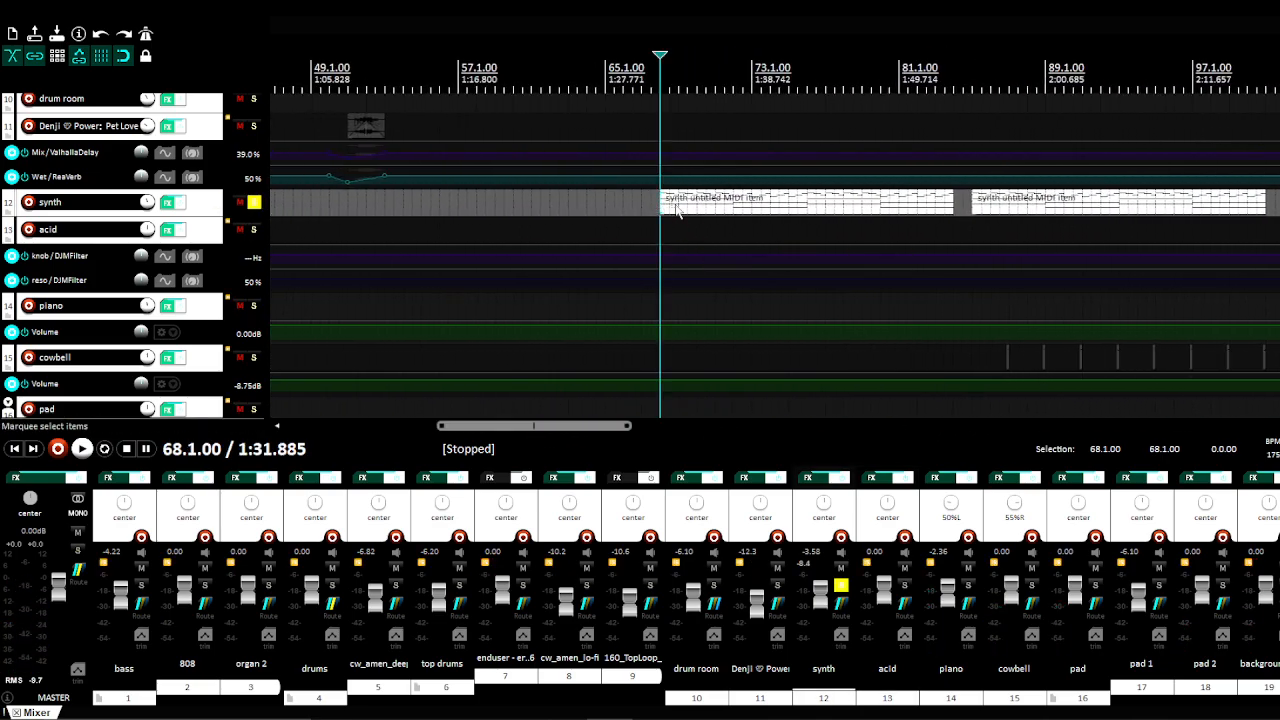
pyautogui.rightClick(660, 205)
pyautogui.click(769, 302)
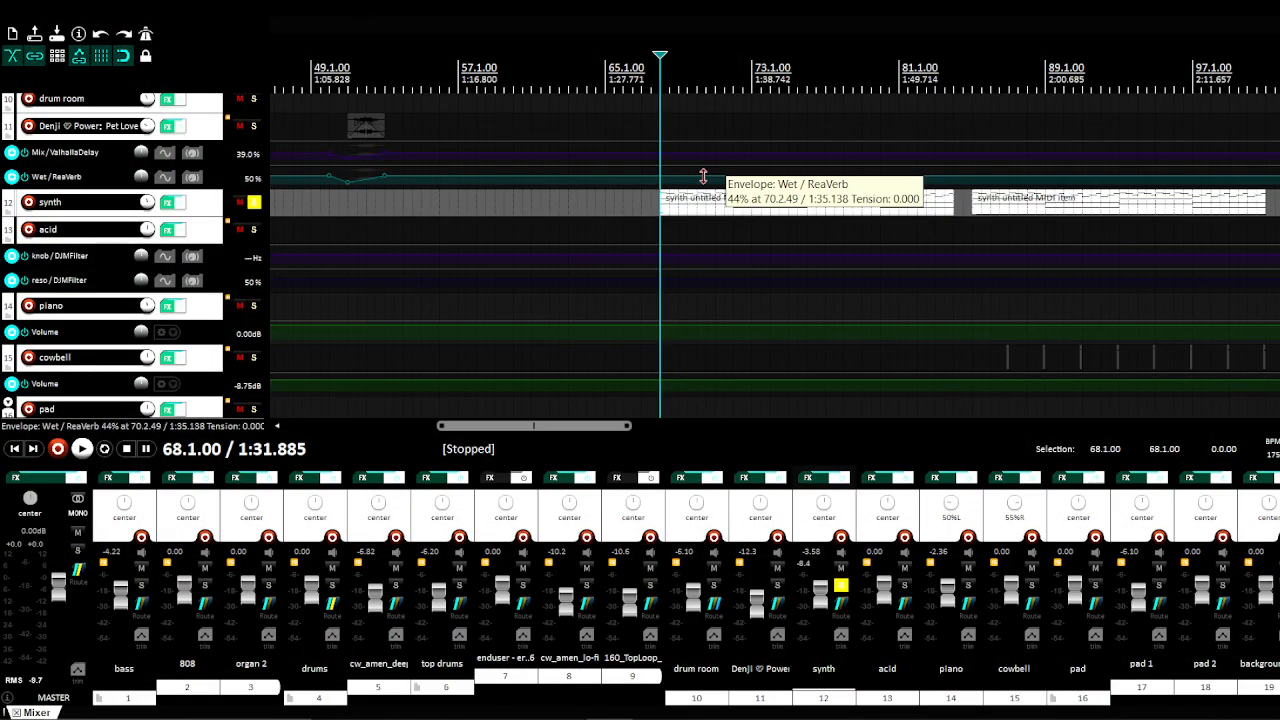
# Step: Play the soloed synth line from bar 68, stop playback, and unsolo the track
pyautogui.press('space')
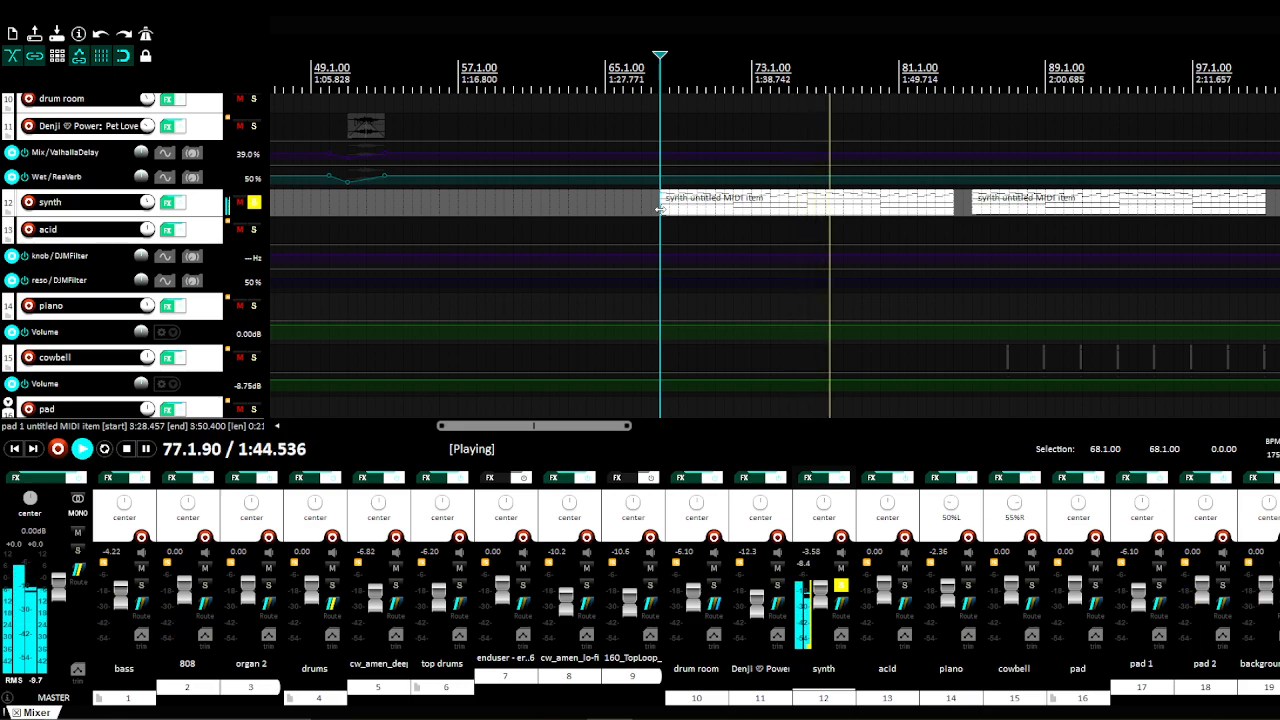
pyautogui.press('space')
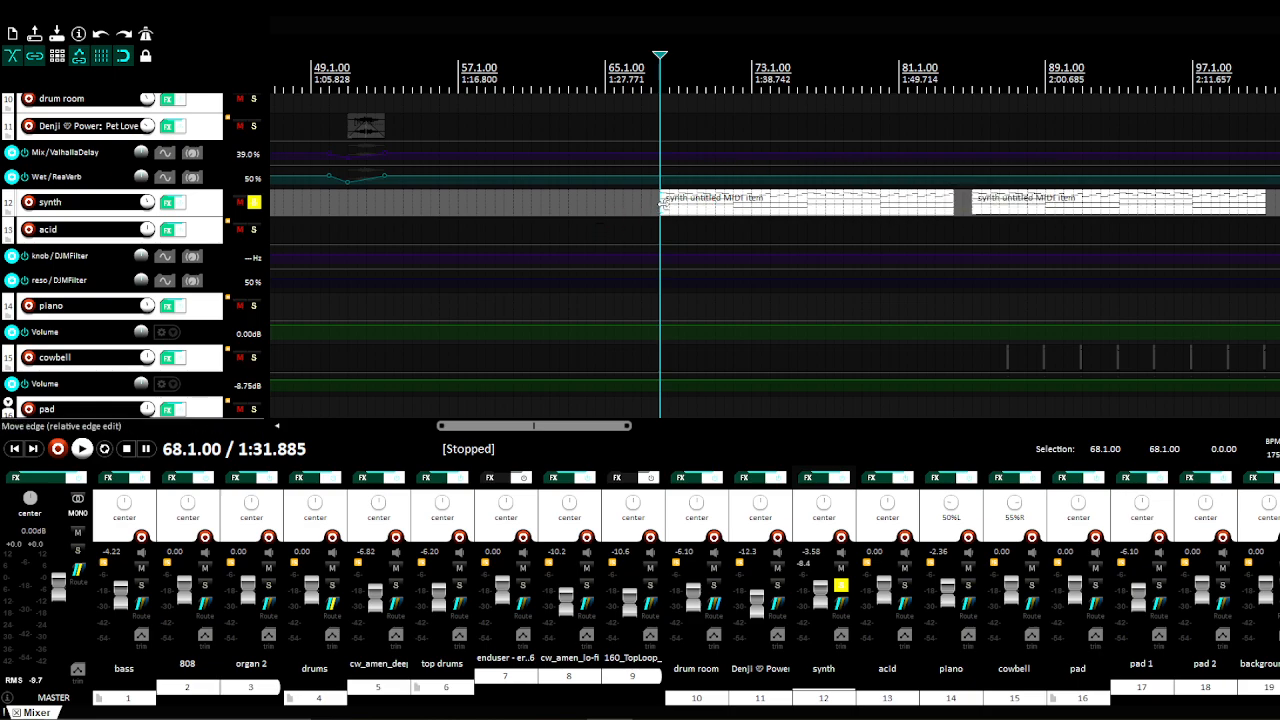
pyautogui.click(256, 205)
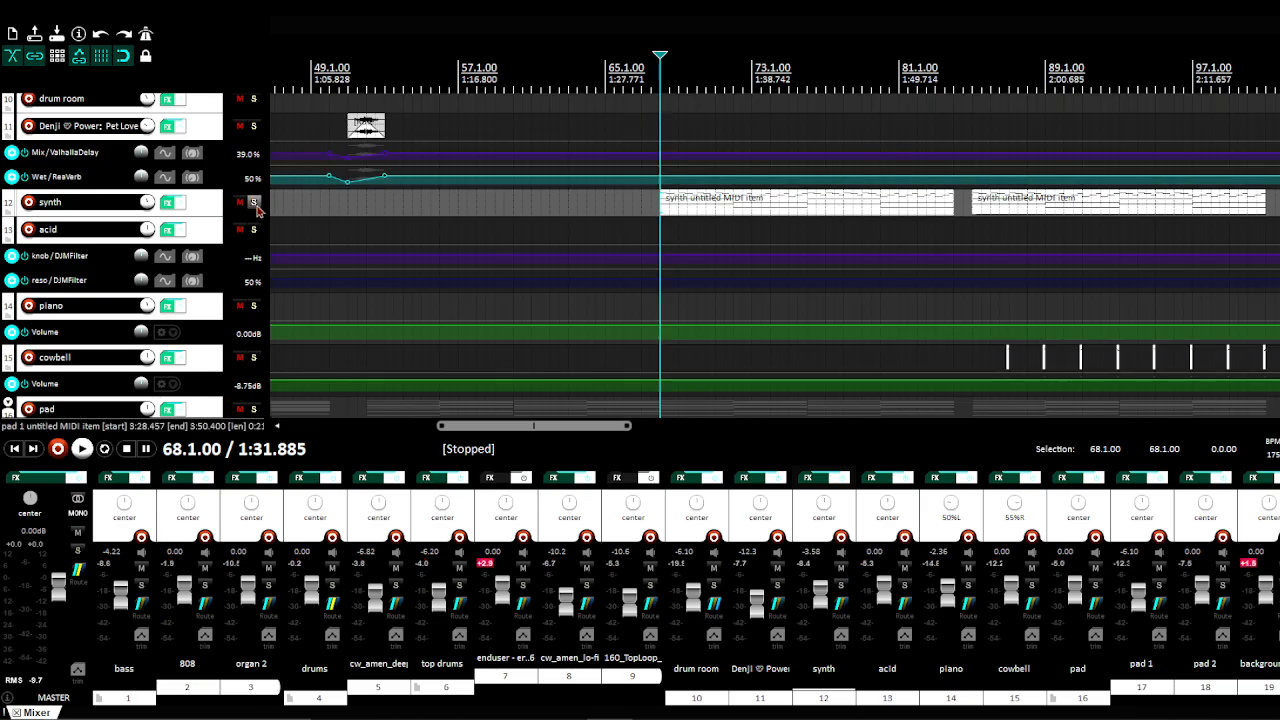
# Step: Solo the bass folder track and open the 808 MIDI item at bar 17 in the MIDI editor to examine the notes
pyautogui.scroll(1, 5, 207)
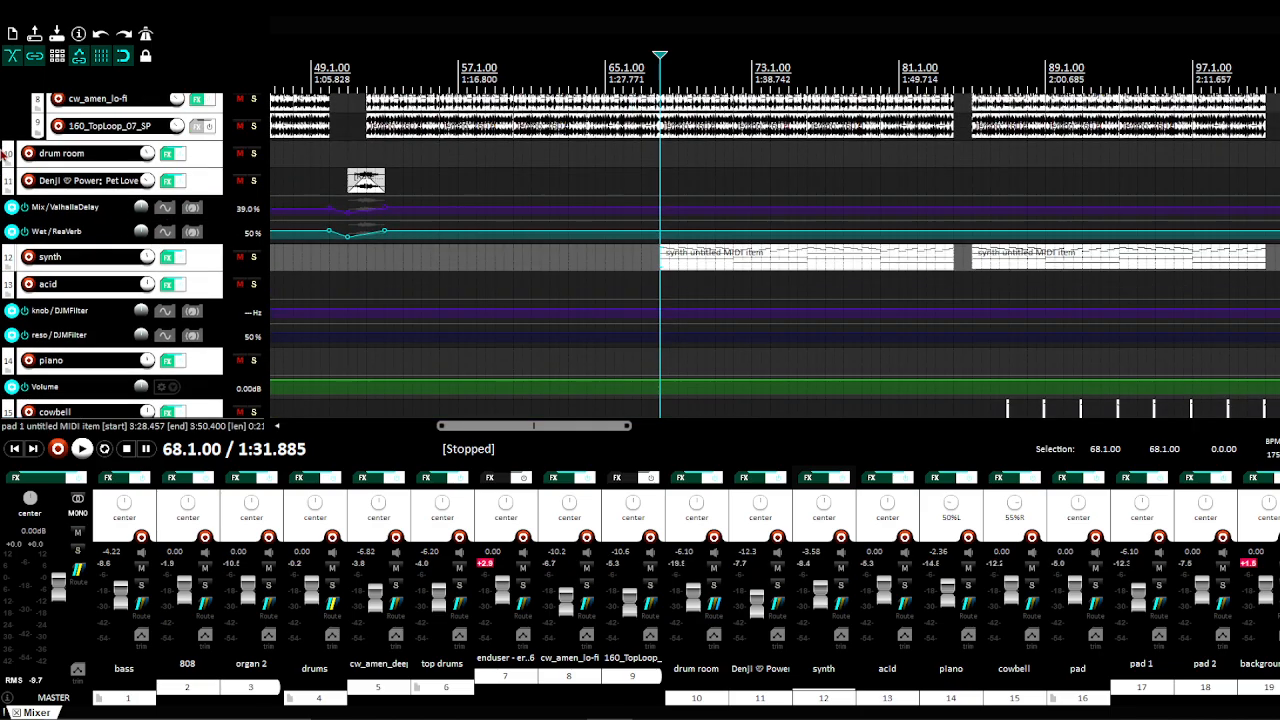
pyautogui.scroll(6, 4, 155)
pyautogui.scroll(5, 4, 155)
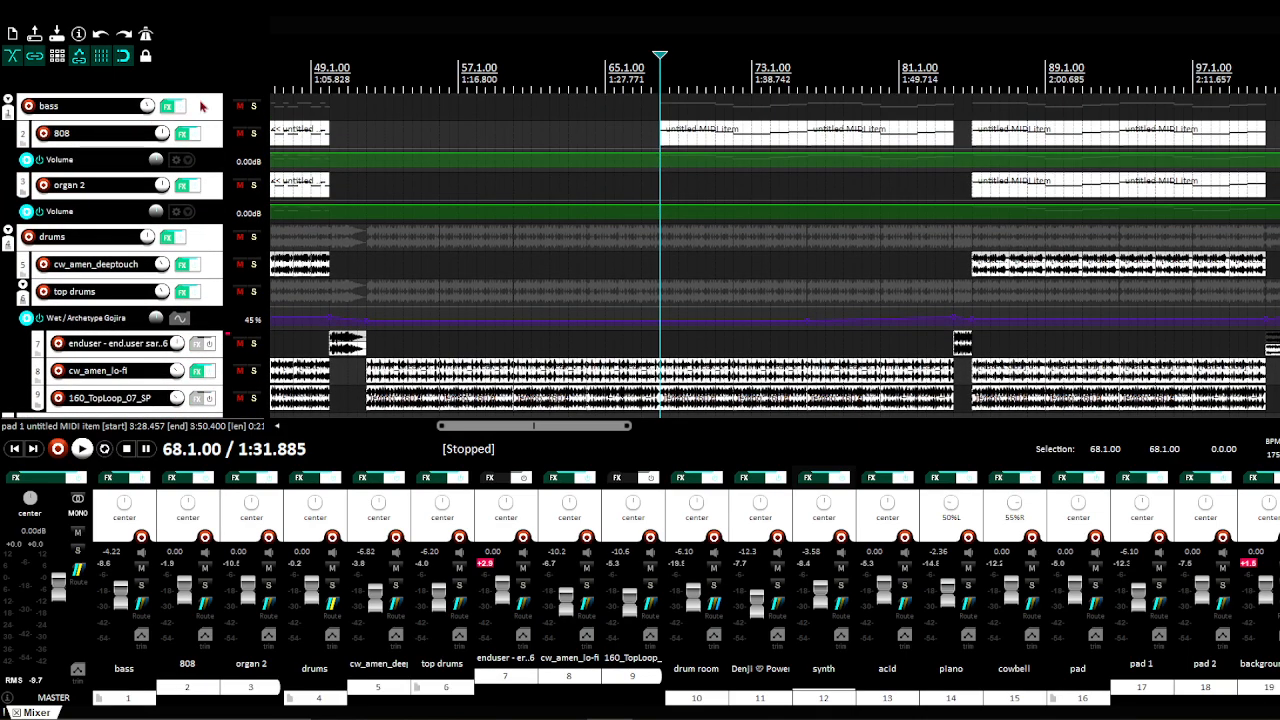
pyautogui.click(231, 106)
pyautogui.click(253, 106)
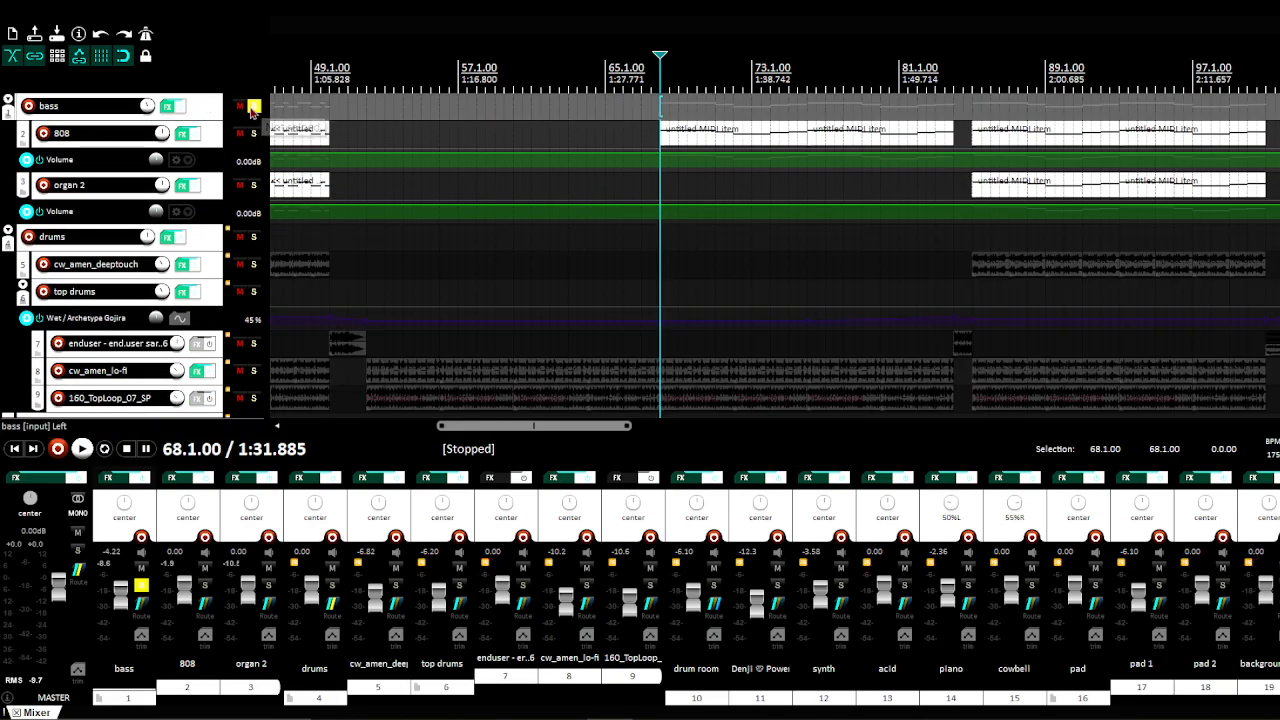
pyautogui.moveTo(491, 430); pyautogui.dragTo(360, 432)
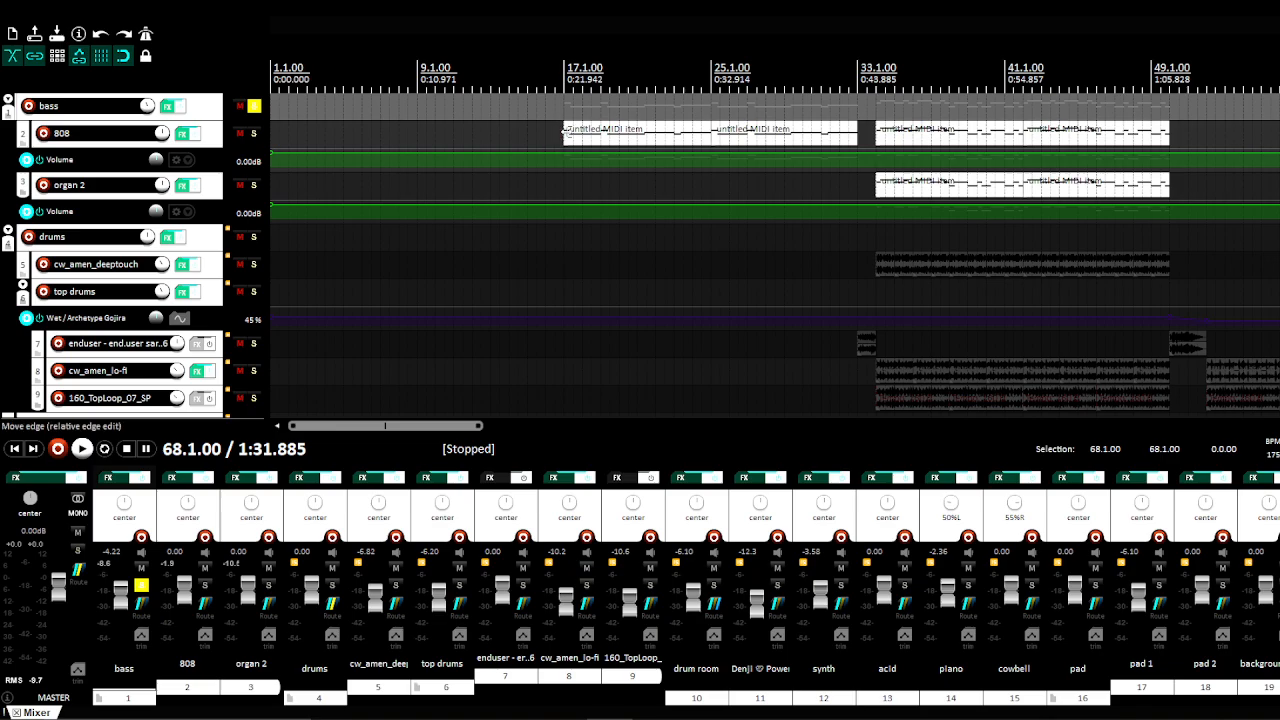
pyautogui.click(574, 137)
pyautogui.rightClick(614, 145)
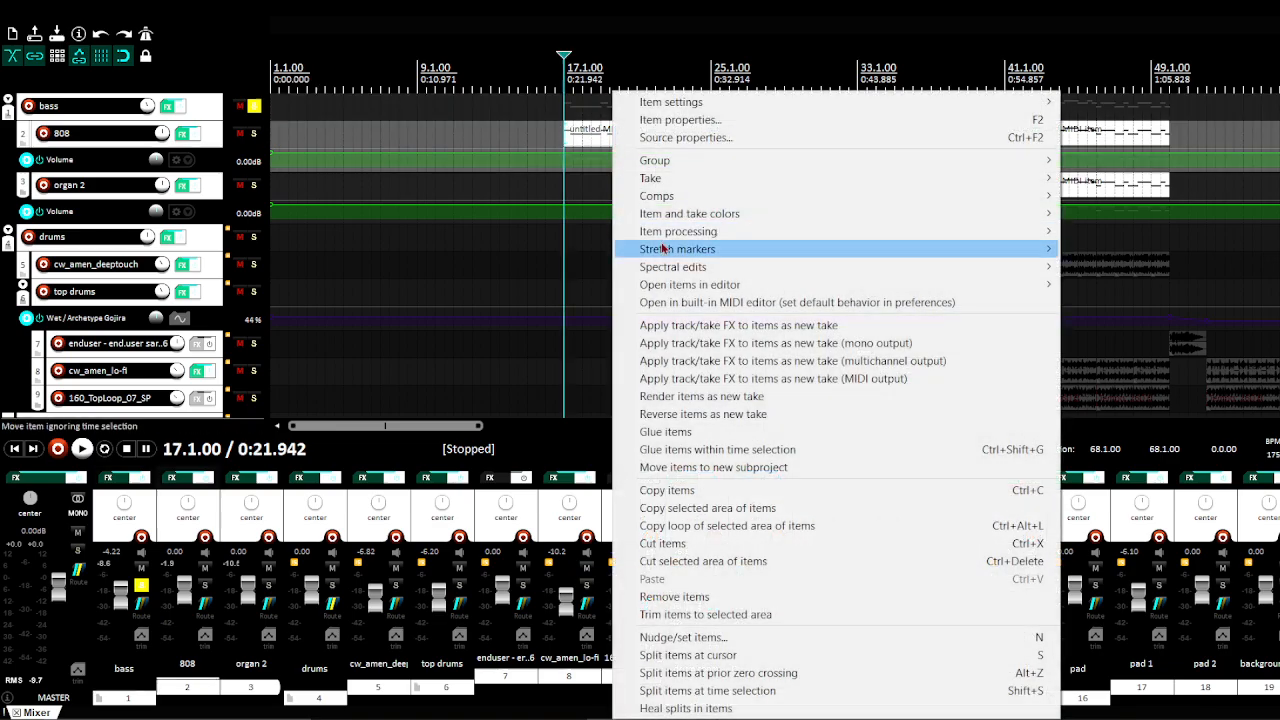
pyautogui.click(682, 312)
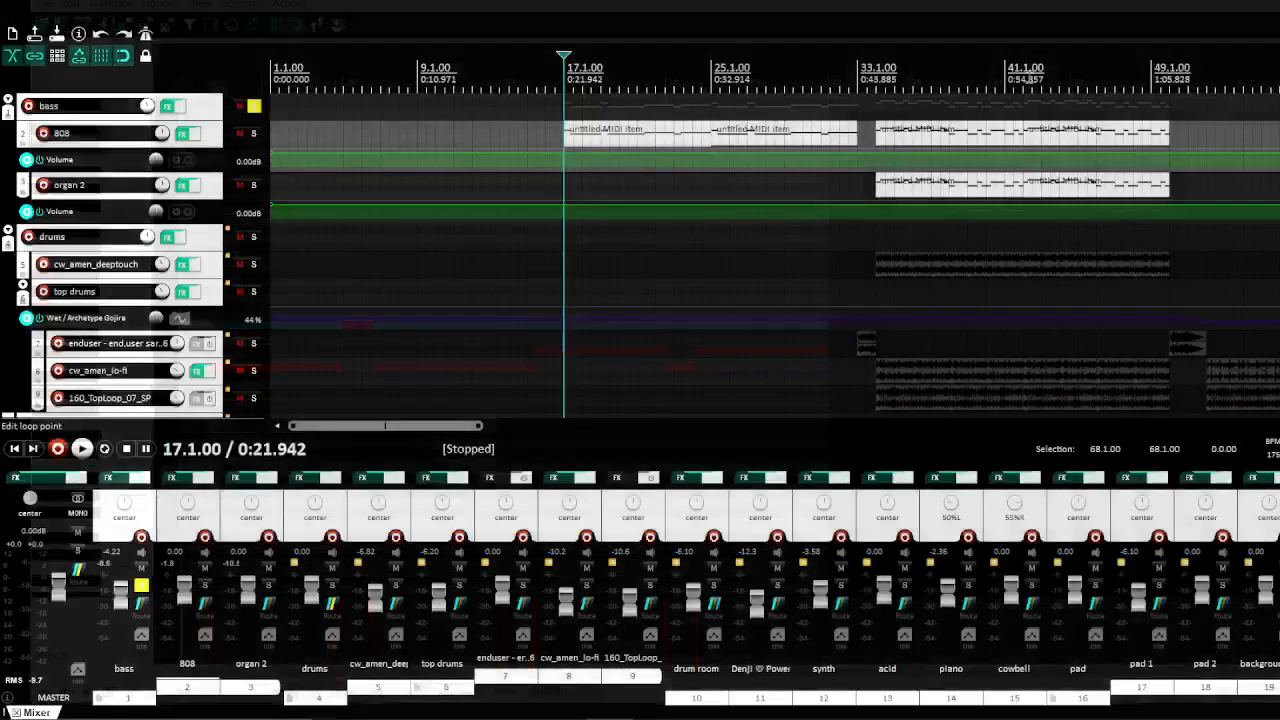
# Step: Open the organ 2 MIDI item at bar 34 in the MIDI editor, play its notes from there, and close the editor
pyautogui.moveTo(378, 427); pyautogui.dragTo(441, 427)
pyautogui.rightClick(578, 180)
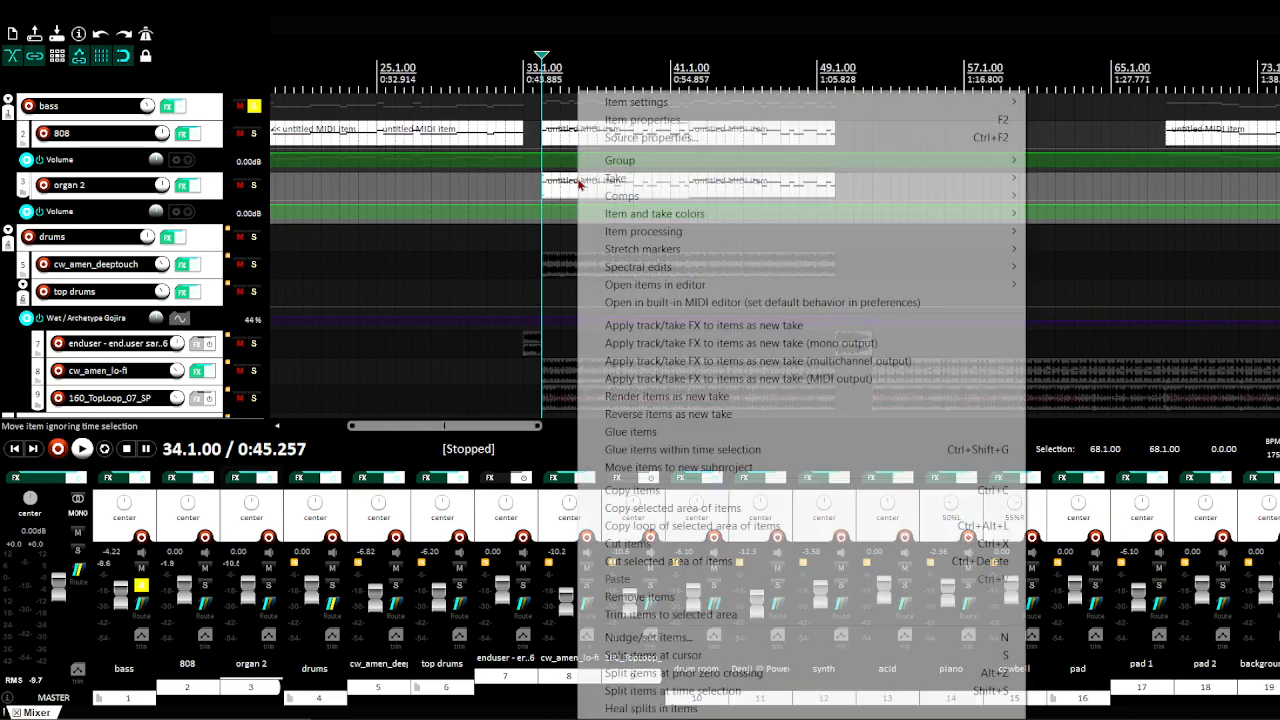
pyautogui.click(650, 310)
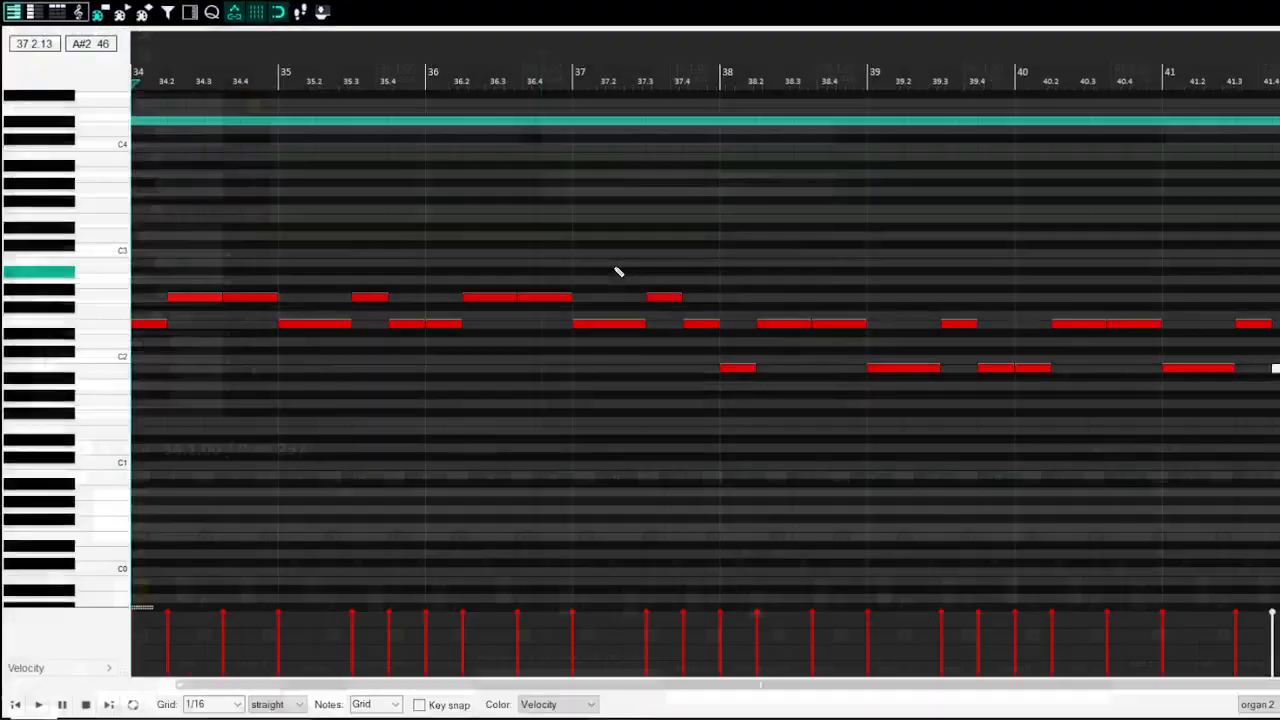
pyautogui.moveTo(490, 687); pyautogui.dragTo(305, 668)
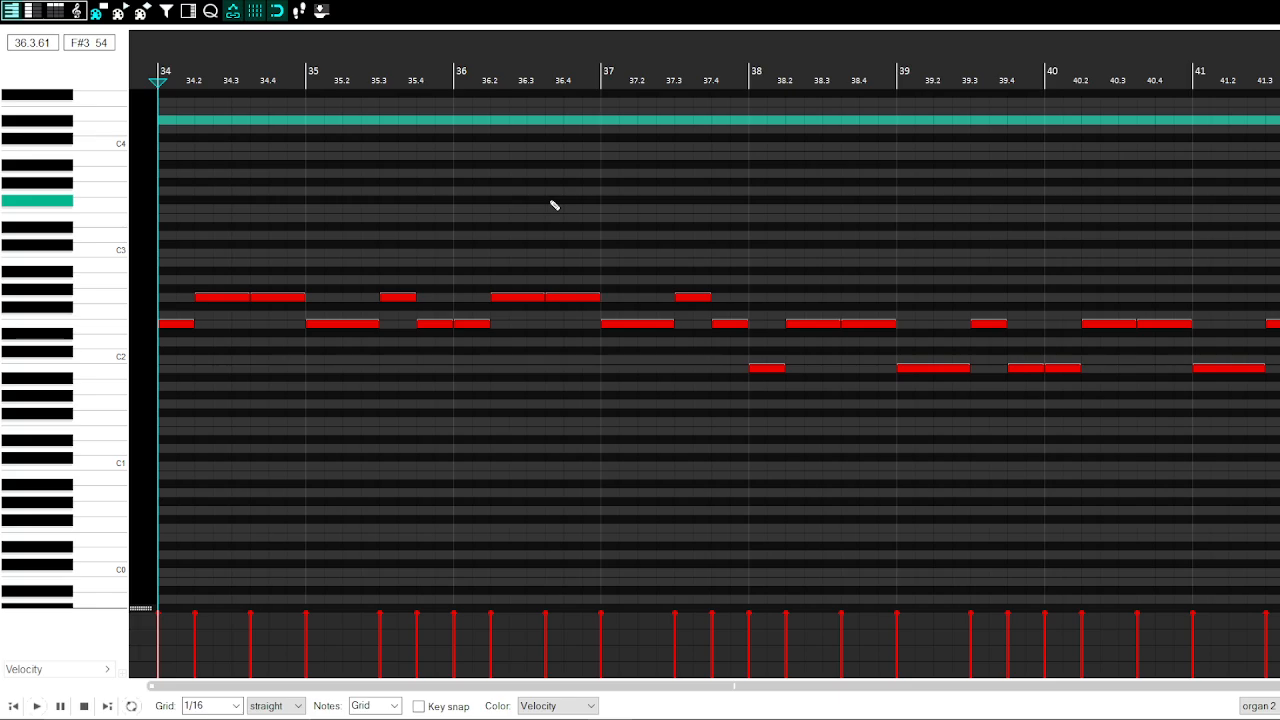
pyautogui.press('space')
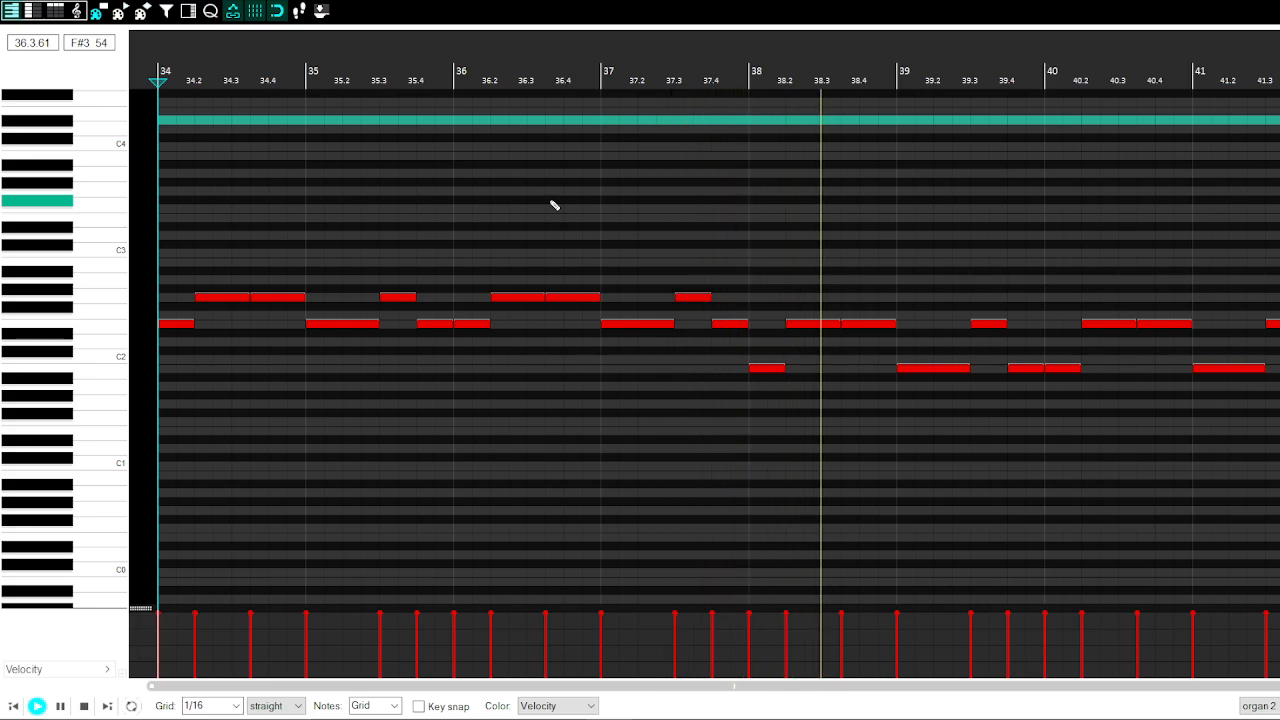
pyautogui.press('space')
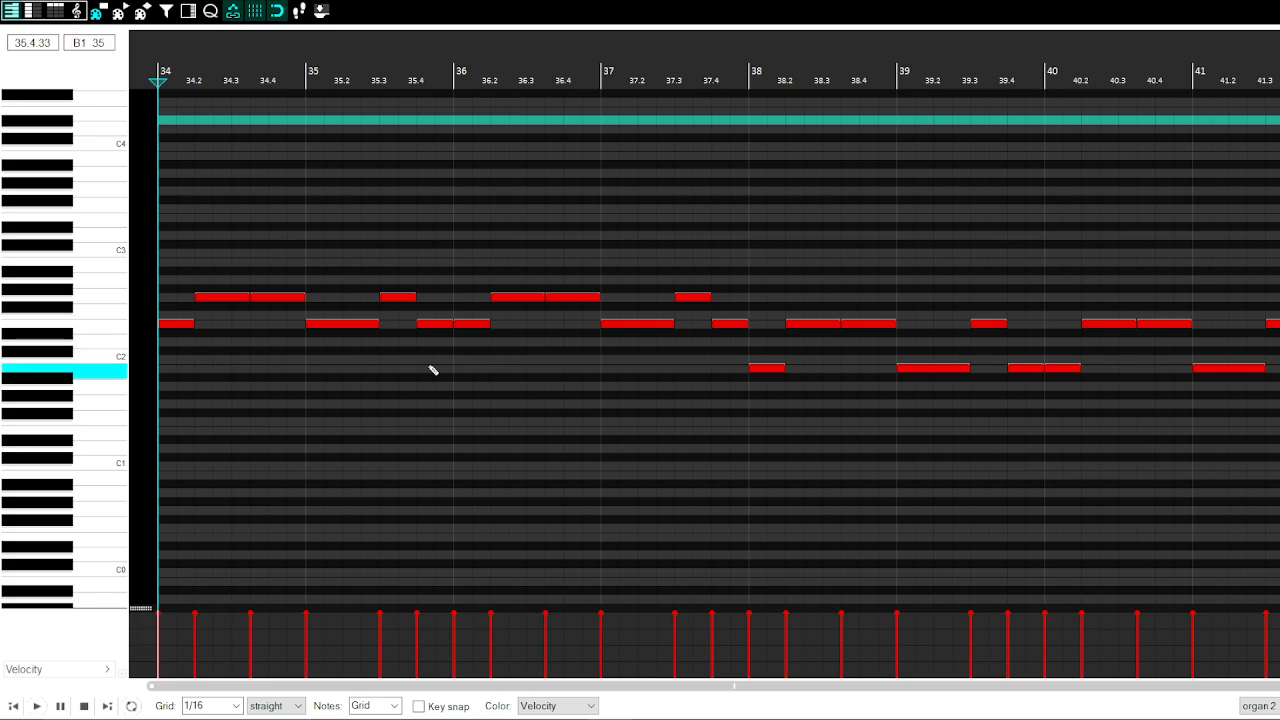
pyautogui.press('Escape')
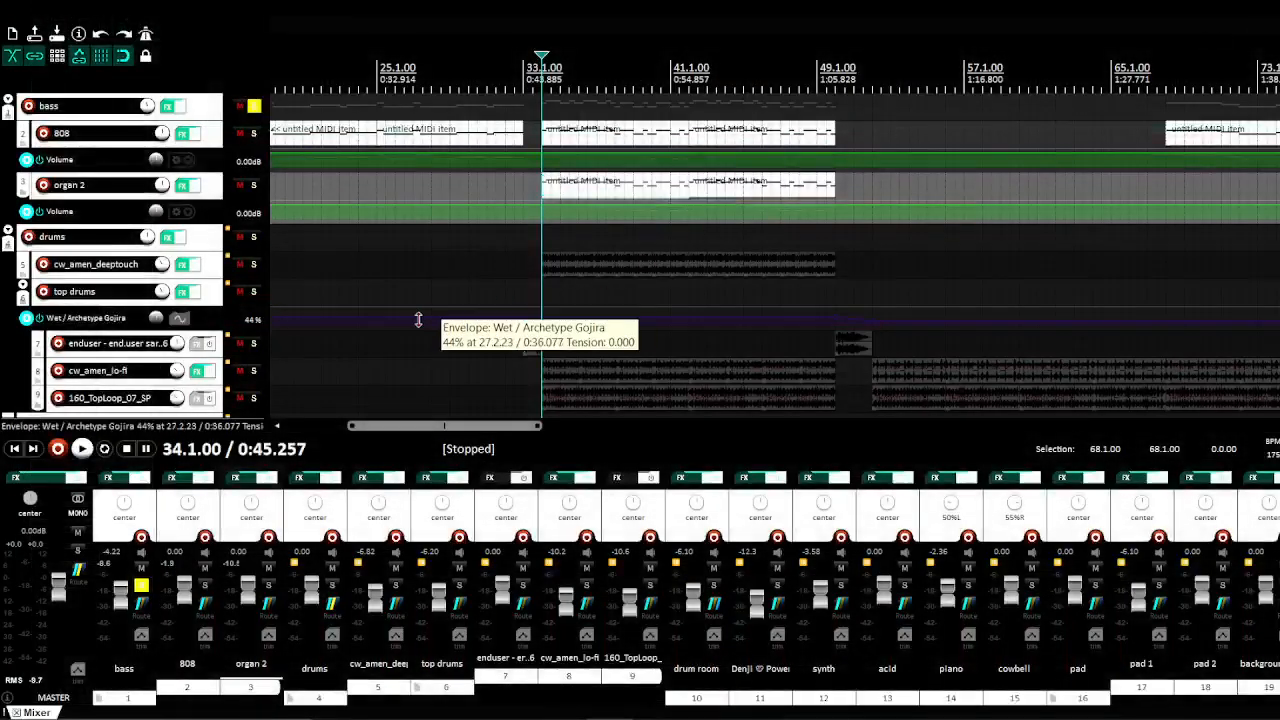
# Step: Reopen the 808 MIDI item at bar 17, play it in the MIDI editor, and close the editor
pyautogui.moveTo(516, 430); pyautogui.dragTo(417, 449)
pyautogui.click(562, 141)
pyautogui.rightClick(592, 140)
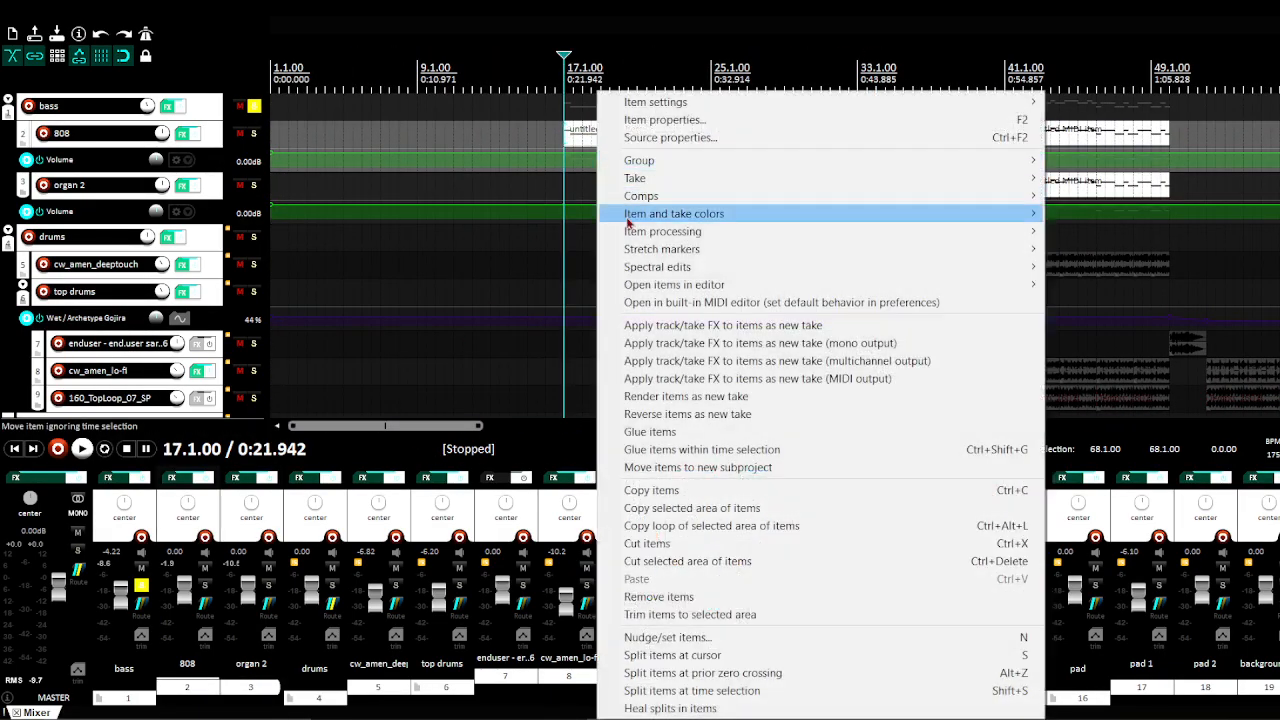
pyautogui.click(540, 286)
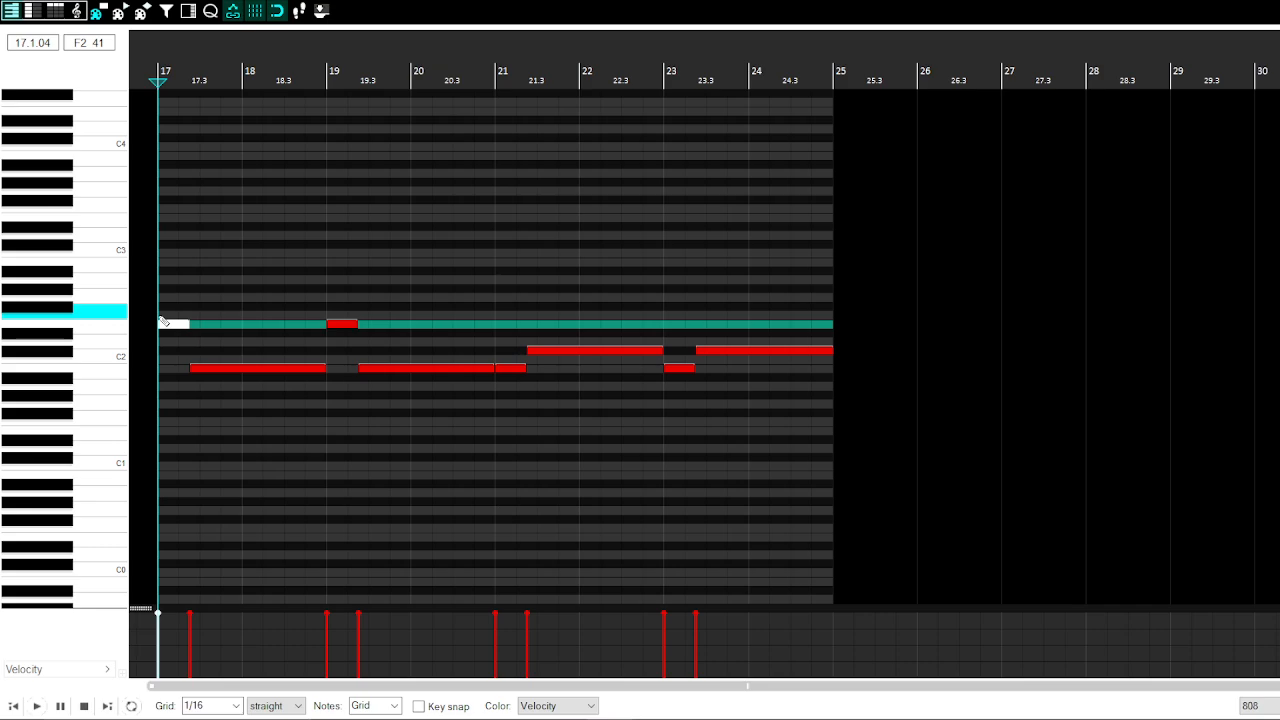
pyautogui.press('space')
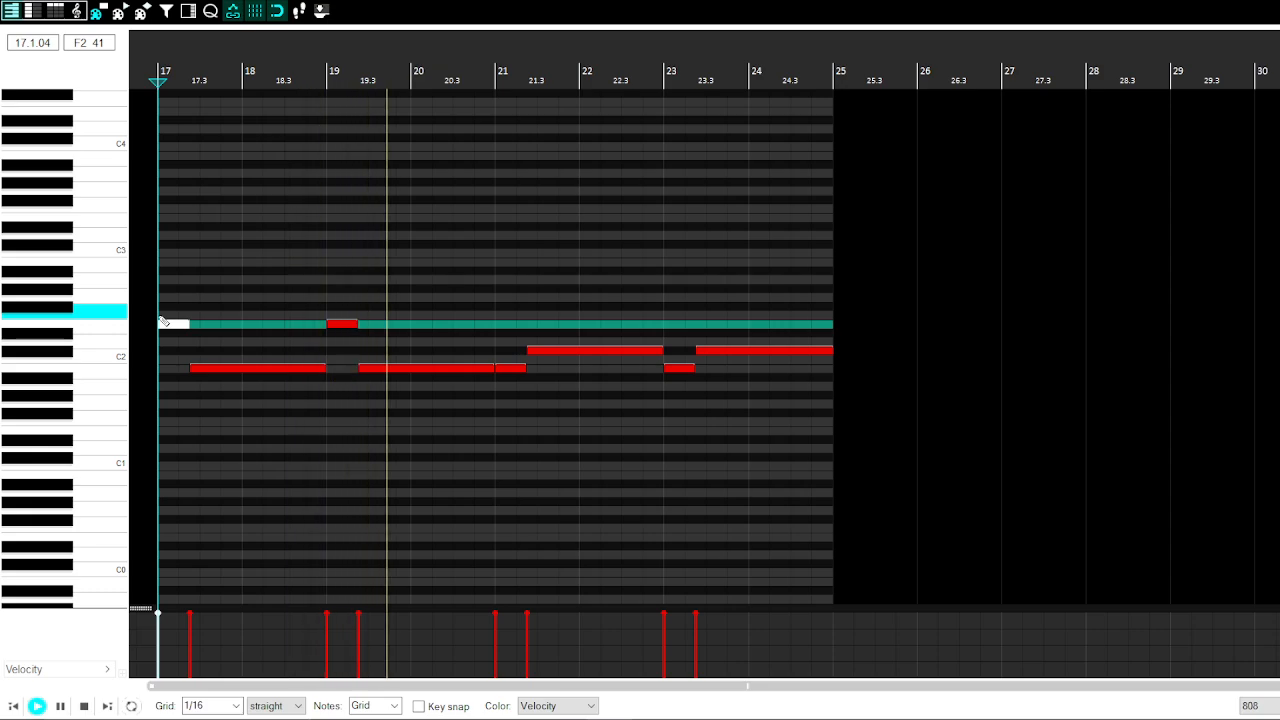
pyautogui.press('space')
pyautogui.press('Escape')
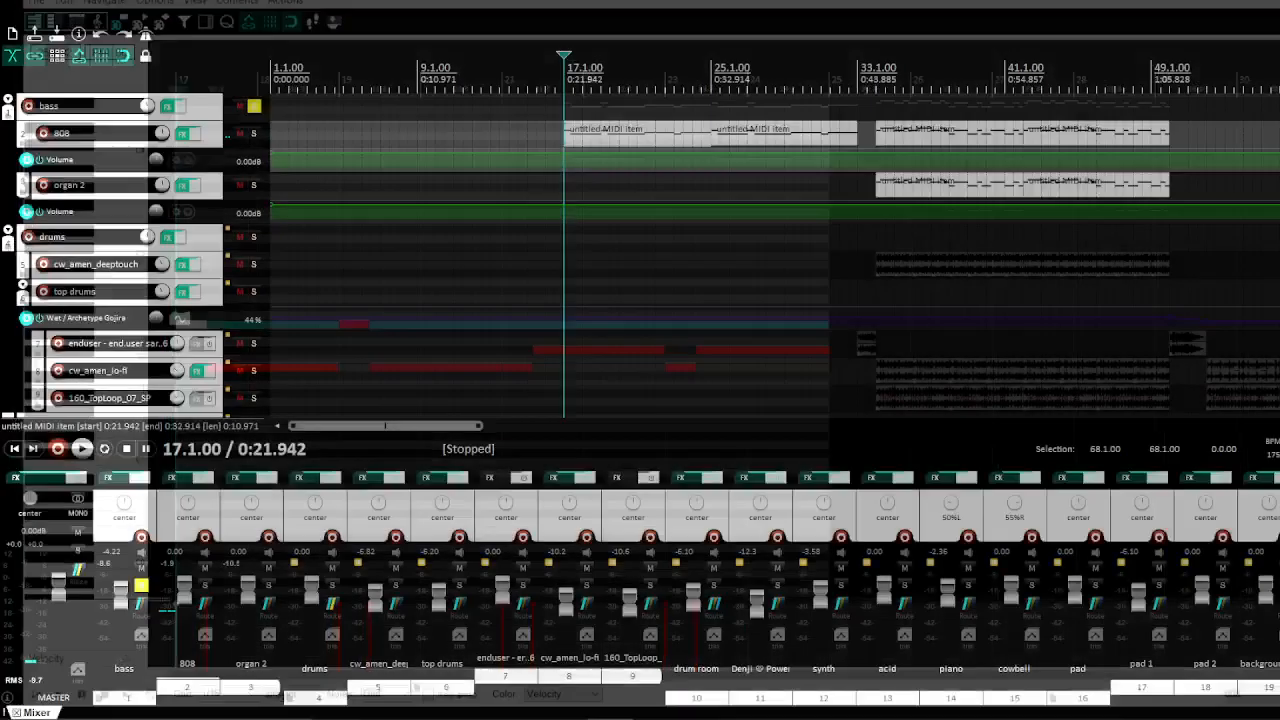
# Step: Play the 808 MIDI item at bar 68 in the MIDI editor, close the editor, and unsolo the bass
pyautogui.moveTo(433, 429); pyautogui.dragTo(606, 509)
pyautogui.rightClick(530, 132)
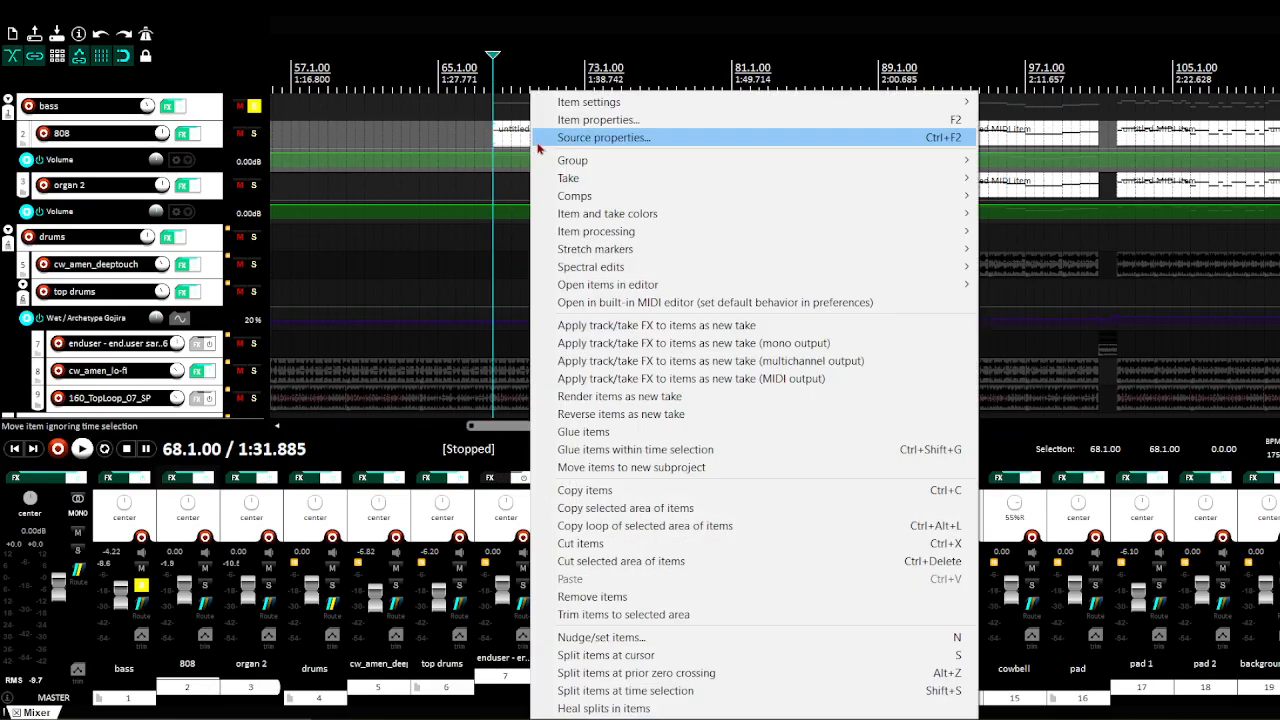
pyautogui.click(649, 300)
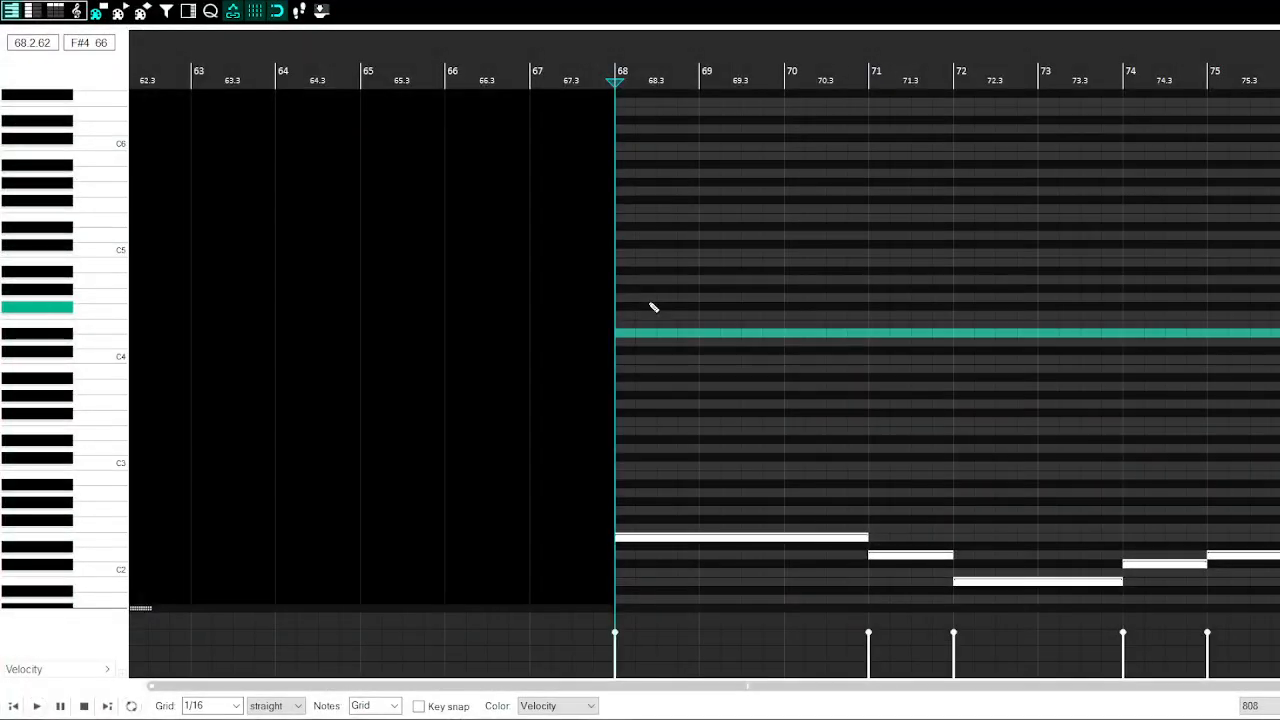
pyautogui.press('space')
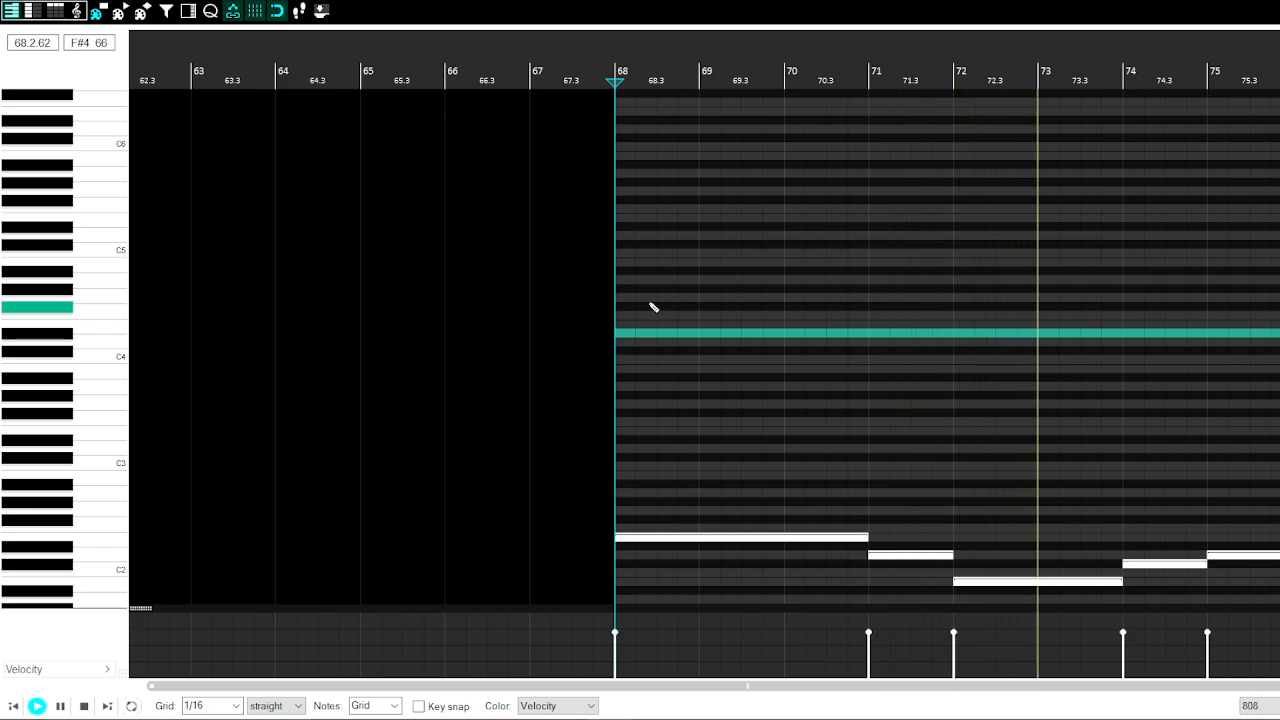
pyautogui.press('space')
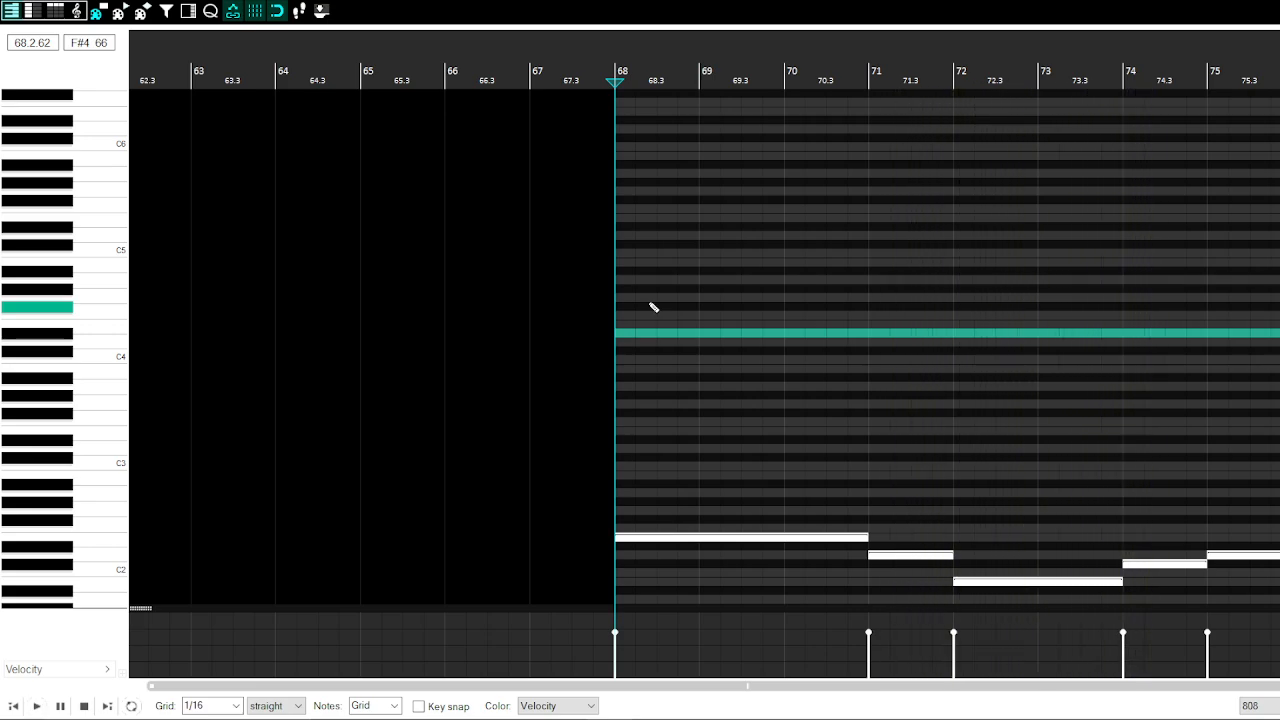
pyautogui.press('Escape')
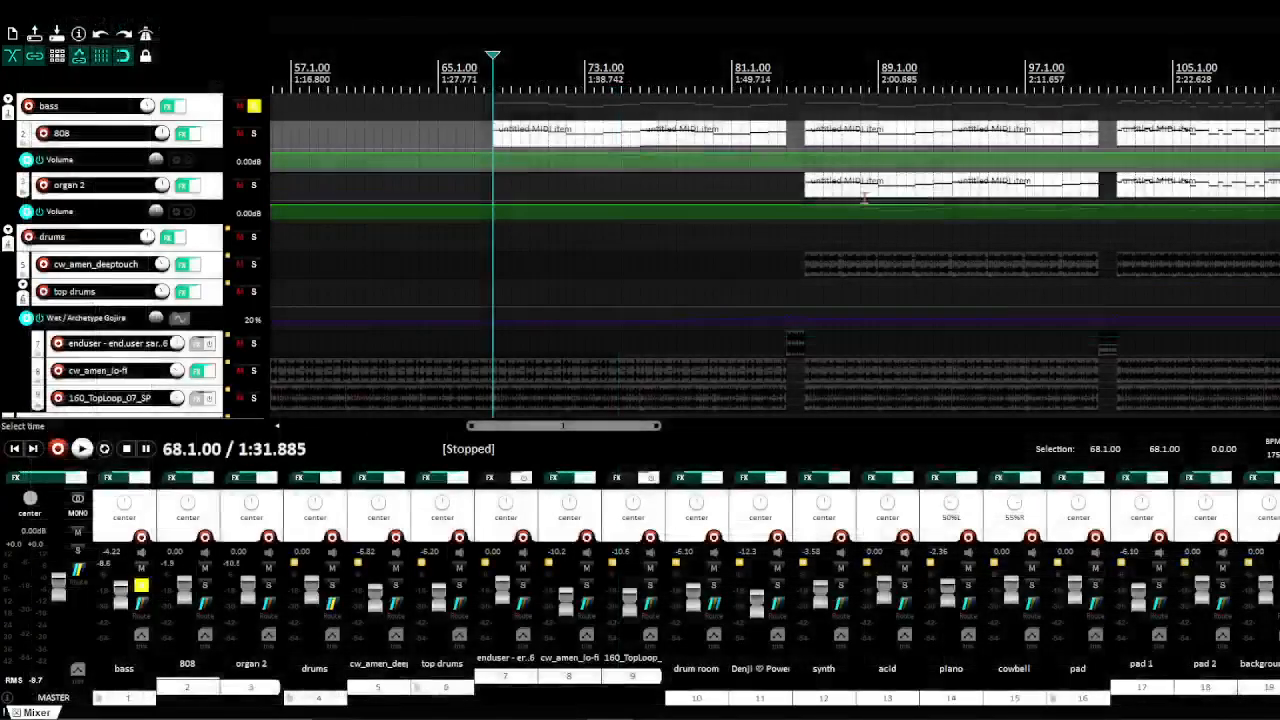
pyautogui.moveTo(574, 427); pyautogui.dragTo(20, 389)
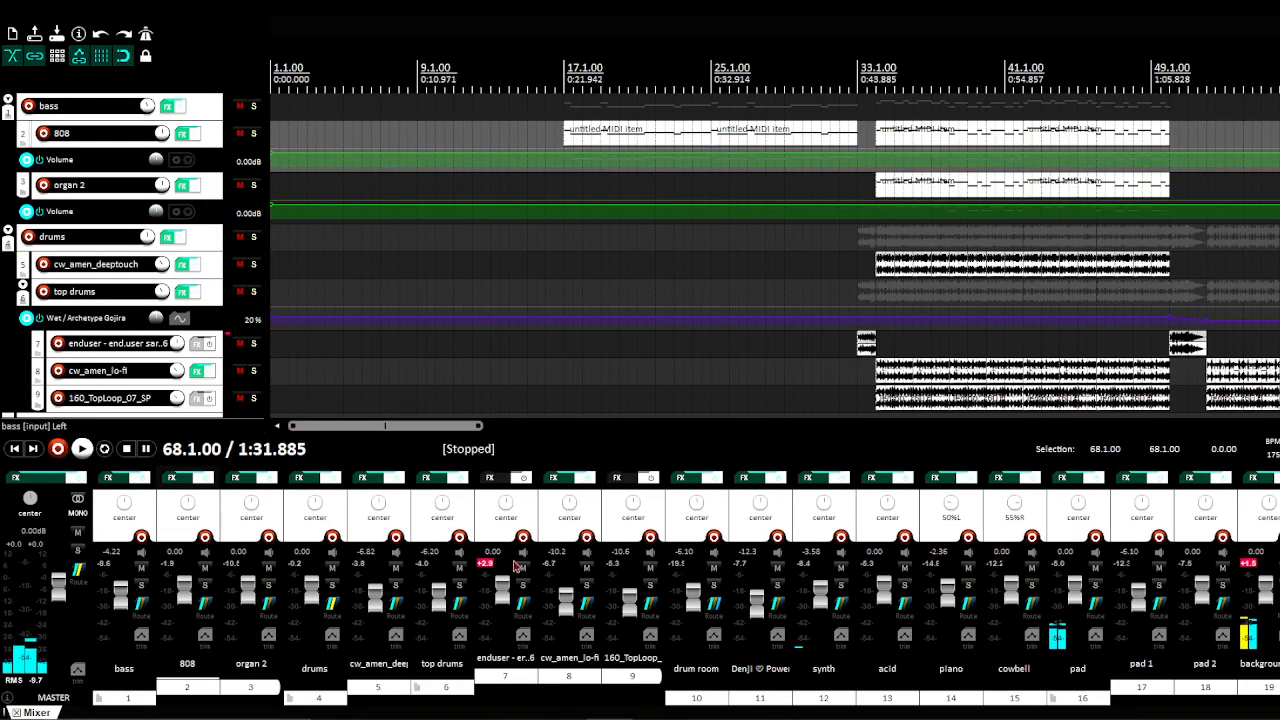
# Step: Open the master track's effects chain and examine the first ReaLimit and FabFilter Saturn settings
pyautogui.click(42, 478)
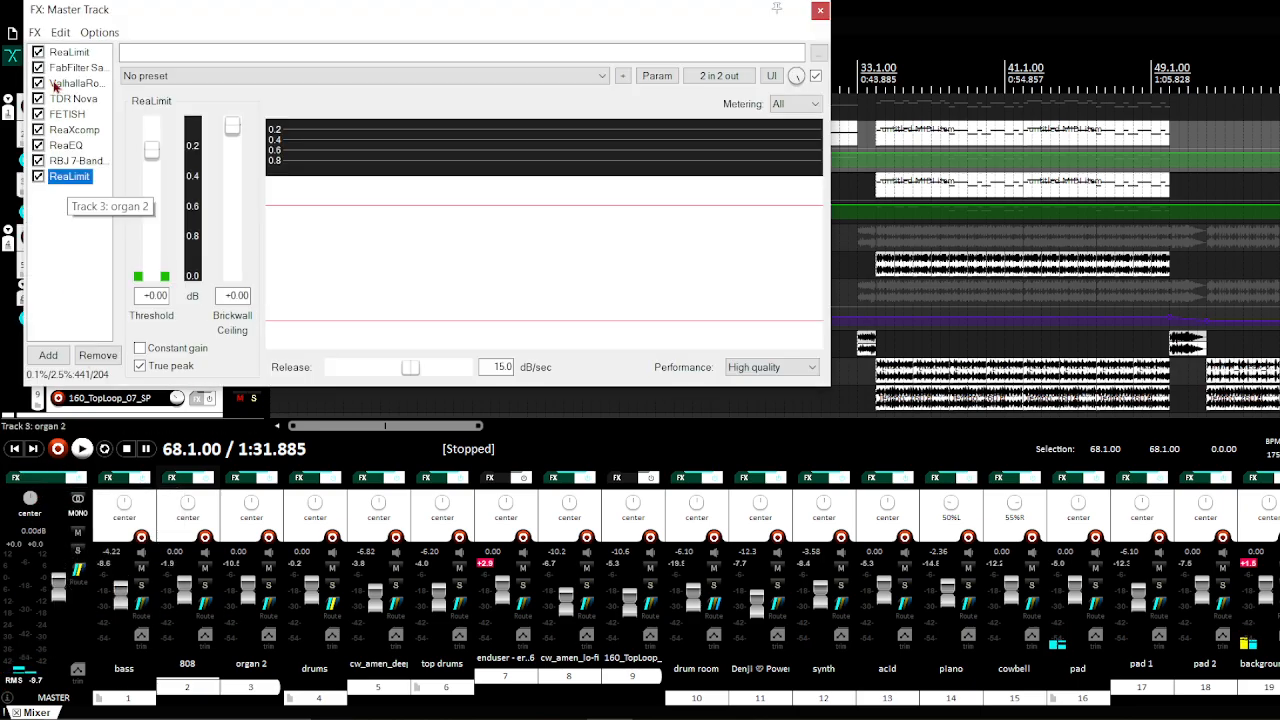
pyautogui.click(69, 52)
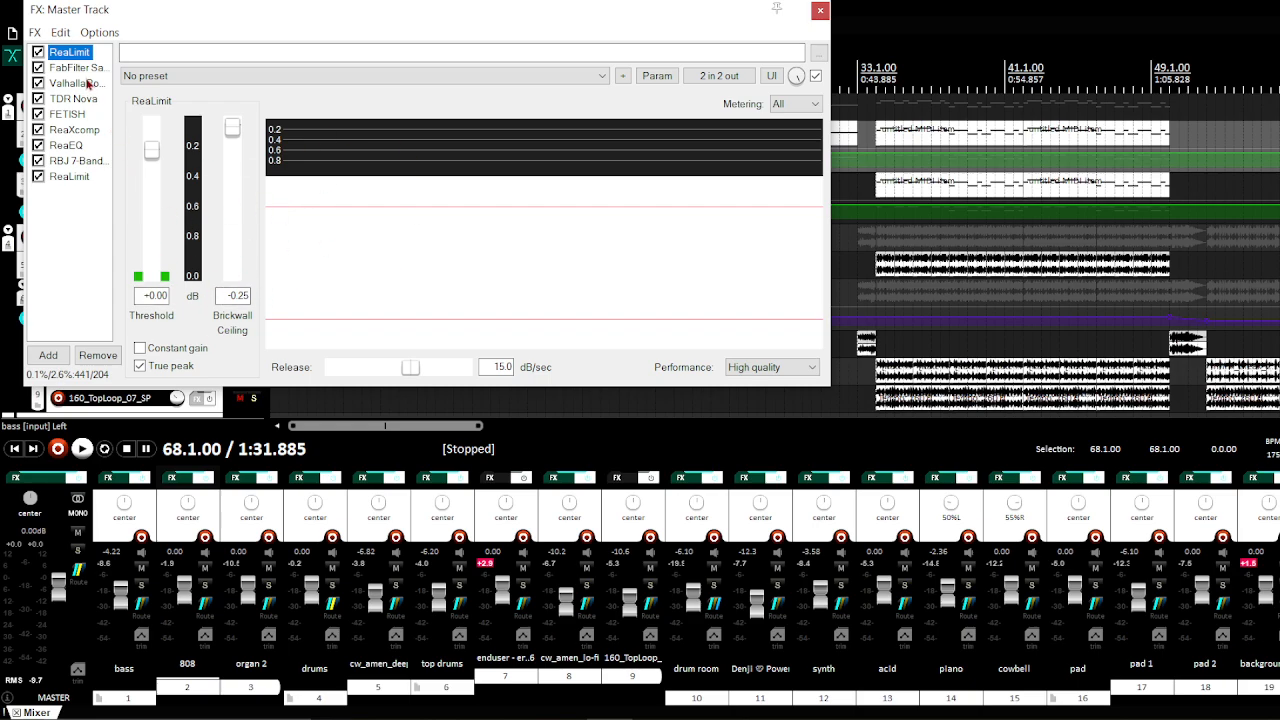
pyautogui.doubleClick(76, 67)
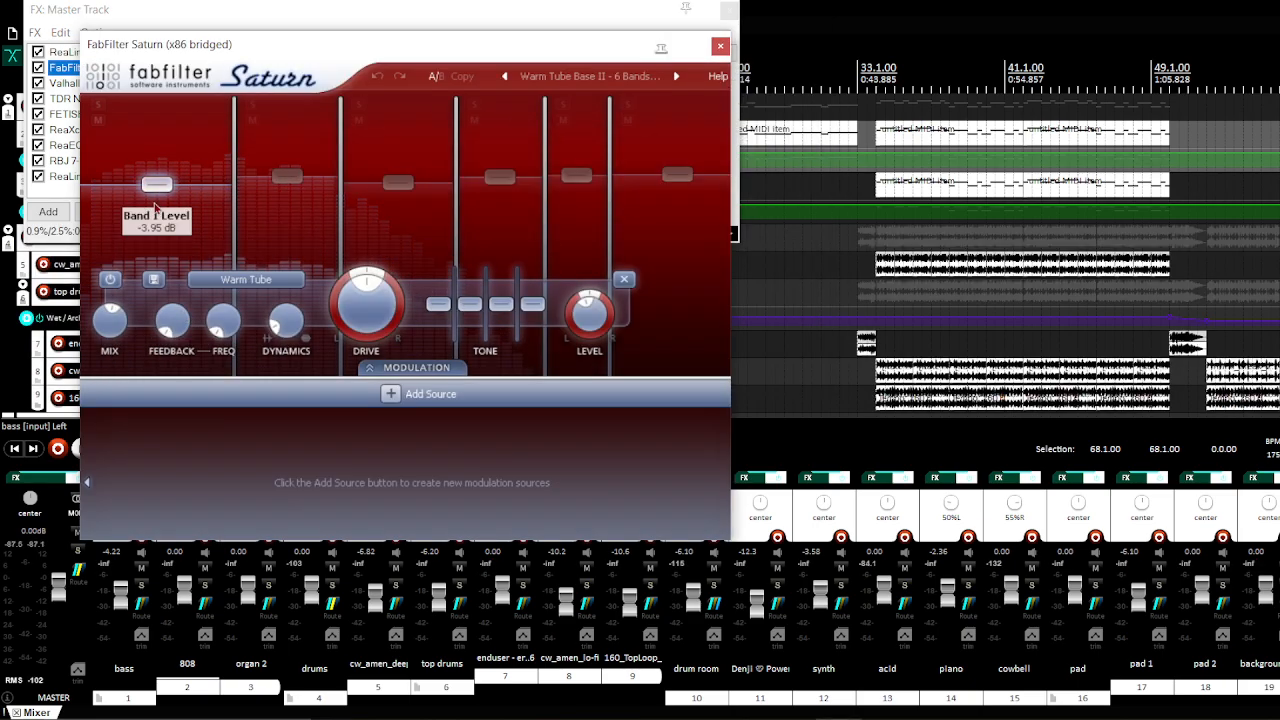
pyautogui.click(720, 46)
# Step: Examine the ValhallaRoom, TDR Nova and FETISH settings in the master effects chain
pyautogui.click(86, 84)
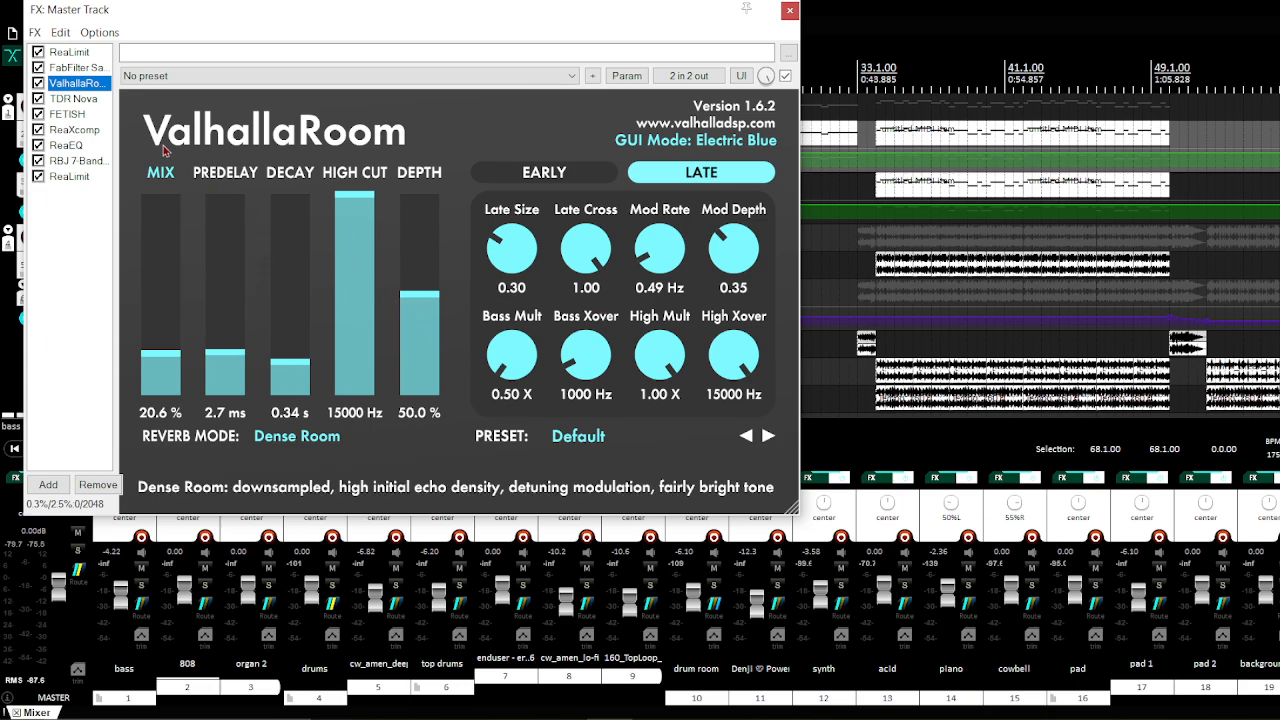
pyautogui.click(86, 102)
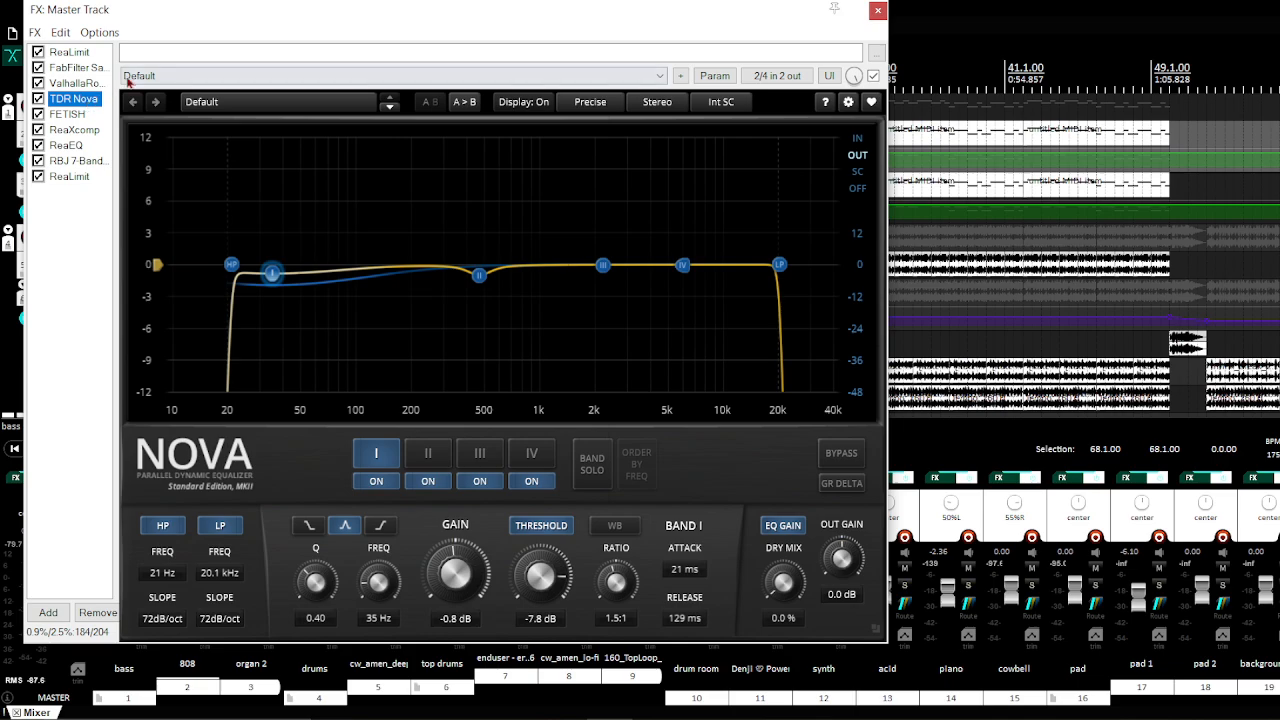
pyautogui.click(84, 115)
pyautogui.moveTo(433, 156)
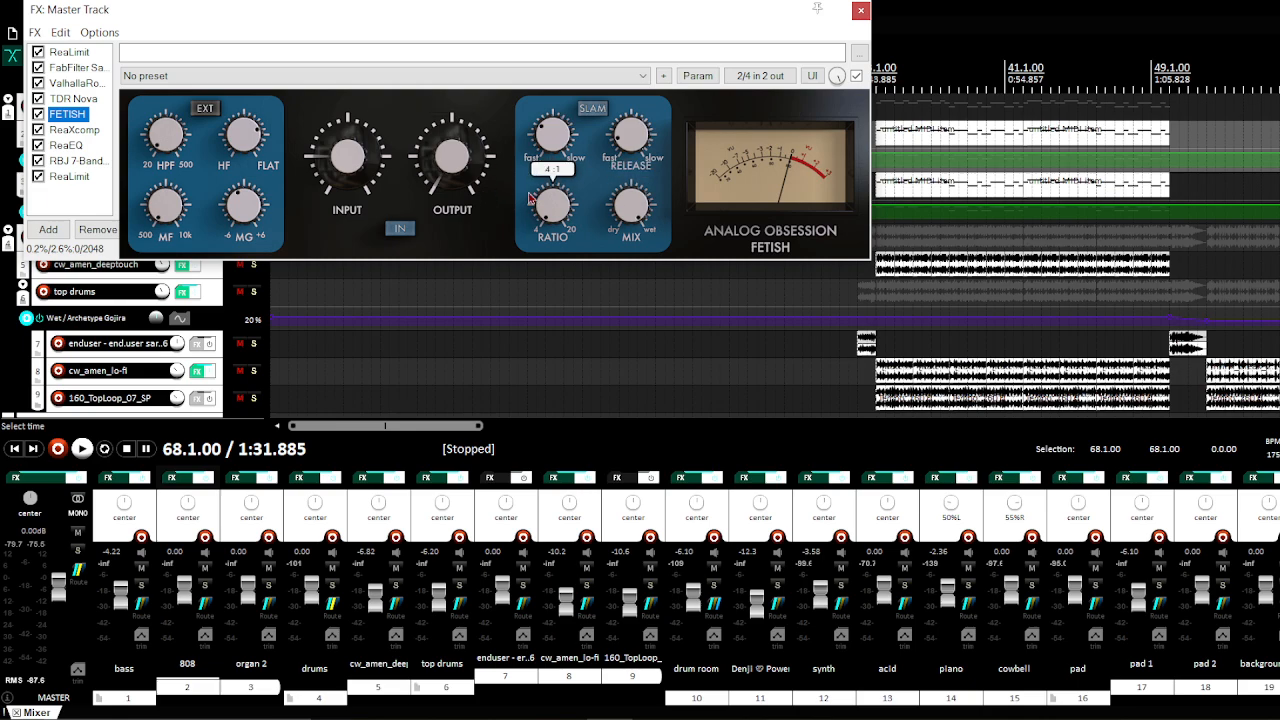
pyautogui.moveTo(558, 197)
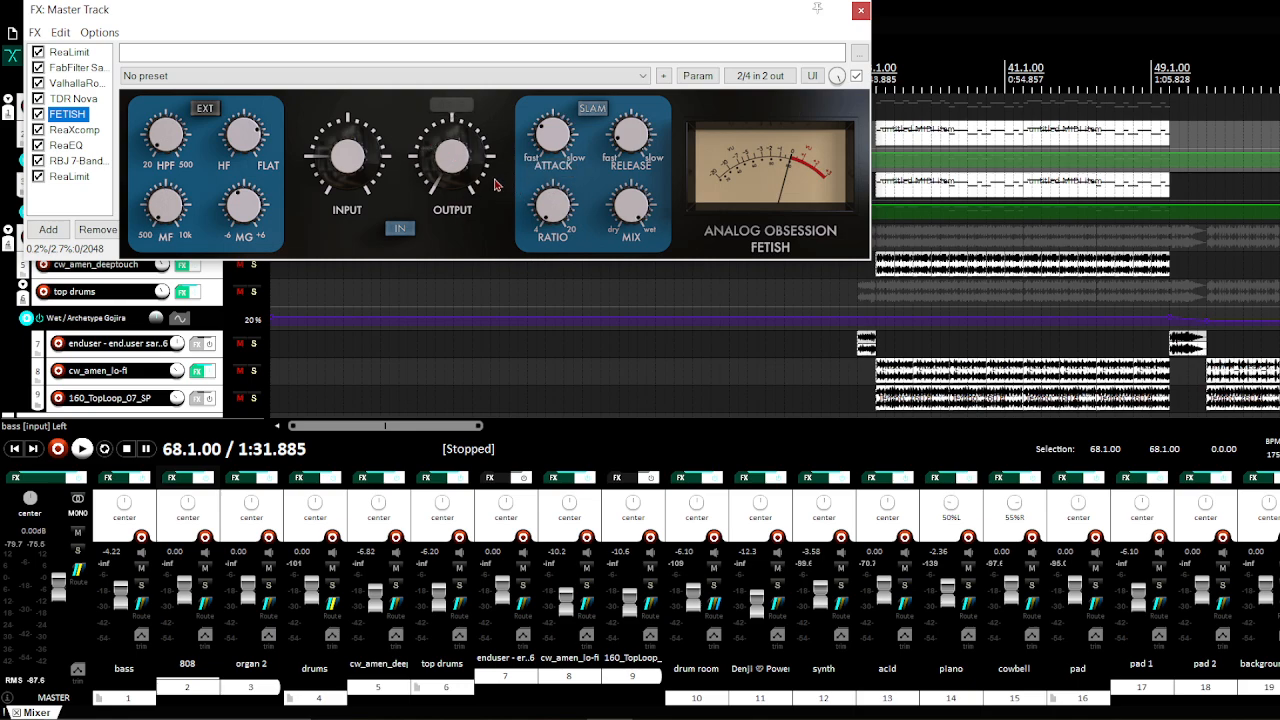
pyautogui.moveTo(363, 131)
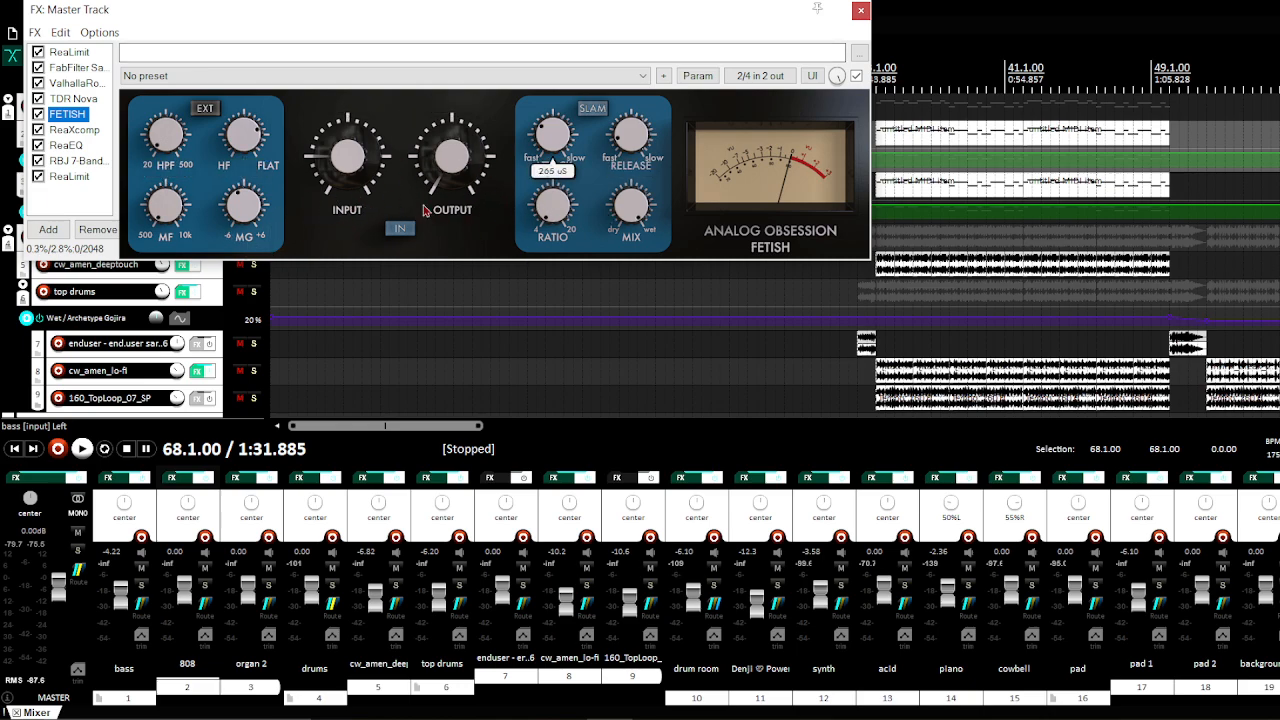
# Step: Examine the ReaXcomp, ReaEQ, RBJ 7-Band Graphic EQ and final ReaLimit settings in the master effects chain, and close the chain
pyautogui.click(76, 130)
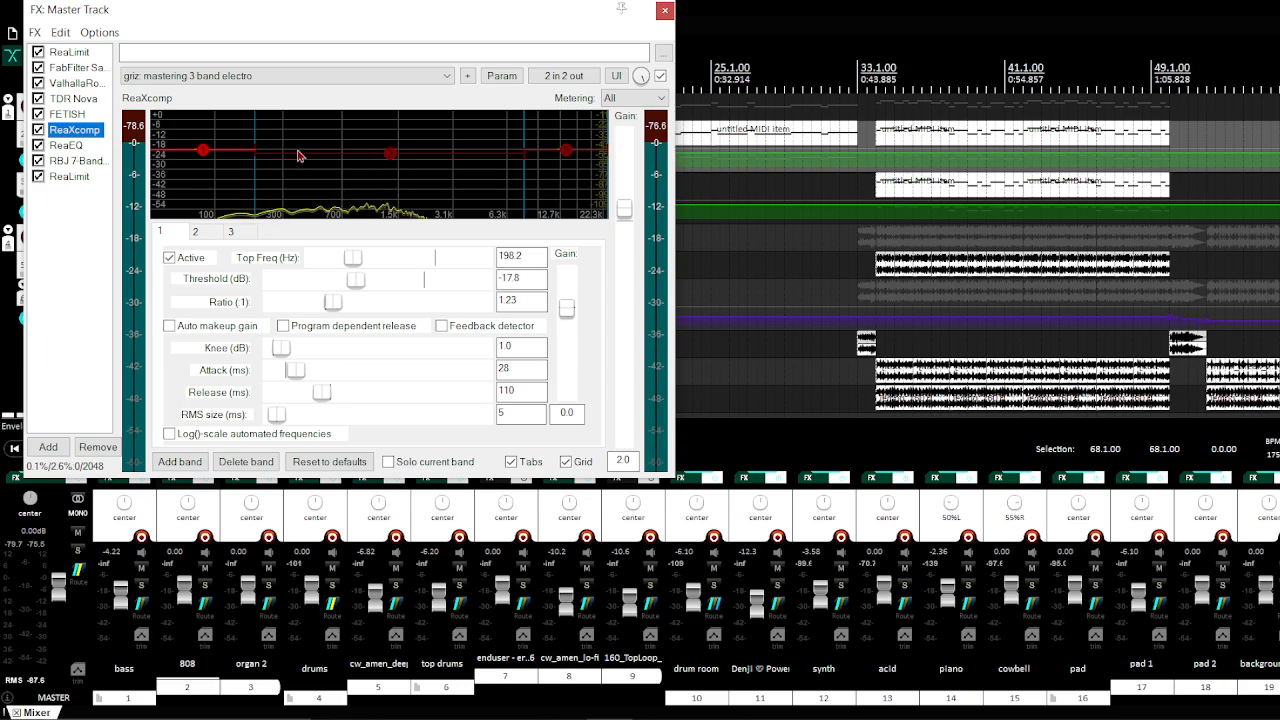
pyautogui.click(79, 145)
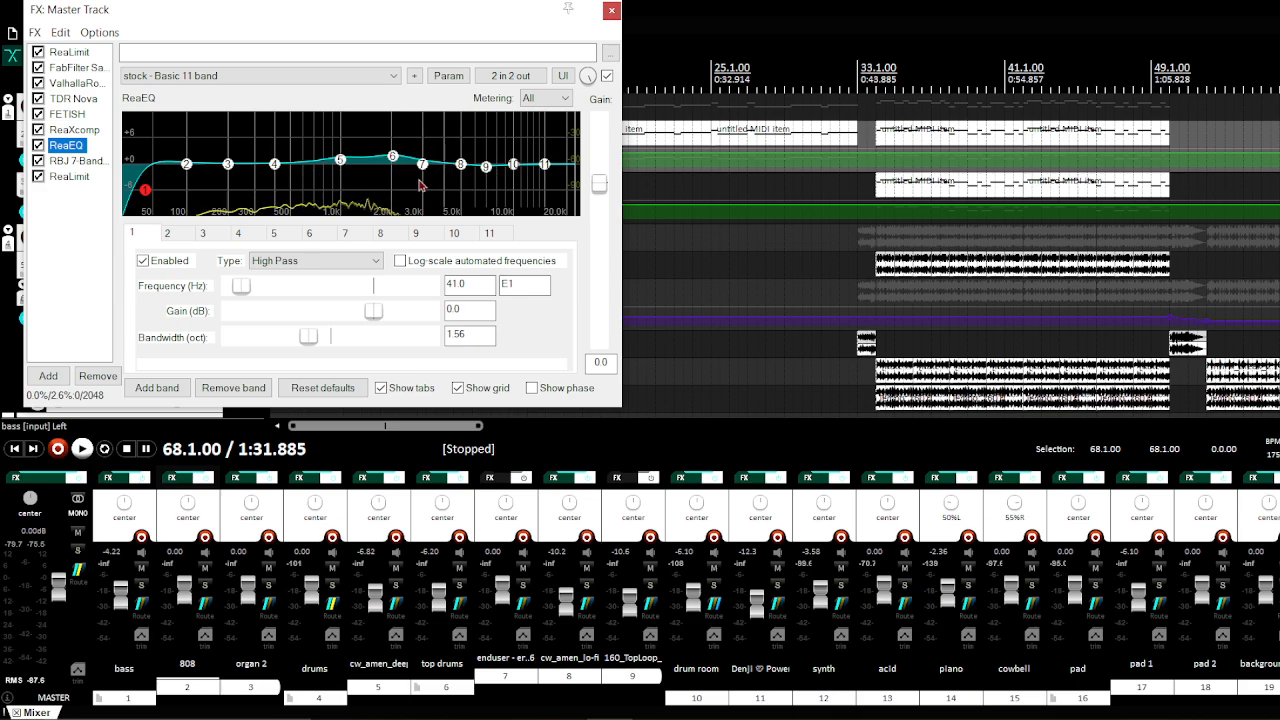
pyautogui.click(84, 162)
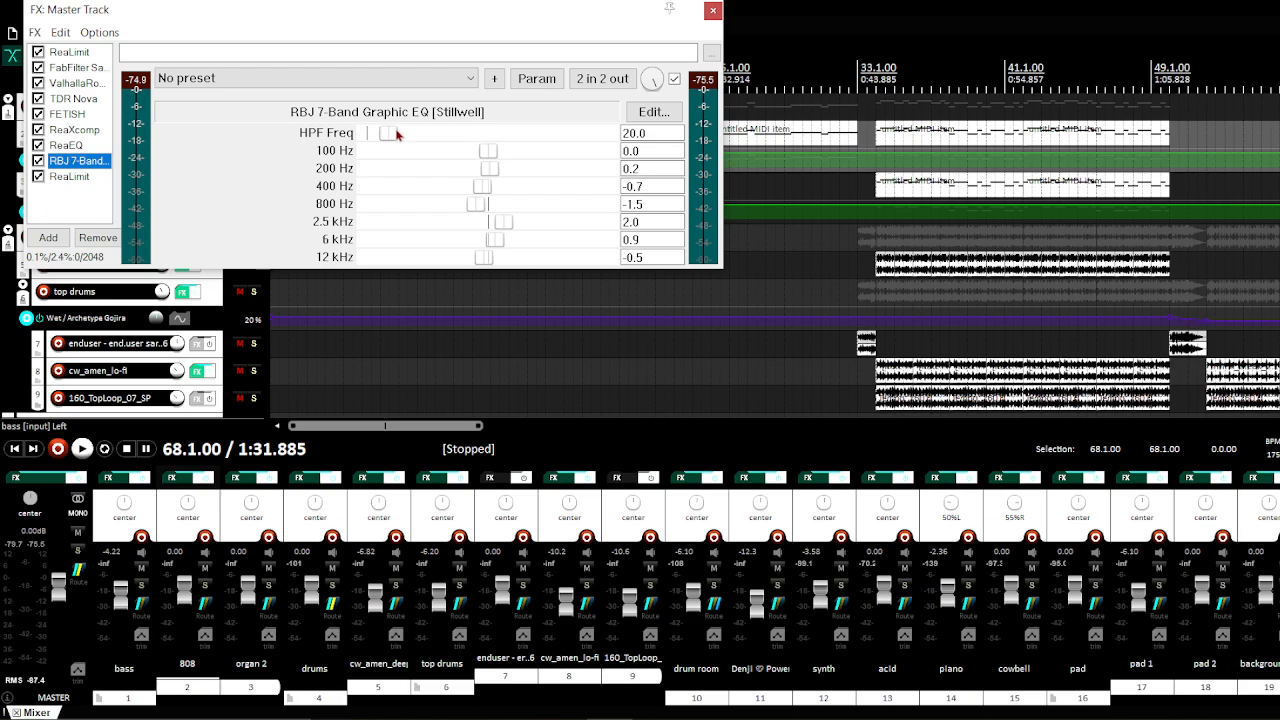
pyautogui.click(64, 178)
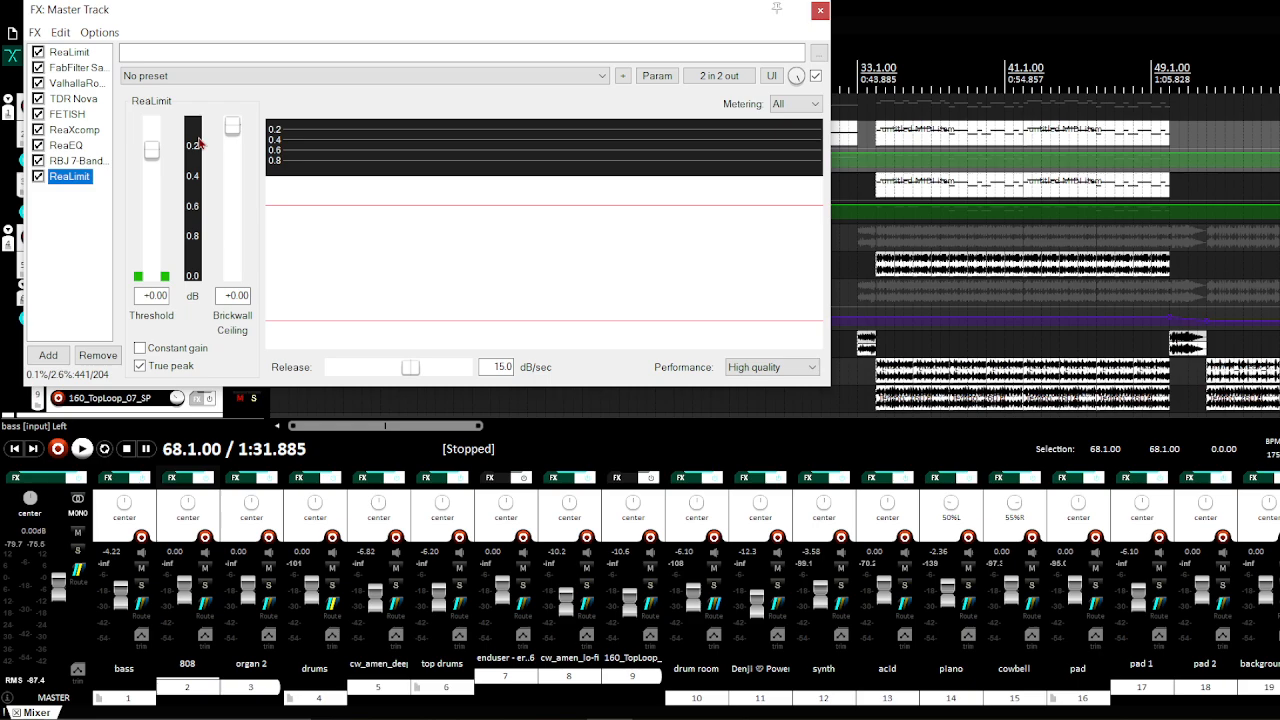
pyautogui.click(820, 11)
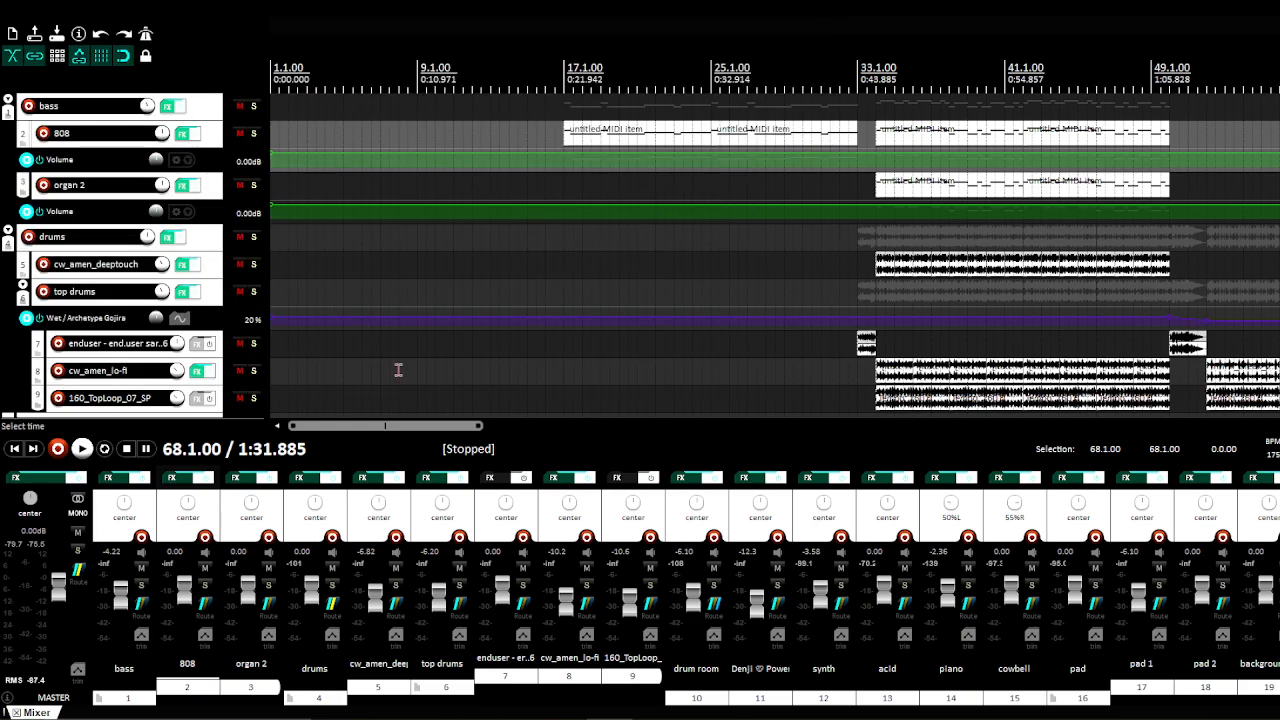
# Step: Place the edit cursor at bar 1, select the bass track, and play the full project from the start
pyautogui.click(271, 346)
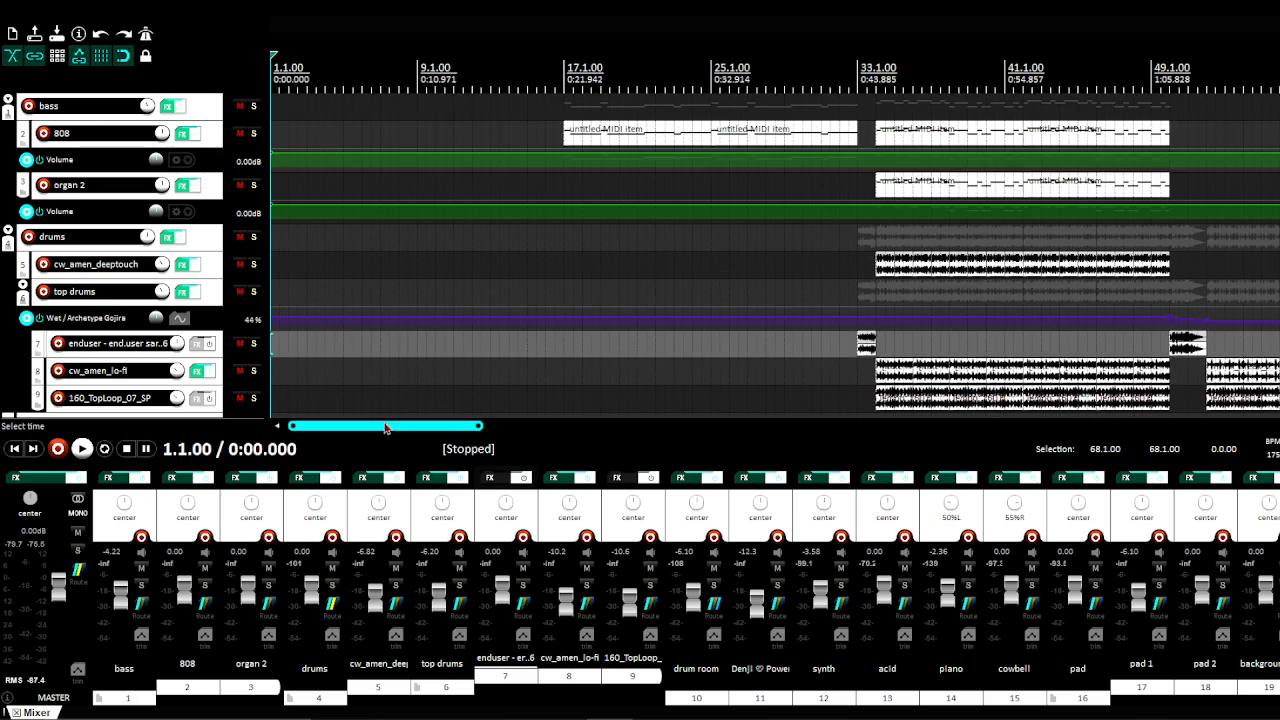
pyautogui.moveTo(387, 428); pyautogui.dragTo(3, 381)
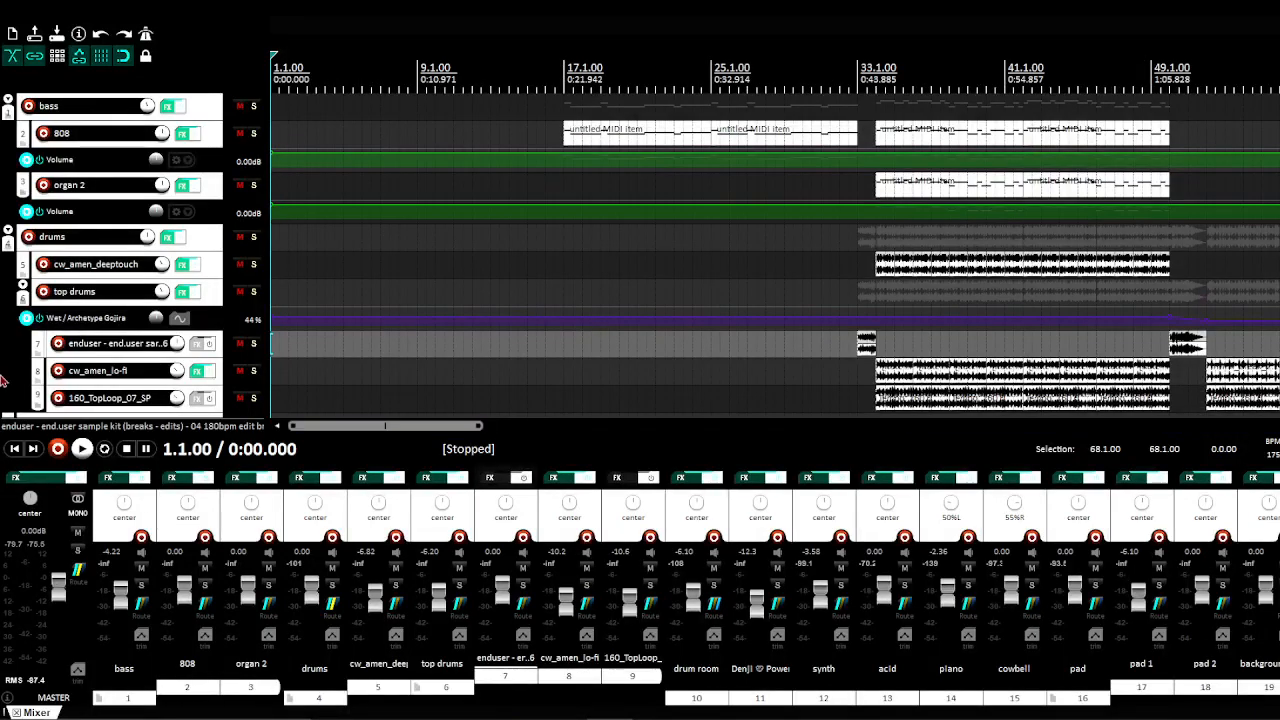
pyautogui.click(216, 106)
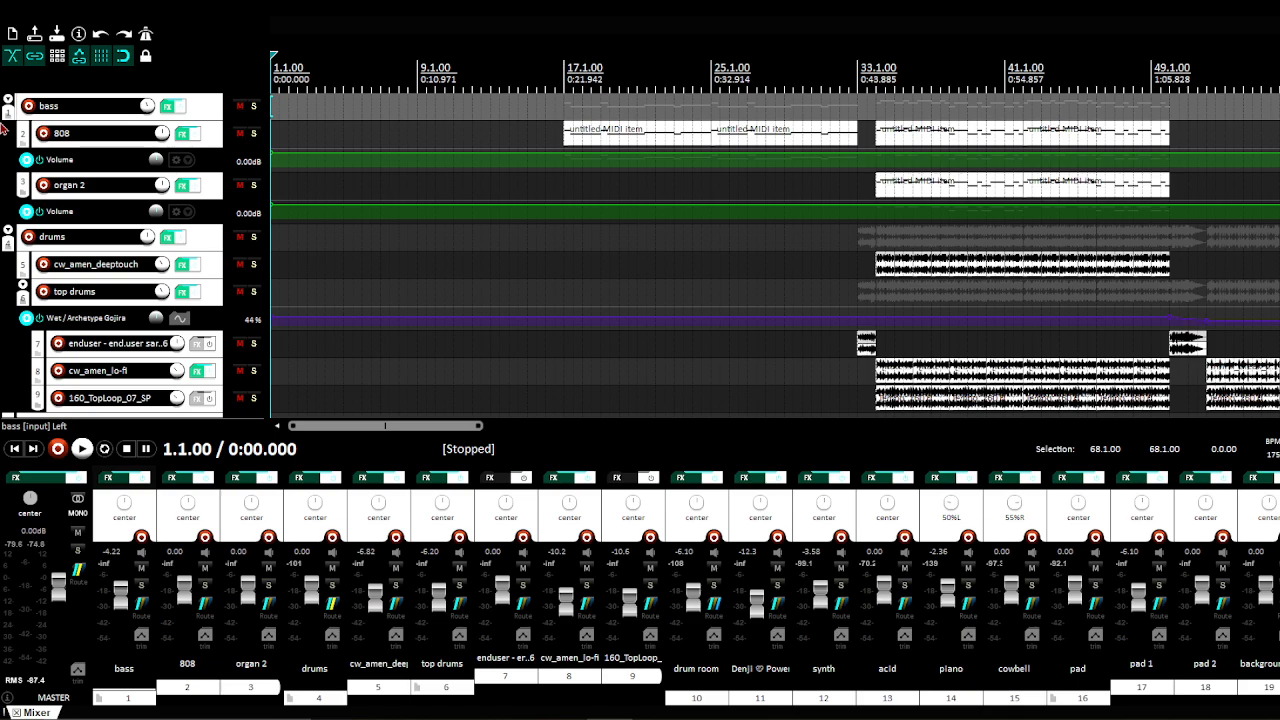
pyautogui.press('space')
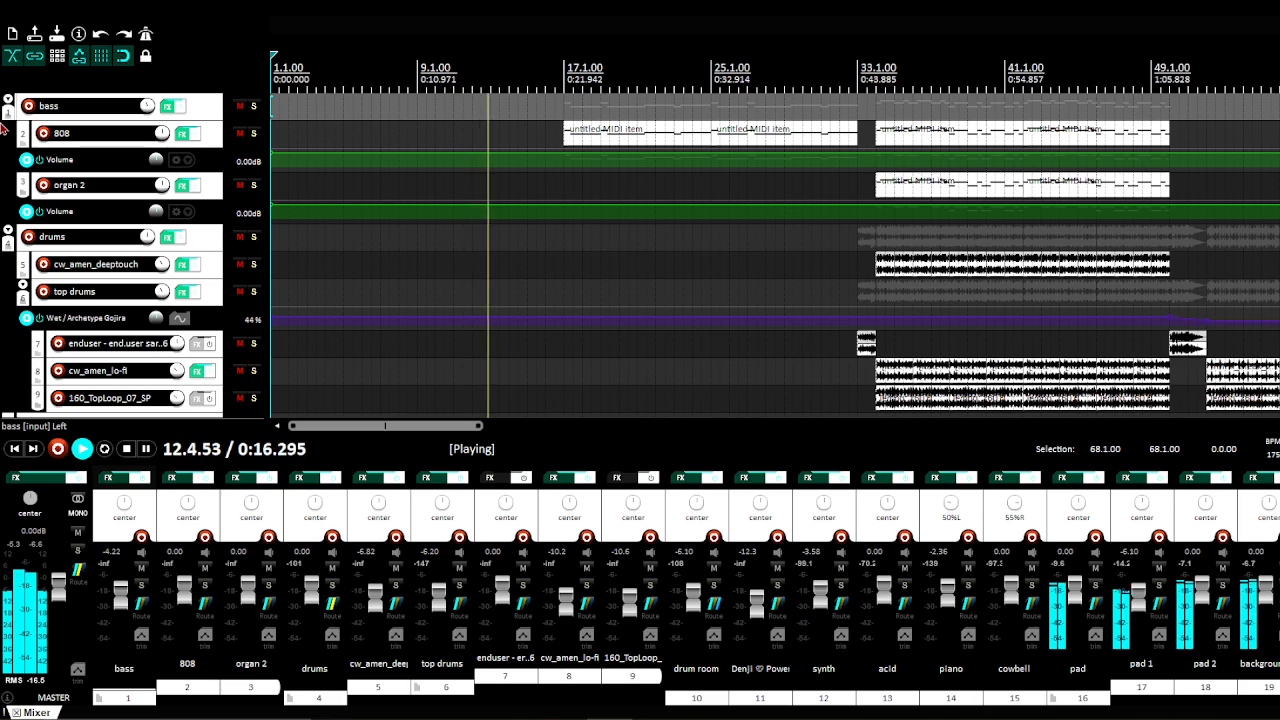
# Step: Hide the mixer and collapse the bass, drums and pad folder tracks during playback
pyautogui.hotkey('ctrl', 'm')
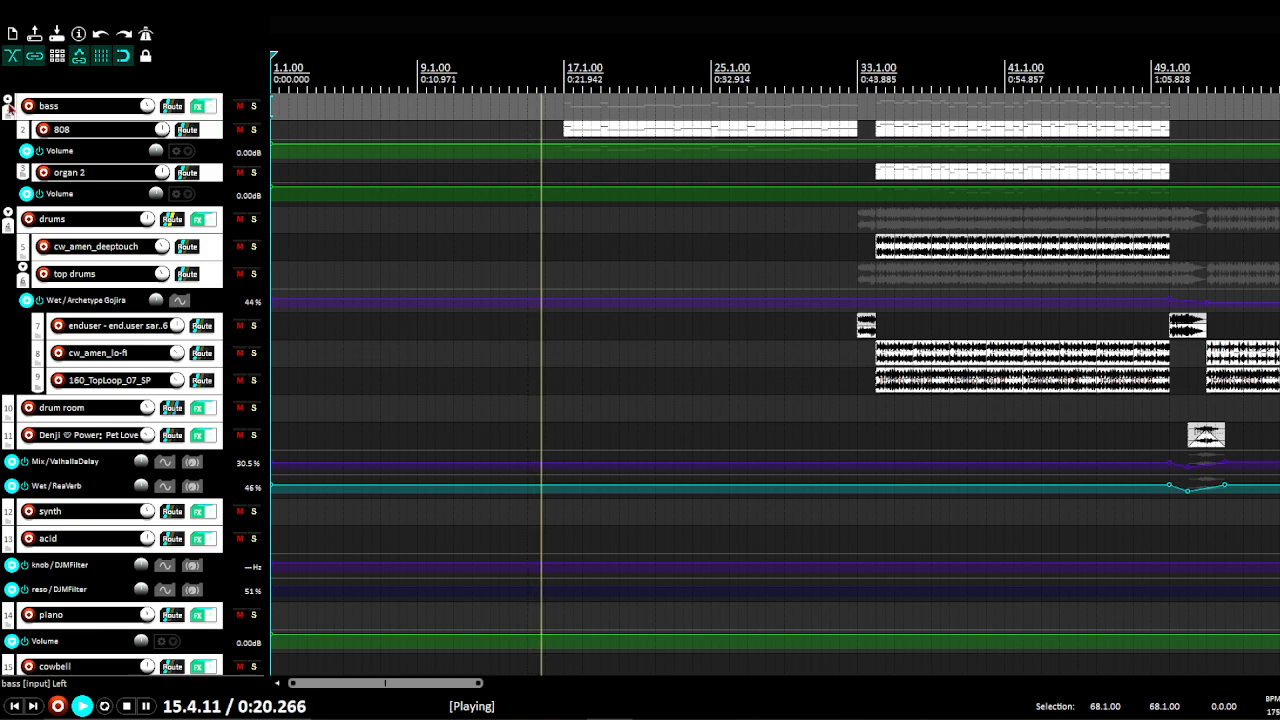
pyautogui.click(8, 101)
pyautogui.click(9, 133)
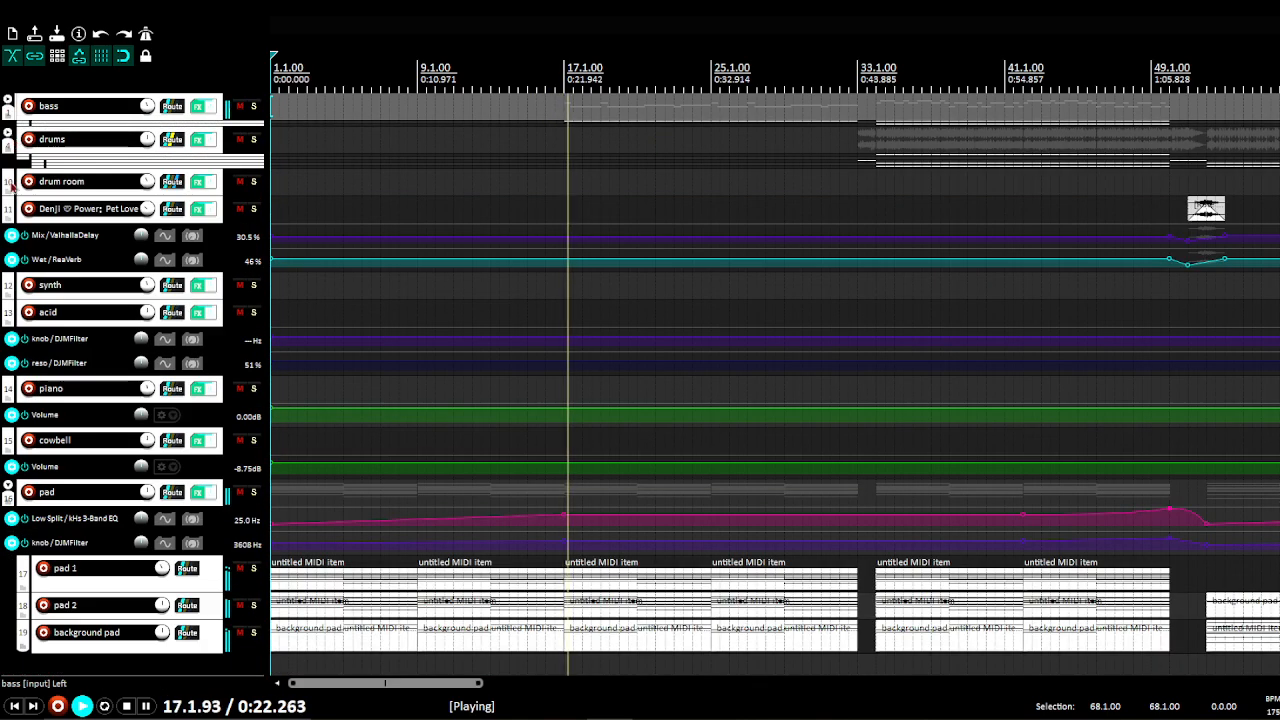
pyautogui.click(8, 487)
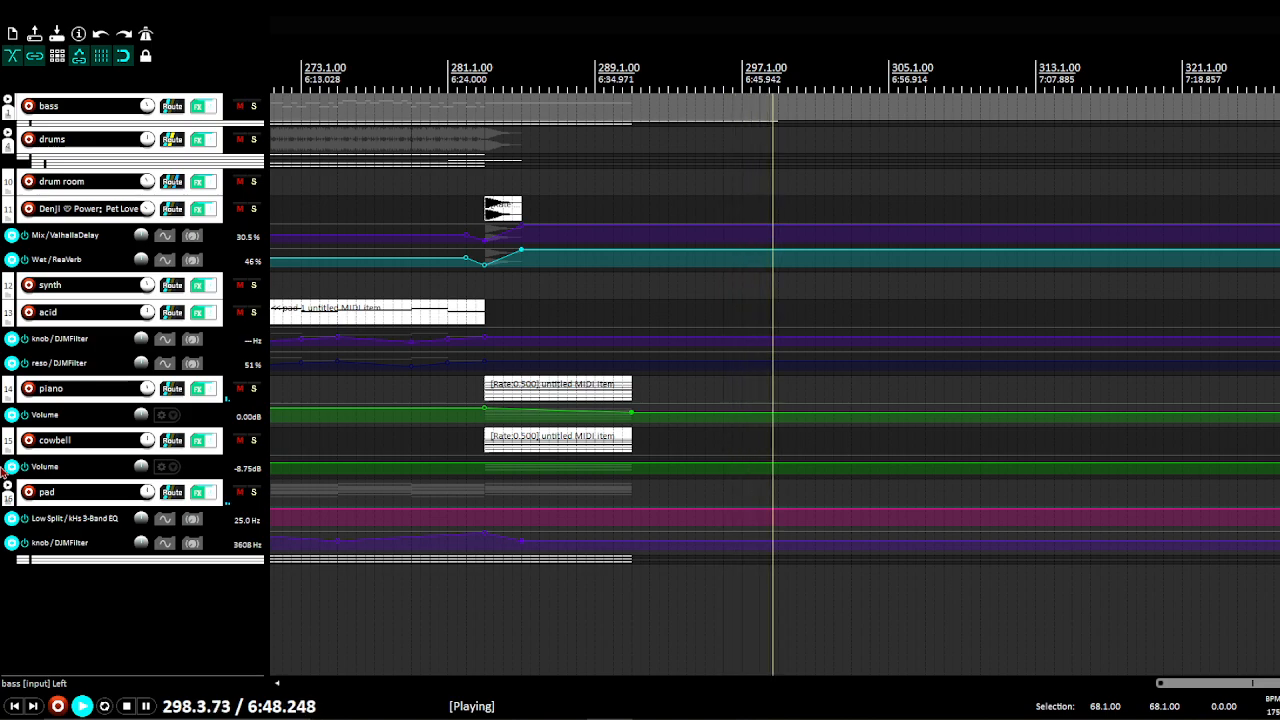
# Step: Stop playback past the end of the song and return to the project's start
pyautogui.press('space')
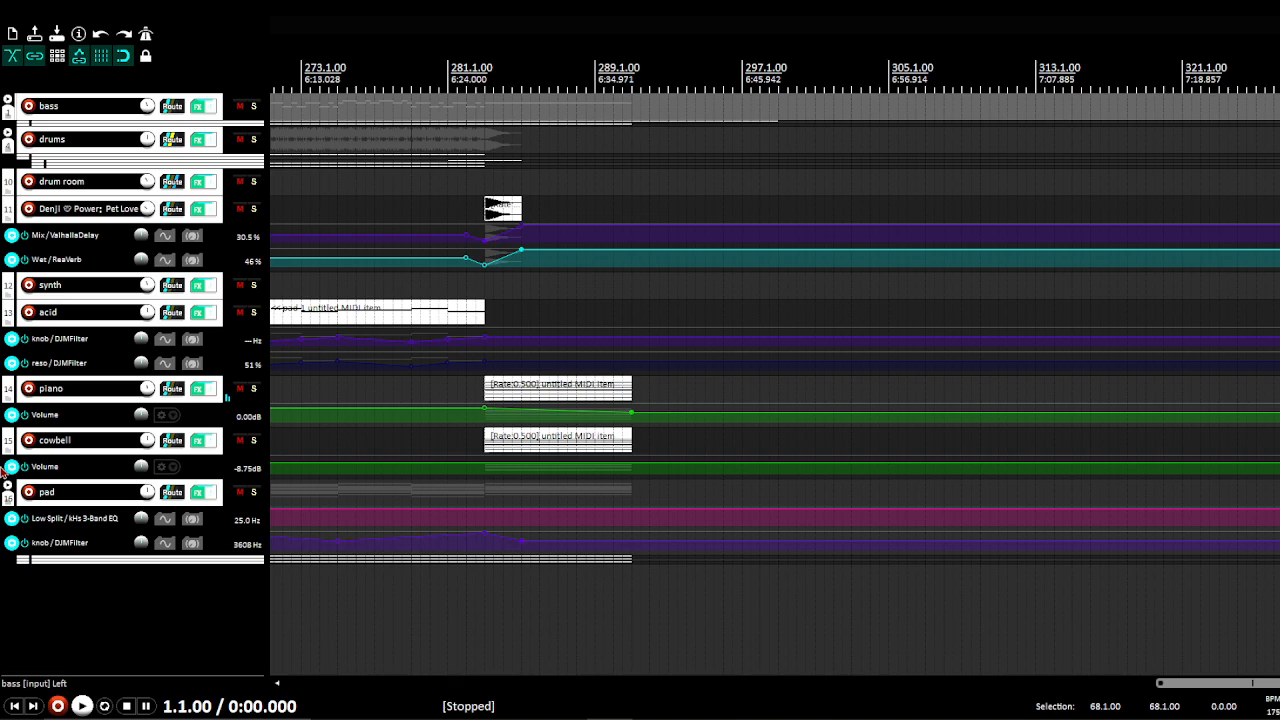
pyautogui.moveTo(1240, 690); pyautogui.dragTo(285, 660)
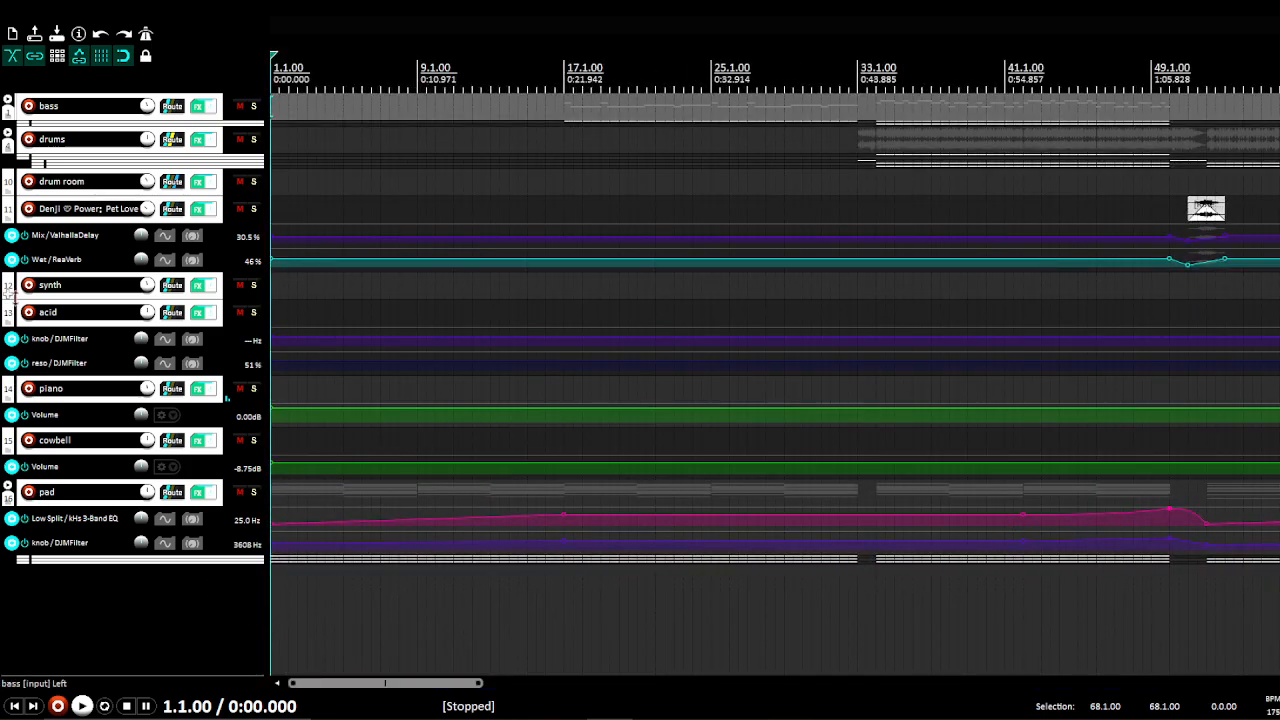